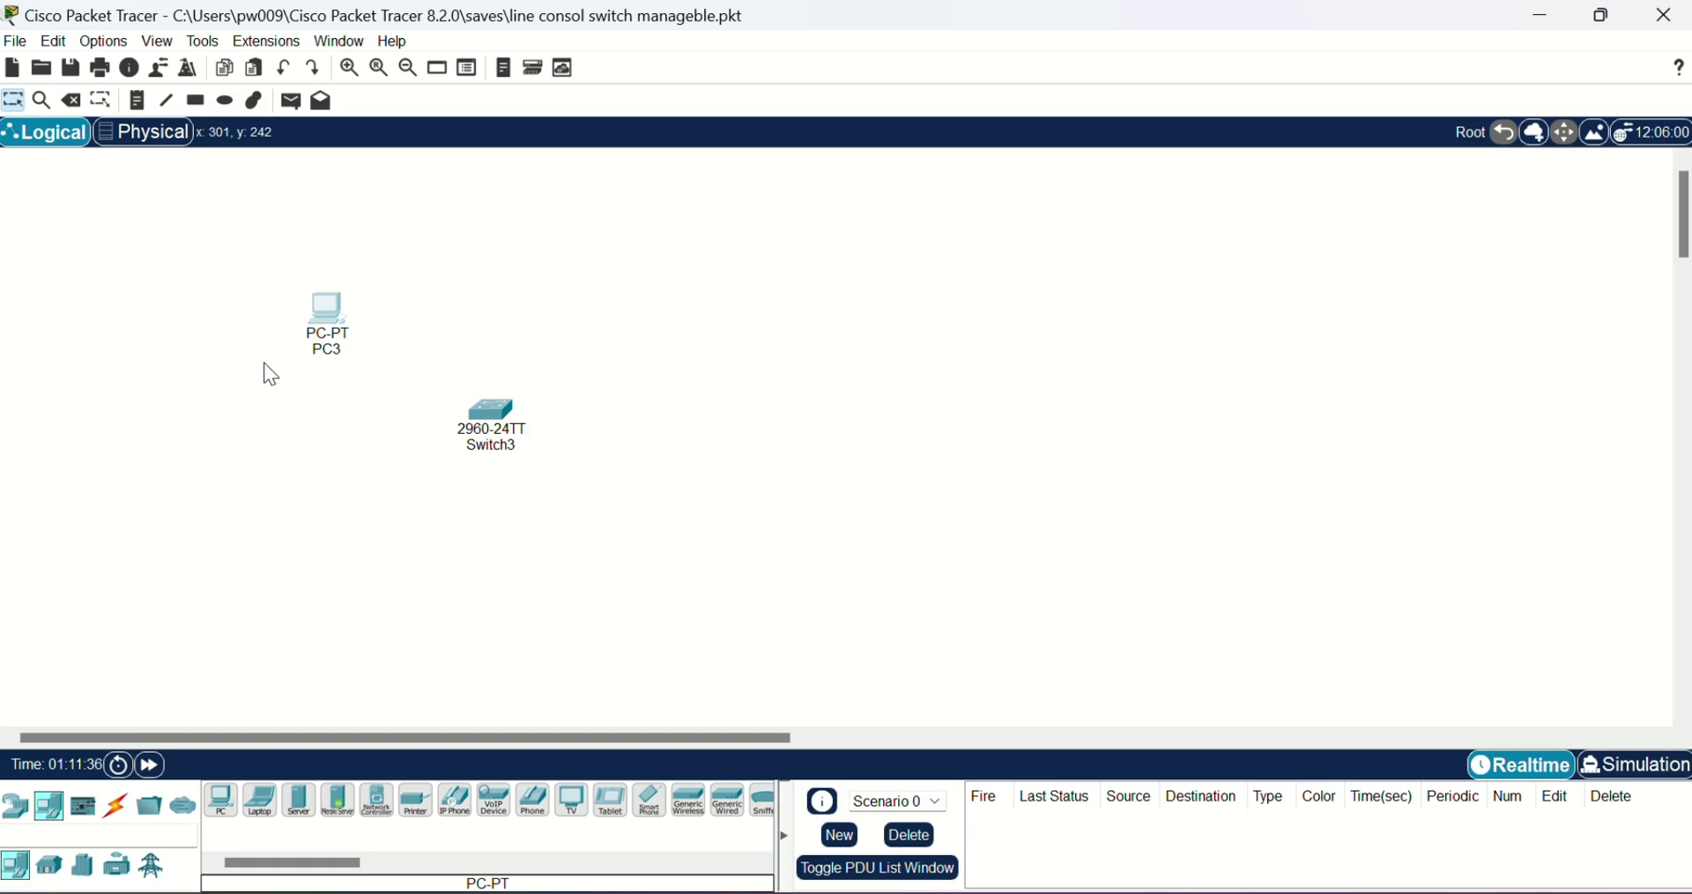
# Paste three copies of the PC, arrange all four PCs around the switch, and add a laptop above the switch
pyautogui.hotkey('ctrl', 'v')
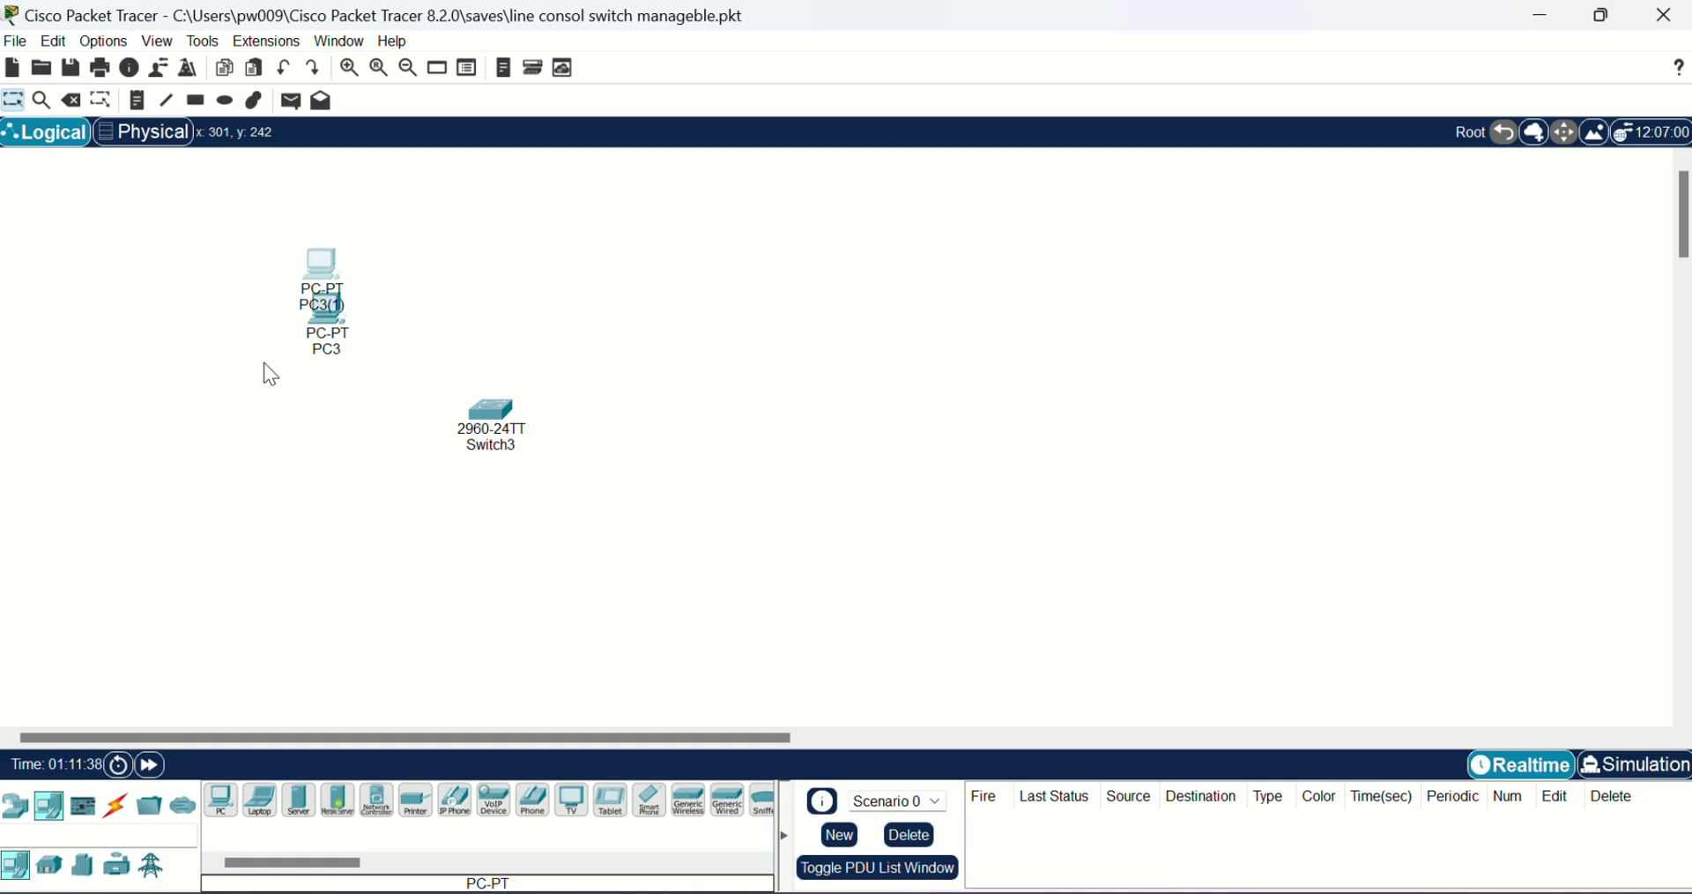
pyautogui.hotkey('ctrl', 'v')
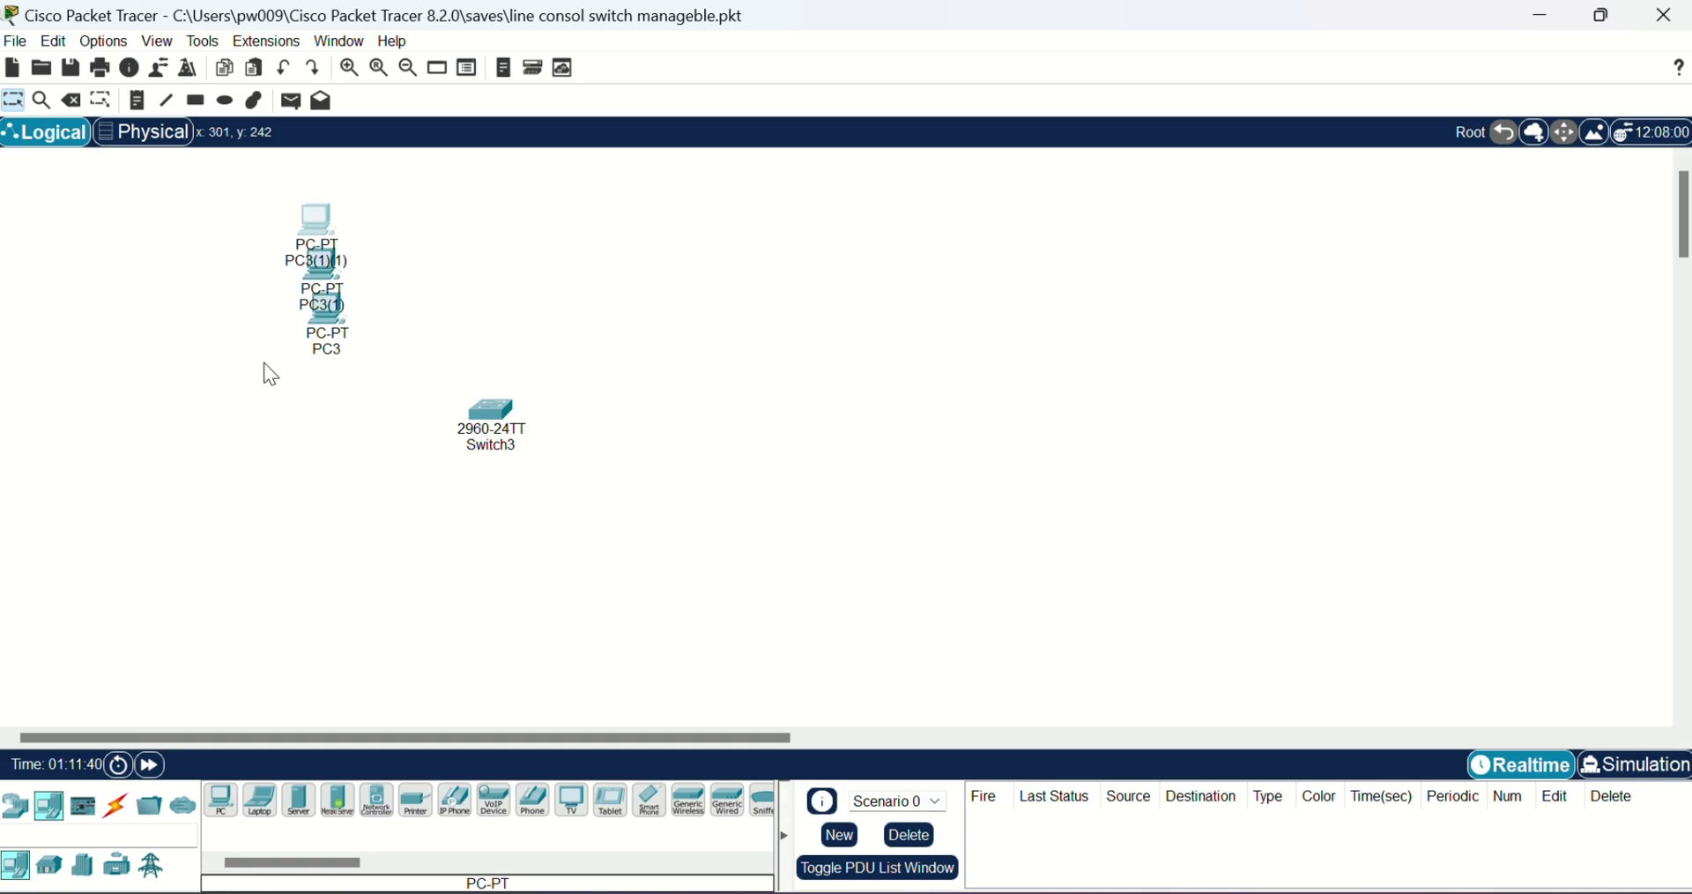
pyautogui.hotkey('ctrl', 'v')
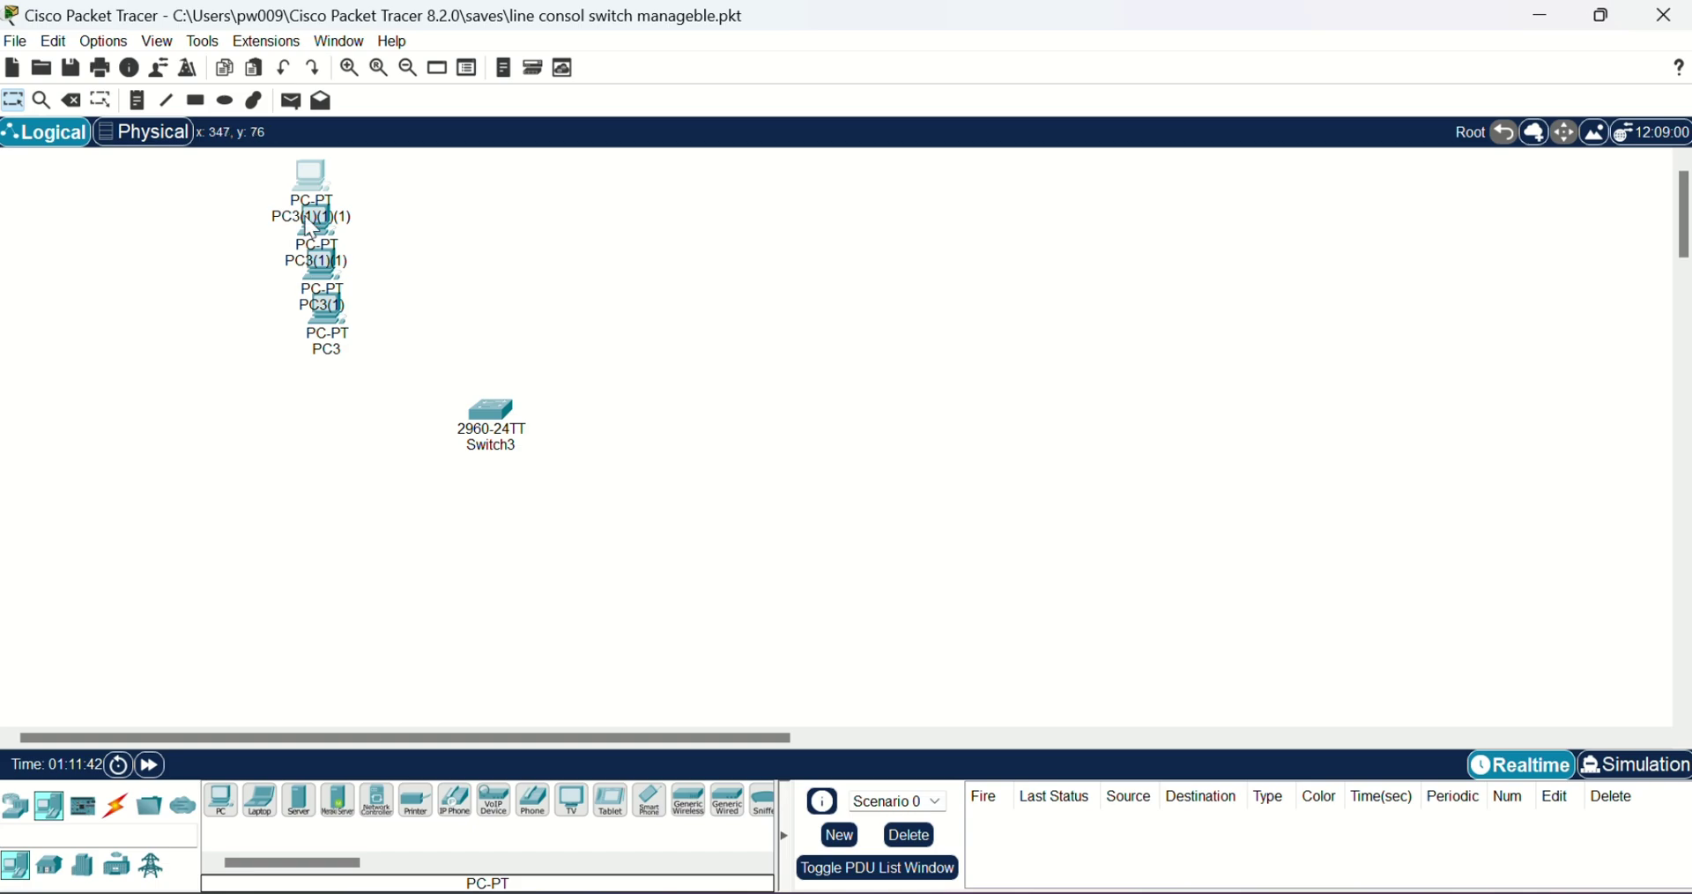
pyautogui.moveTo(339, 199); pyautogui.dragTo(624, 324)
pyautogui.moveTo(319, 224); pyautogui.dragTo(655, 513)
pyautogui.moveTo(334, 280); pyautogui.dragTo(356, 511)
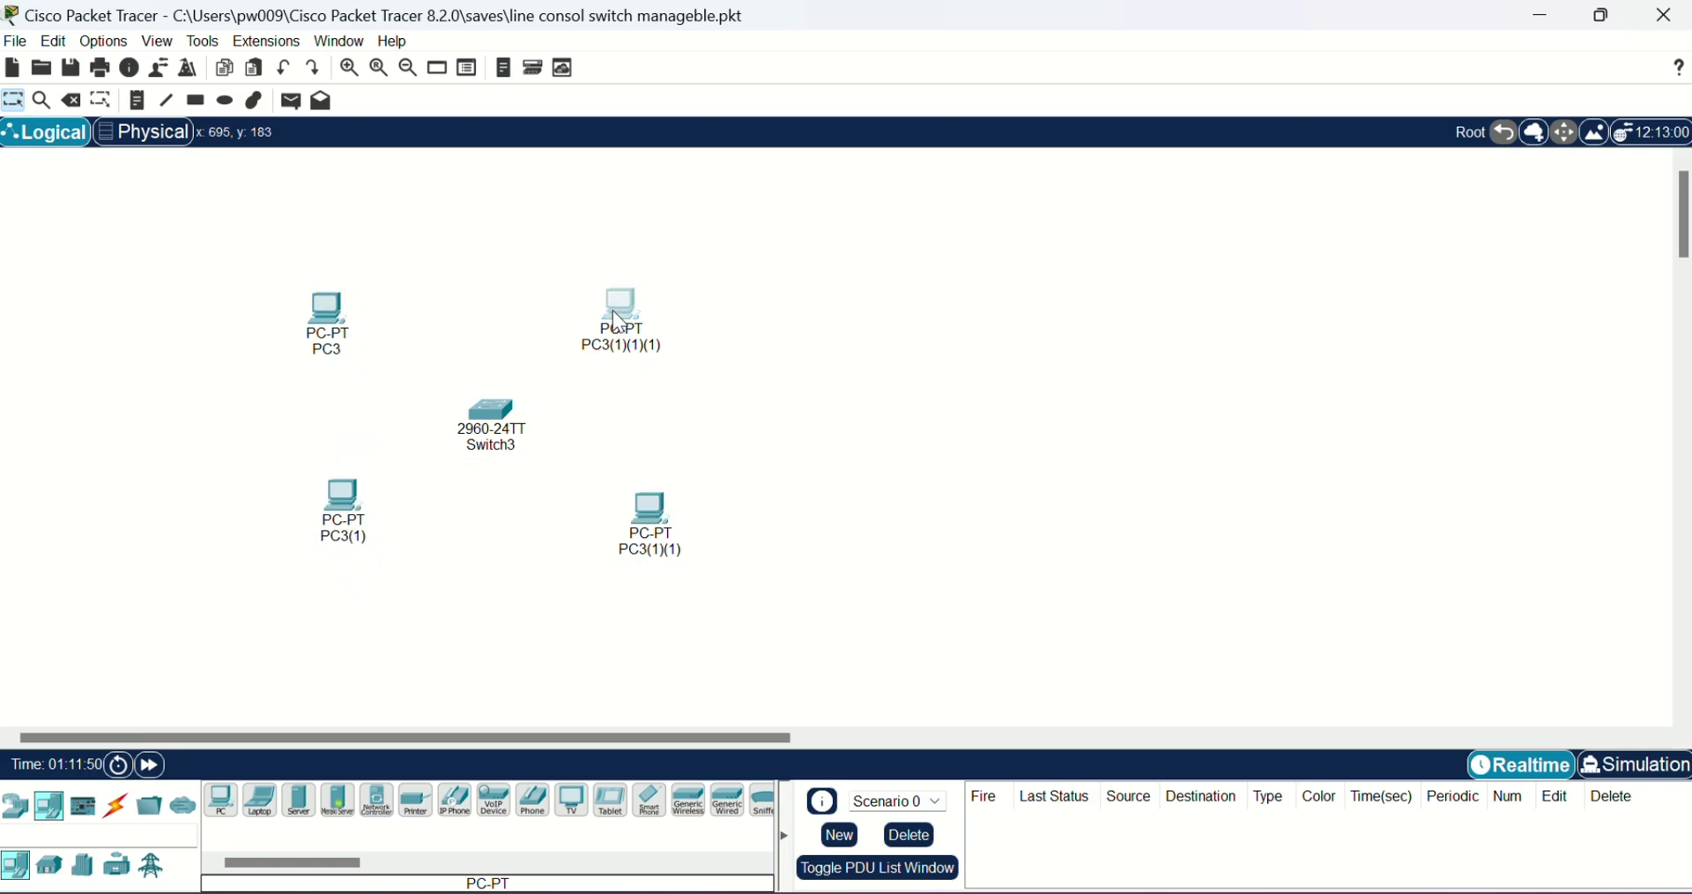
pyautogui.moveTo(612, 310); pyautogui.dragTo(624, 323)
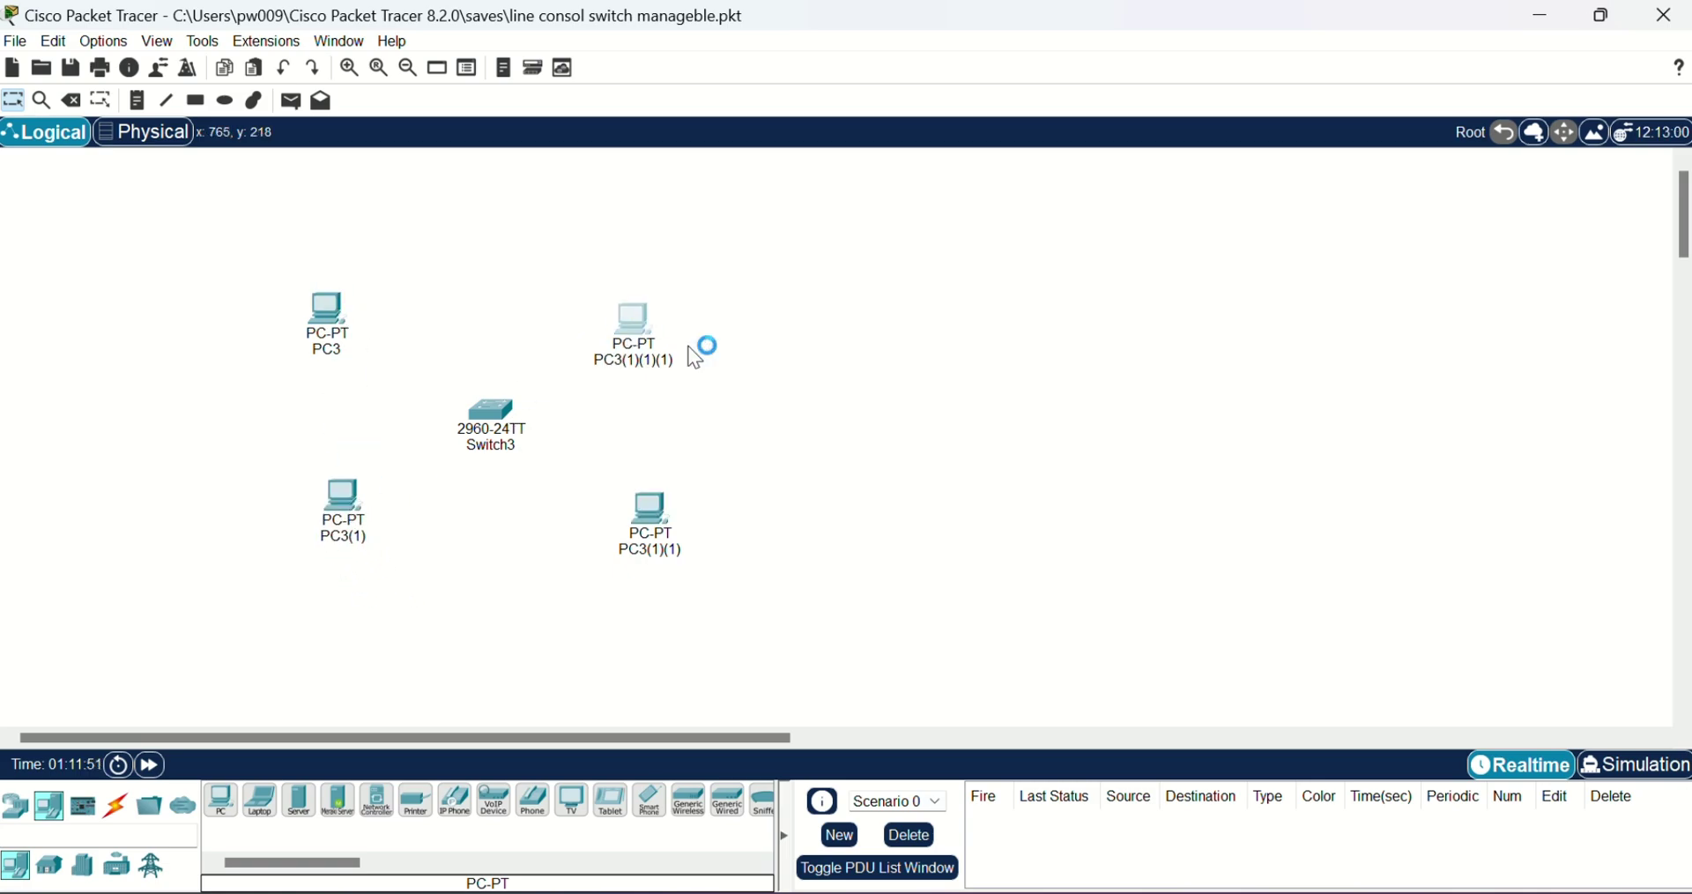
pyautogui.click(260, 799)
pyautogui.click(476, 286)
# Rename the original PC at the upper left of the switch as MARKETING1
pyautogui.click(328, 349)
pyautogui.write('MA')
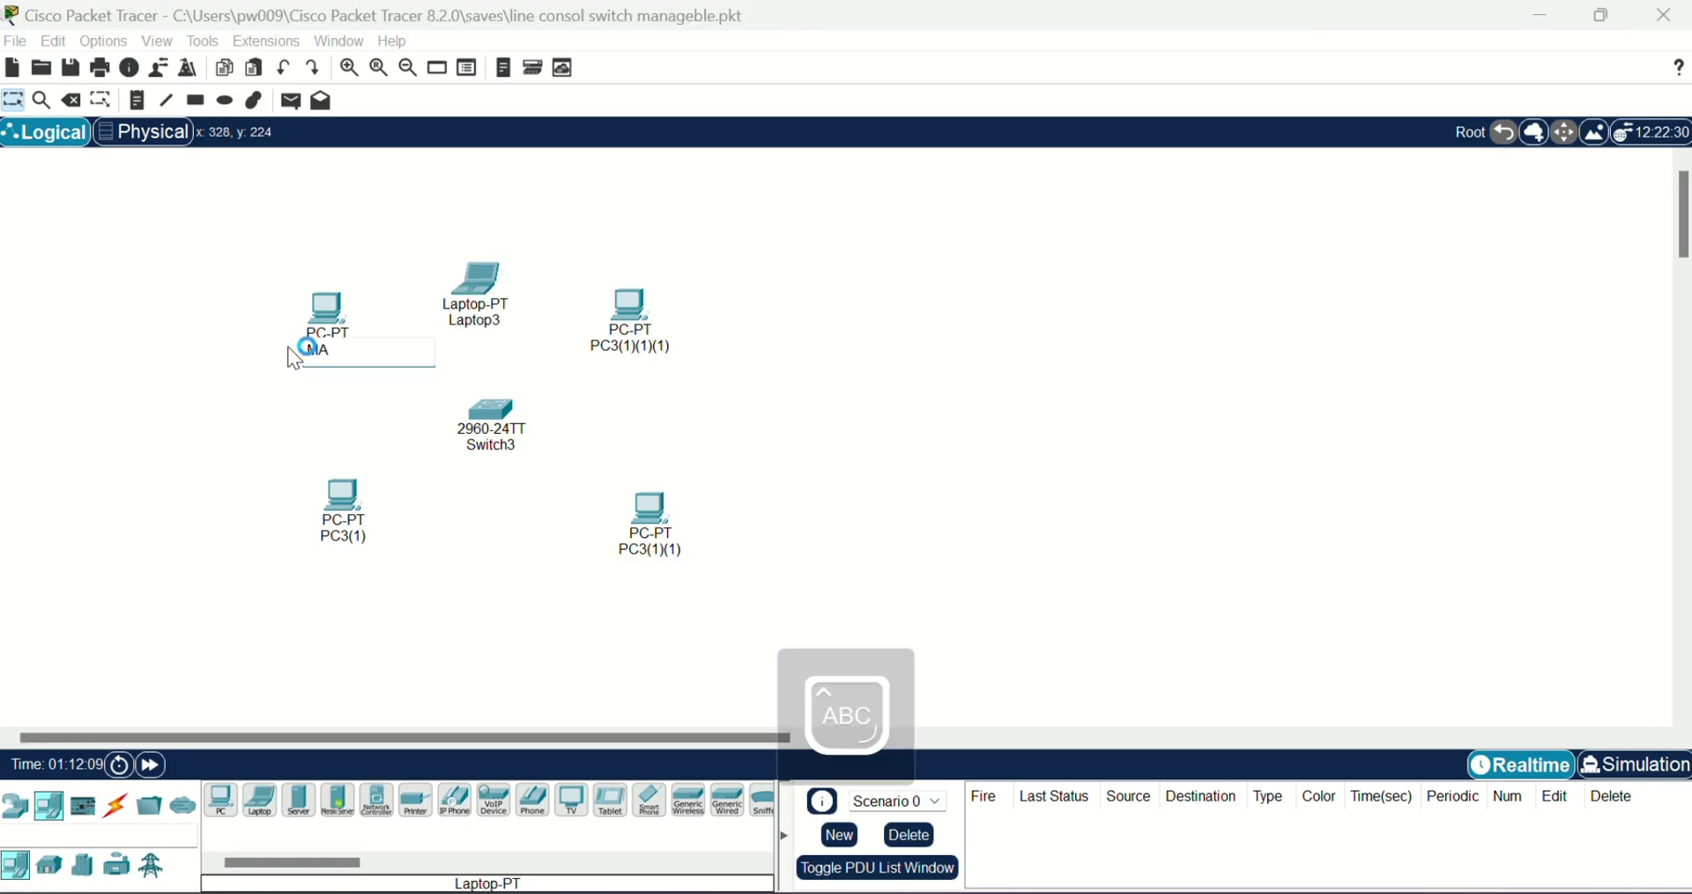
pyautogui.write('RKETING1')
# Reuse the MARKETING1 label to rename the PC at the lower left of the switch as MARKETING2
pyautogui.doubleClick(313, 363)
pyautogui.hotkey('ctrl', 'c')
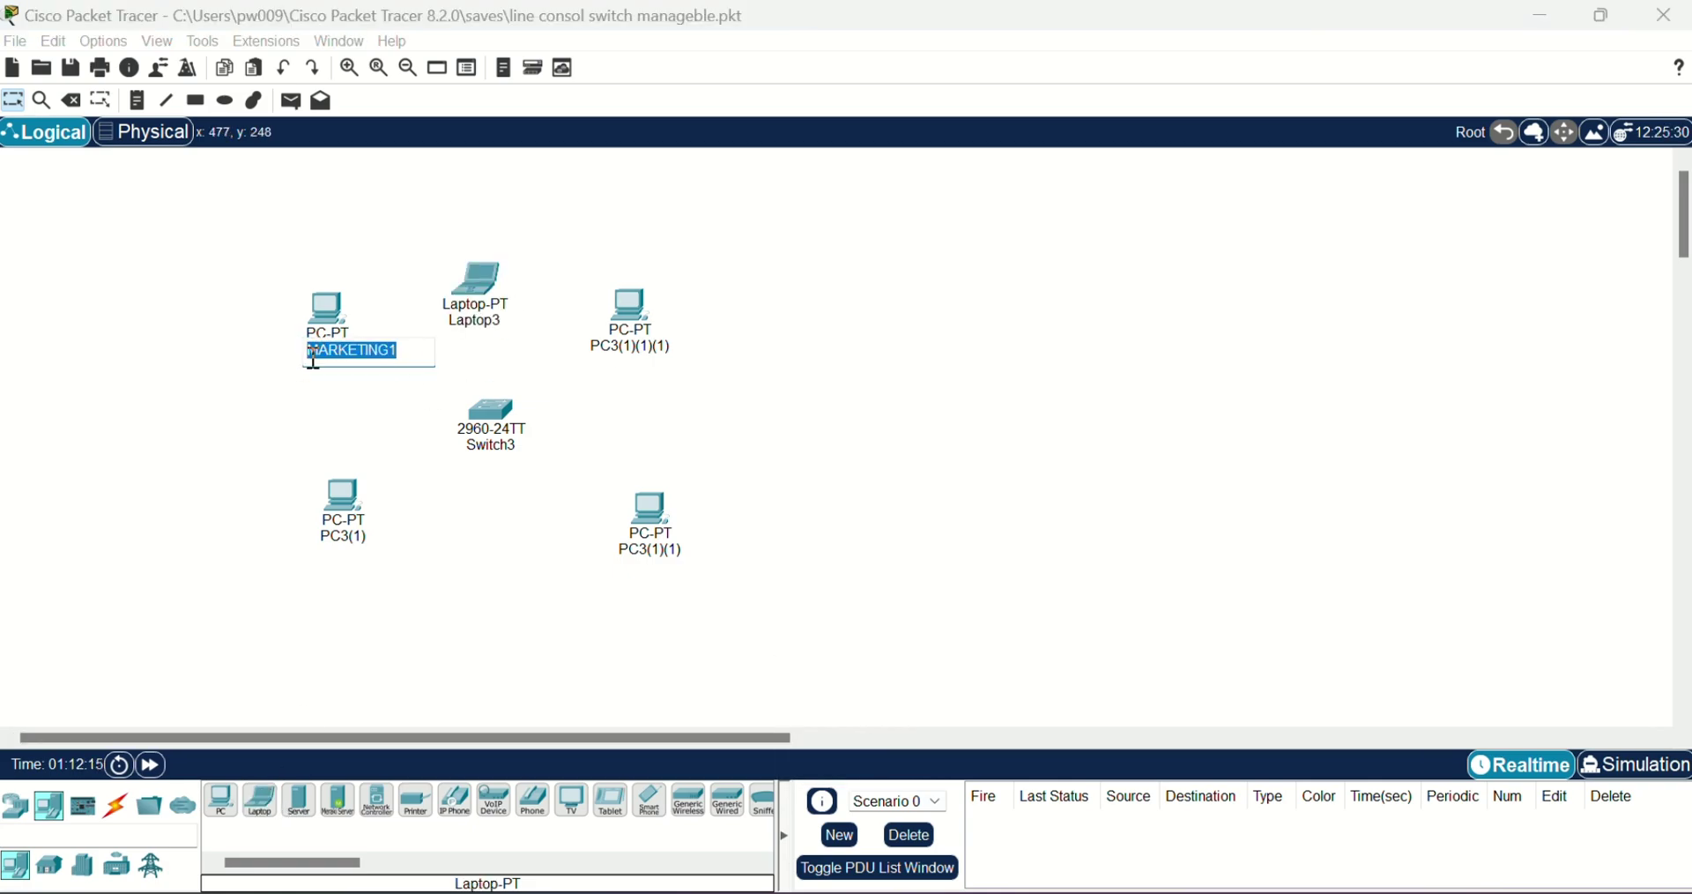
pyautogui.click(352, 535)
pyautogui.moveTo(366, 537); pyautogui.dragTo(249, 548)
pyautogui.hotkey('ctrl', 'v')
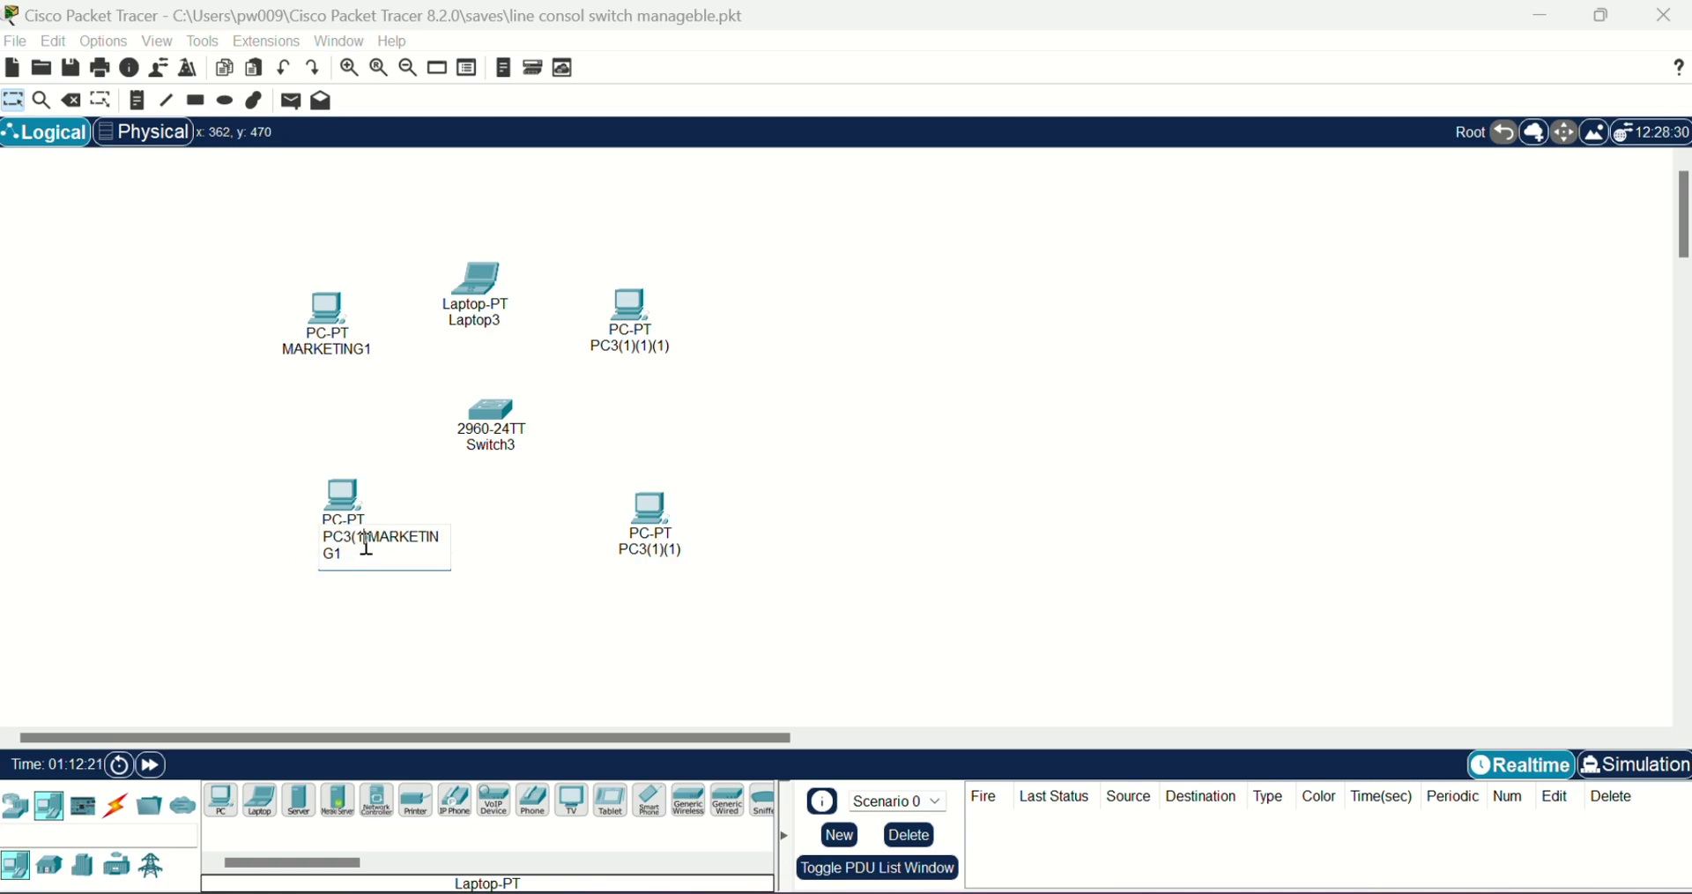
pyautogui.moveTo(364, 541); pyautogui.dragTo(303, 540)
pyautogui.press('BackSpace')
pyautogui.press('Delete')
pyautogui.press('End')
pyautogui.press('BackSpace')
pyautogui.write('2')
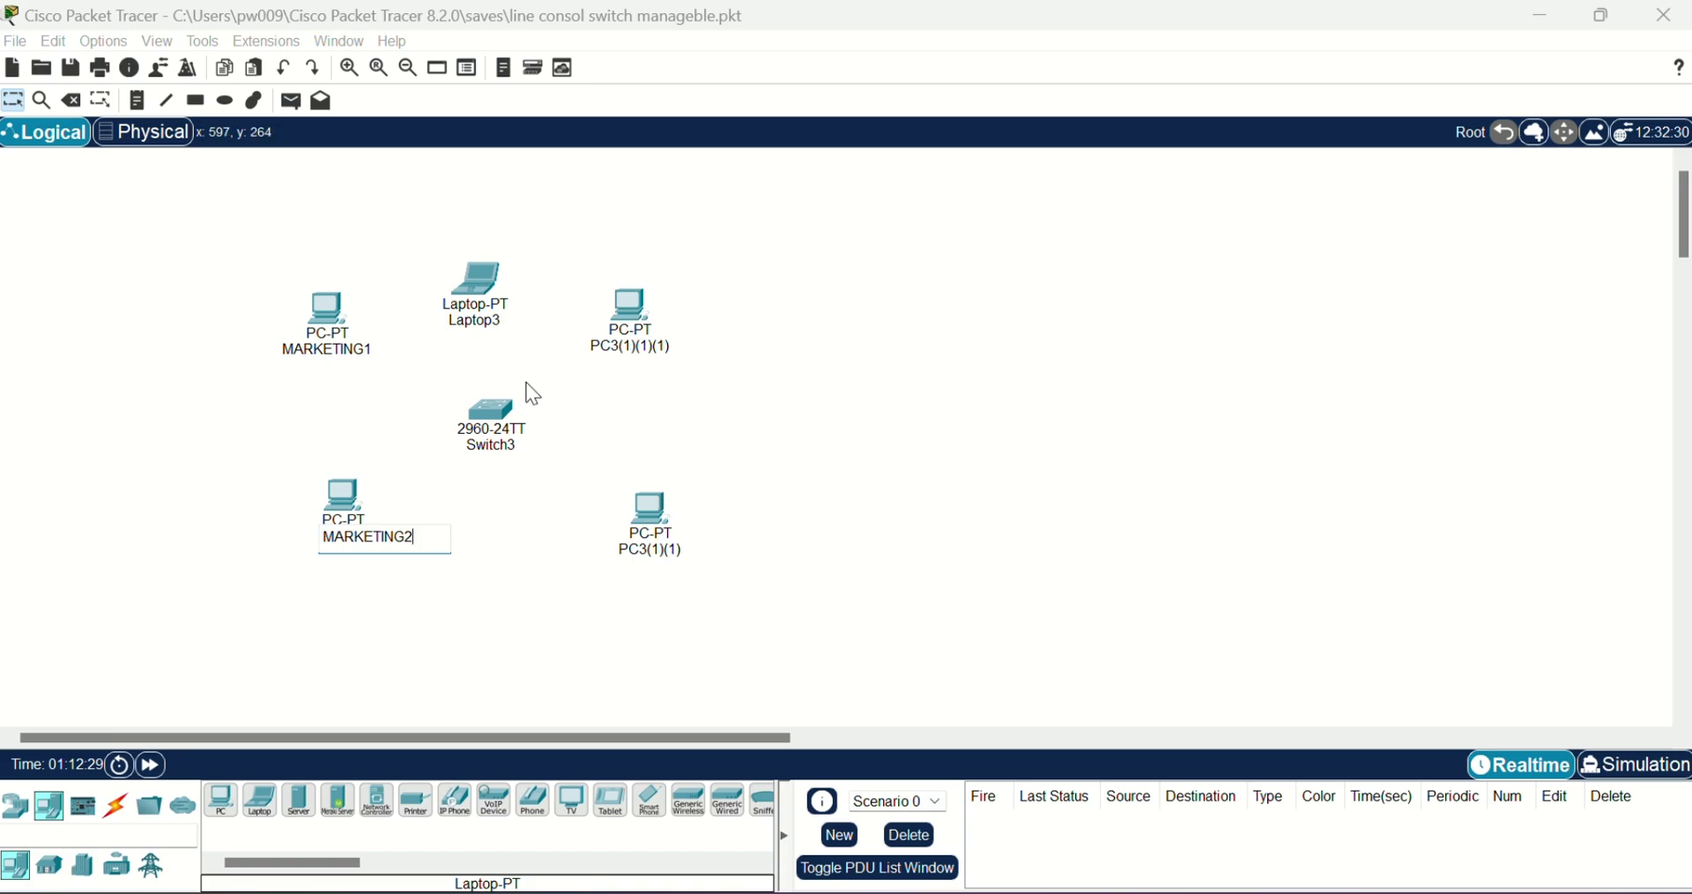
# Rename the PC at the upper right of the switch as TEKNISI1
pyautogui.click(638, 351)
pyautogui.click(640, 351)
pyautogui.moveTo(693, 351); pyautogui.dragTo(584, 353)
pyautogui.press('BackSpace')
pyautogui.write('T')
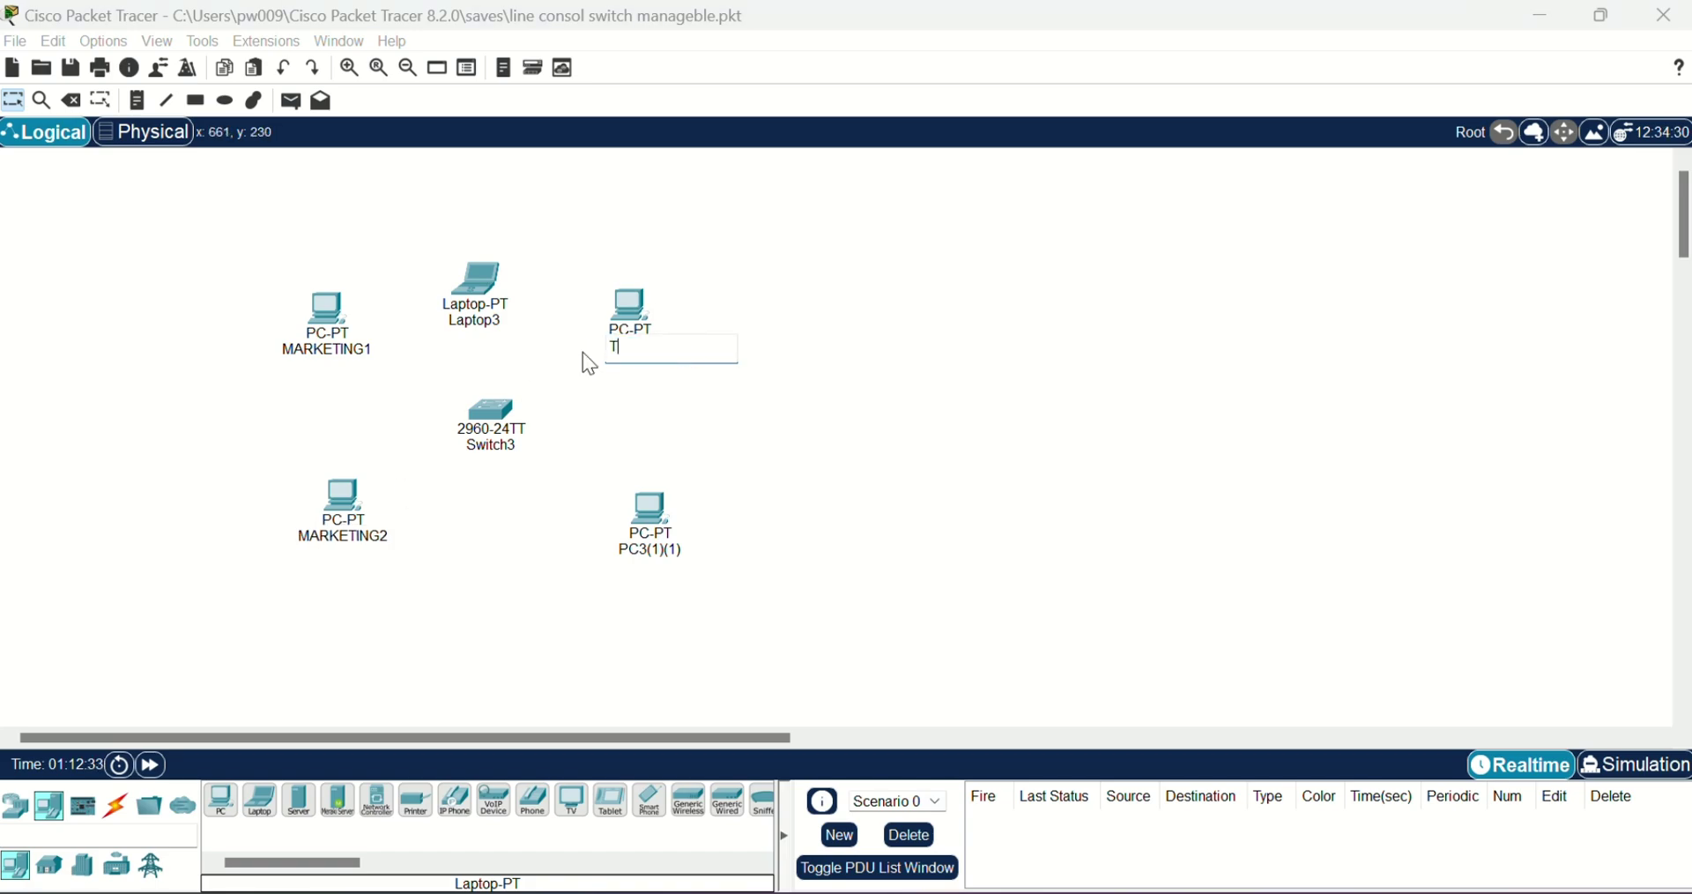
pyautogui.write('EKNISI1')
# Reuse the TEKNISI1 label to rename the PC at the lower right of the switch as TEKNISI2
pyautogui.moveTo(684, 347); pyautogui.dragTo(567, 366)
pyautogui.hotkey('ctrl', 'c')
pyautogui.click(682, 552)
pyautogui.moveTo(600, 564); pyautogui.dragTo(604, 554)
pyautogui.hotkey('ctrl', 'v')
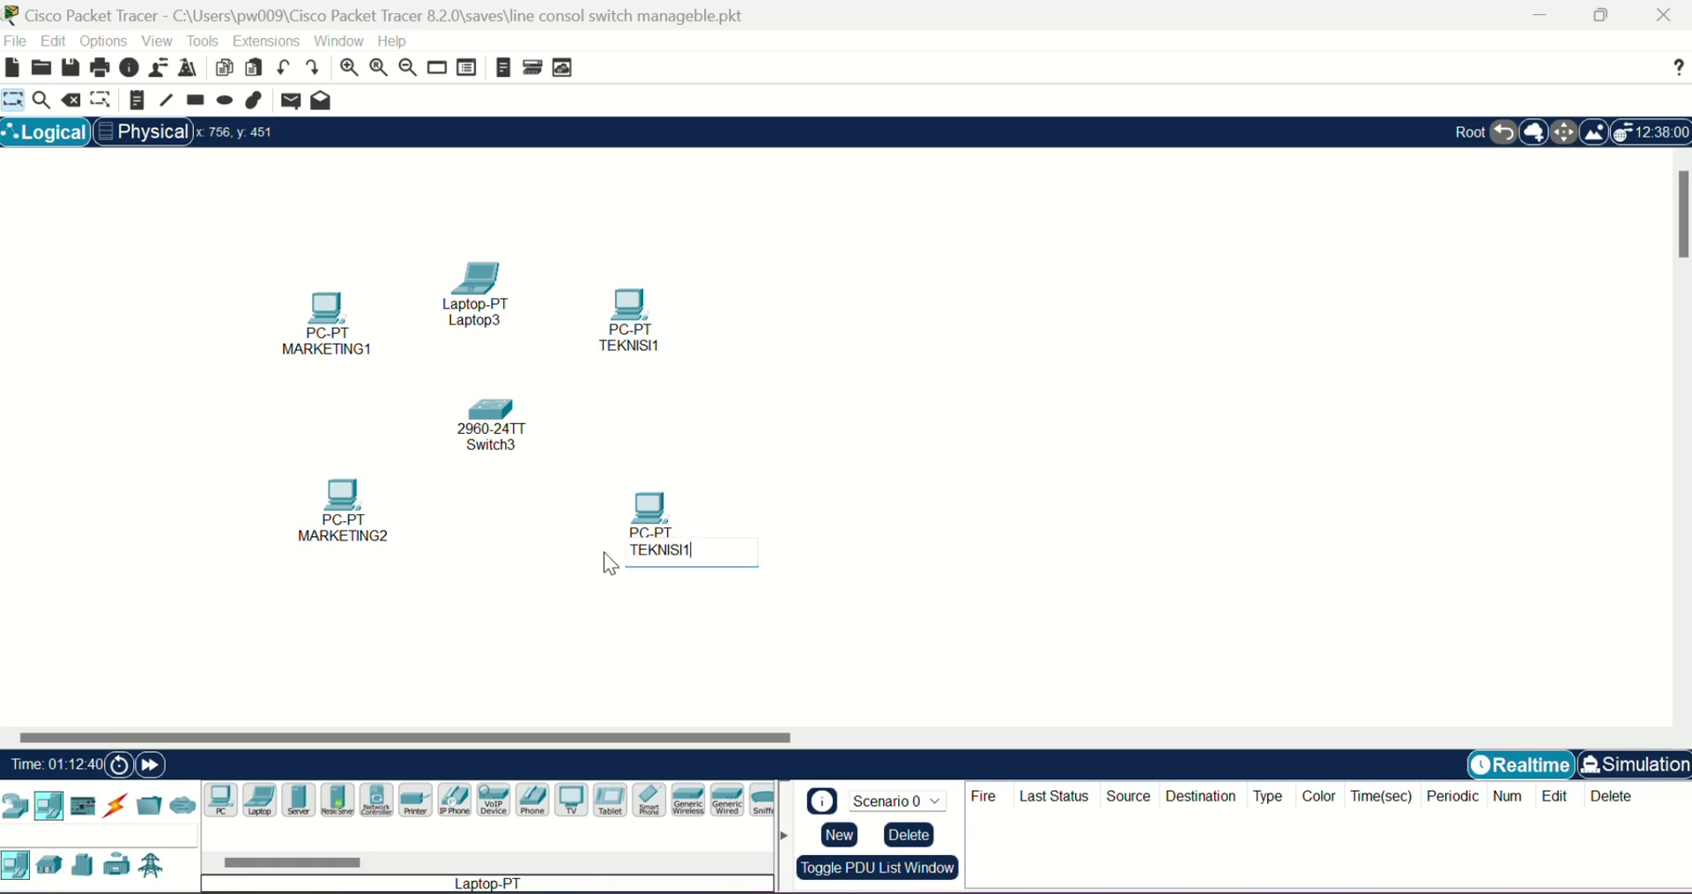
pyautogui.press('BackSpace')
pyautogui.write('2')
# Rename the laptop above the switch as IT
pyautogui.doubleClick(507, 322)
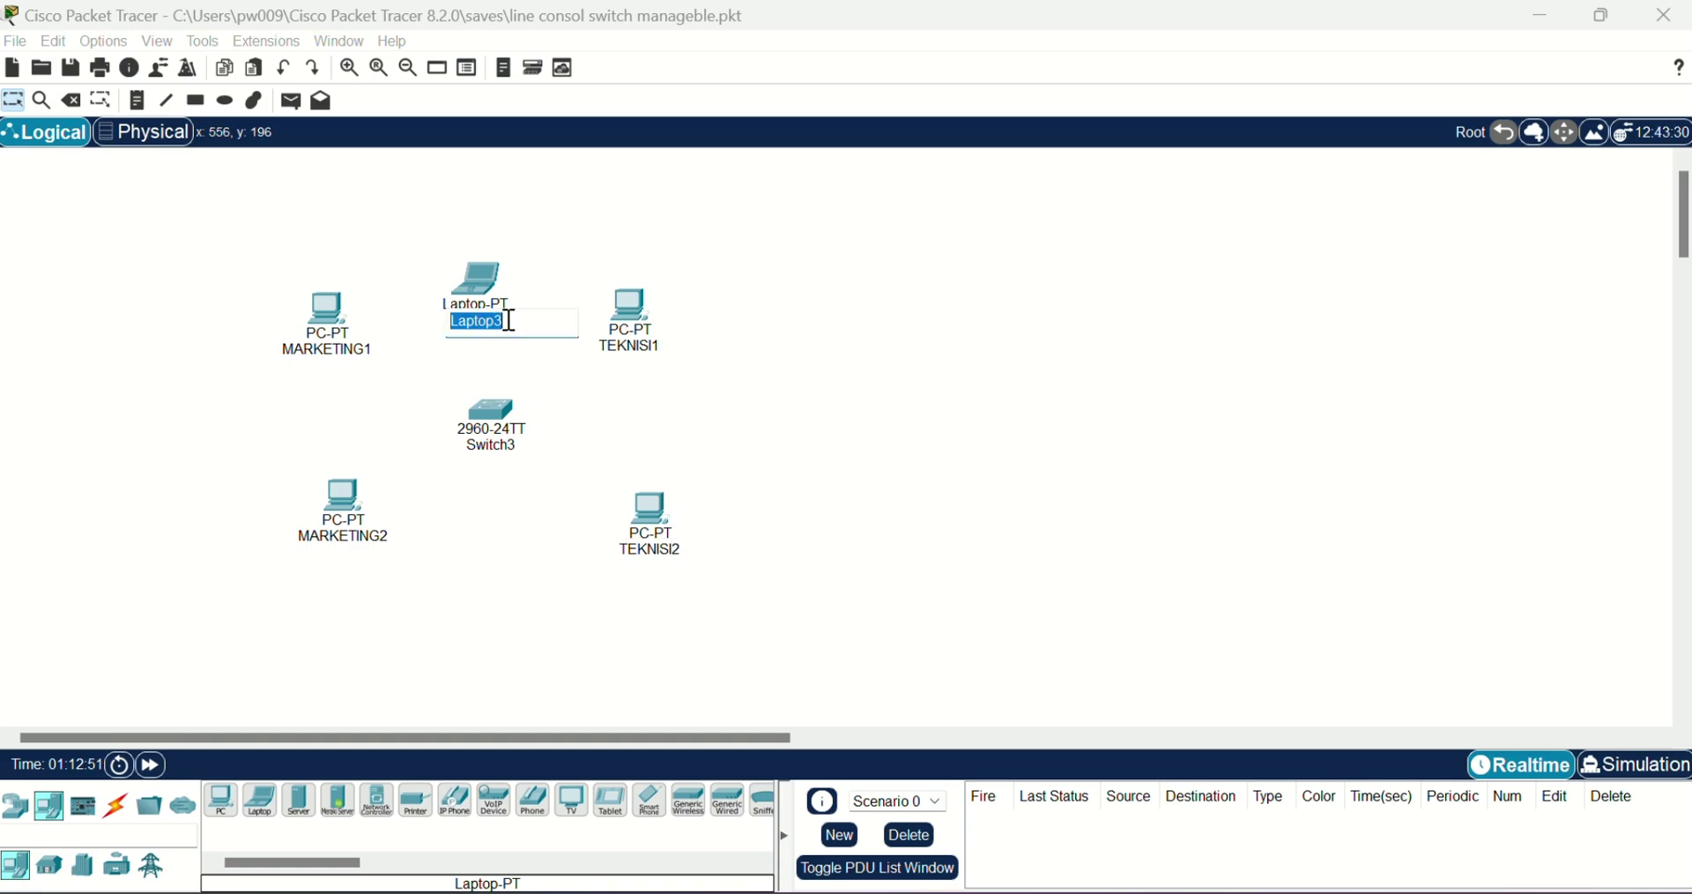
pyautogui.press('BackSpace')
pyautogui.write('IT')
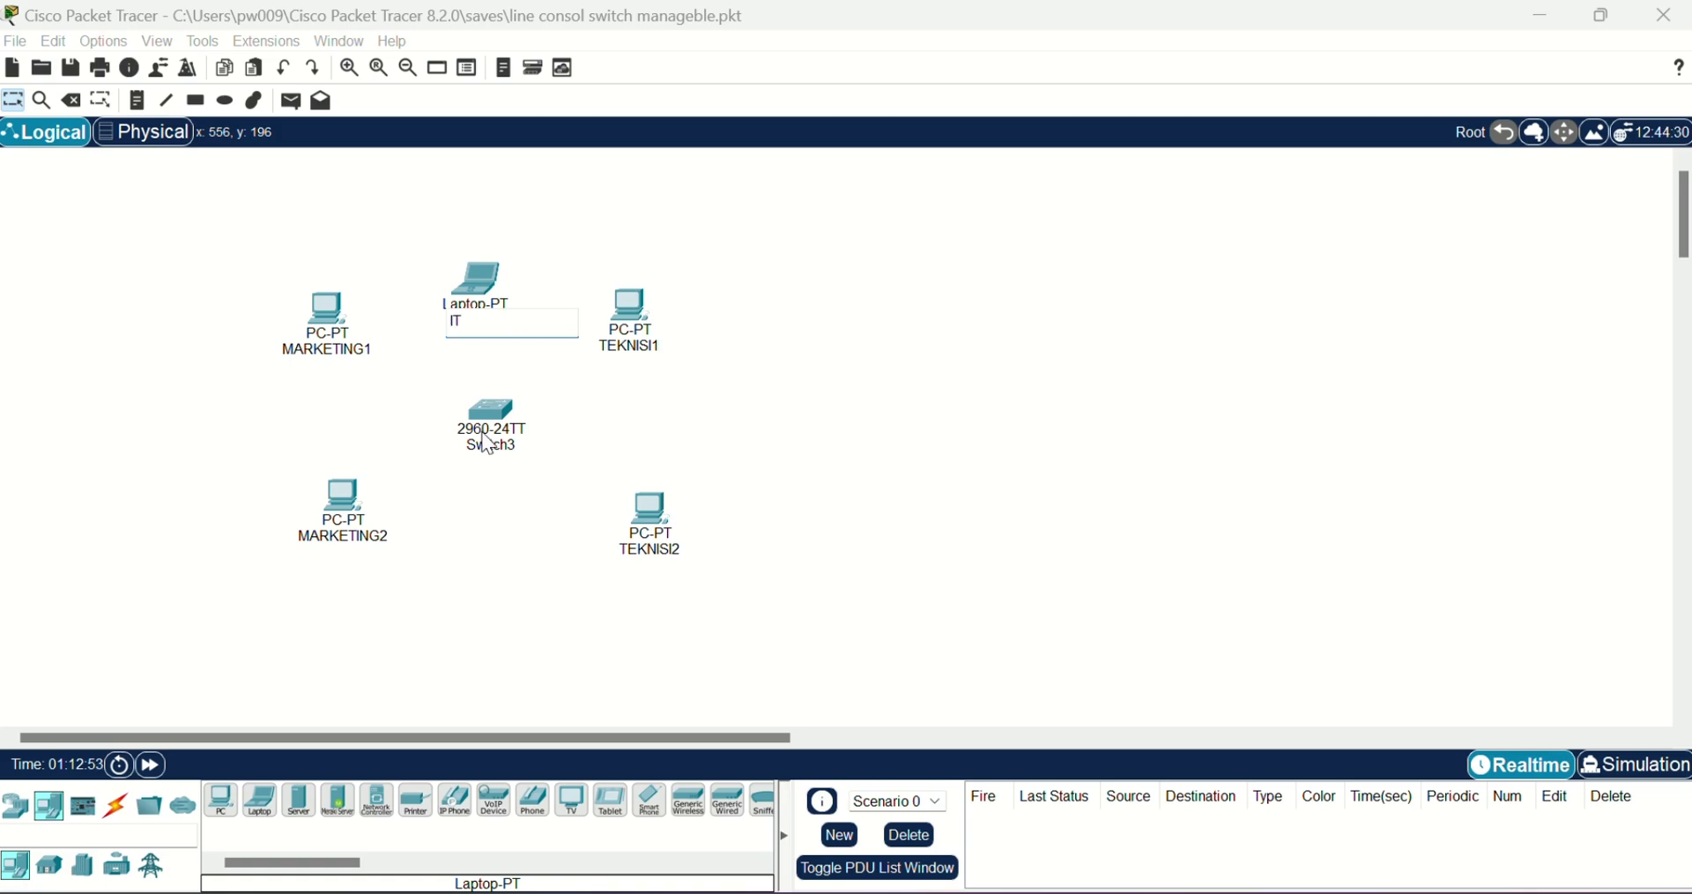
# Rename the 2960-24TT switch in the topology as SW-LT1
pyautogui.click(510, 444)
pyautogui.click(511, 445)
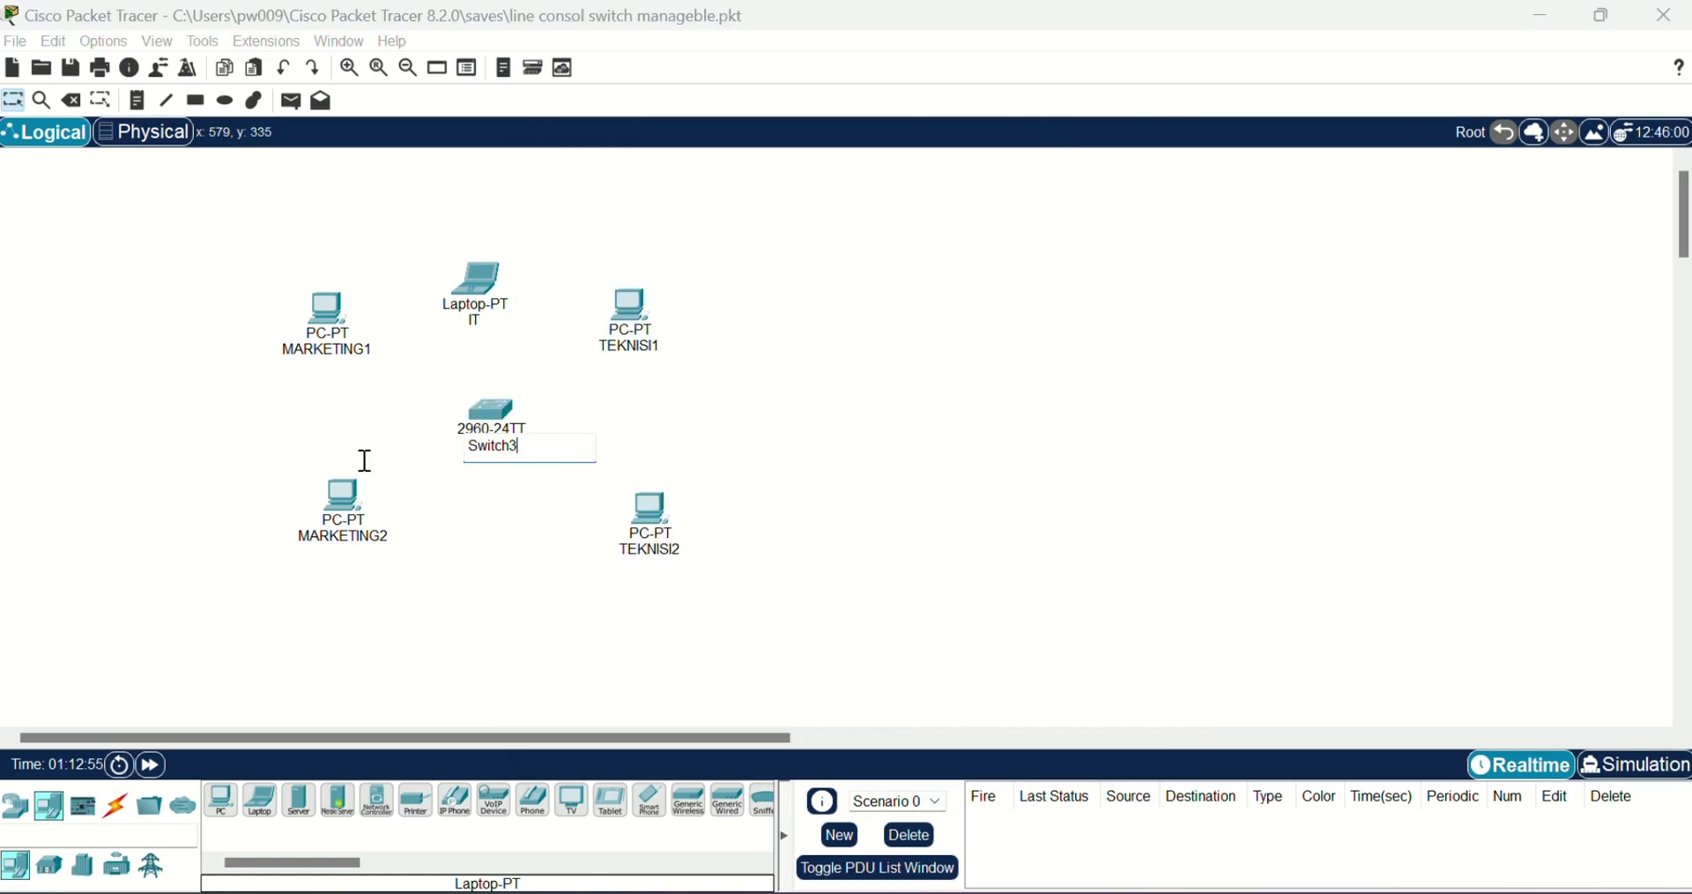
pyautogui.hotkey('ctrl', 'a')
pyautogui.press('BackSpace')
pyautogui.write('SW-LT1')
pyautogui.click(651, 418)
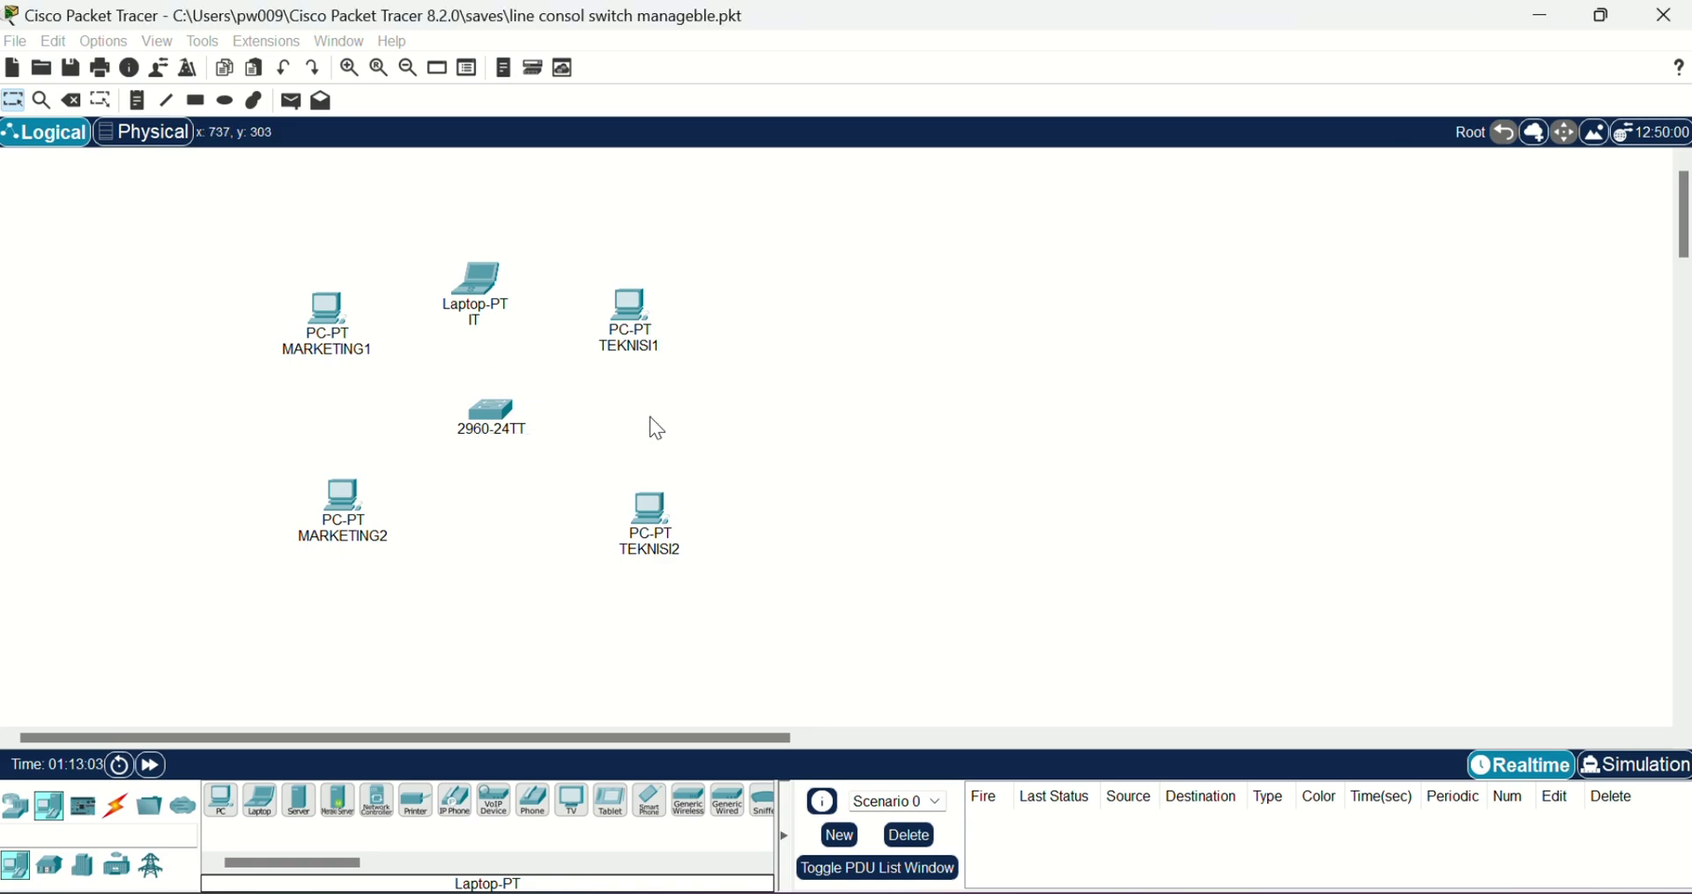
# Connect the Console port of SW-LT1 to the RS 232 port of the IT laptop with a console cable
pyautogui.click(115, 805)
pyautogui.click(260, 800)
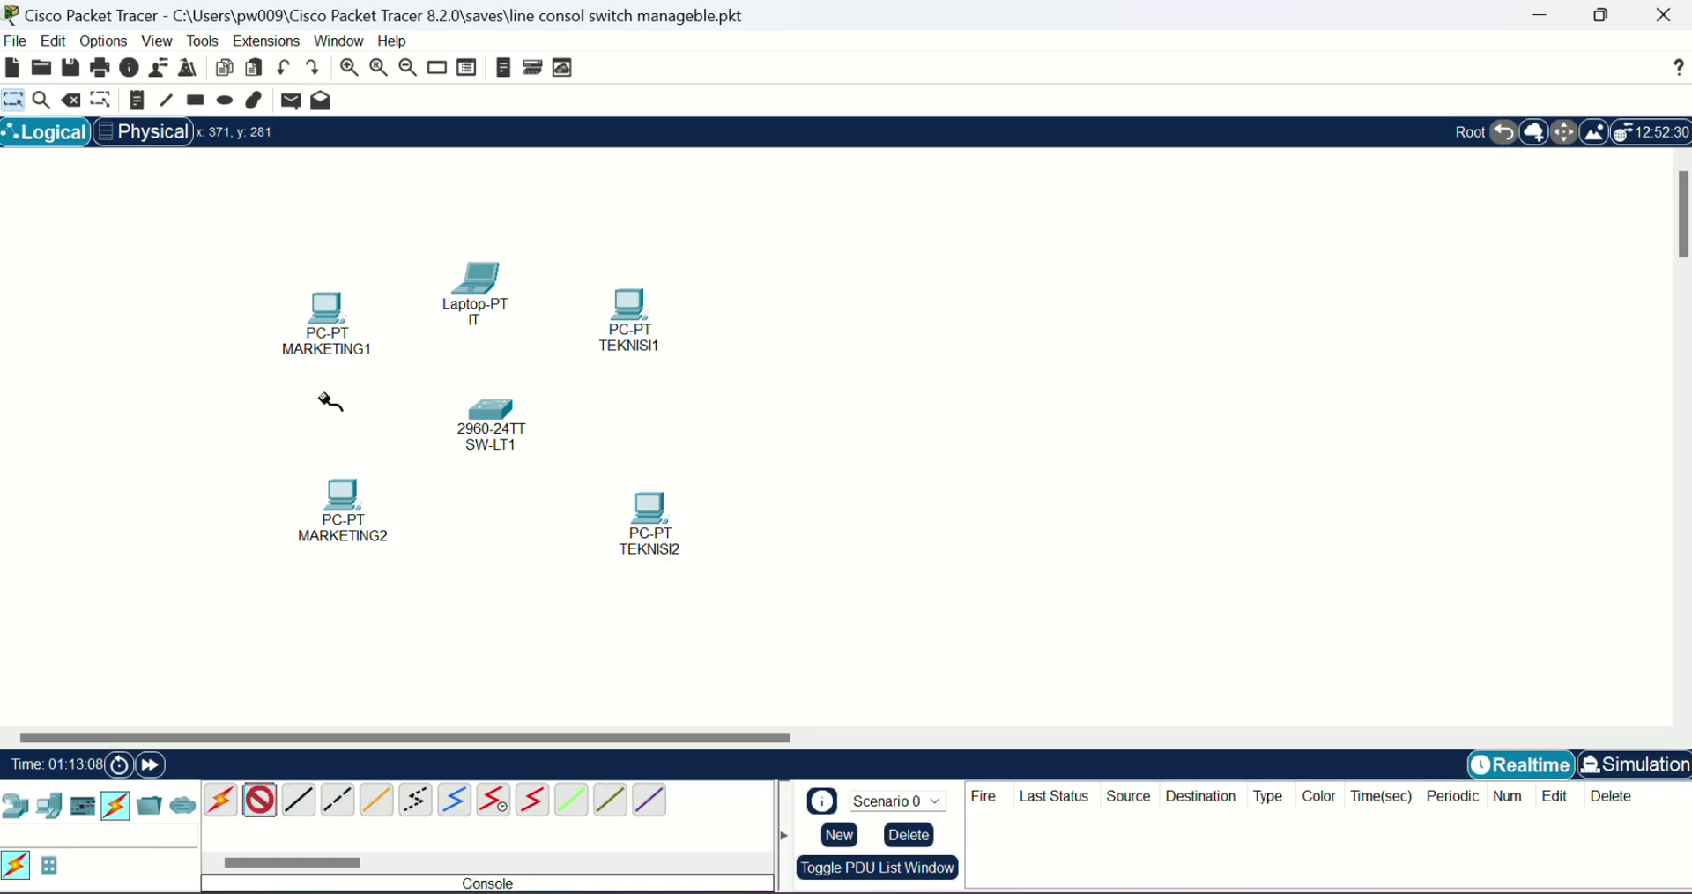
pyautogui.click(500, 420)
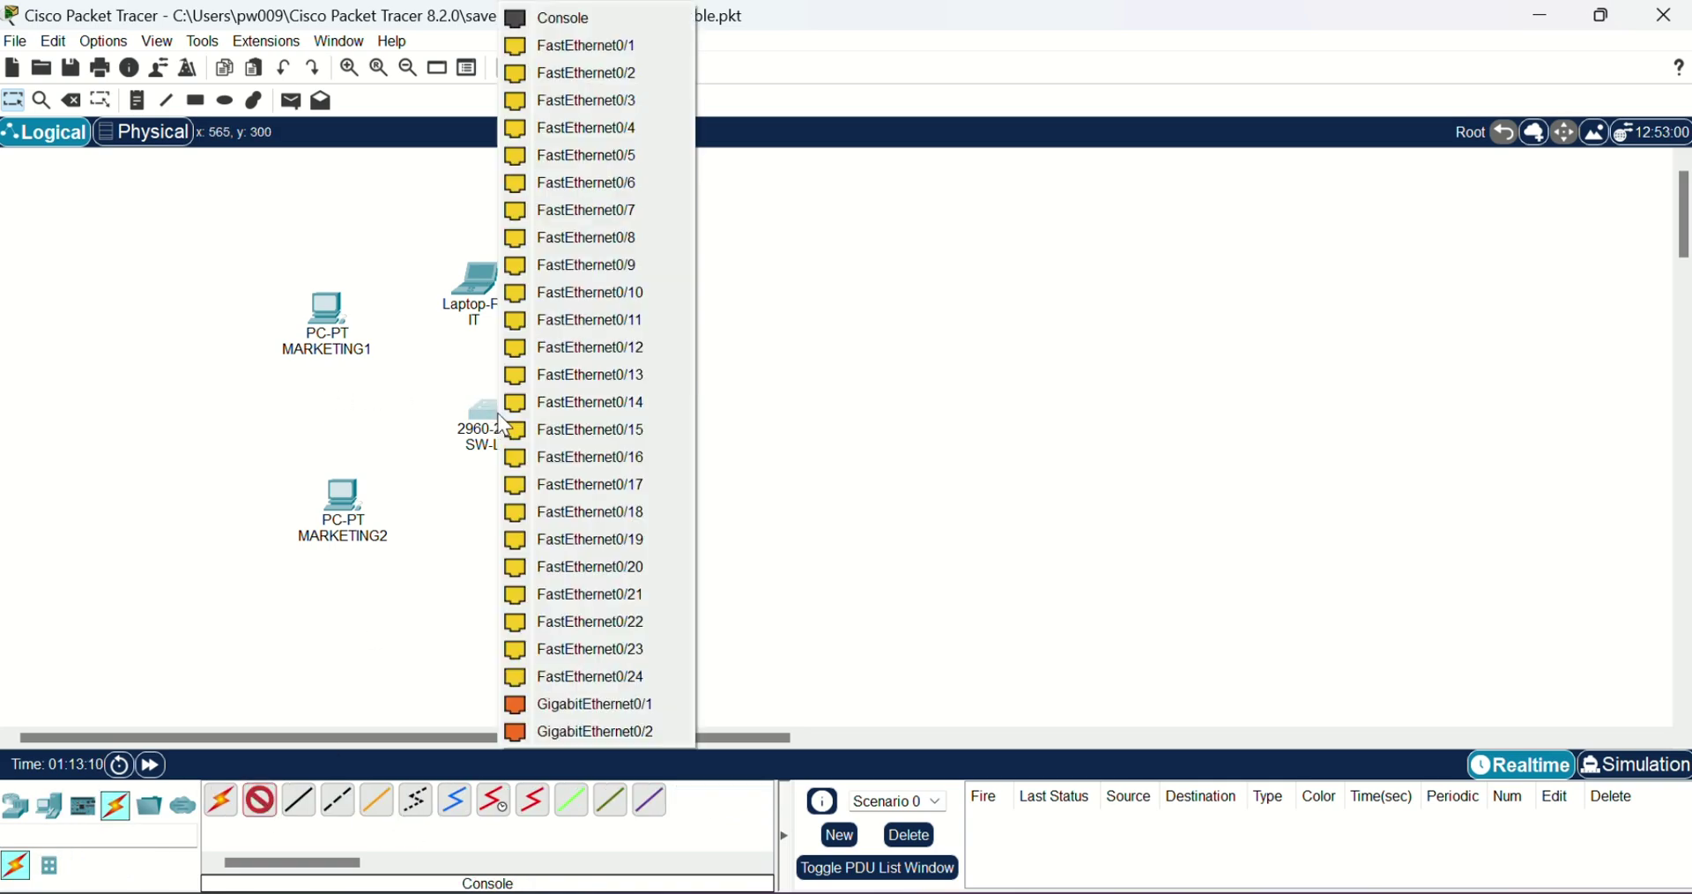
pyautogui.click(550, 23)
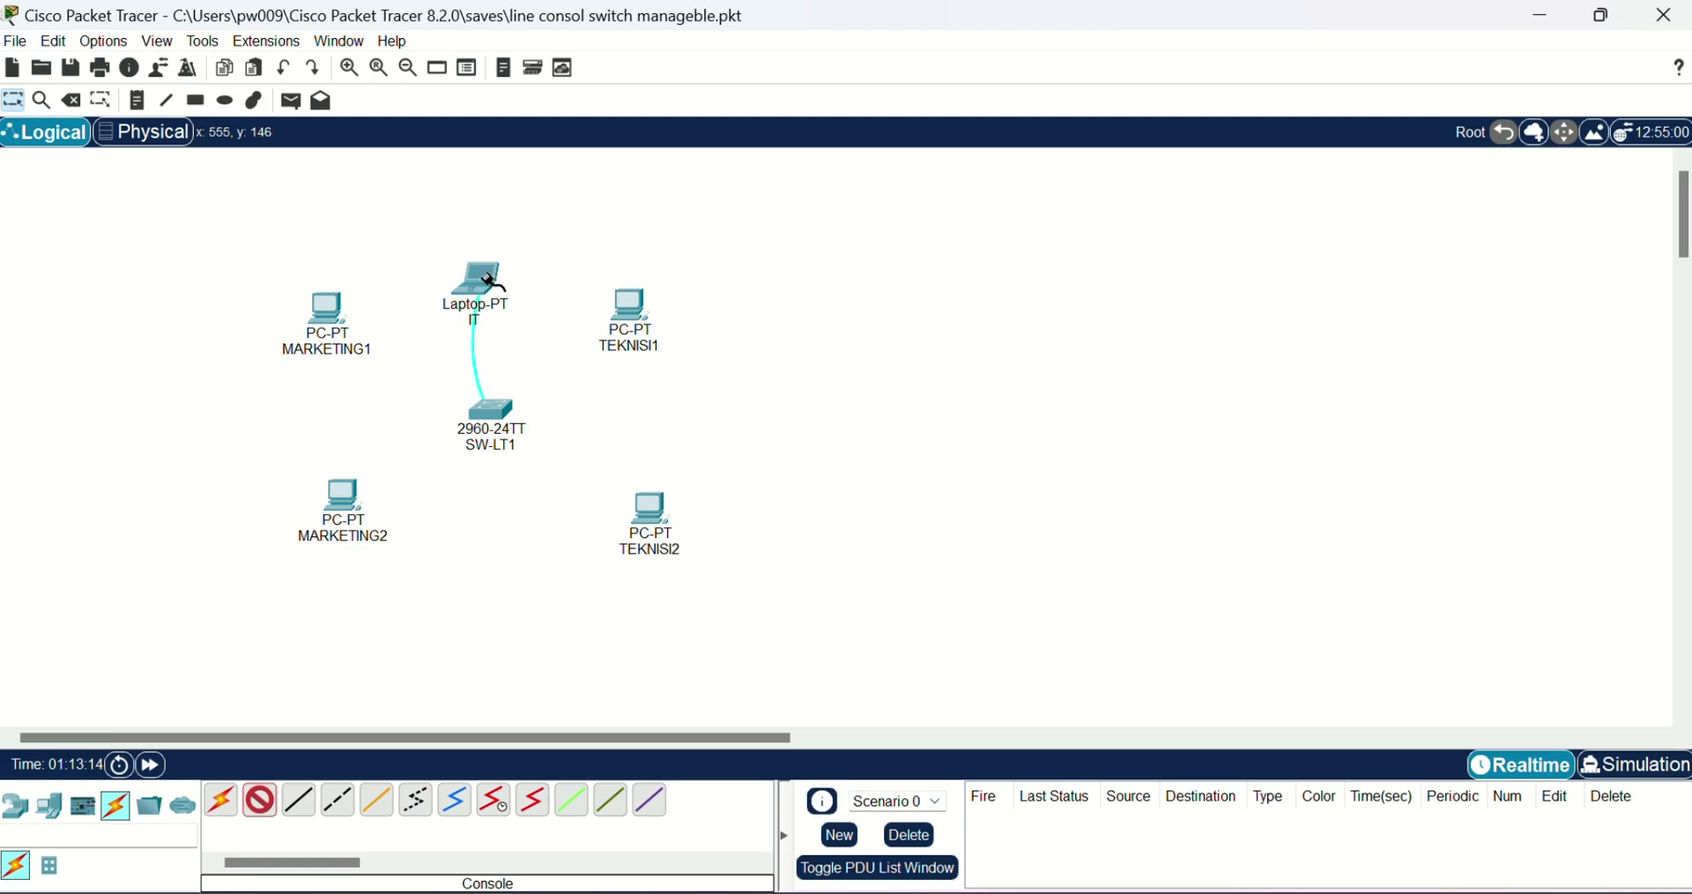
pyautogui.click(480, 280)
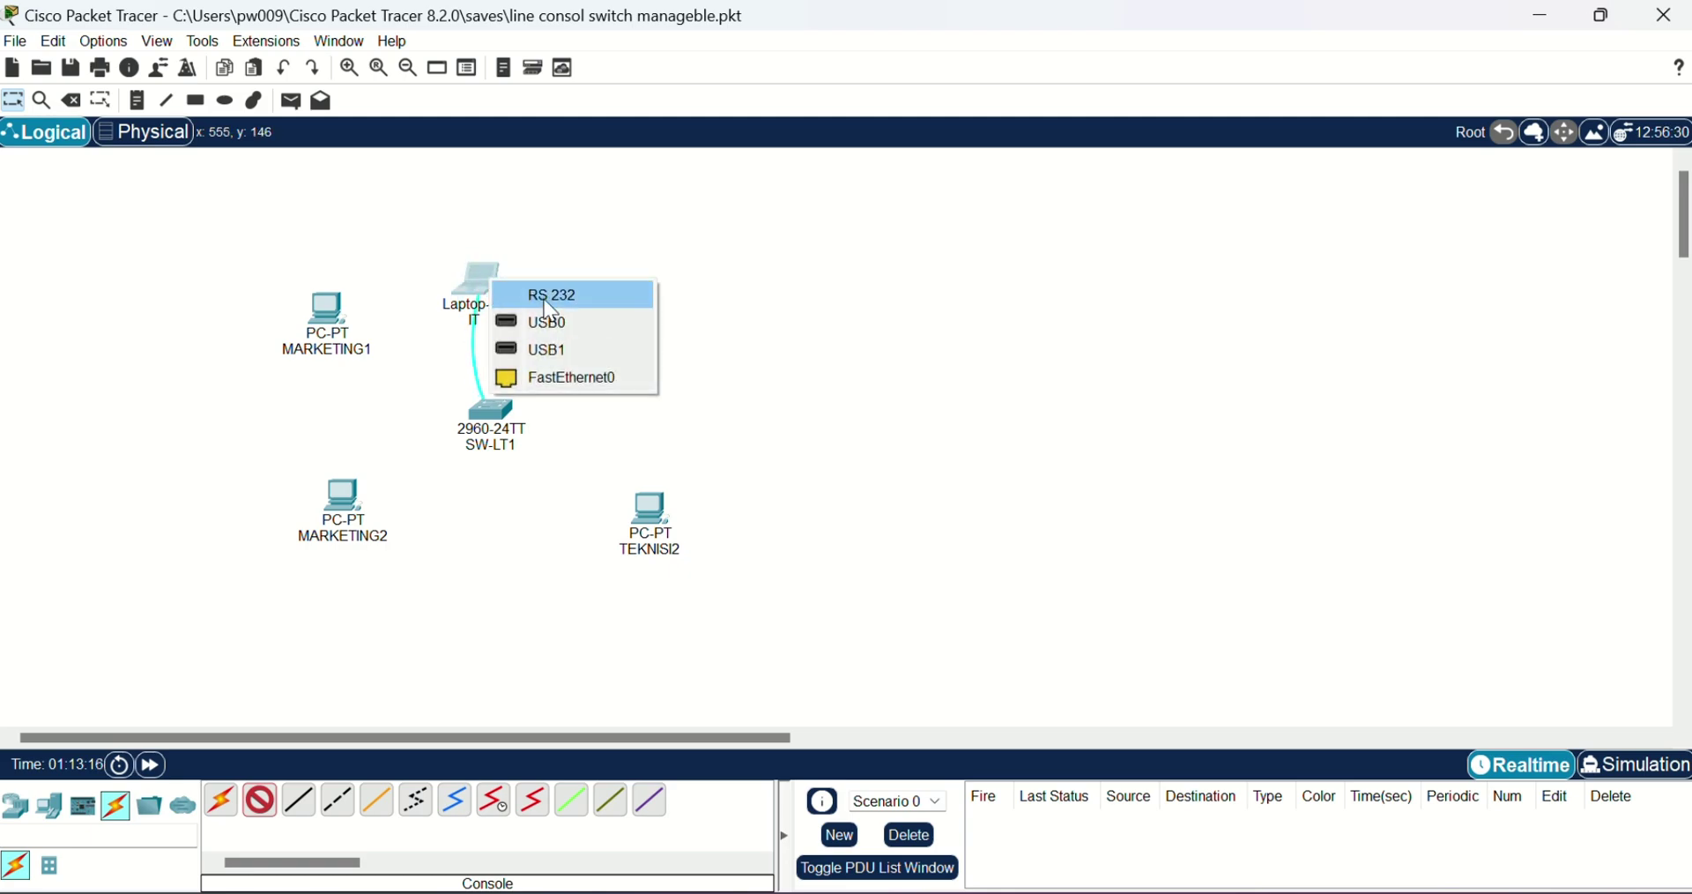
pyautogui.click(549, 297)
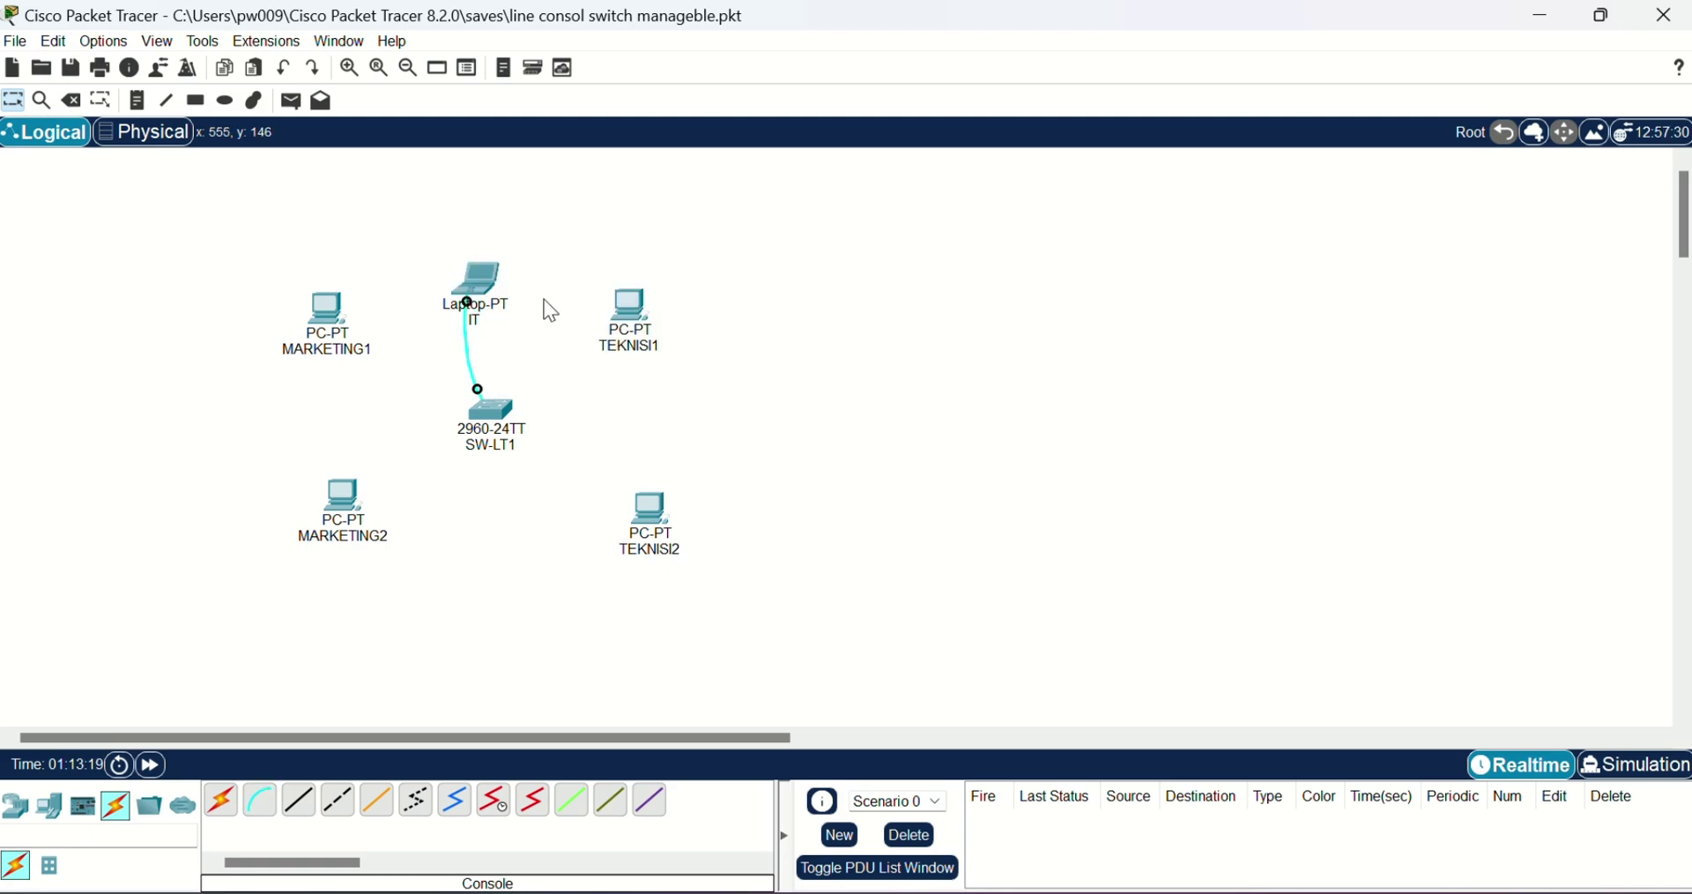
# Open the Terminal on the IT laptop with the default port settings and start the switch's console session
pyautogui.click(488, 282)
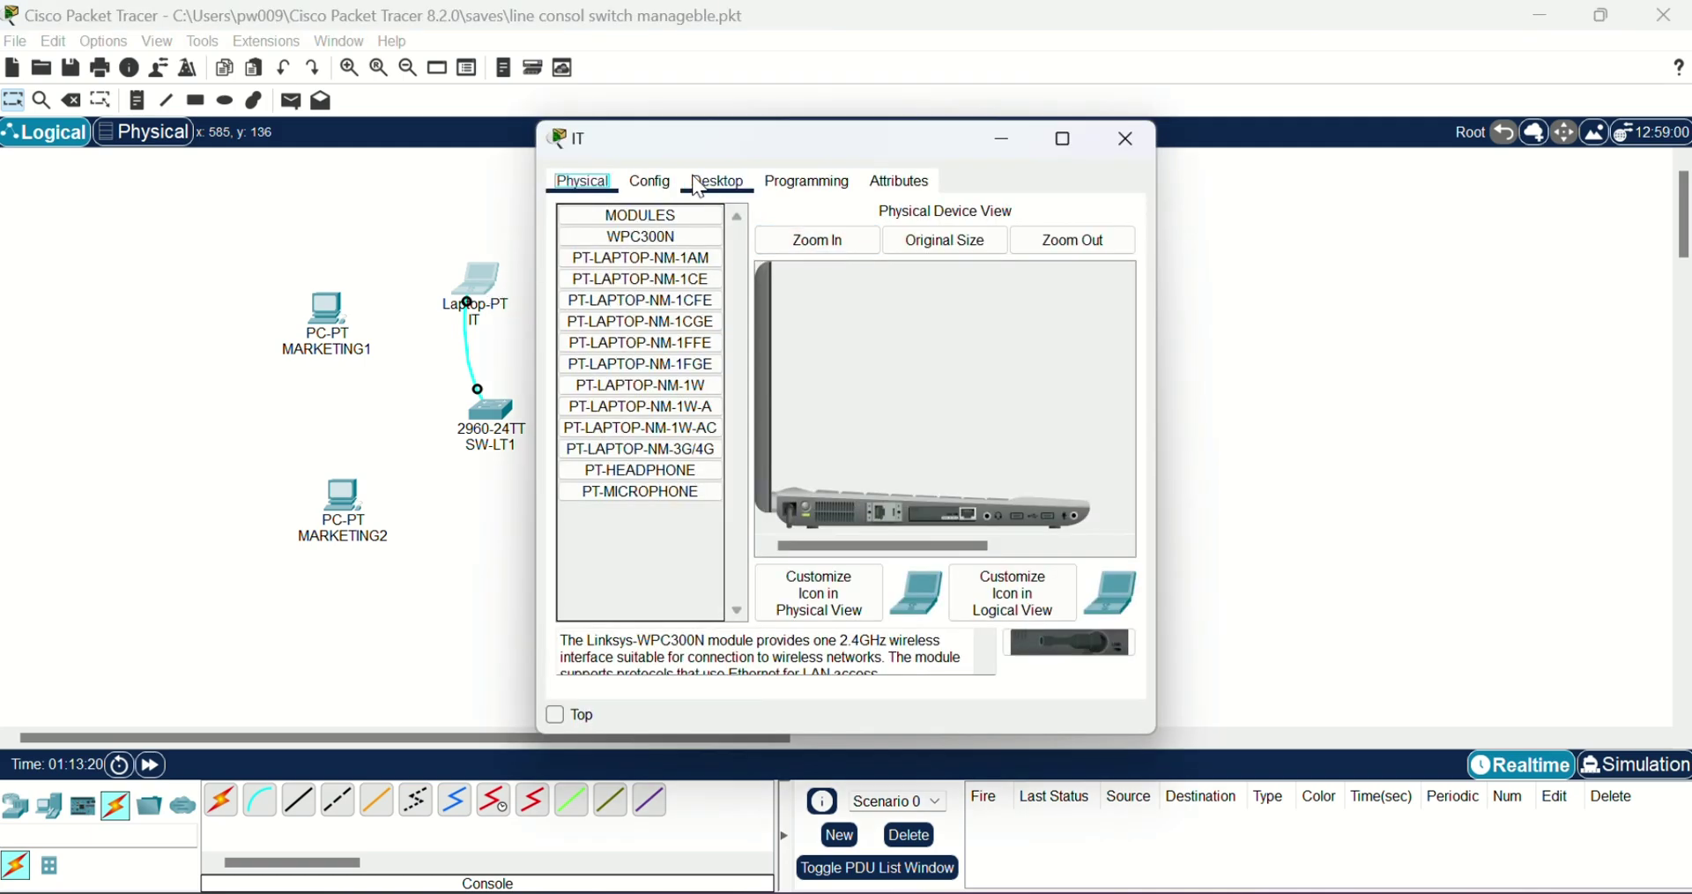
pyautogui.click(718, 182)
pyautogui.click(829, 256)
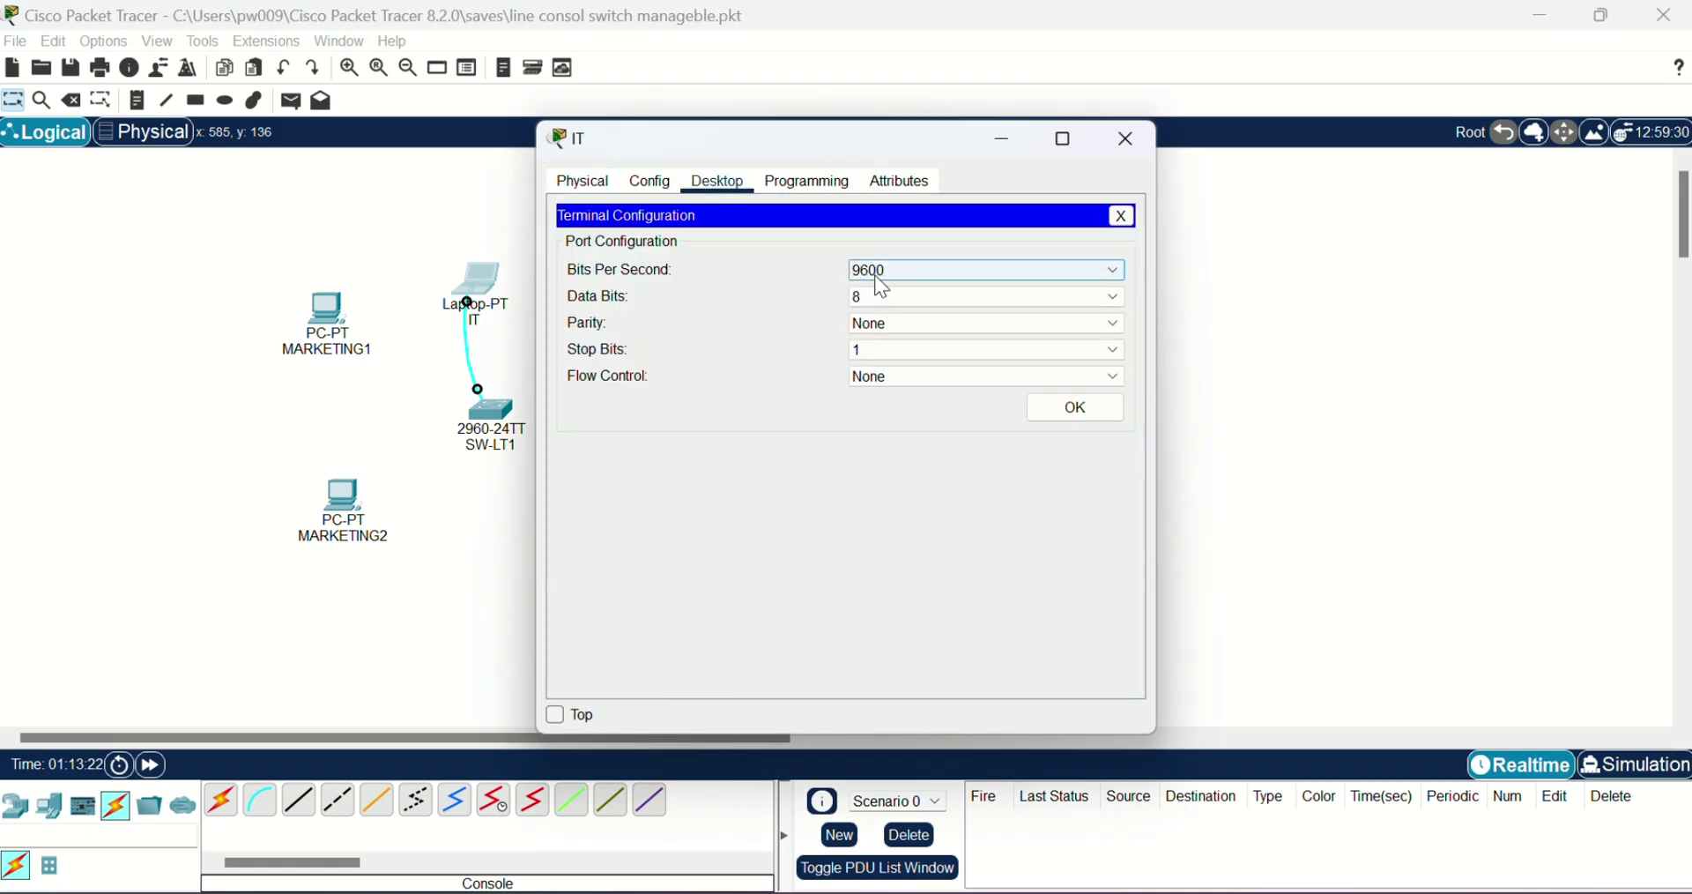
pyautogui.click(1077, 414)
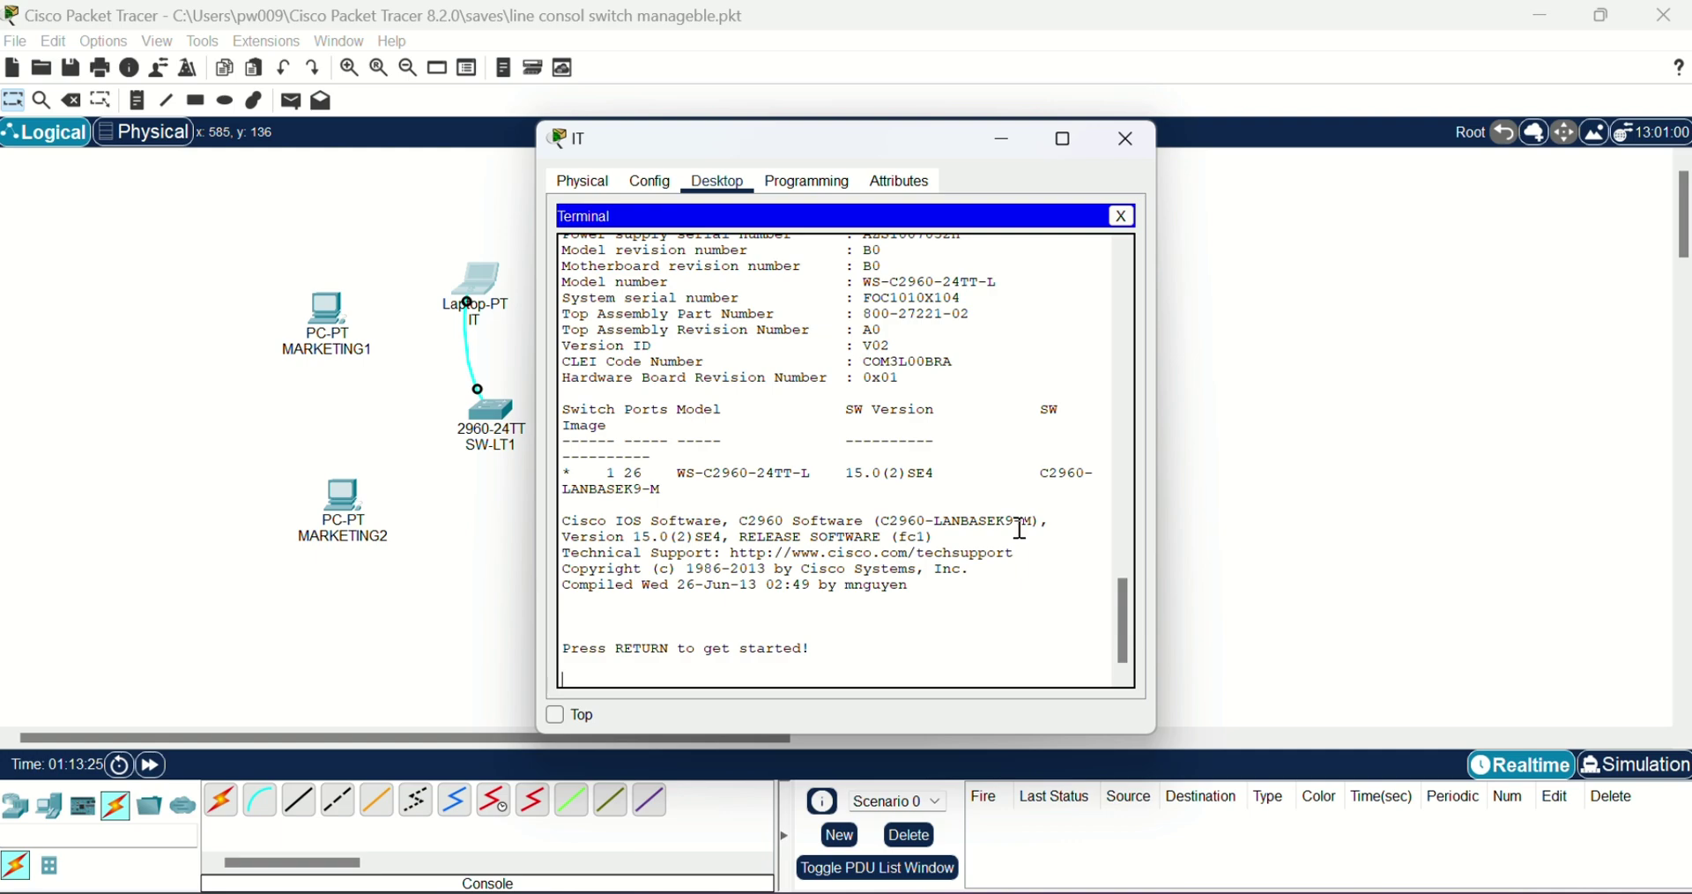
pyautogui.press('Return')
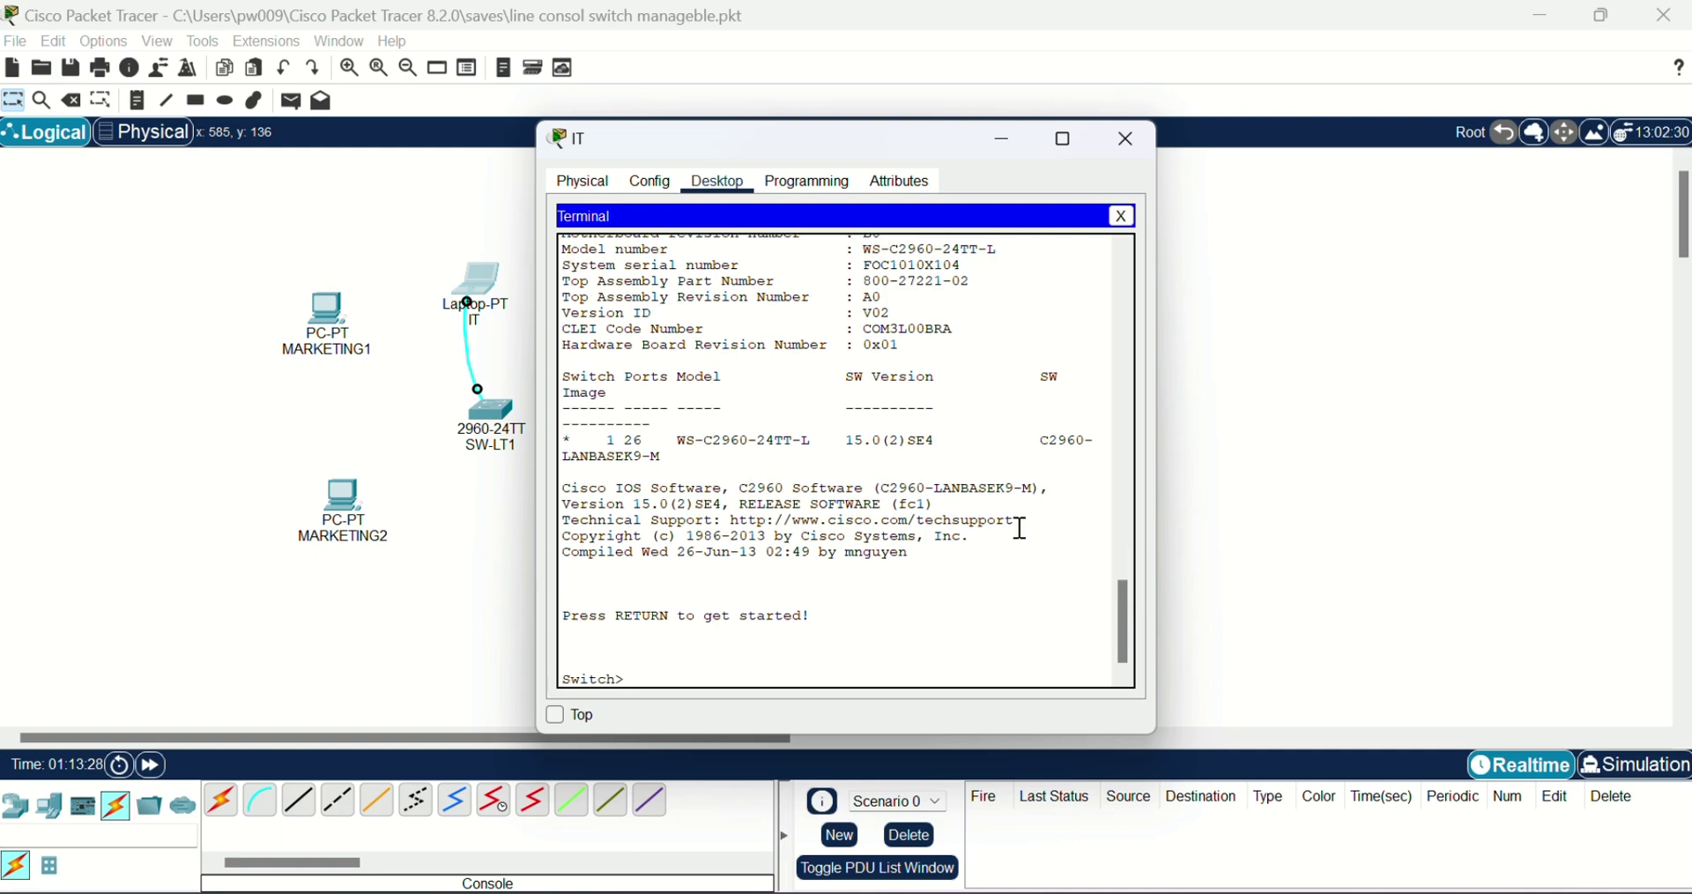
# Enter privileged mode on the switch with en and global configuration mode with conf t
pyautogui.press('capslock')
pyautogui.write('en')
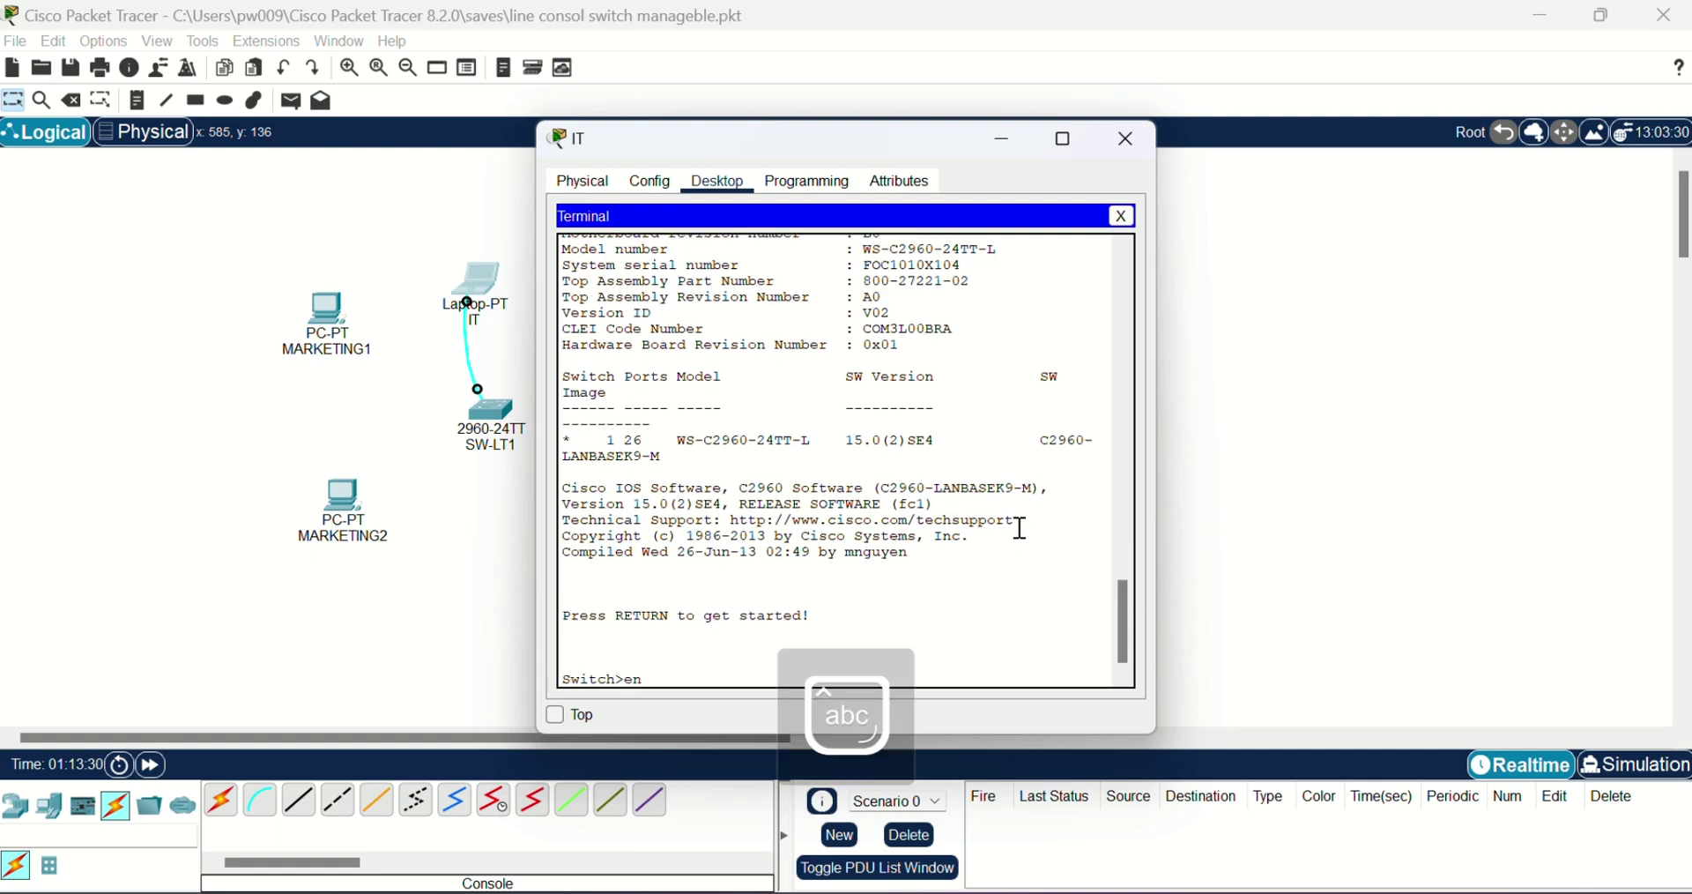
pyautogui.press('Return')
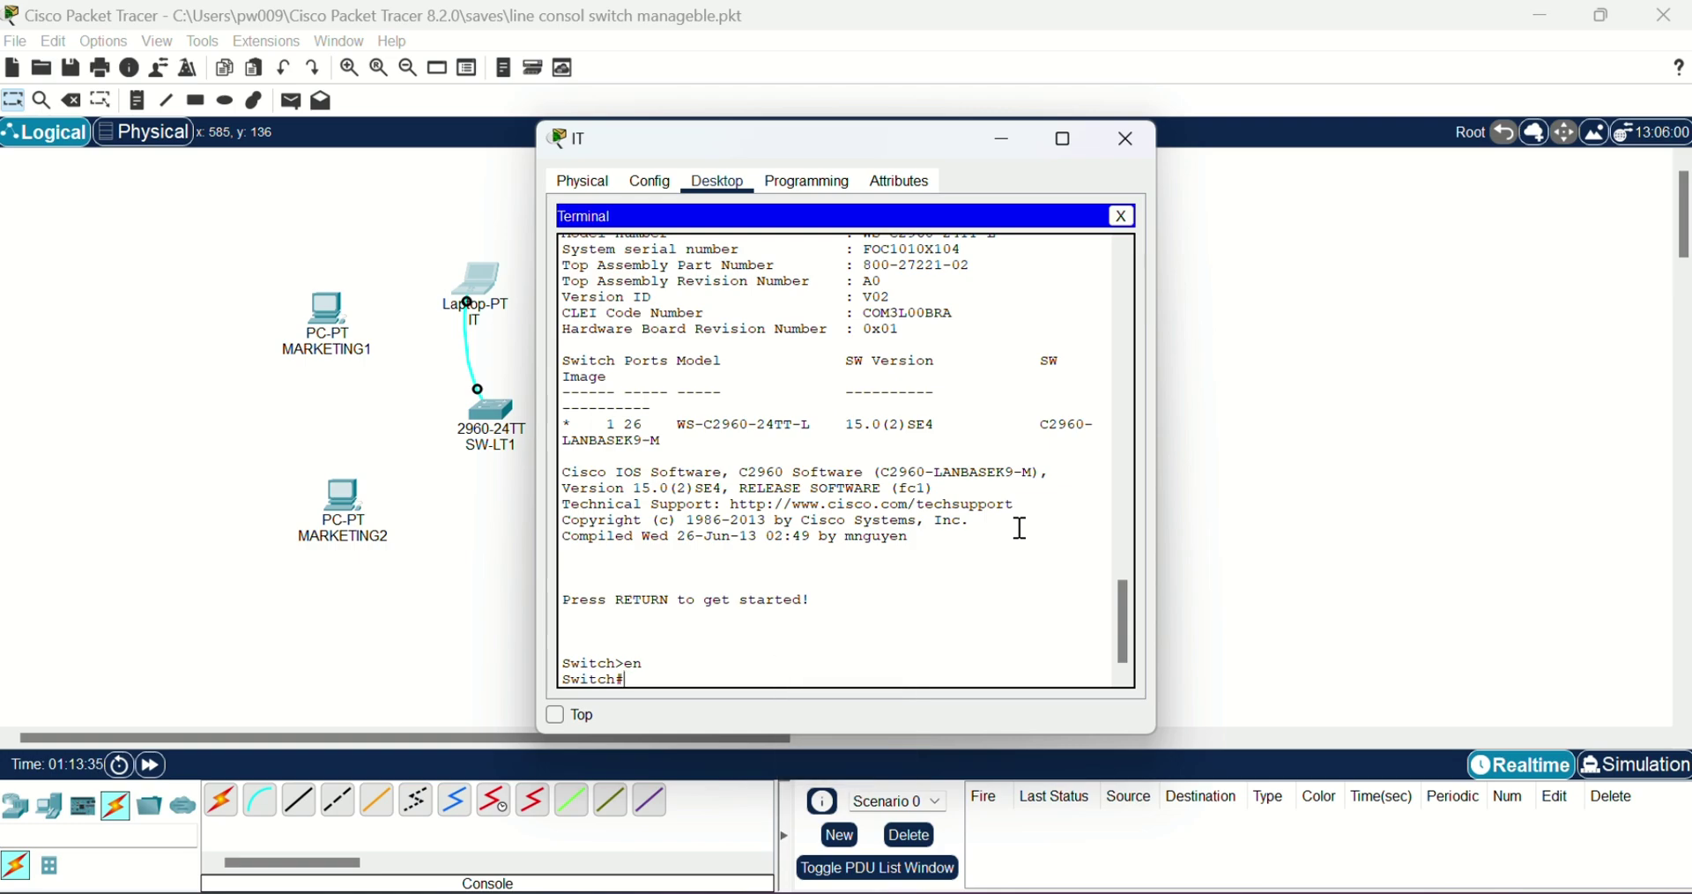
pyautogui.moveTo(642, 678)
pyautogui.mouseDown()
pyautogui.moveTo(568, 675)
pyautogui.moveTo(615, 672)
pyautogui.mouseUp()
pyautogui.click(614, 674)
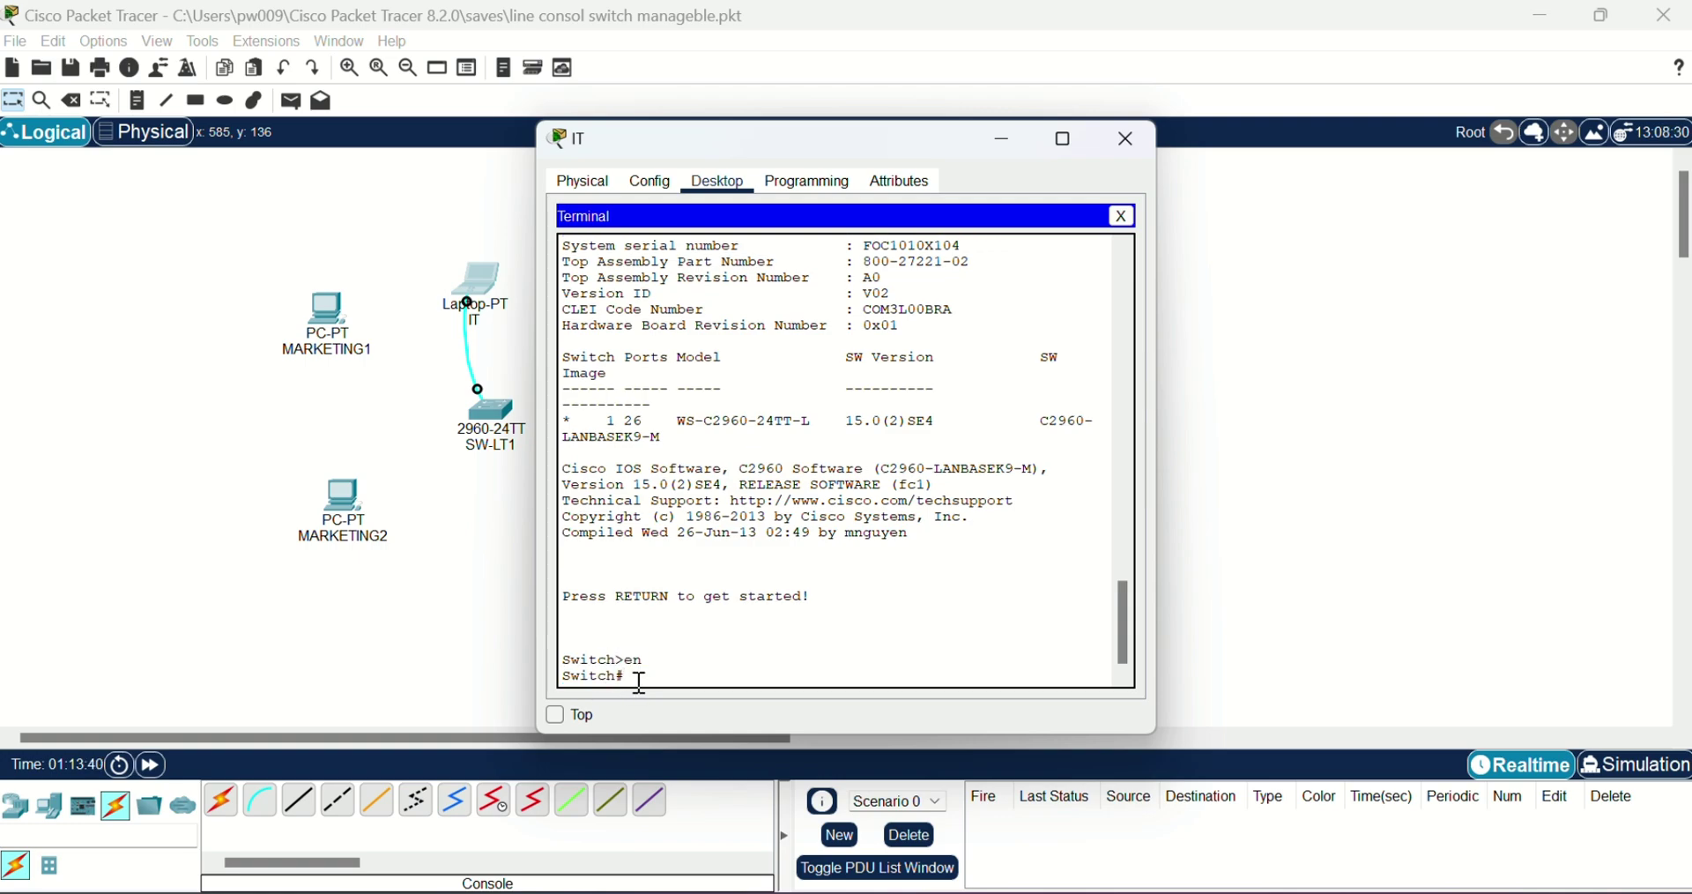
pyautogui.write('con')
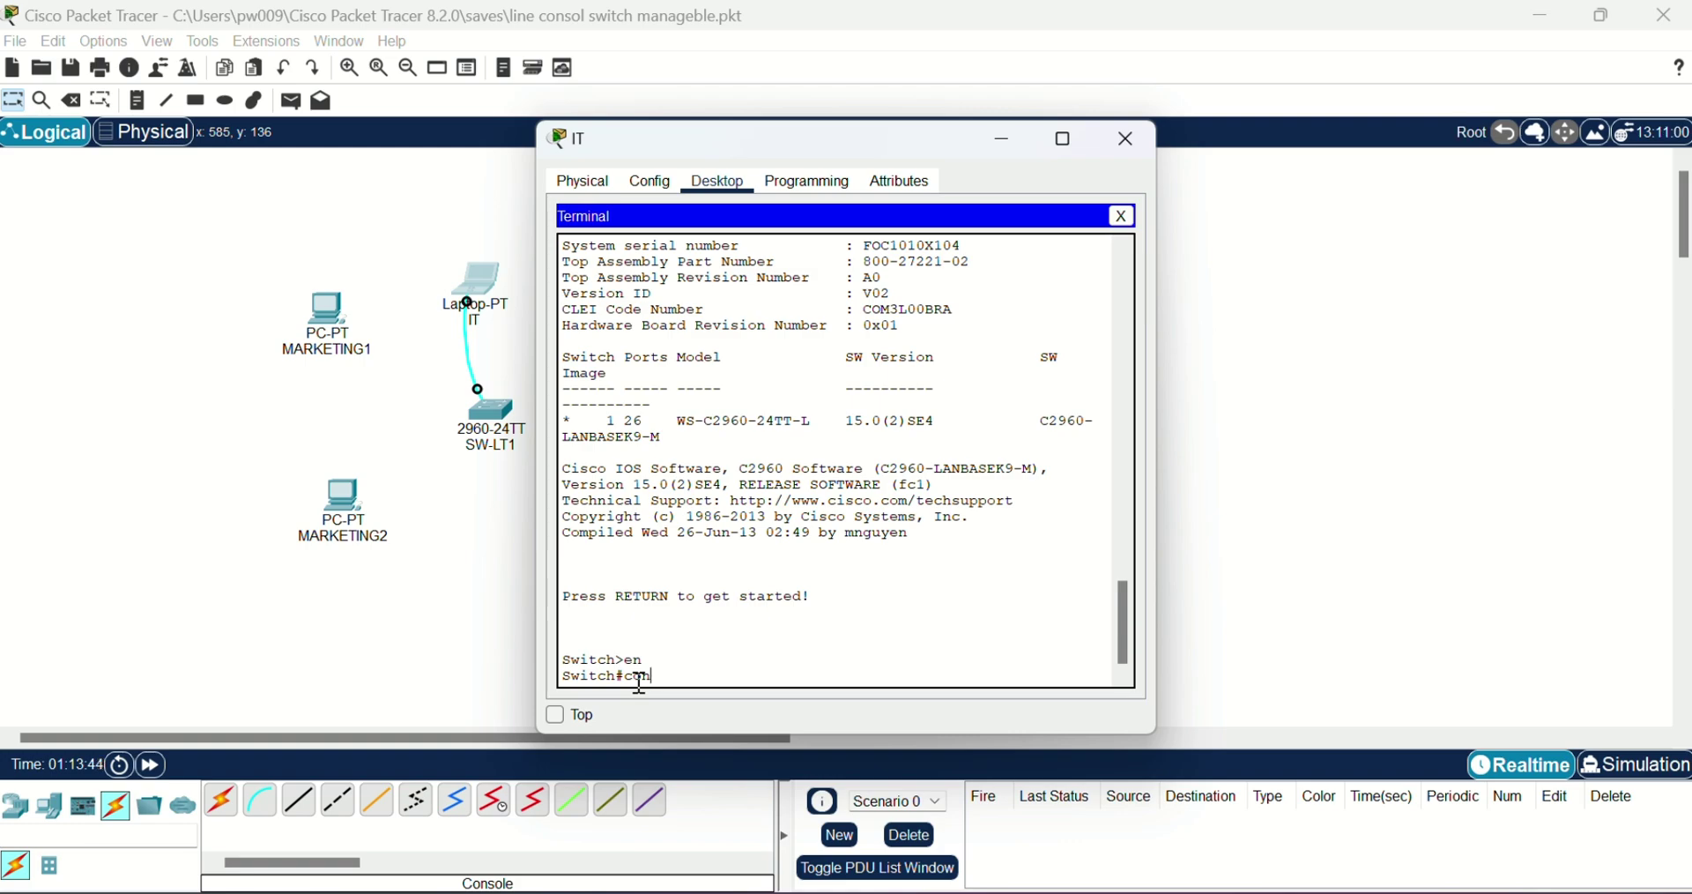
pyautogui.write('f t')
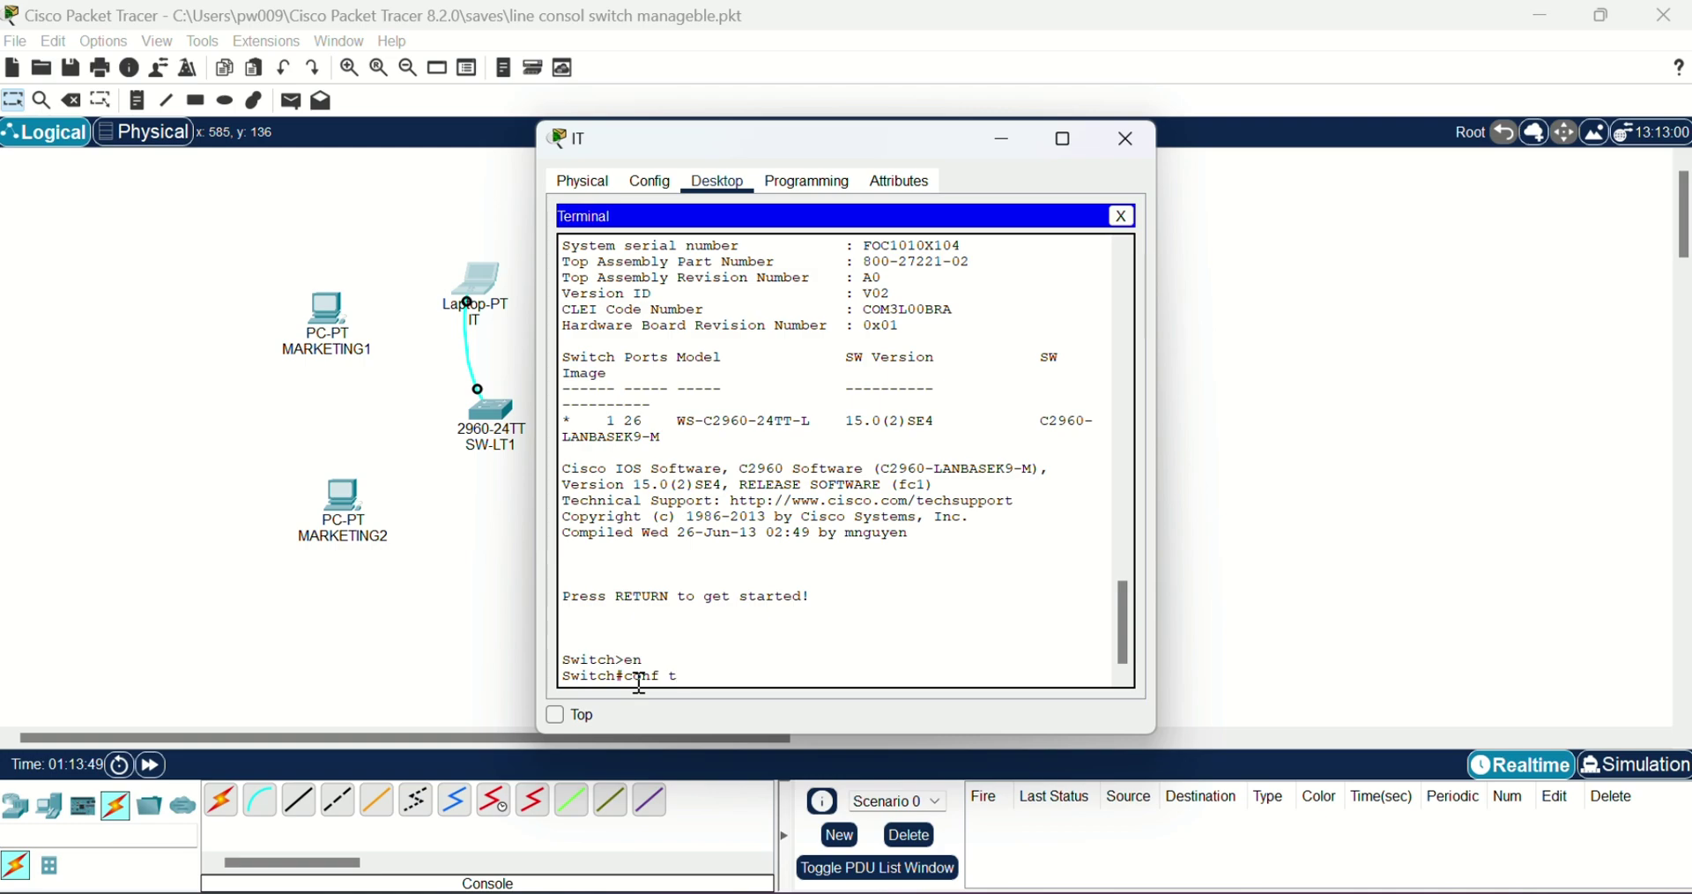
pyautogui.press('Return')
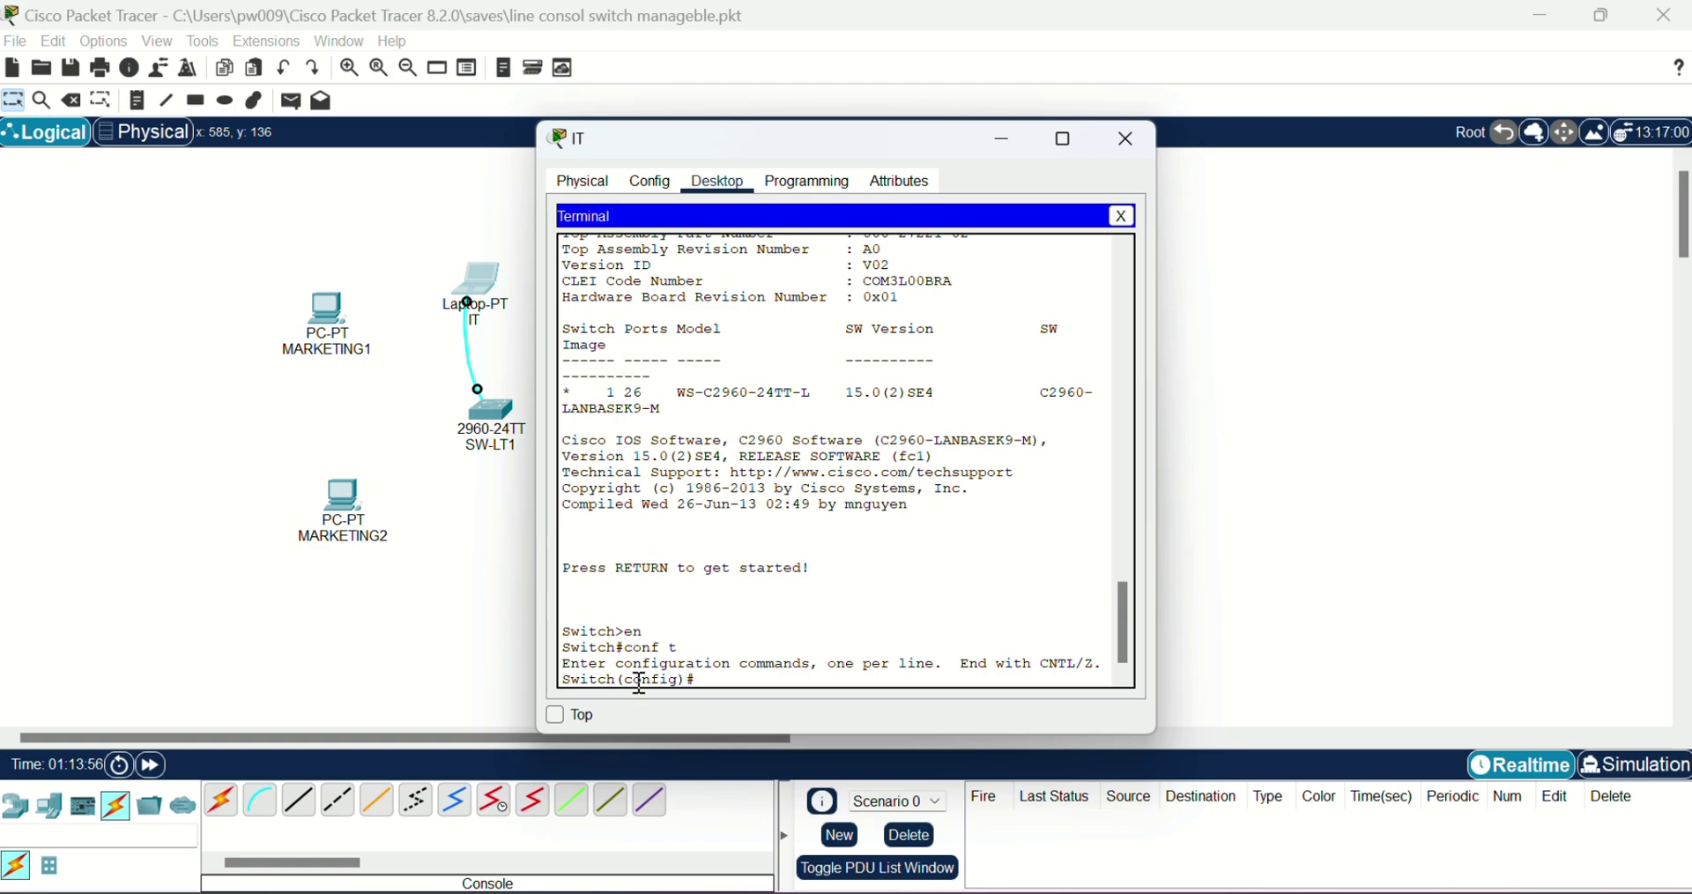
# Set the switch's hostname to SW-LT1 with the hostname command
pyautogui.moveTo(571, 684); pyautogui.dragTo(646, 683)
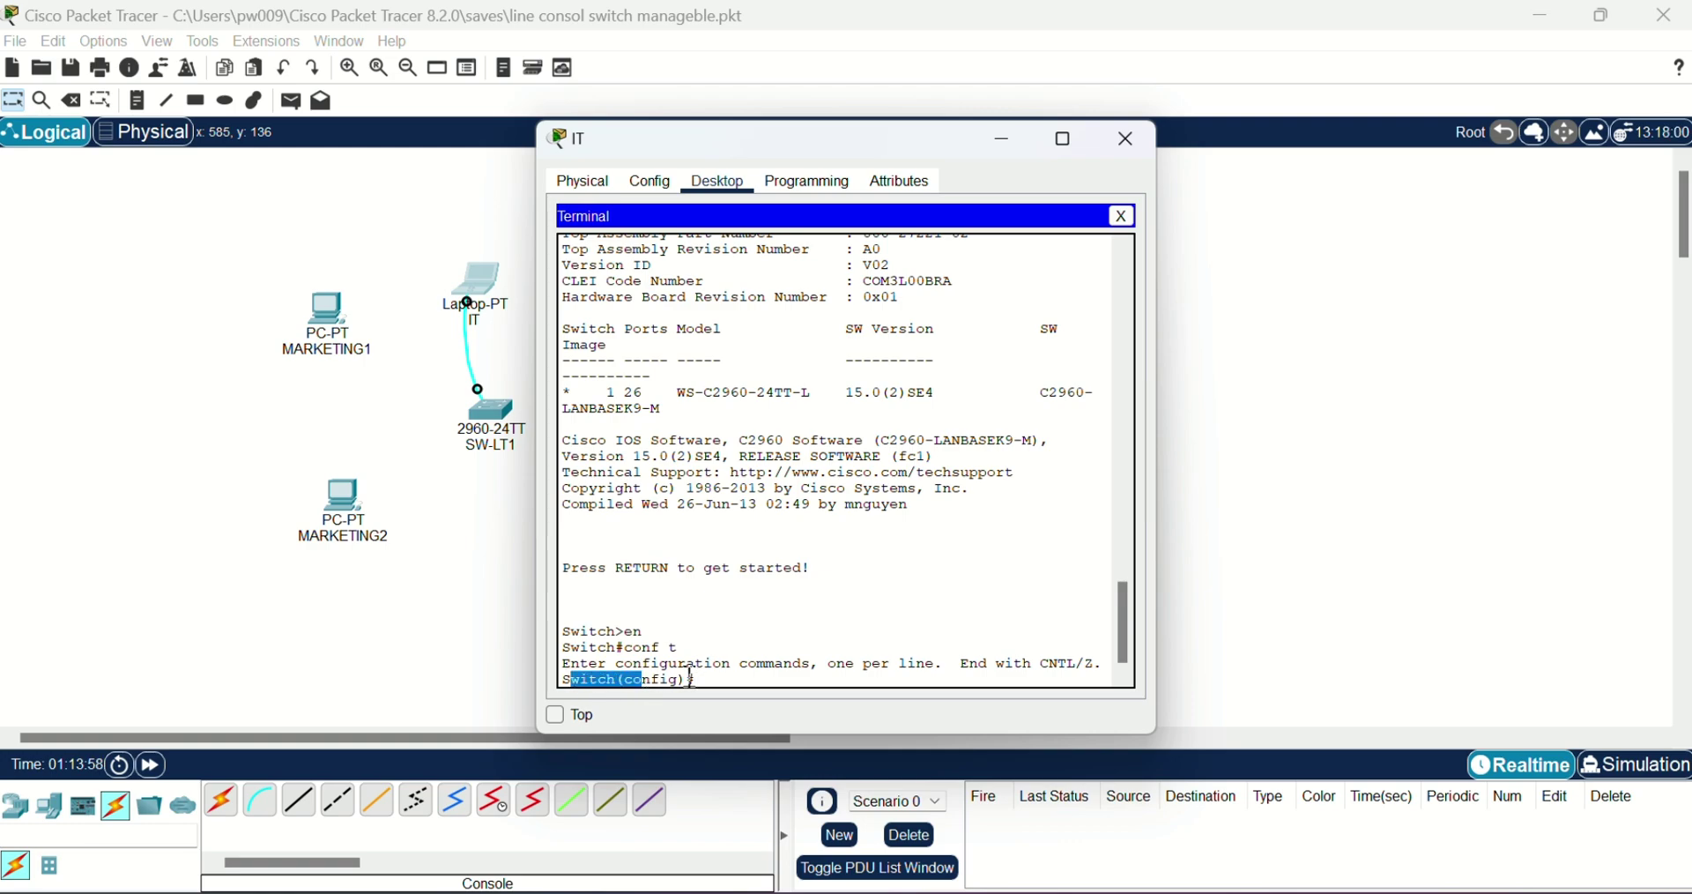
pyautogui.click(727, 684)
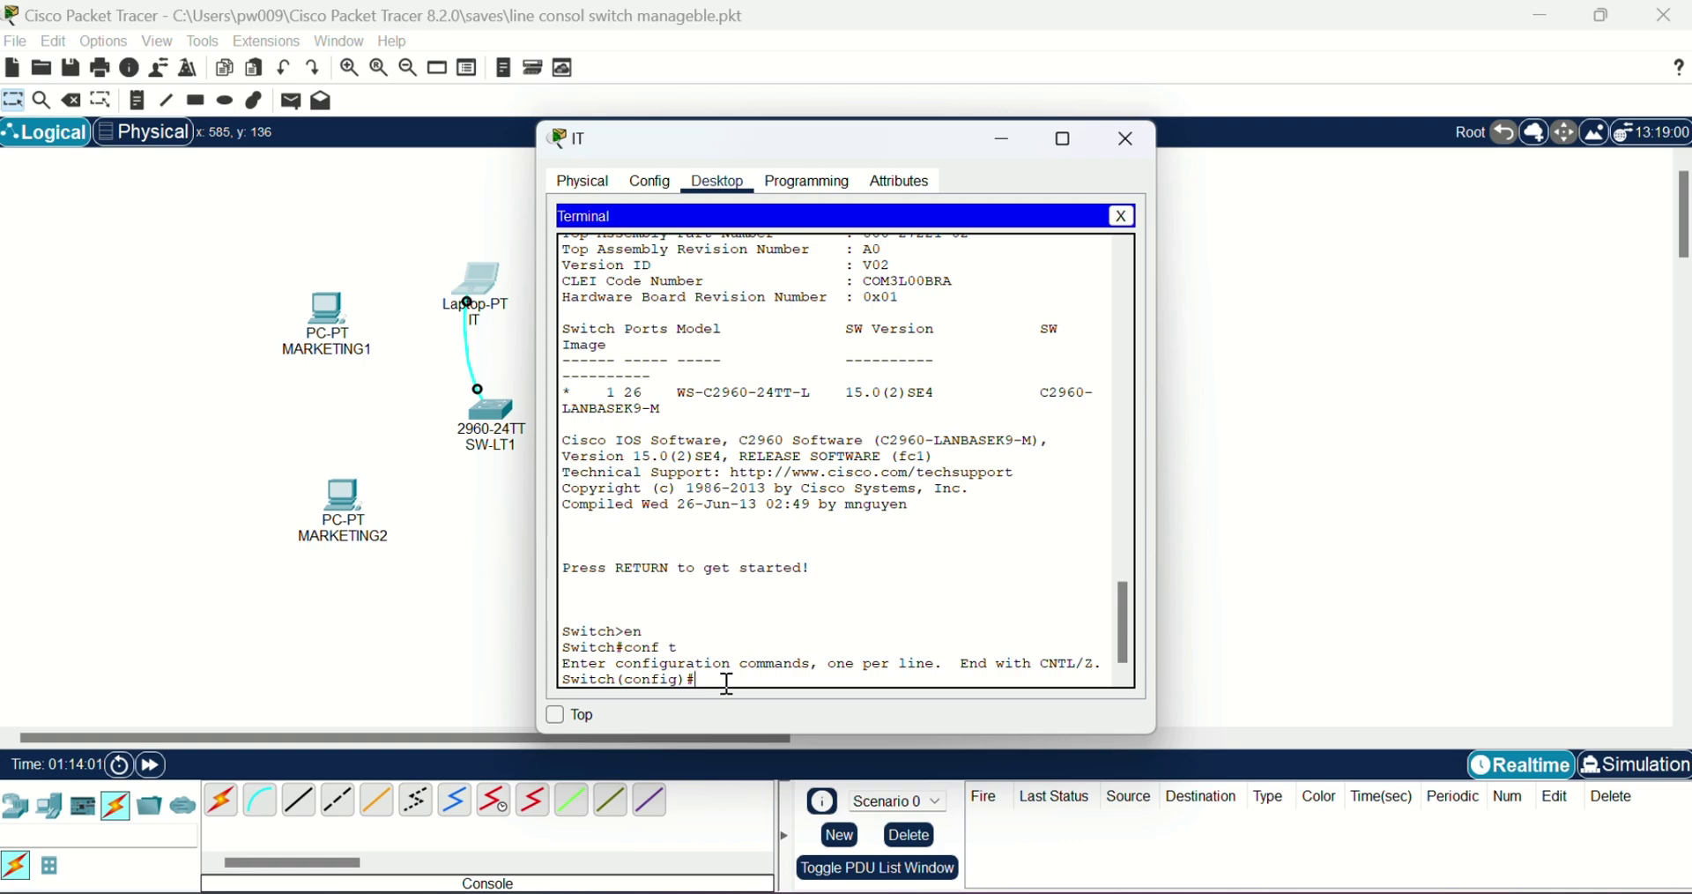
pyautogui.write('hos')
pyautogui.press('Tab')
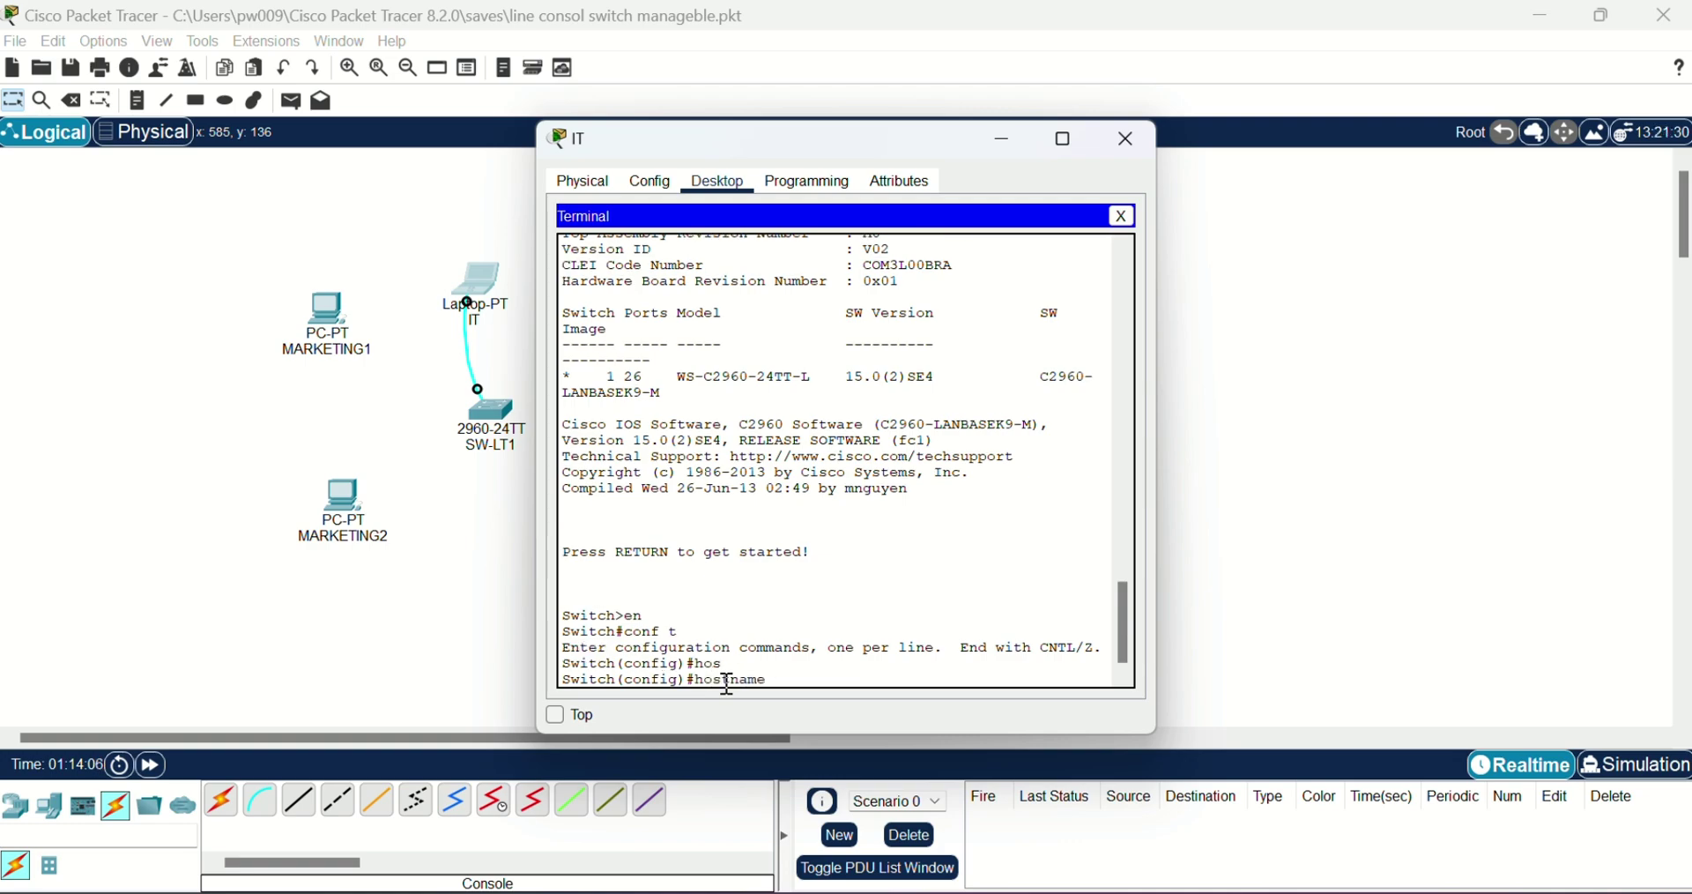
pyautogui.write('lt')
pyautogui.press('BackSpace')
pyautogui.press('BackSpace')
pyautogui.press('capslock')
pyautogui.write('SW-L')
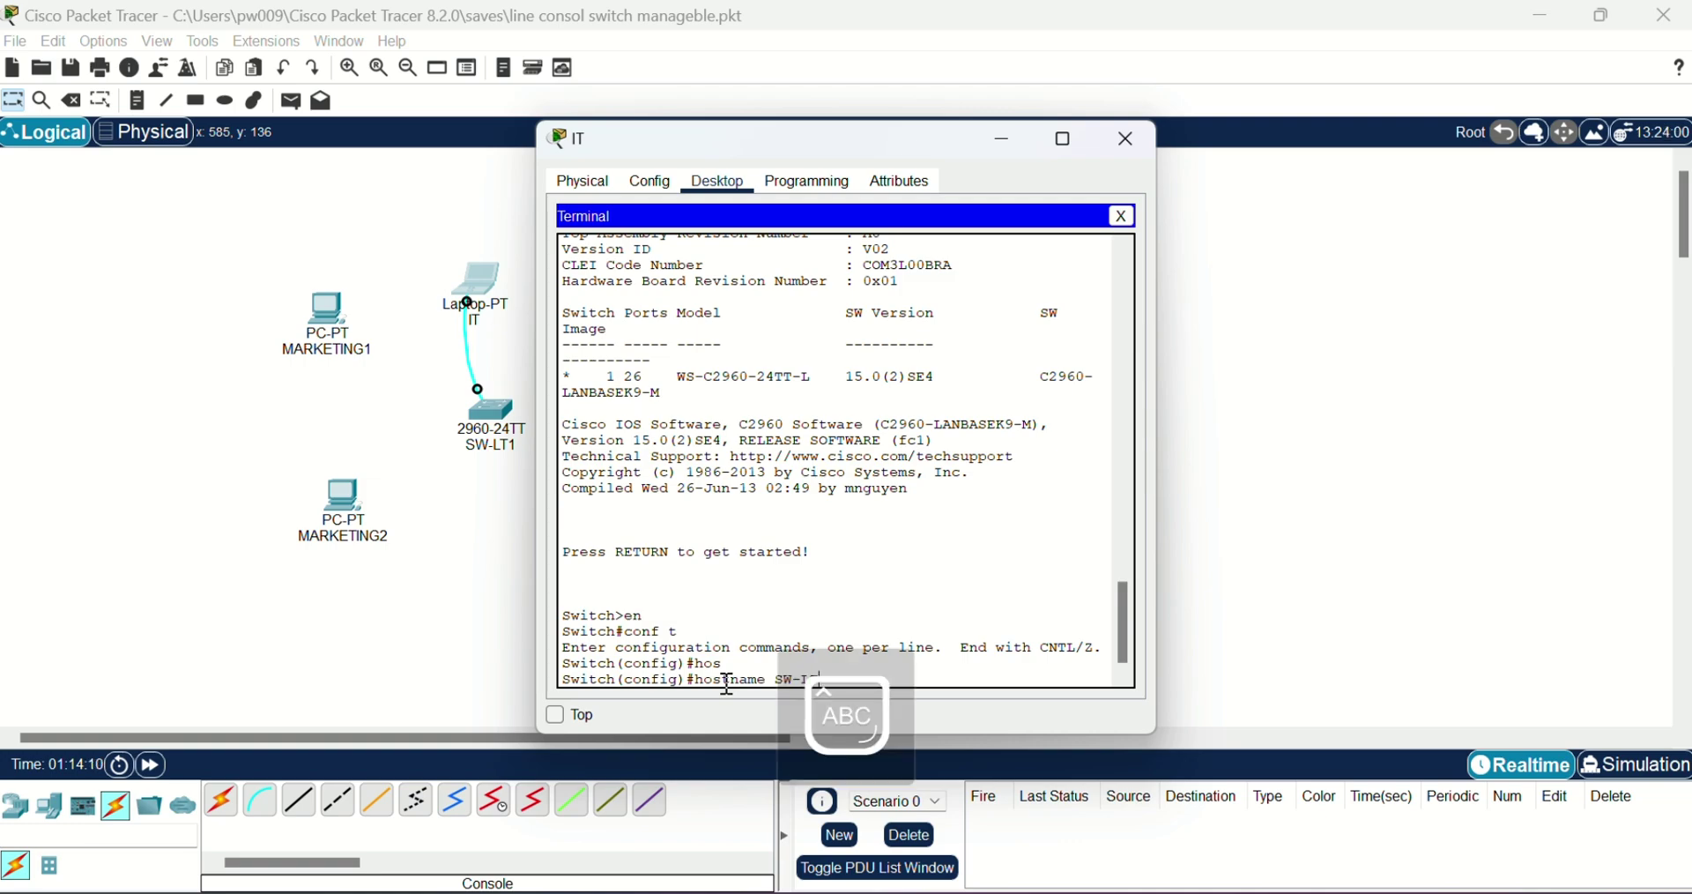
pyautogui.write('T1')
pyautogui.press('Return')
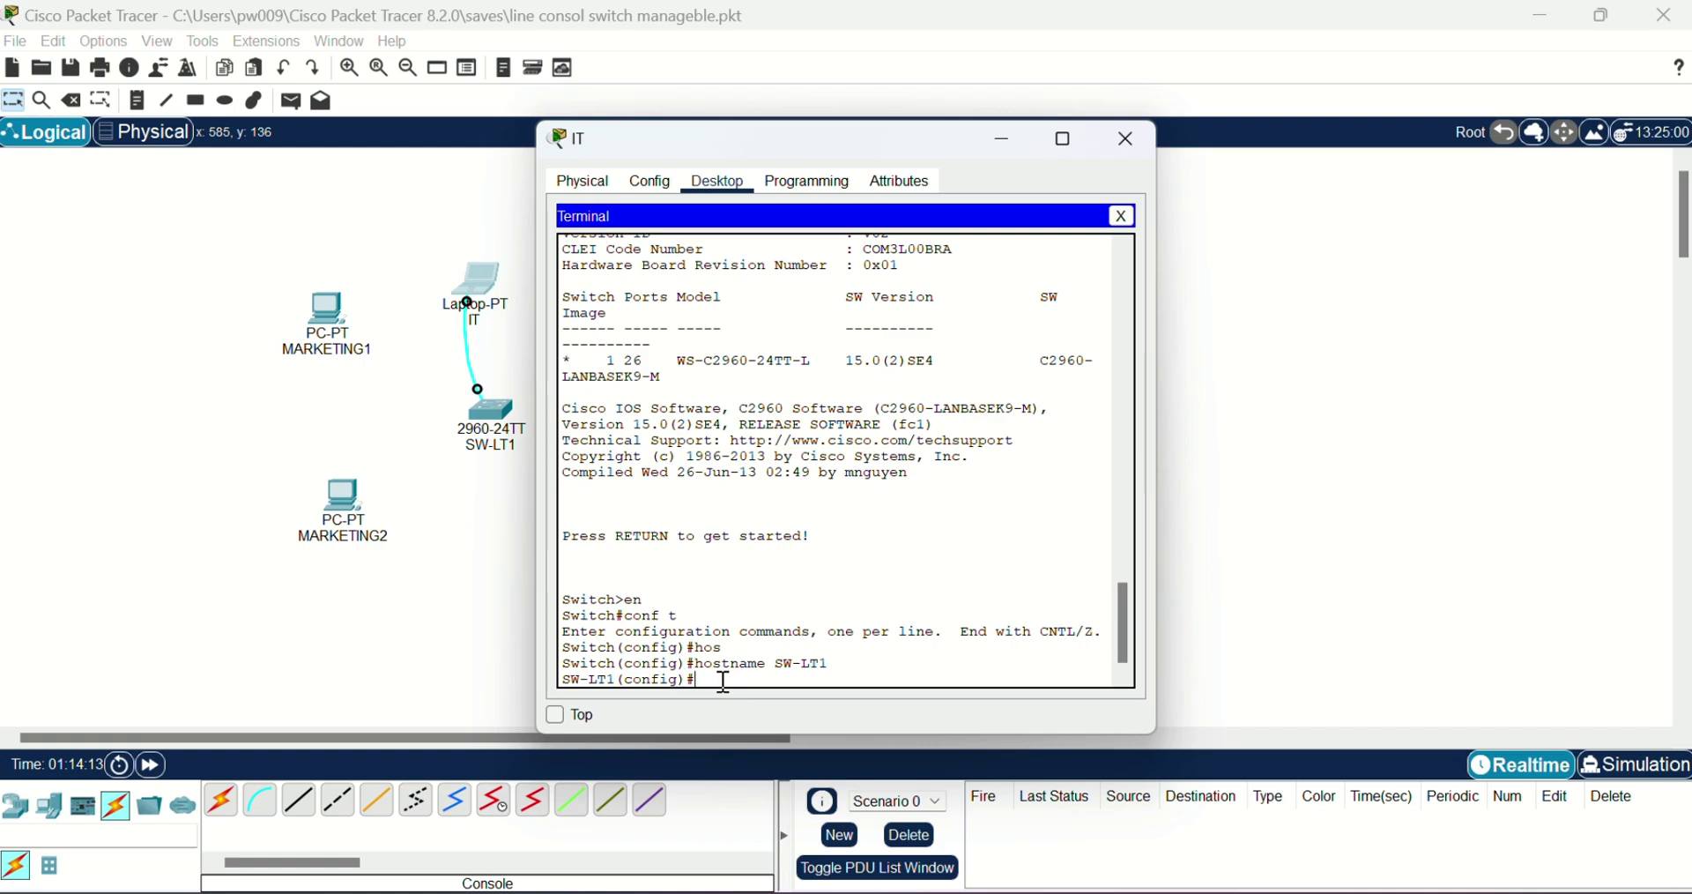
# Create VLAN 10 on the switch, name it marketing, and return to global configuration mode
pyautogui.press('capslock')
pyautogui.press('Return')
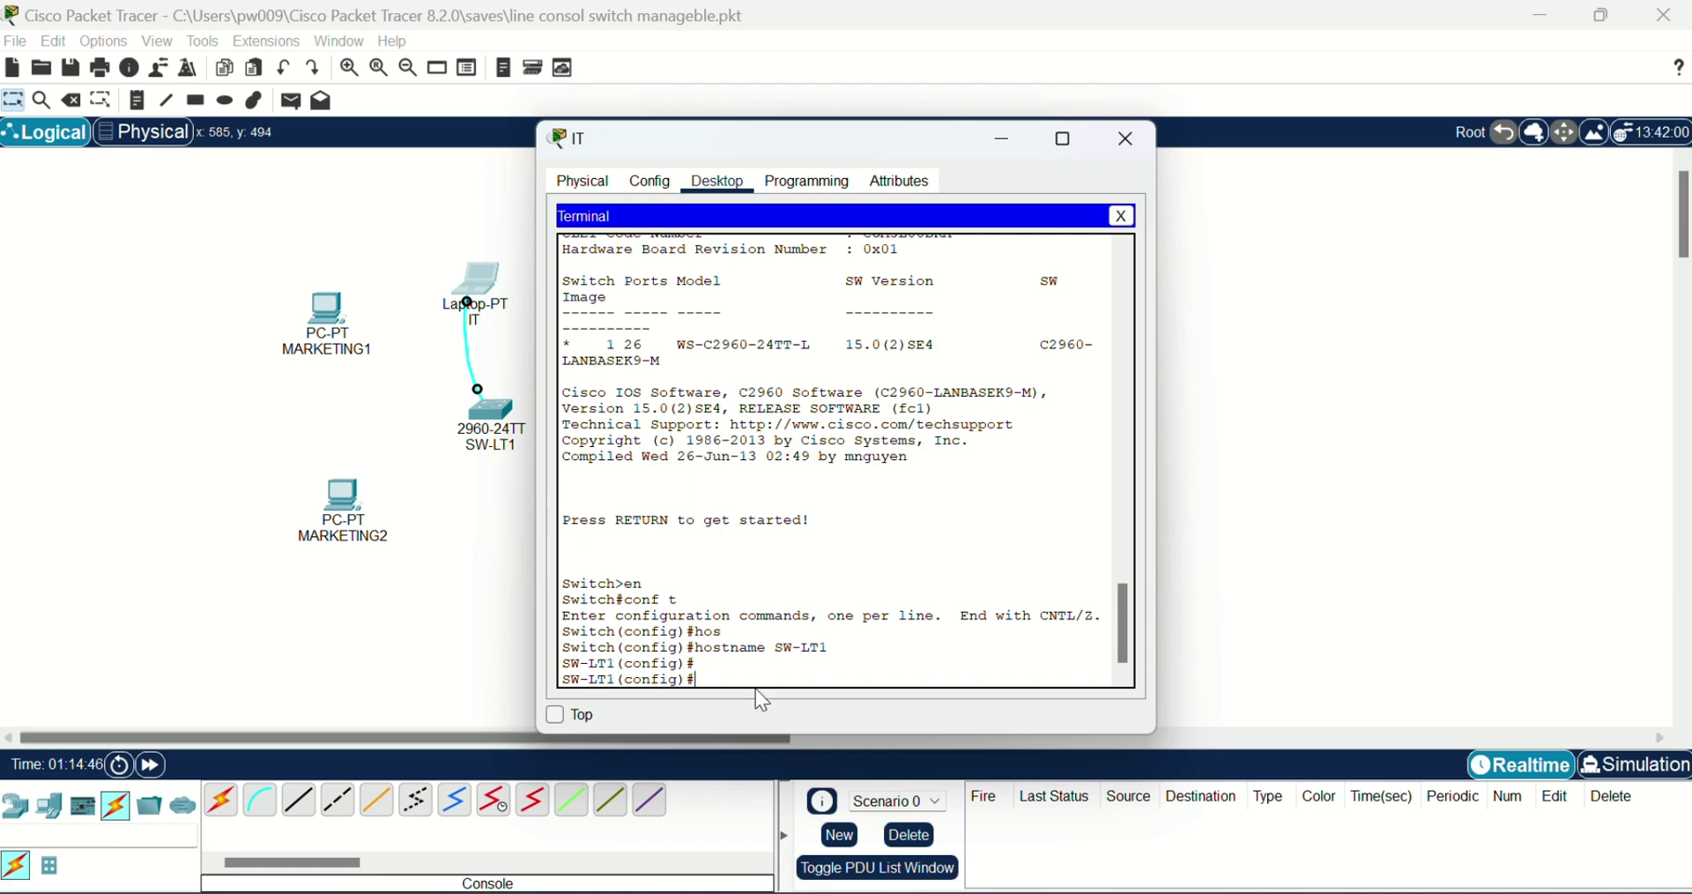
pyautogui.press('capslock')
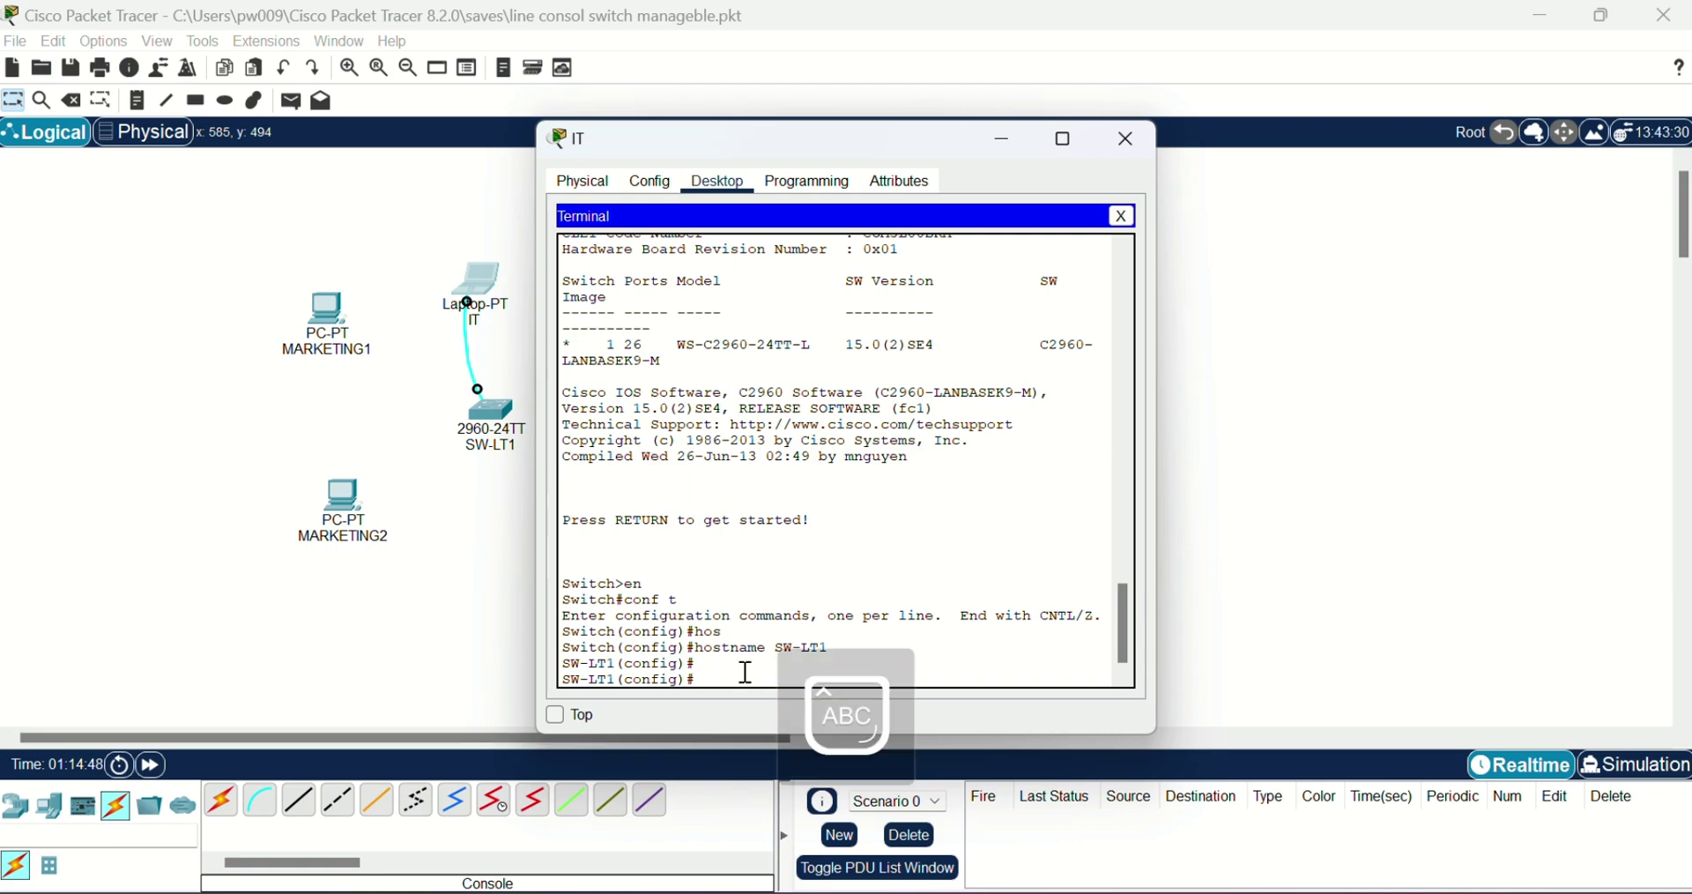
pyautogui.press('capslock')
pyautogui.write('lamn 10')
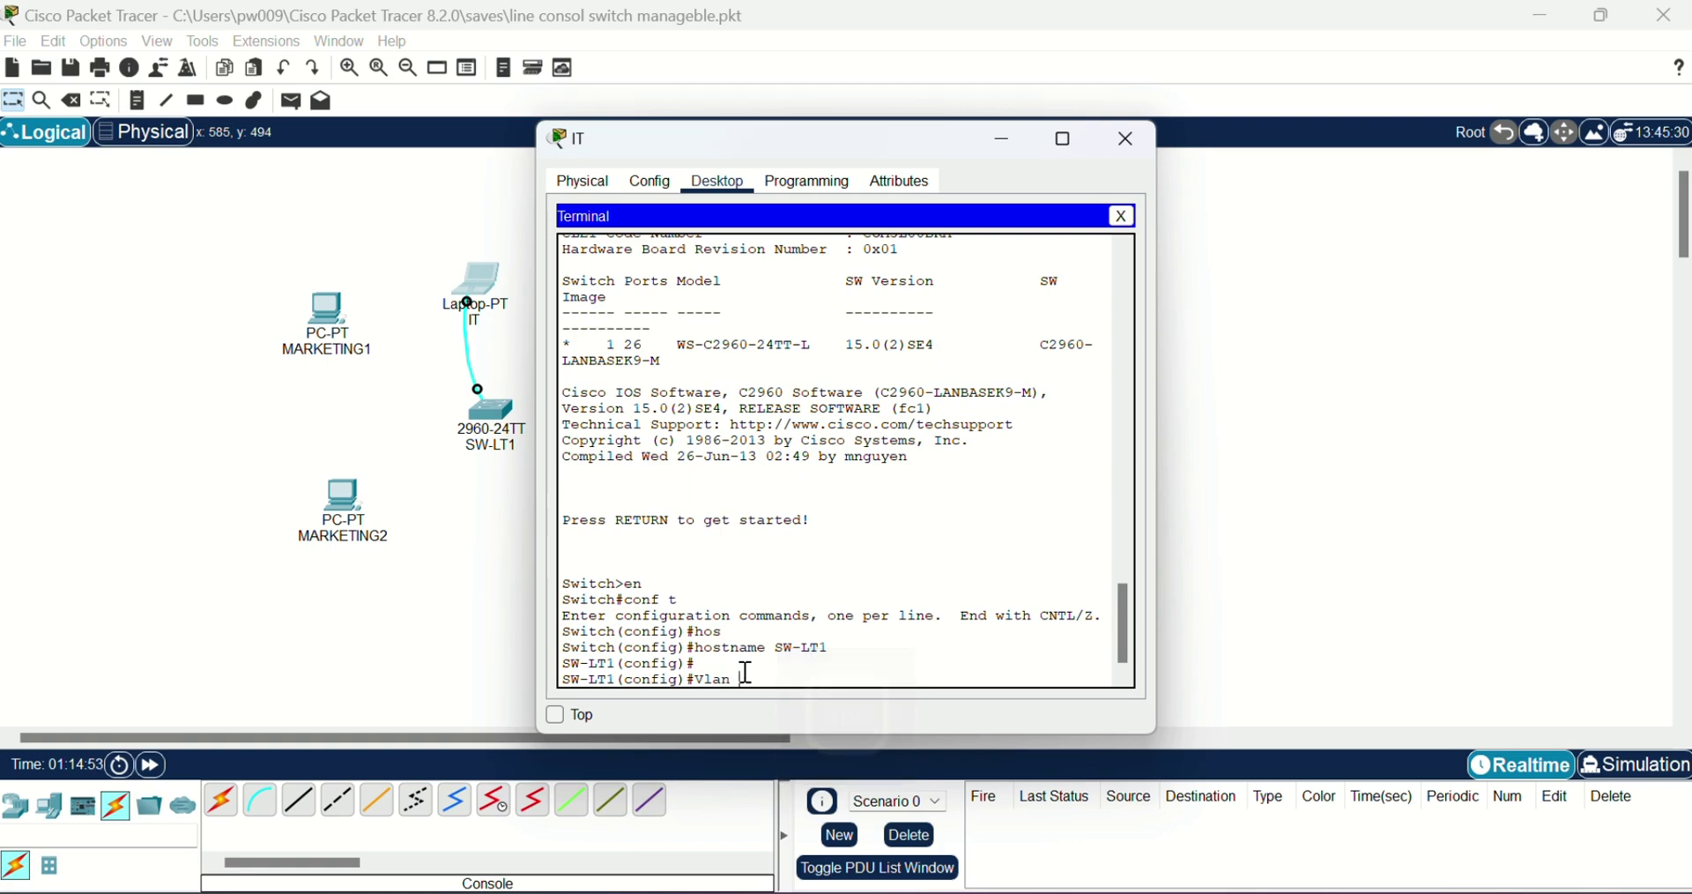
pyautogui.press('Return')
pyautogui.write('na')
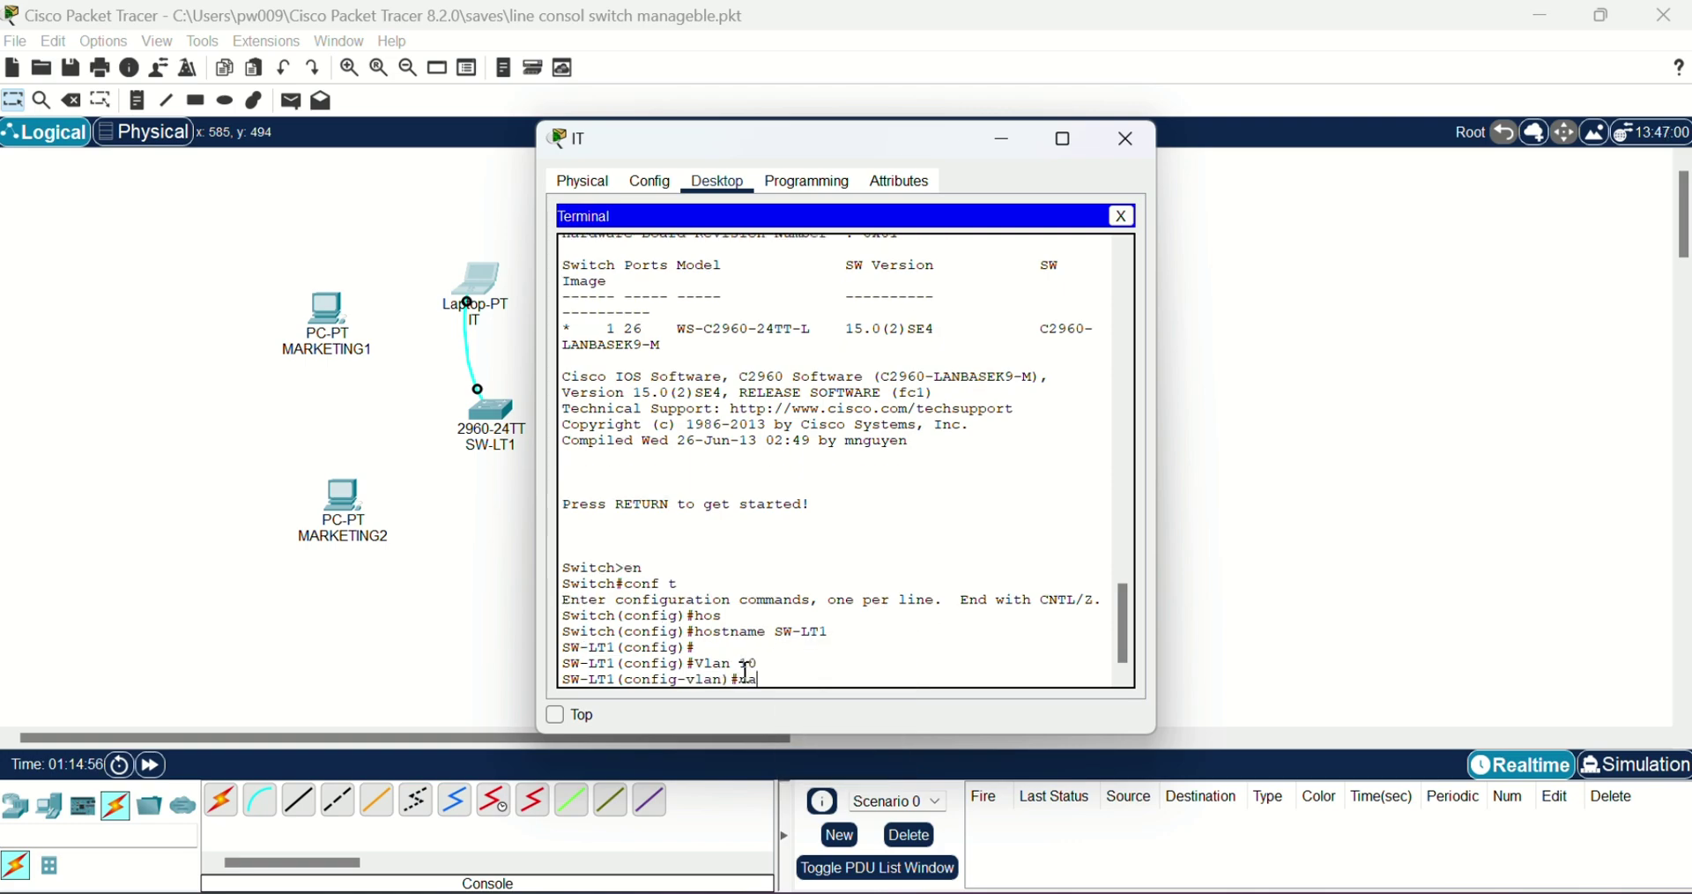
pyautogui.write('me marketing')
pyautogui.press('Return')
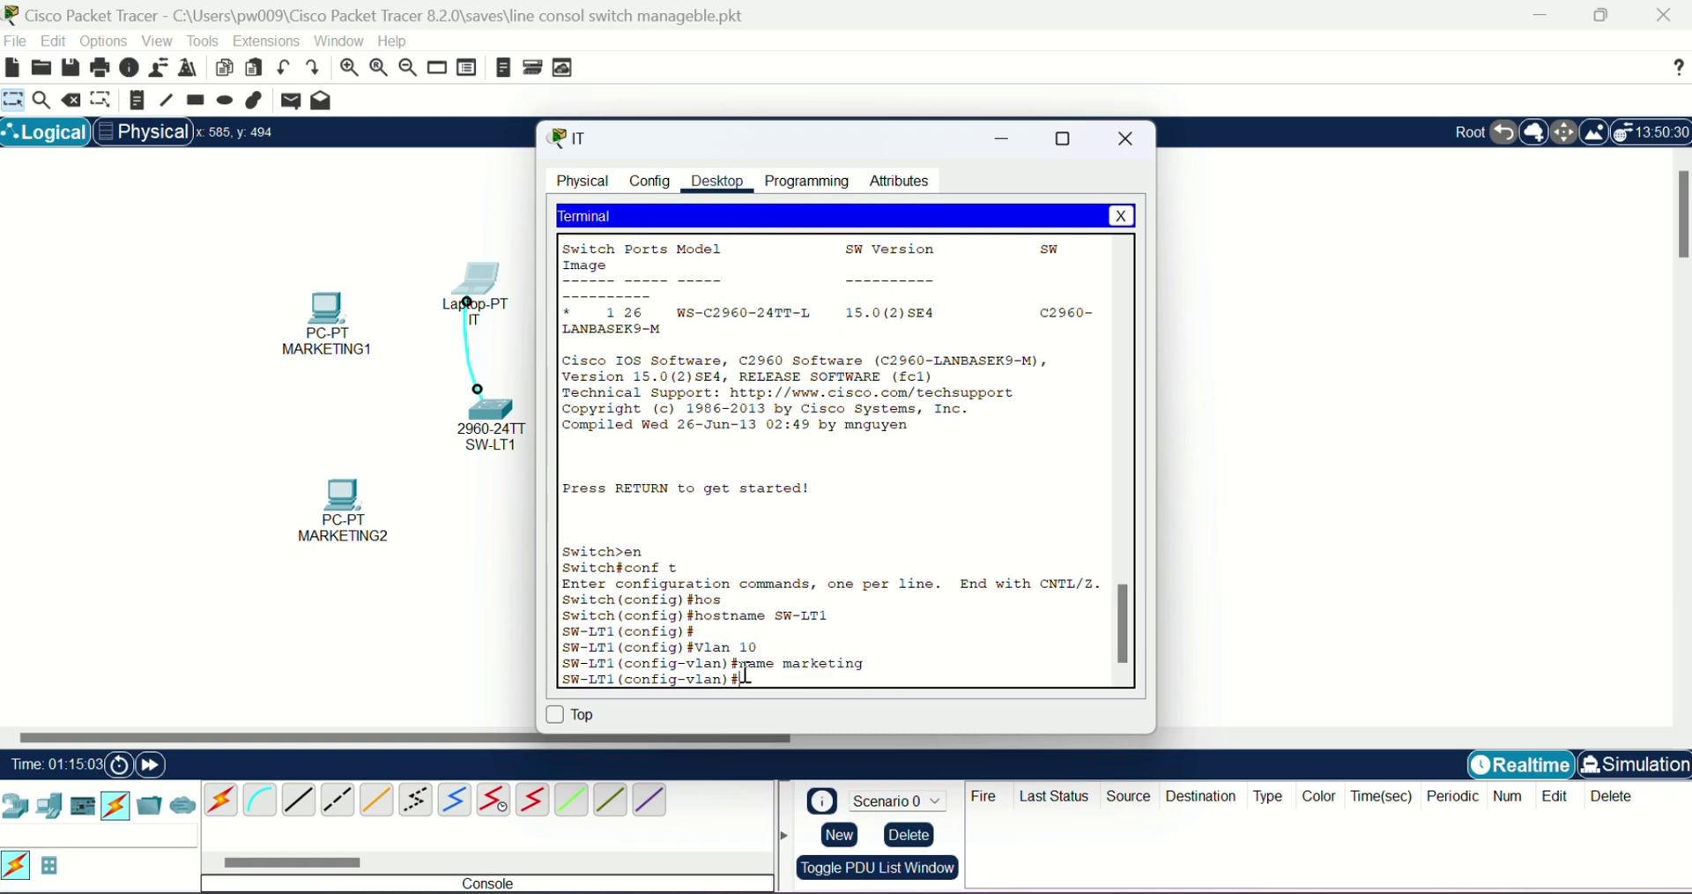
pyautogui.write('ex')
pyautogui.press('Return')
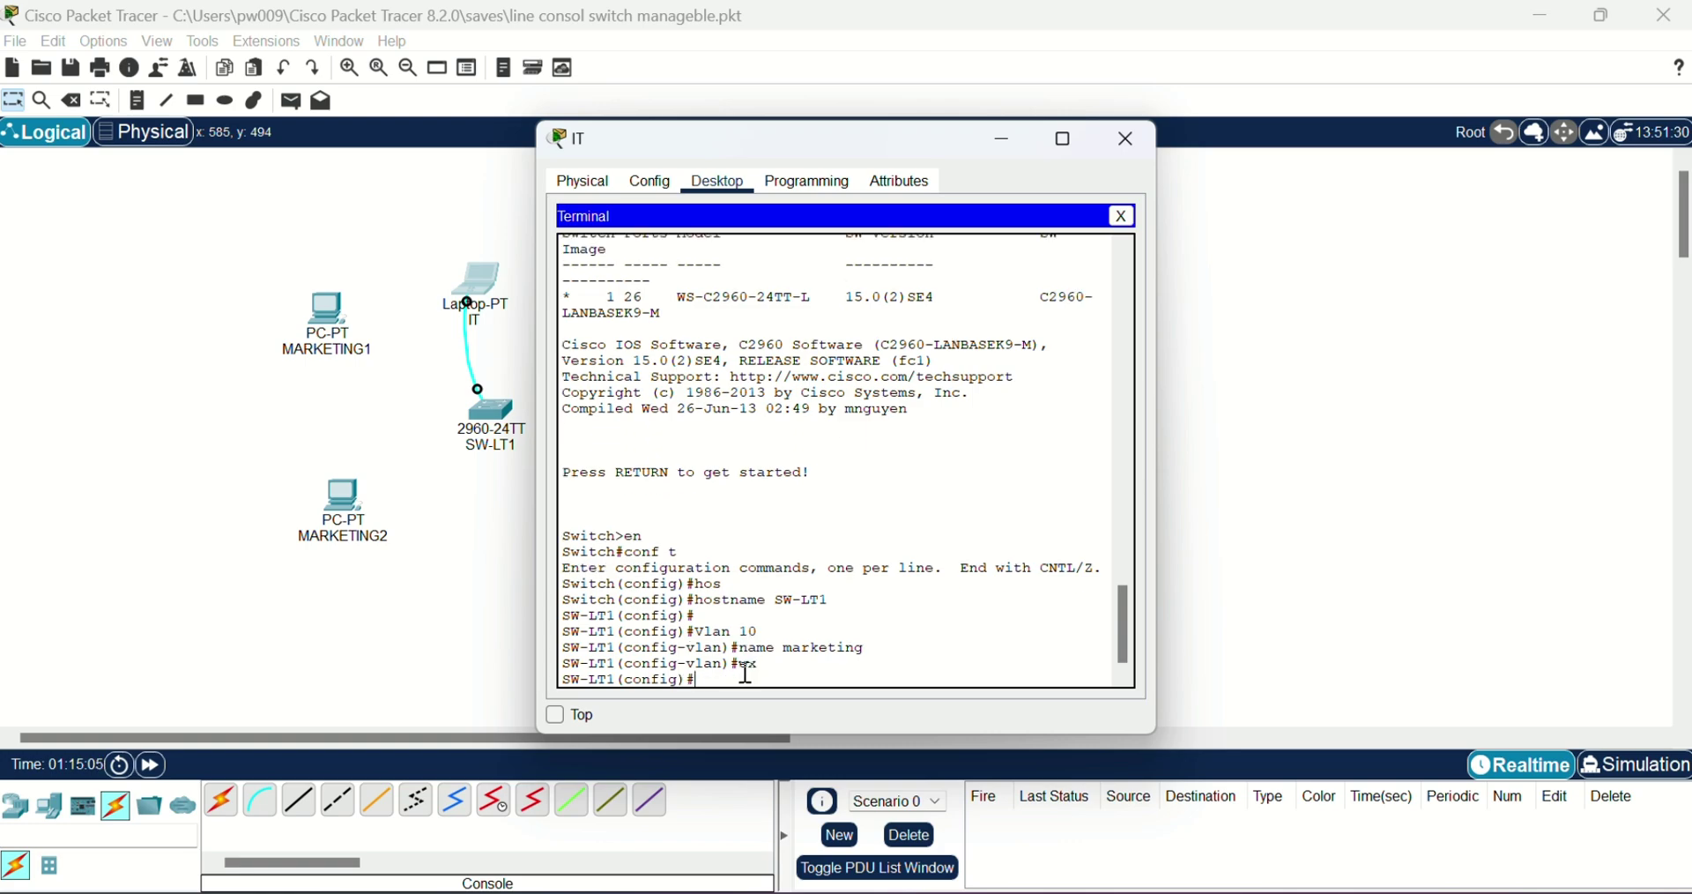
# Create VLAN 20 on the switch, name it teknisi, and return to global configuration mode
pyautogui.press('capslock')
pyautogui.write('Vlan ')
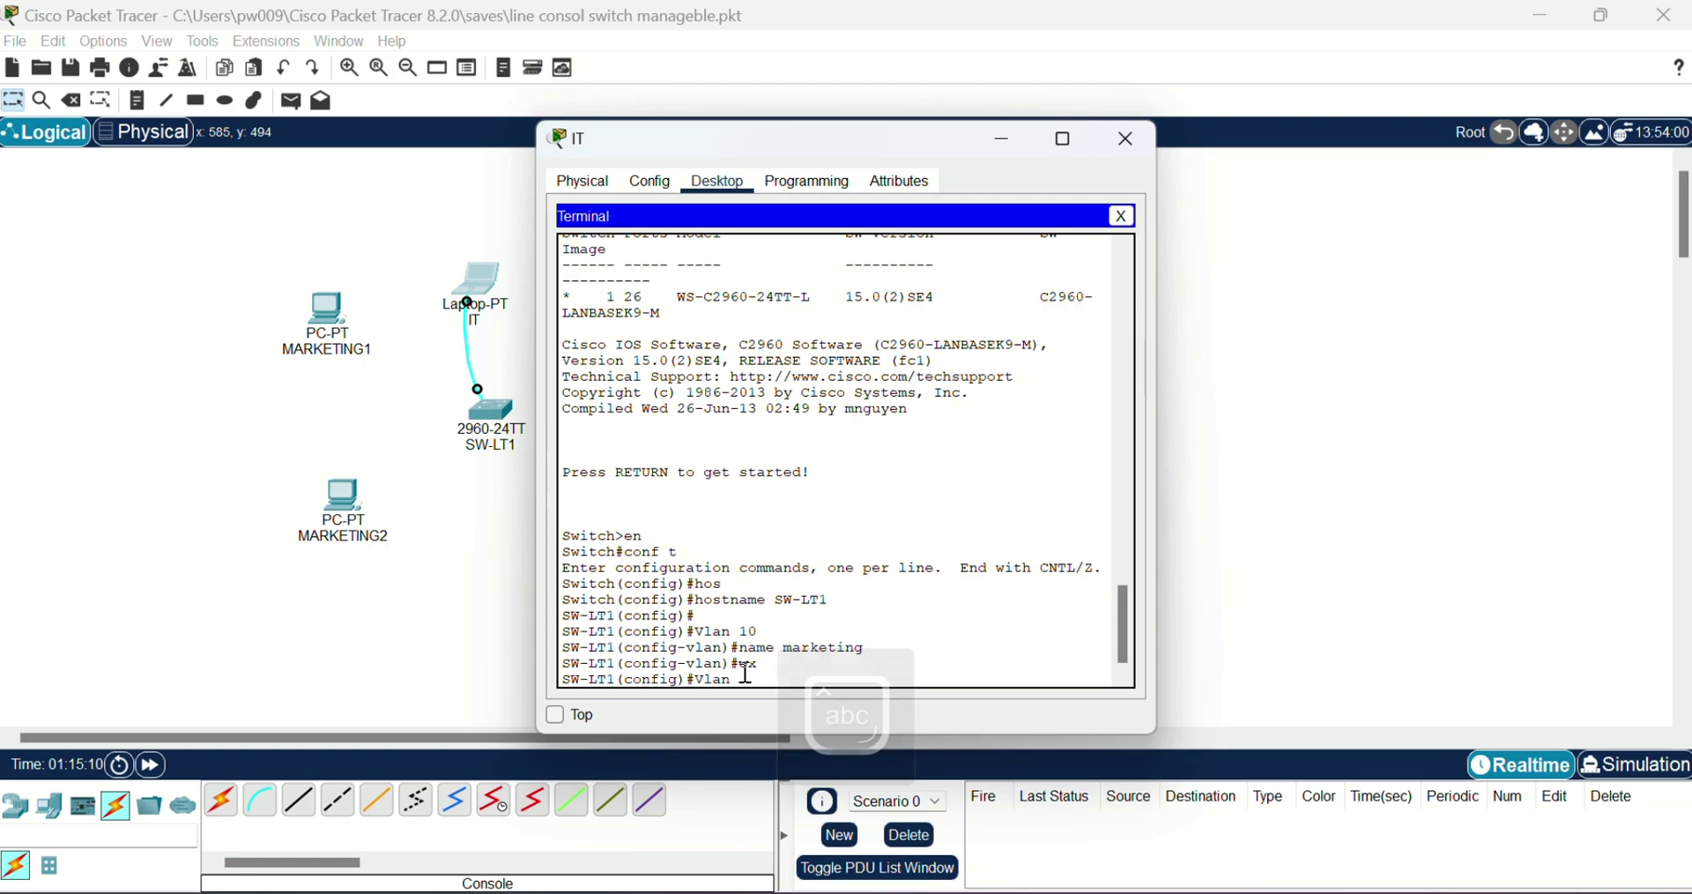
pyautogui.write('20')
pyautogui.press('Return')
pyautogui.write('nam')
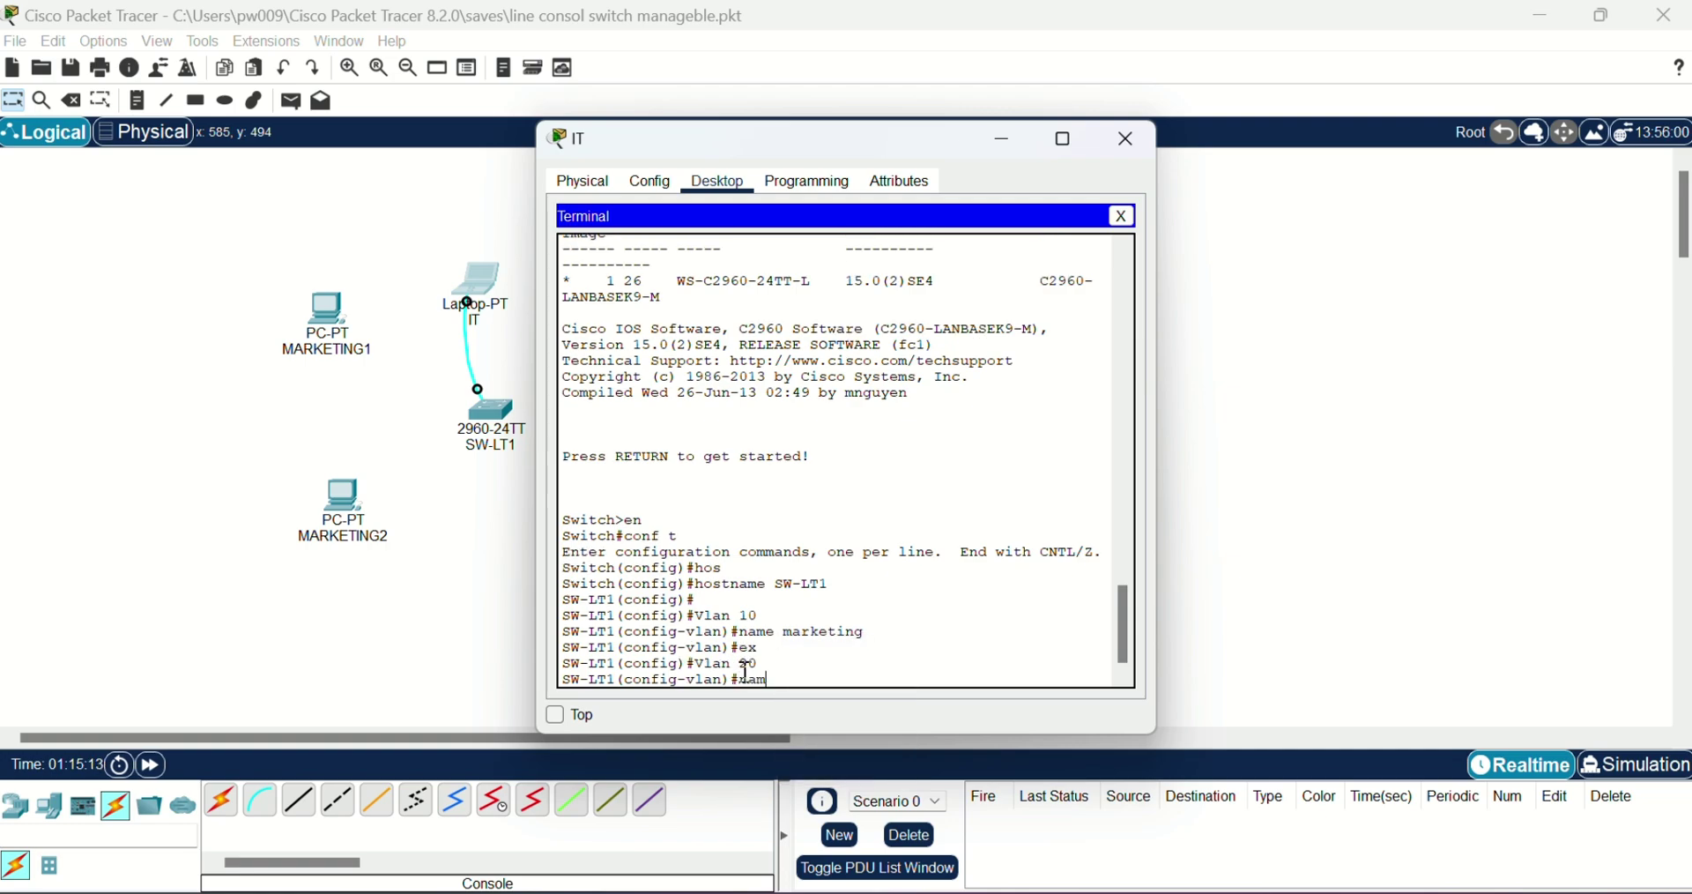
pyautogui.write('e teknisi')
pyautogui.press('Return')
pyautogui.moveTo(818, 144); pyautogui.dragTo(1077, 128)
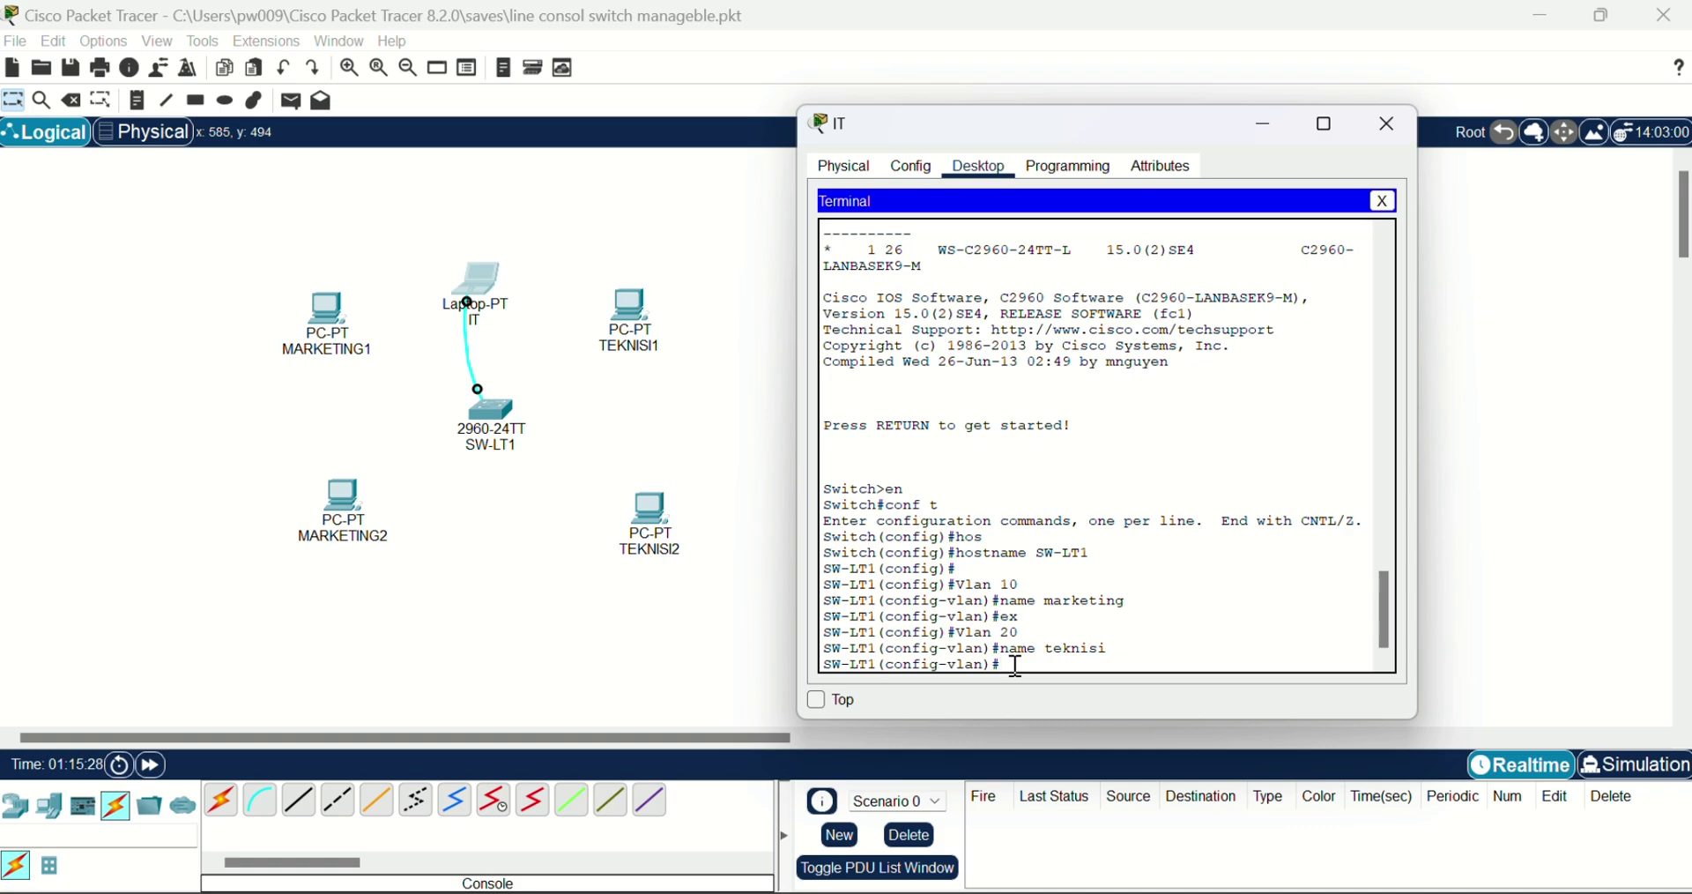
pyautogui.write('ex')
pyautogui.press('Return')
# Create VLAN 30 on the switch, name it IT, and return to global configuration mode
pyautogui.write('v')
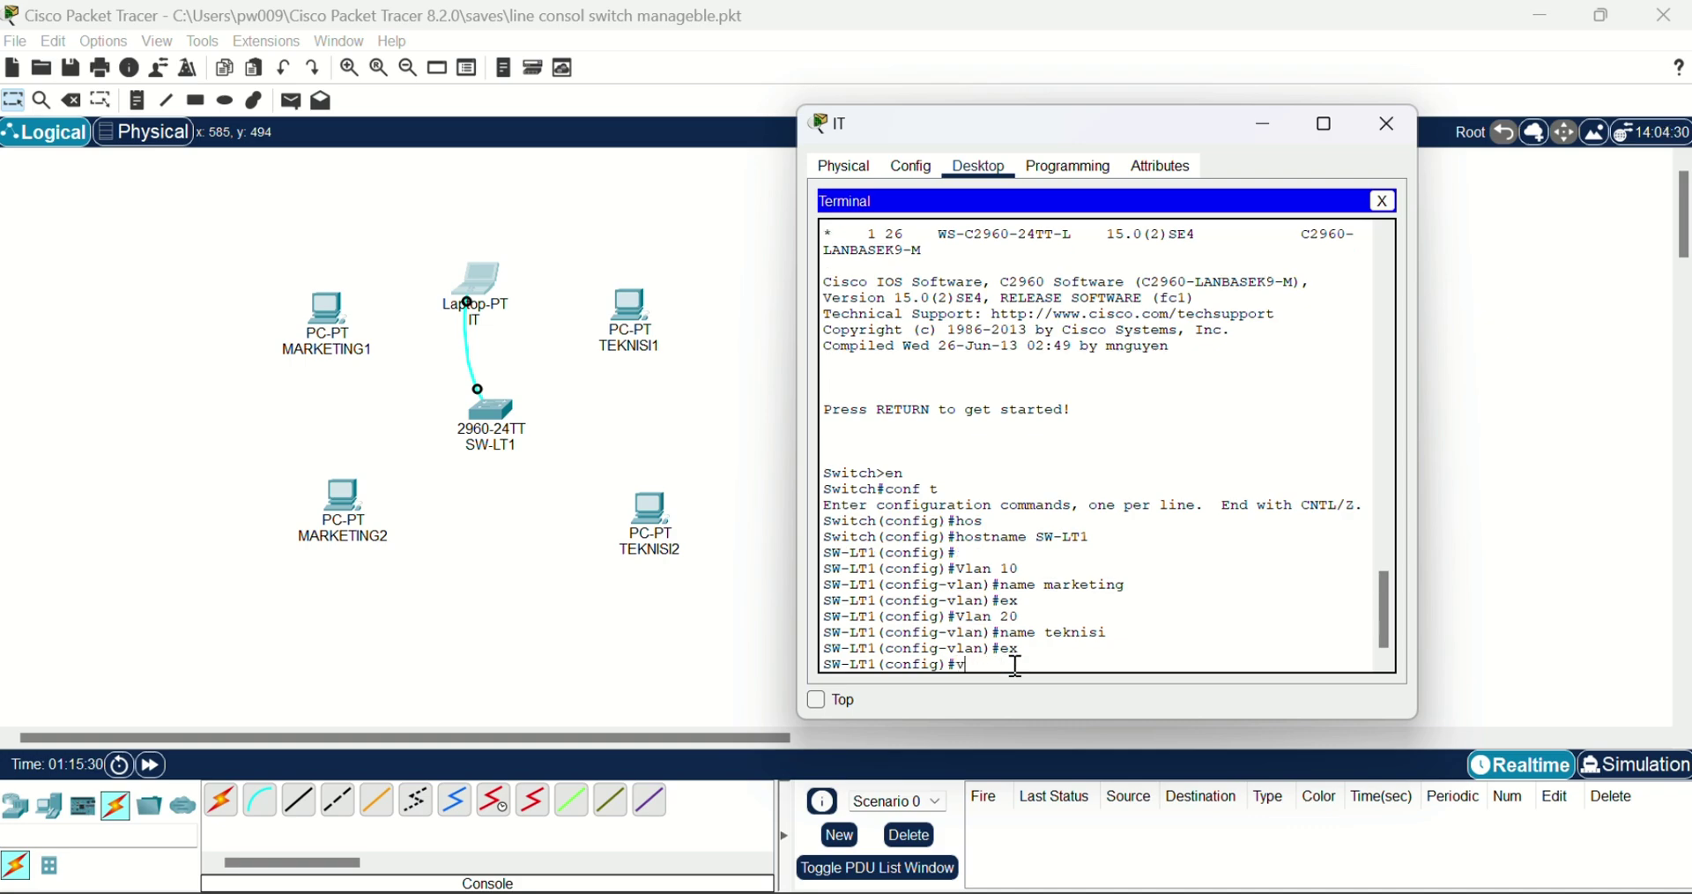
pyautogui.write('lan 30')
pyautogui.press('Return')
pyautogui.write('name it')
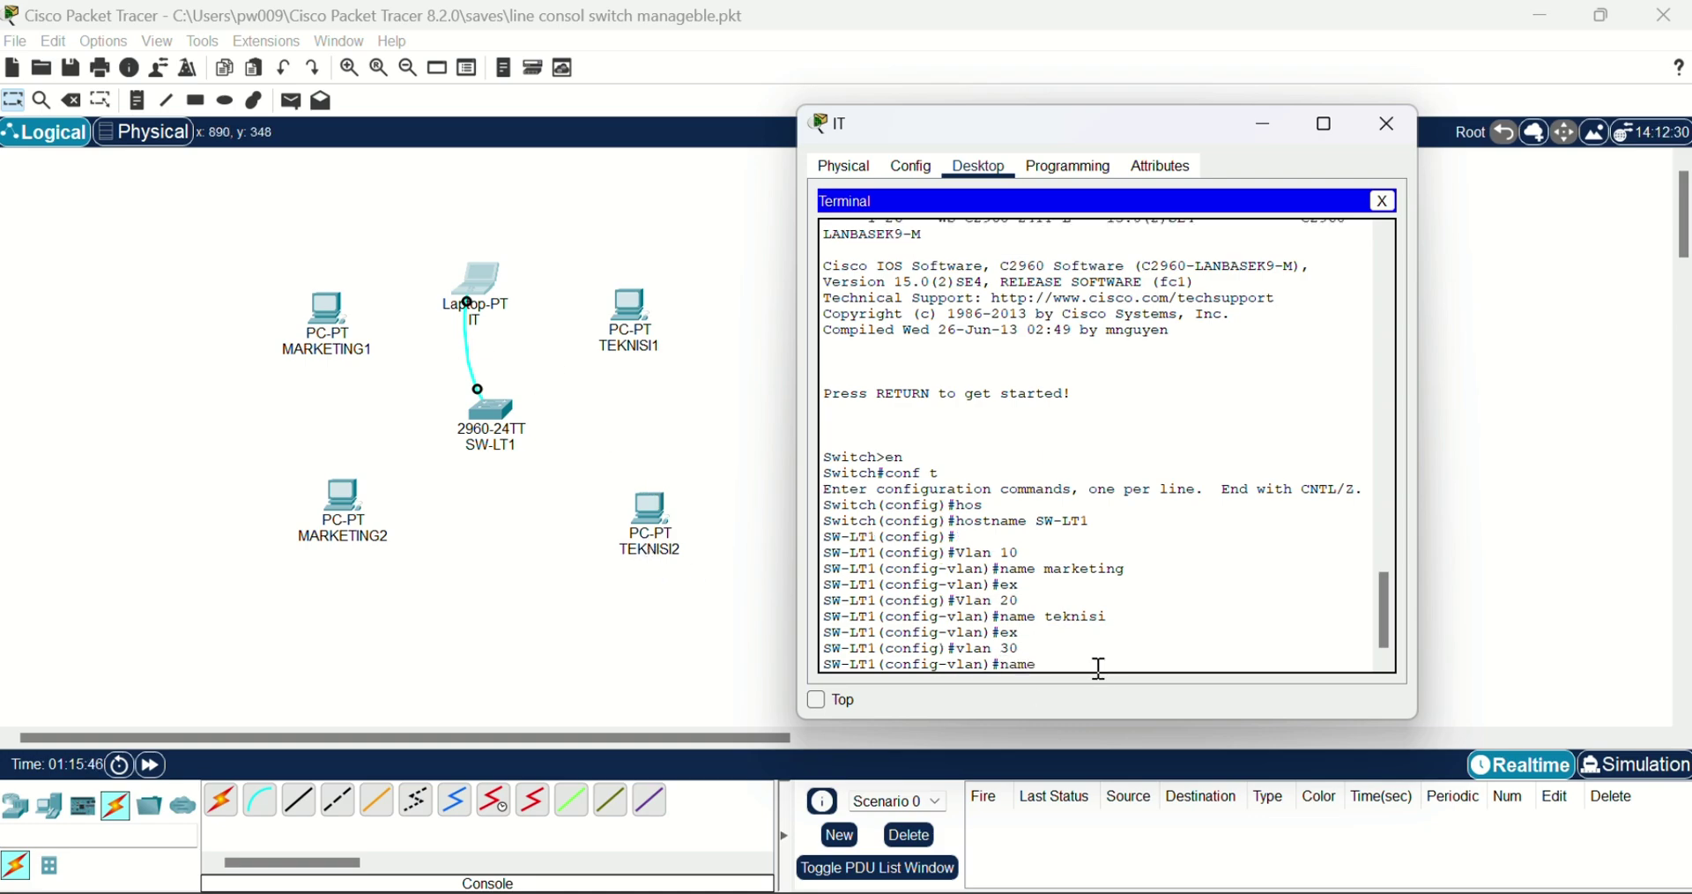
pyautogui.press('Return')
pyautogui.write('ex')
pyautogui.press('Return')
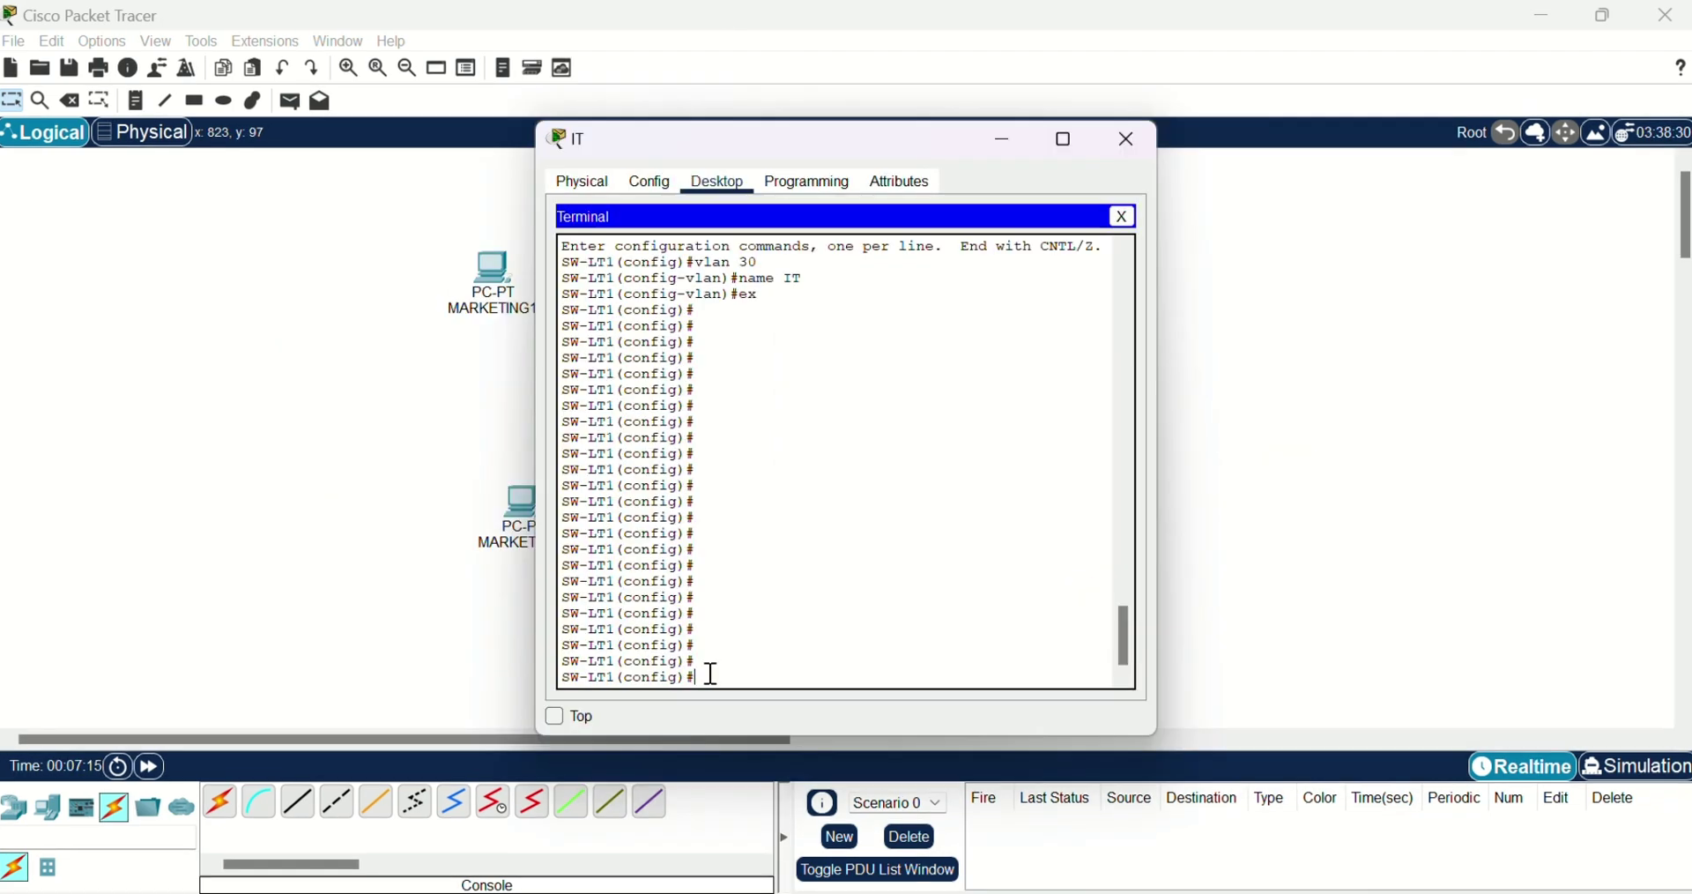
# List the switch's VLANs with do sh vlan and check the entries for VLANs 10, 20 and 30
pyautogui.write('d')
pyautogui.write('d')
pyautogui.write(' s')
pyautogui.write('h')
pyautogui.write(' vlan')
pyautogui.press('Return')
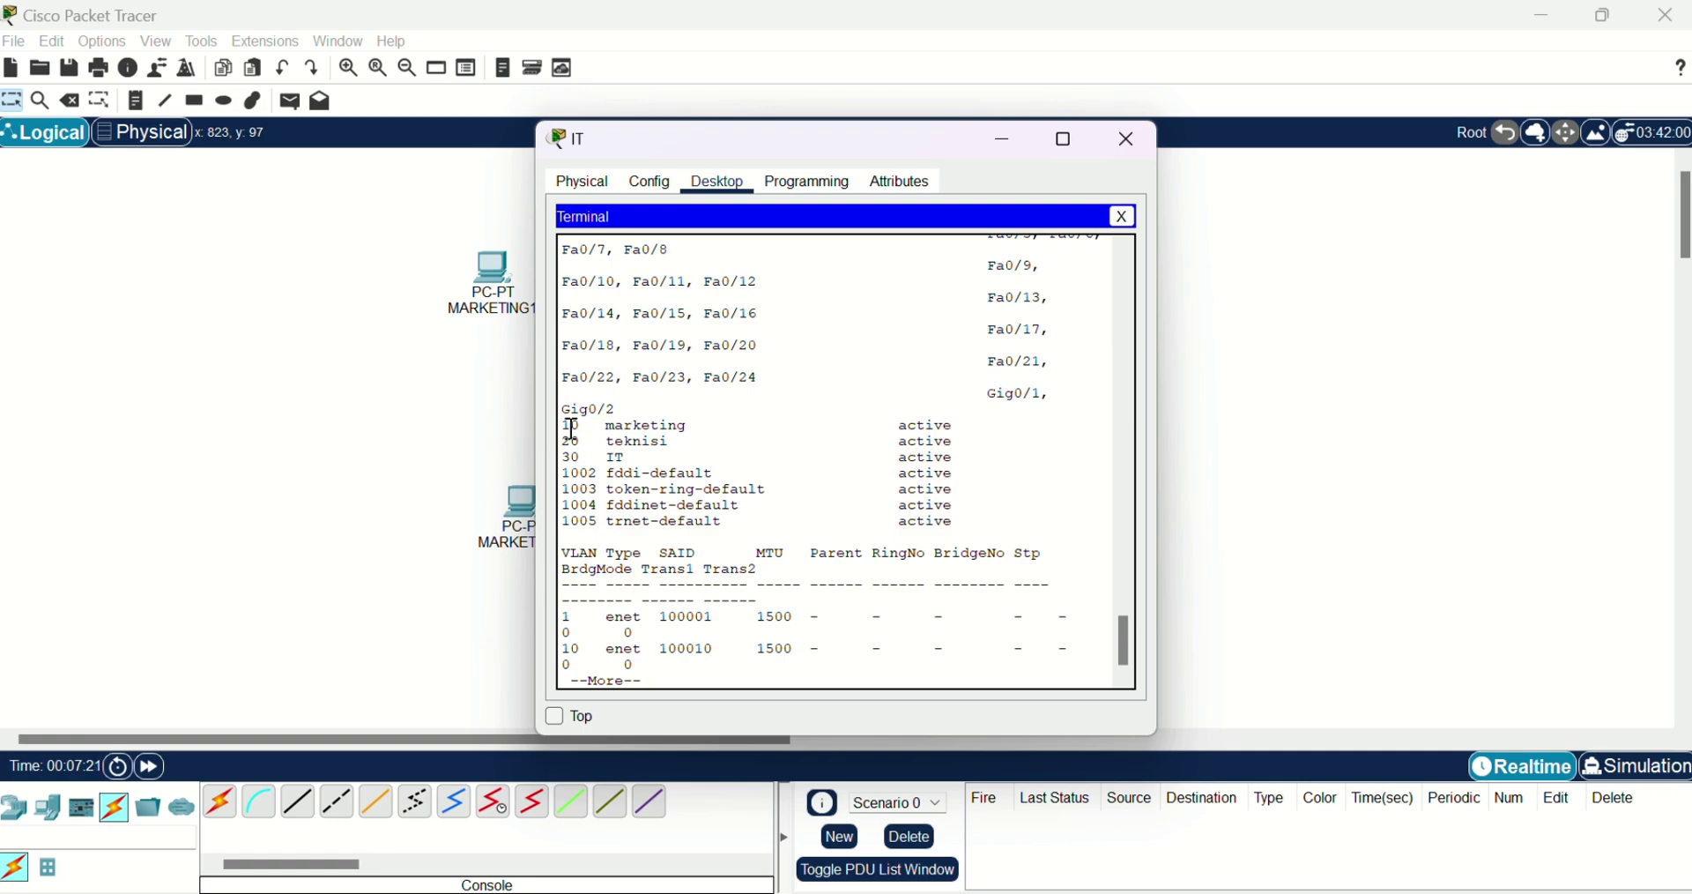
pyautogui.moveTo(564, 428); pyautogui.dragTo(974, 456)
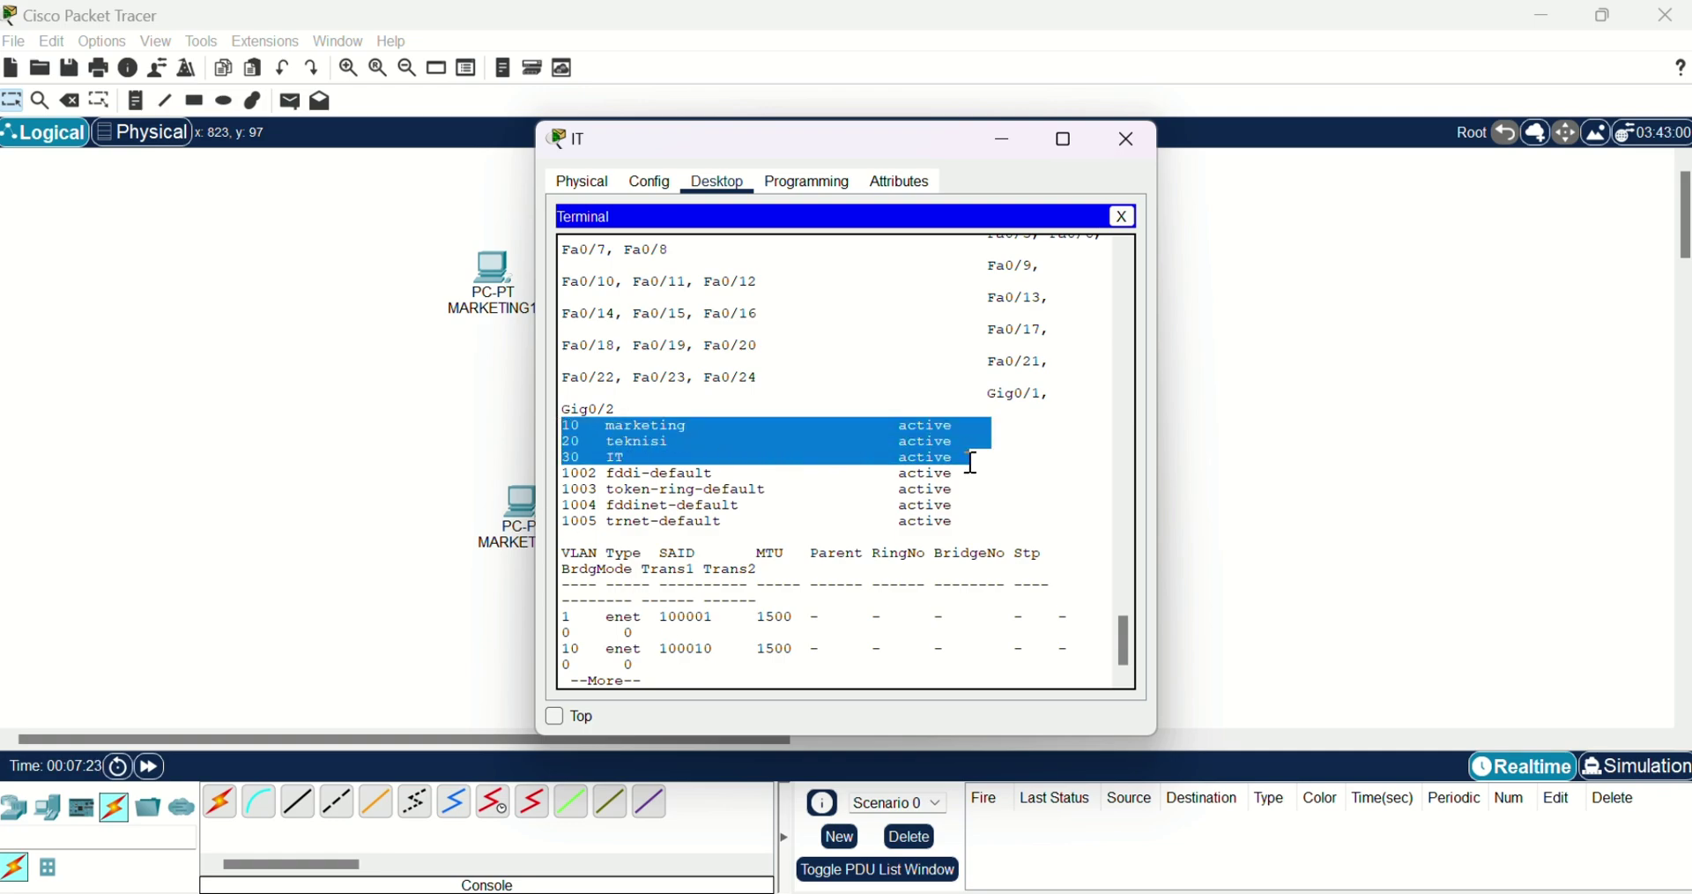
pyautogui.click(720, 687)
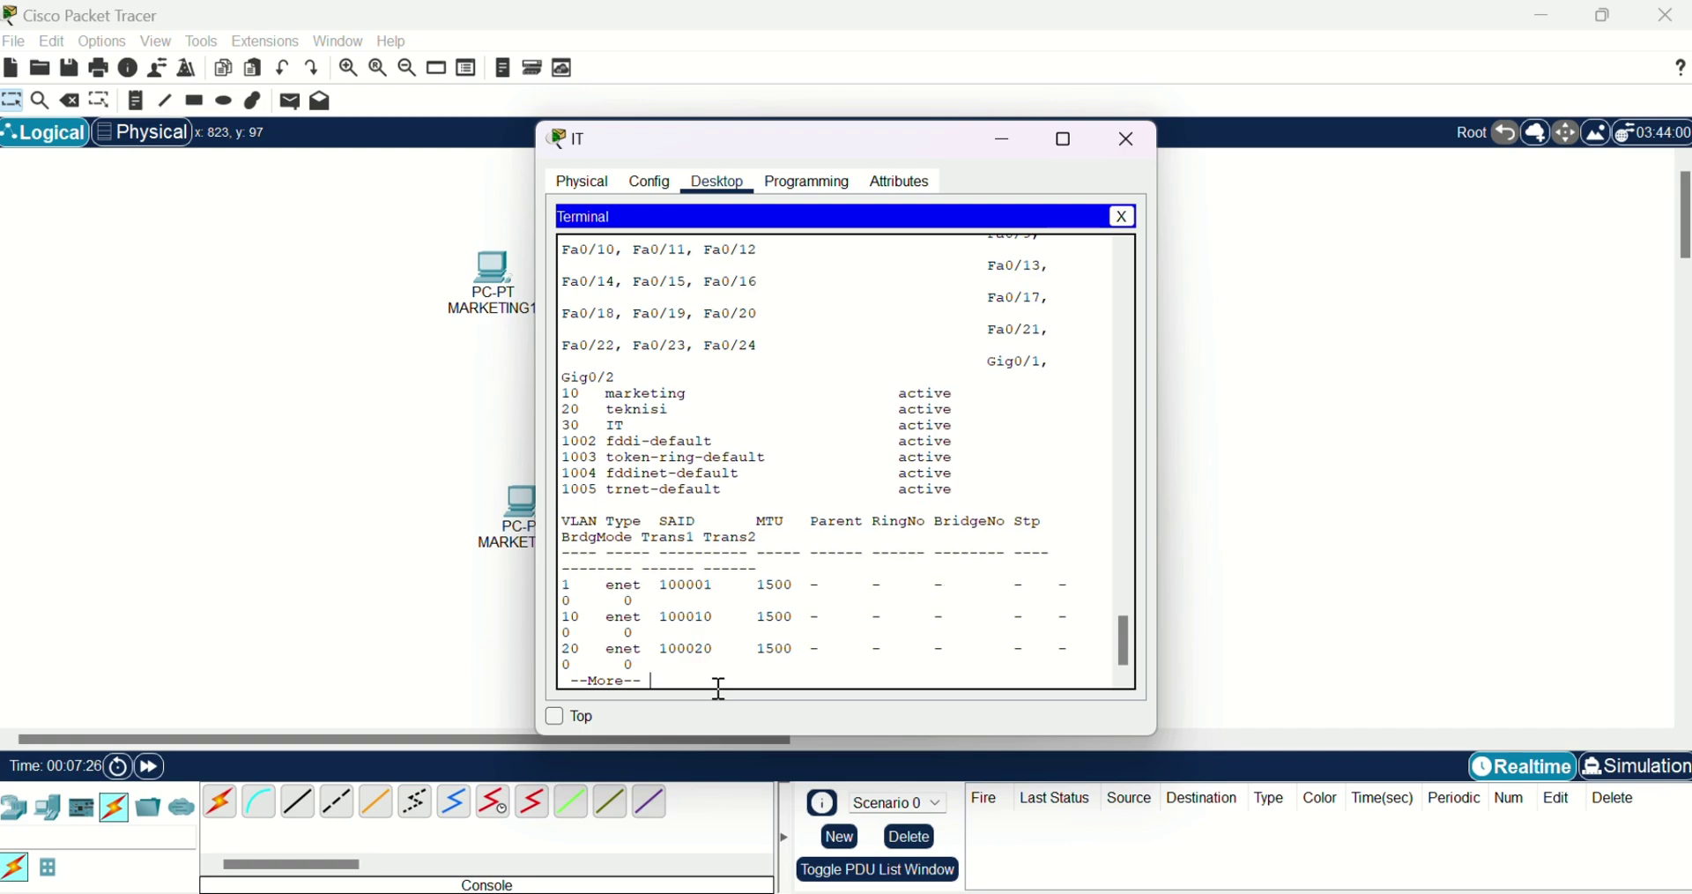
pyautogui.press('space')
pyautogui.press('space')
pyautogui.press('Return')
pyautogui.press('Return')
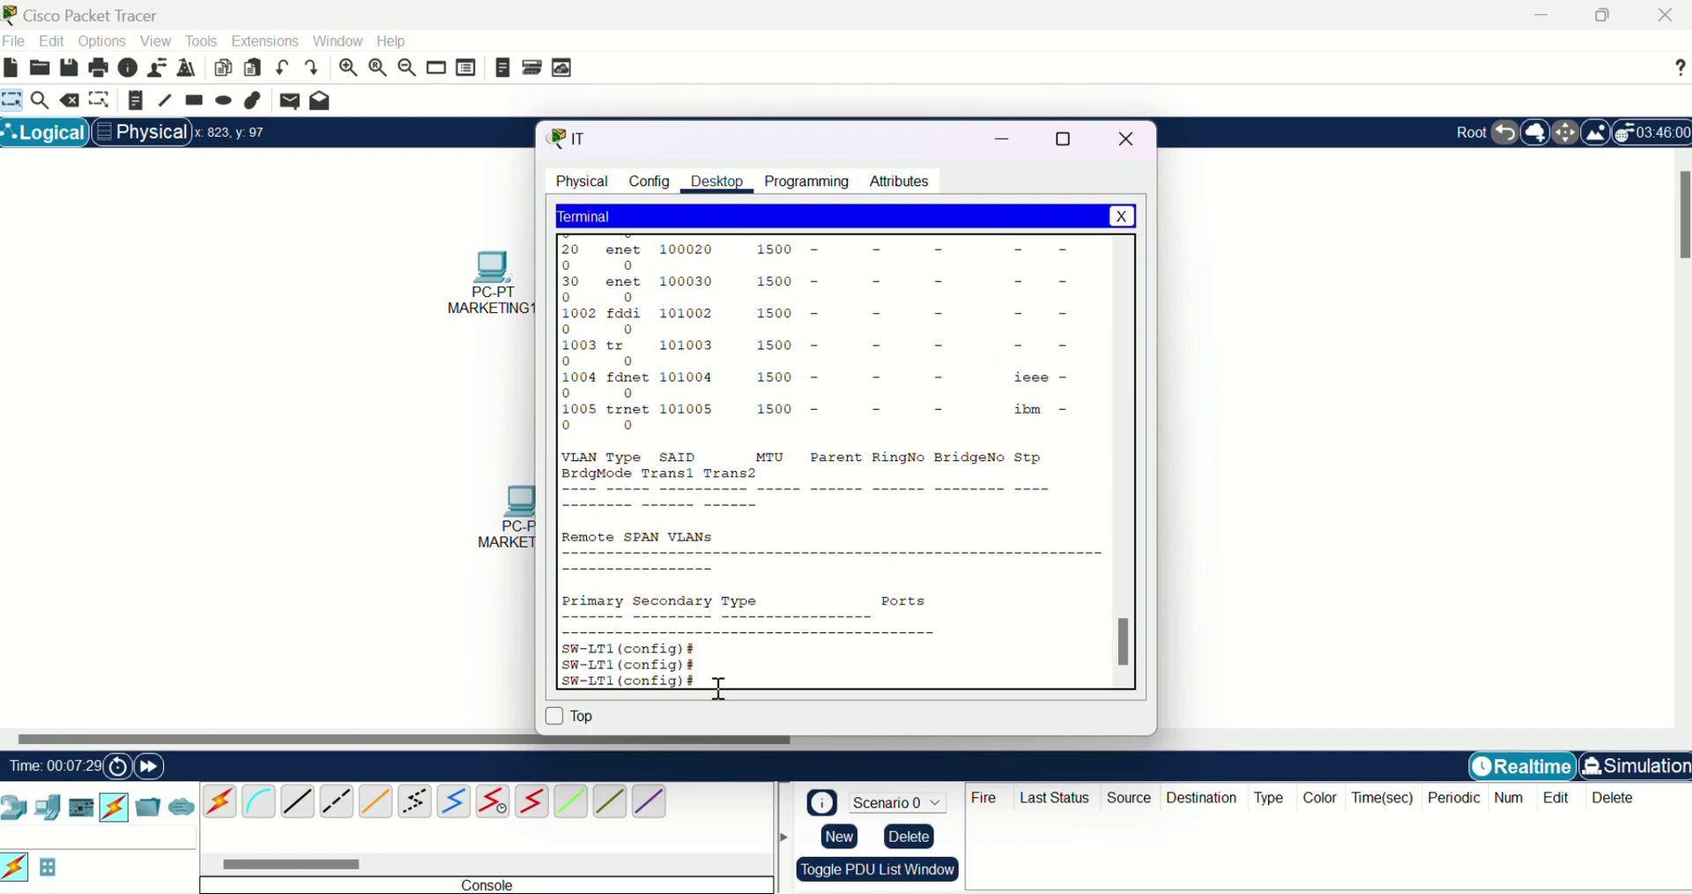
# Assign the interface range fa0/1-2 to access VLAN 10 and exit the interface configuration
pyautogui.write('int range ')
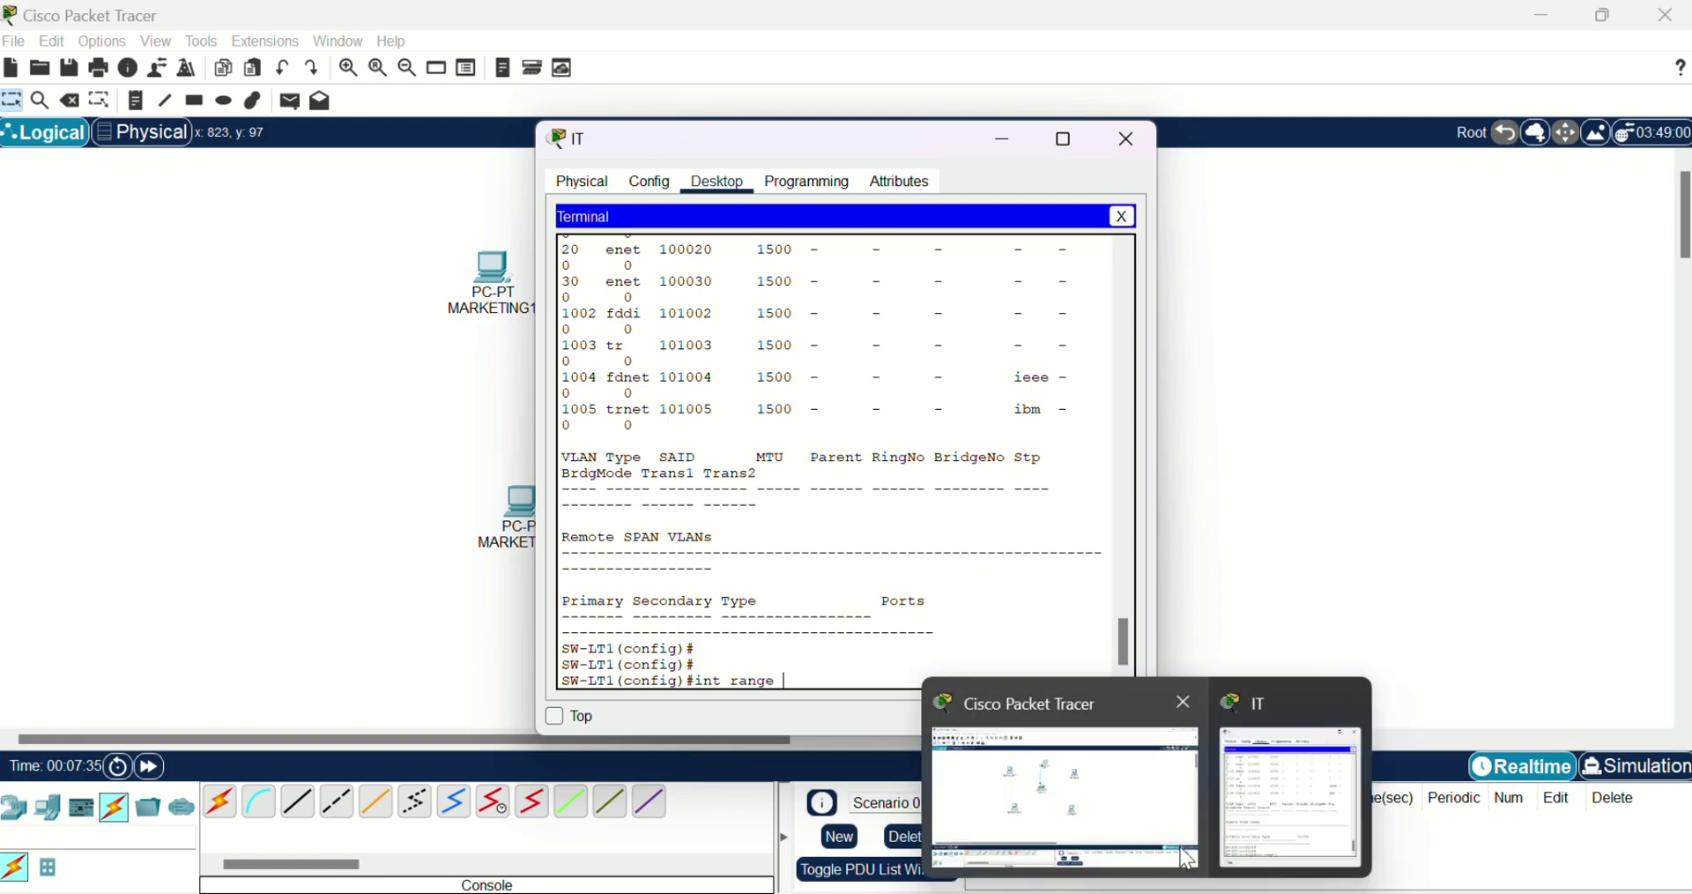
pyautogui.write('fa')
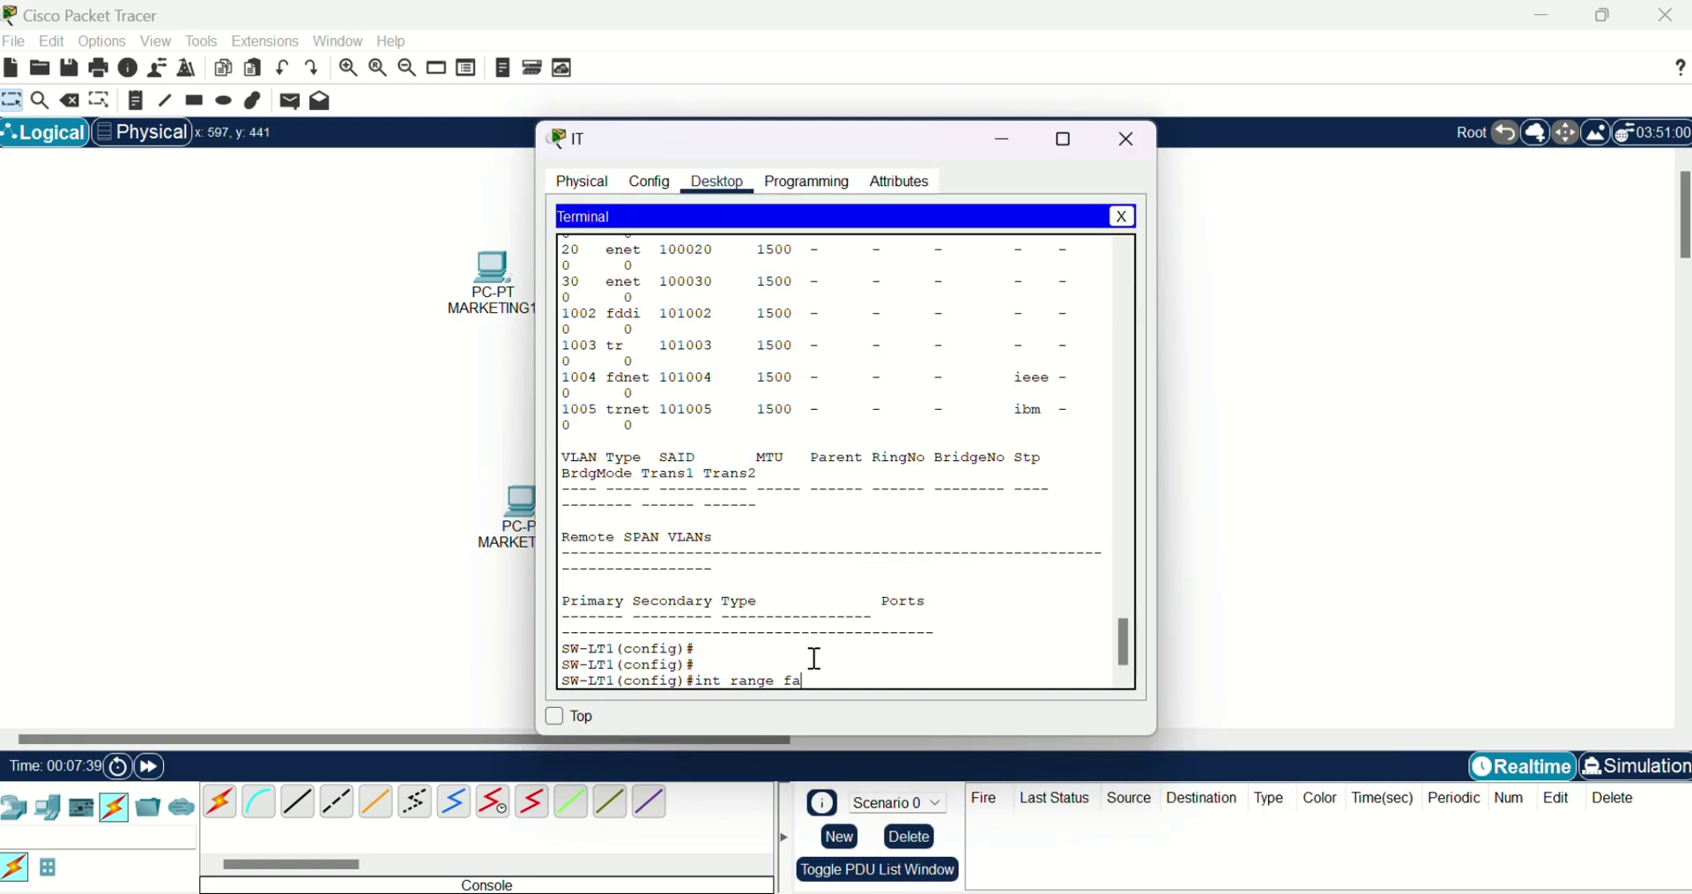
pyautogui.write('0/1-2')
pyautogui.press('Return')
pyautogui.write('switc')
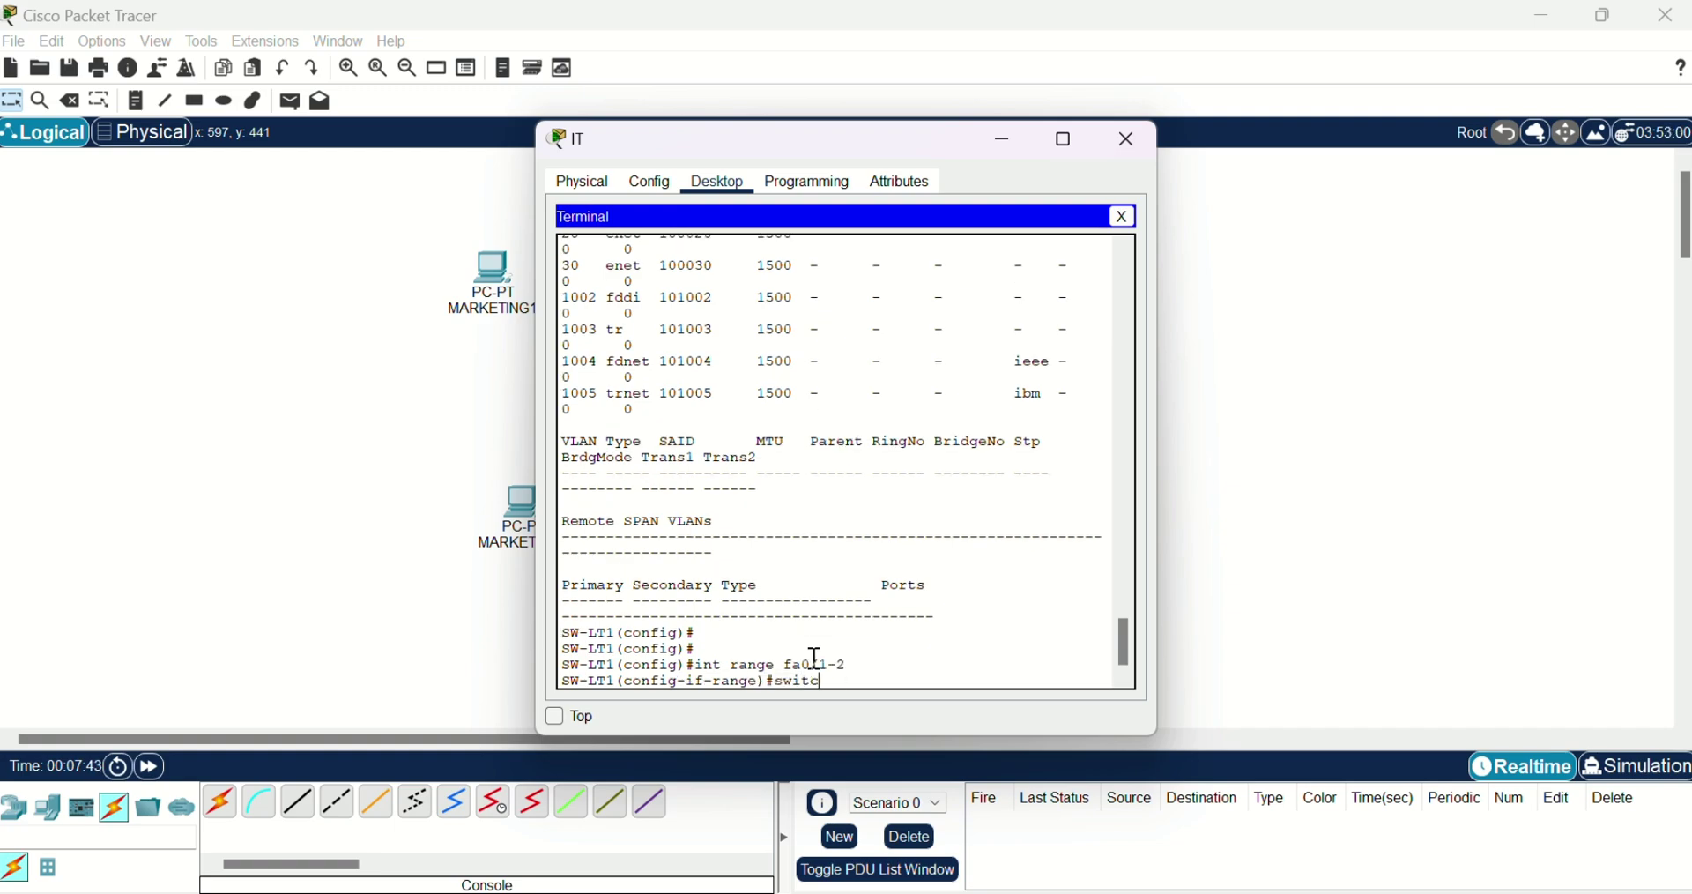
pyautogui.write('hport access vlan 10')
pyautogui.press('Return')
pyautogui.write('ex')
pyautogui.press('Return')
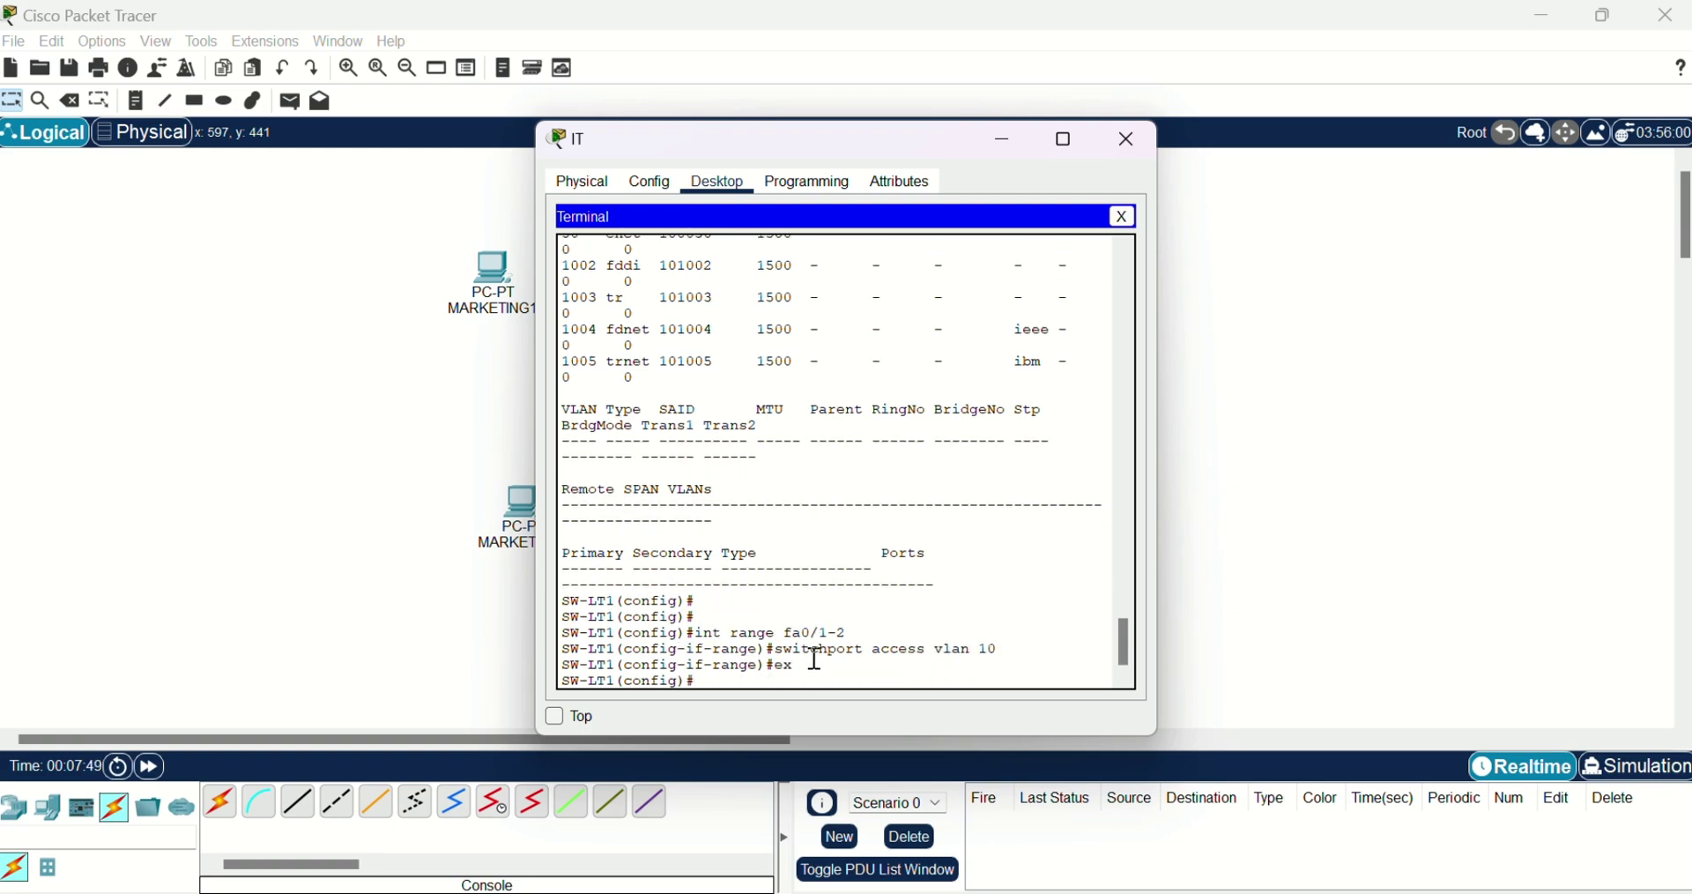
# Assign the interface range fa0/3-4 to access VLAN 20 and exit the interface configuration
pyautogui.write('int range fa0/')
pyautogui.moveTo(866, 146); pyautogui.dragTo(1310, 172)
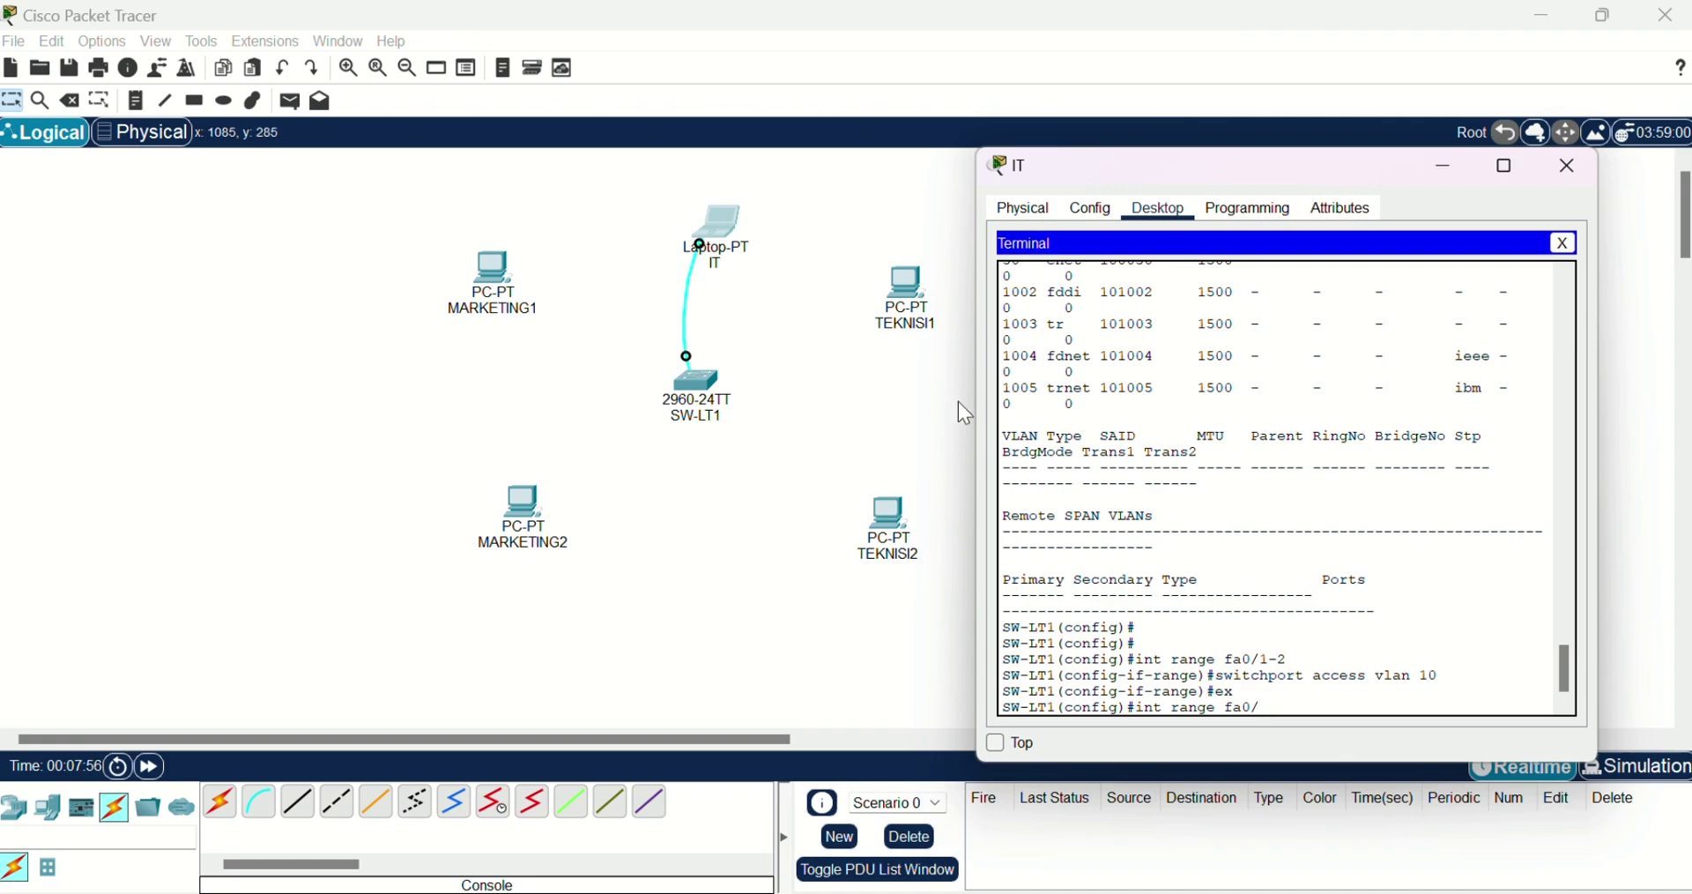
pyautogui.write('3-4')
pyautogui.press('Return')
pyautogui.write('switch')
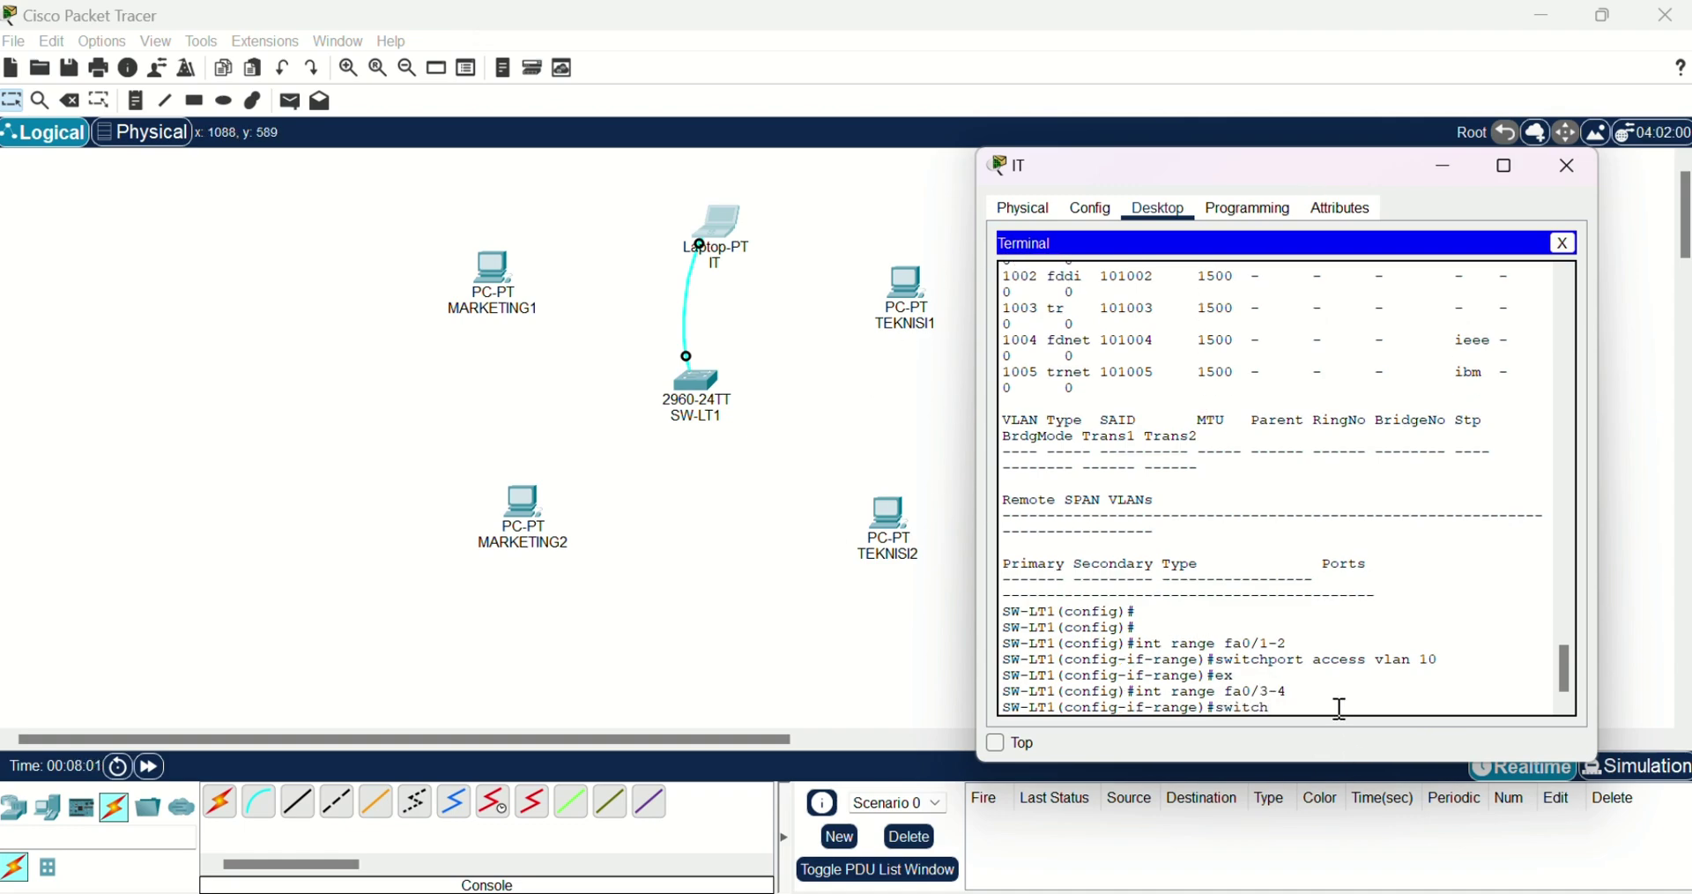
pyautogui.write('port access vlan 20')
pyautogui.press('Return')
pyautogui.write('ex')
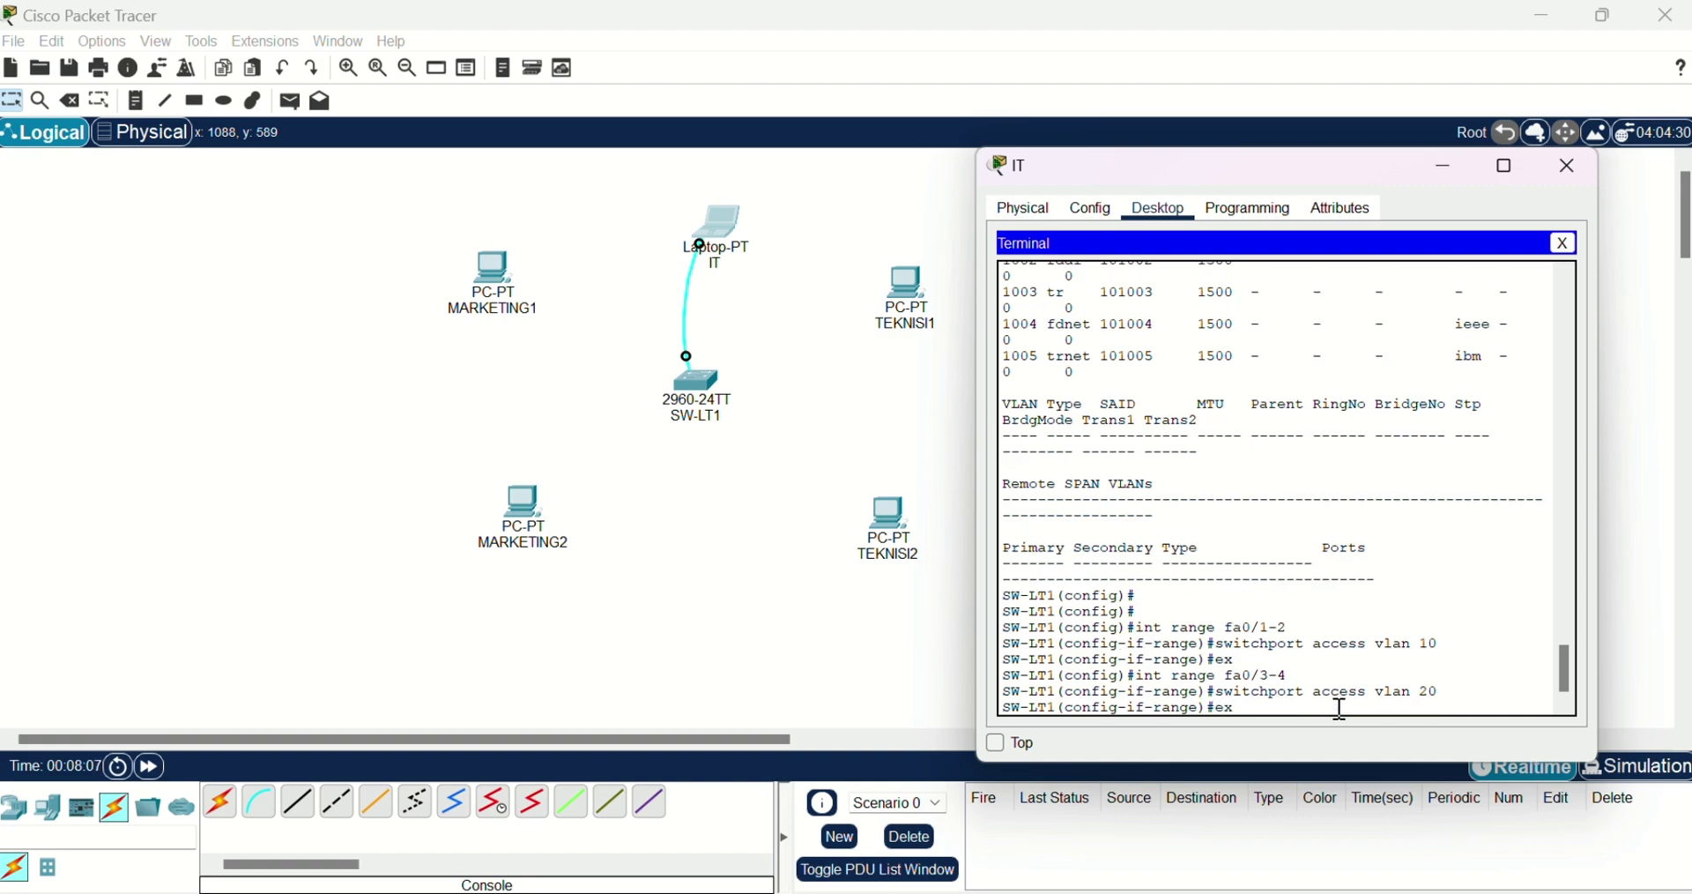
pyautogui.press('Return')
# Assign the single interface fa0/5 to access VLAN 30 with the switchport access command
pyautogui.write('int range')
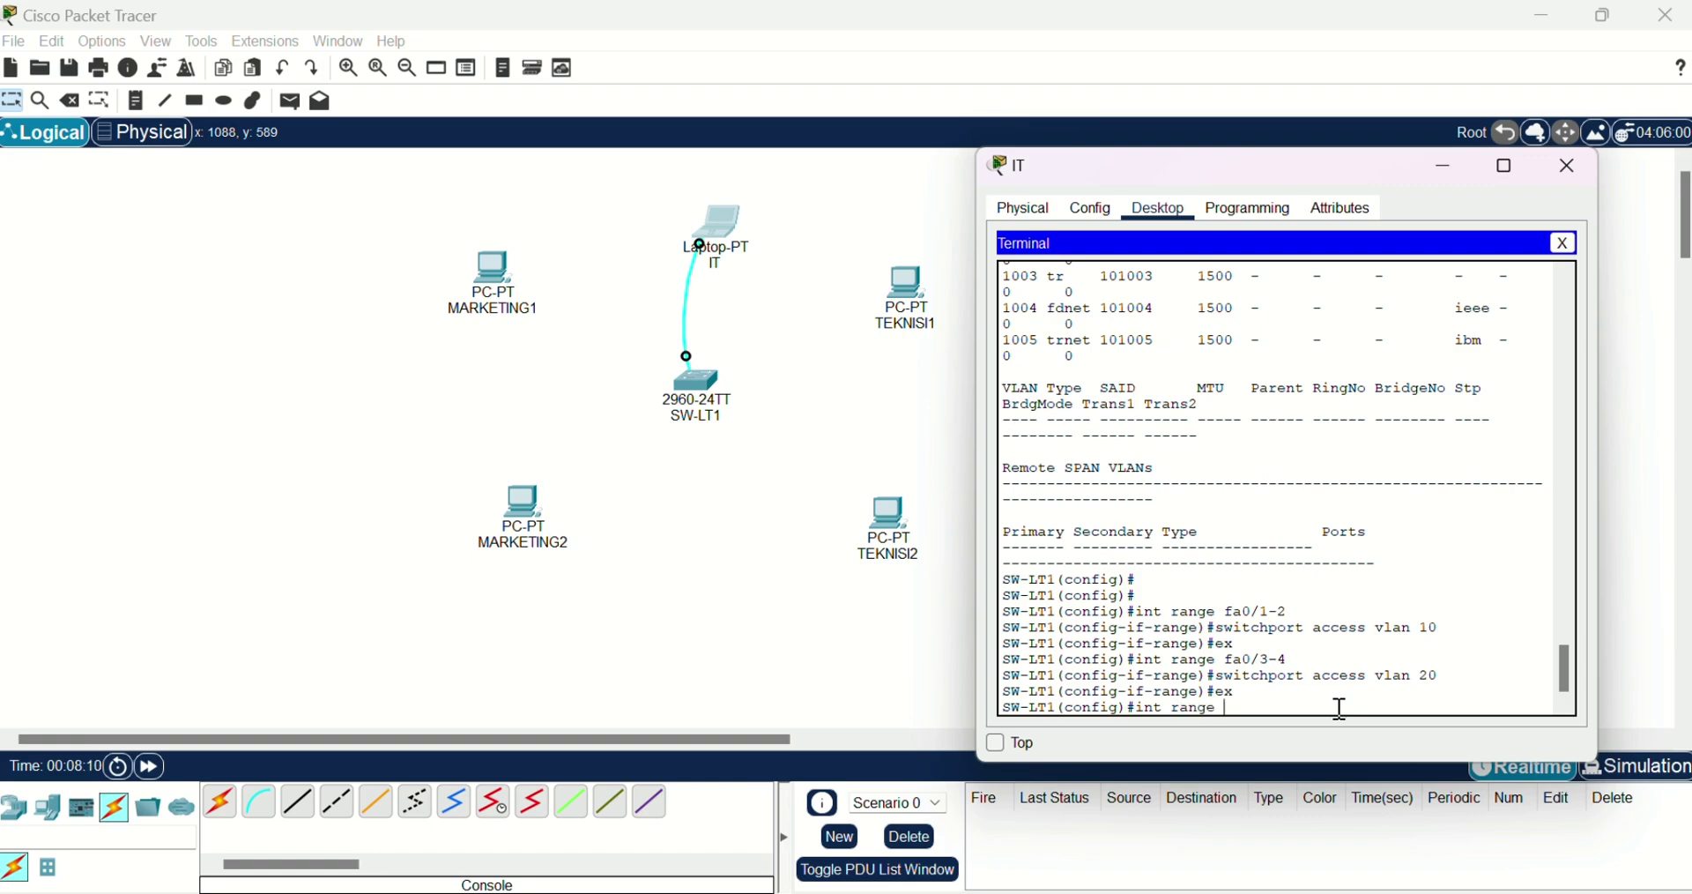
pyautogui.press('BackSpace')
pyautogui.press('BackSpace')
pyautogui.press('BackSpace')
pyautogui.press('BackSpace')
pyautogui.press('BackSpace')
pyautogui.press('BackSpace')
pyautogui.write('fa0/5')
pyautogui.press('Return')
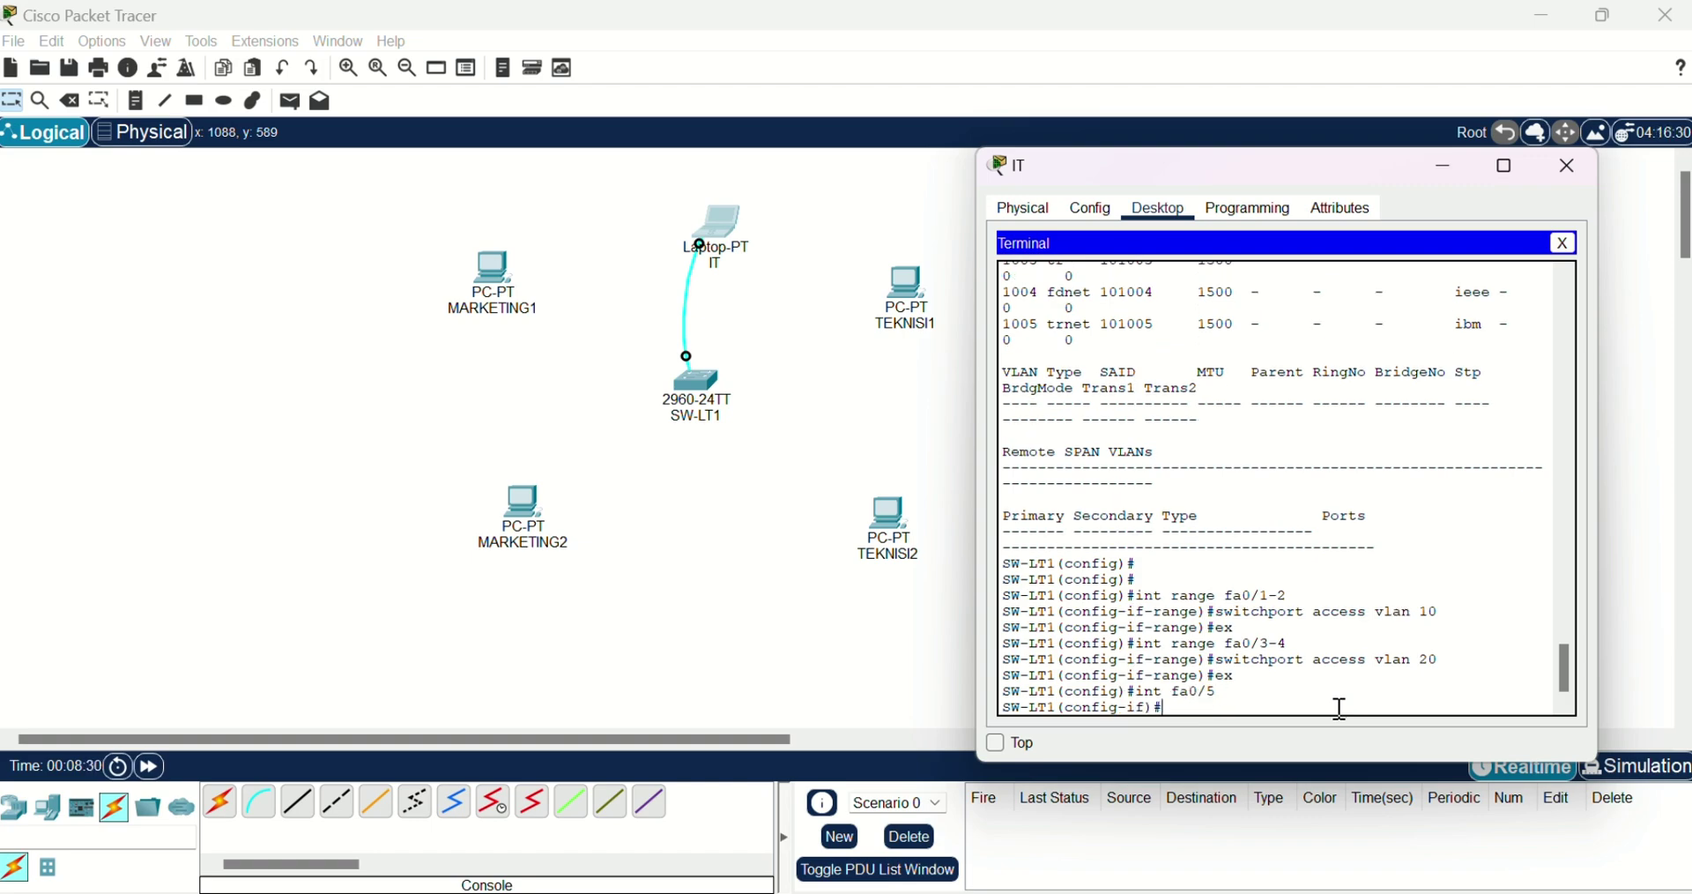
pyautogui.write('switchport mode')
pyautogui.press('BackSpace')
pyautogui.press('BackSpace')
pyautogui.press('BackSpace')
pyautogui.press('BackSpace')
pyautogui.write('access ')
pyautogui.write('vlan')
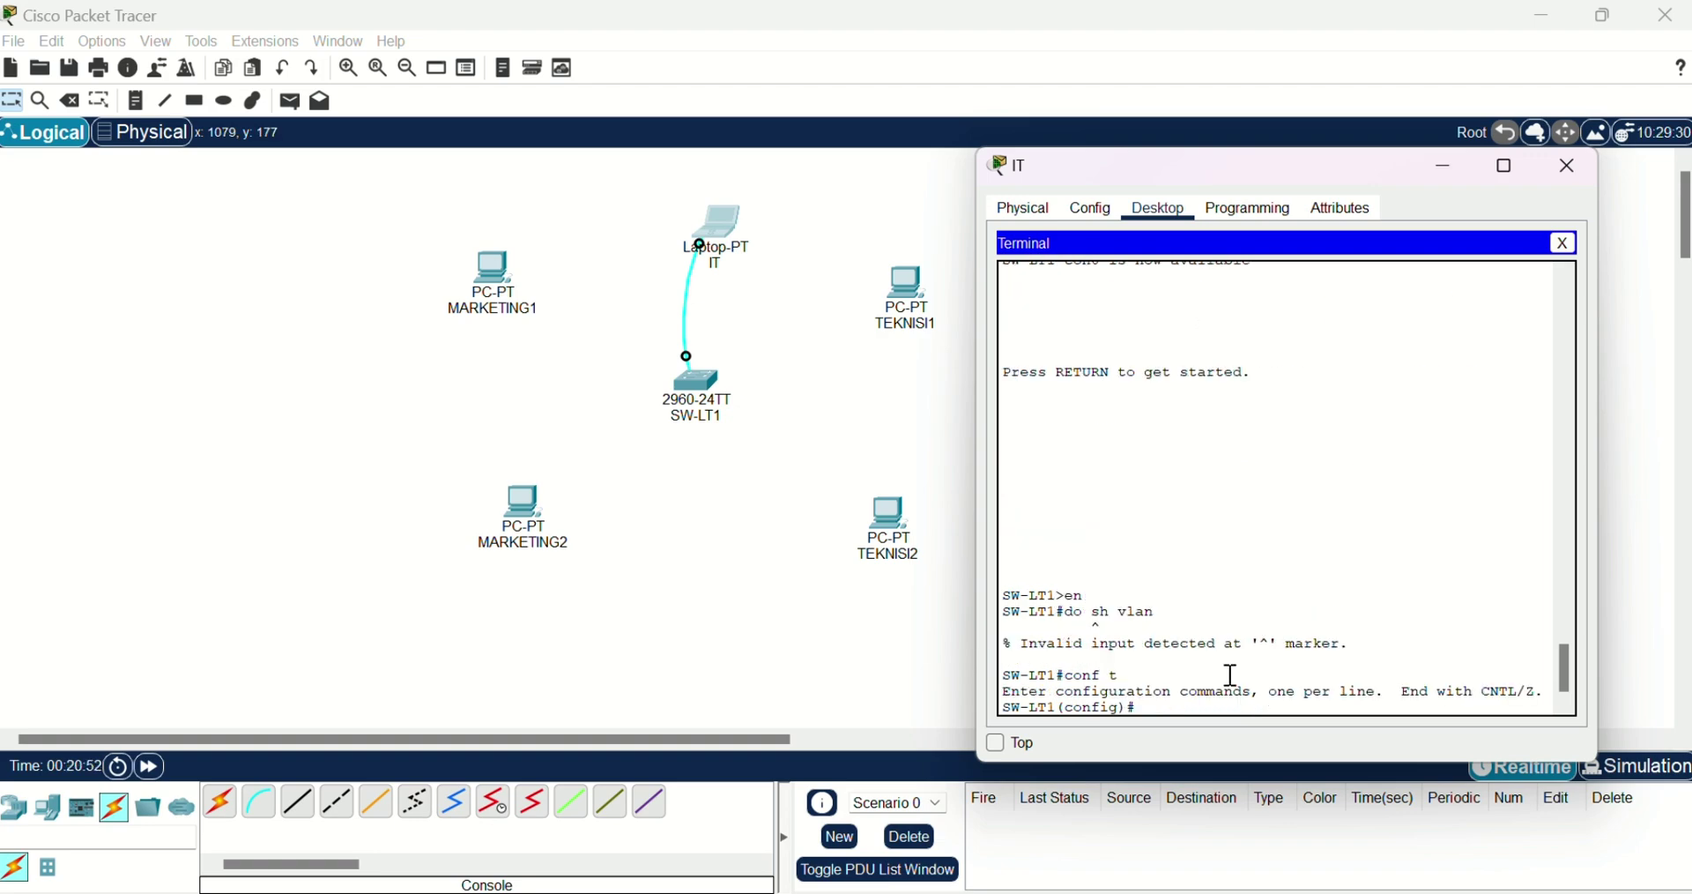
# Display the VLAN table again with do sh vlan and page through the listing
pyautogui.write('do sh')
pyautogui.write(' vlan')
pyautogui.press('Return')
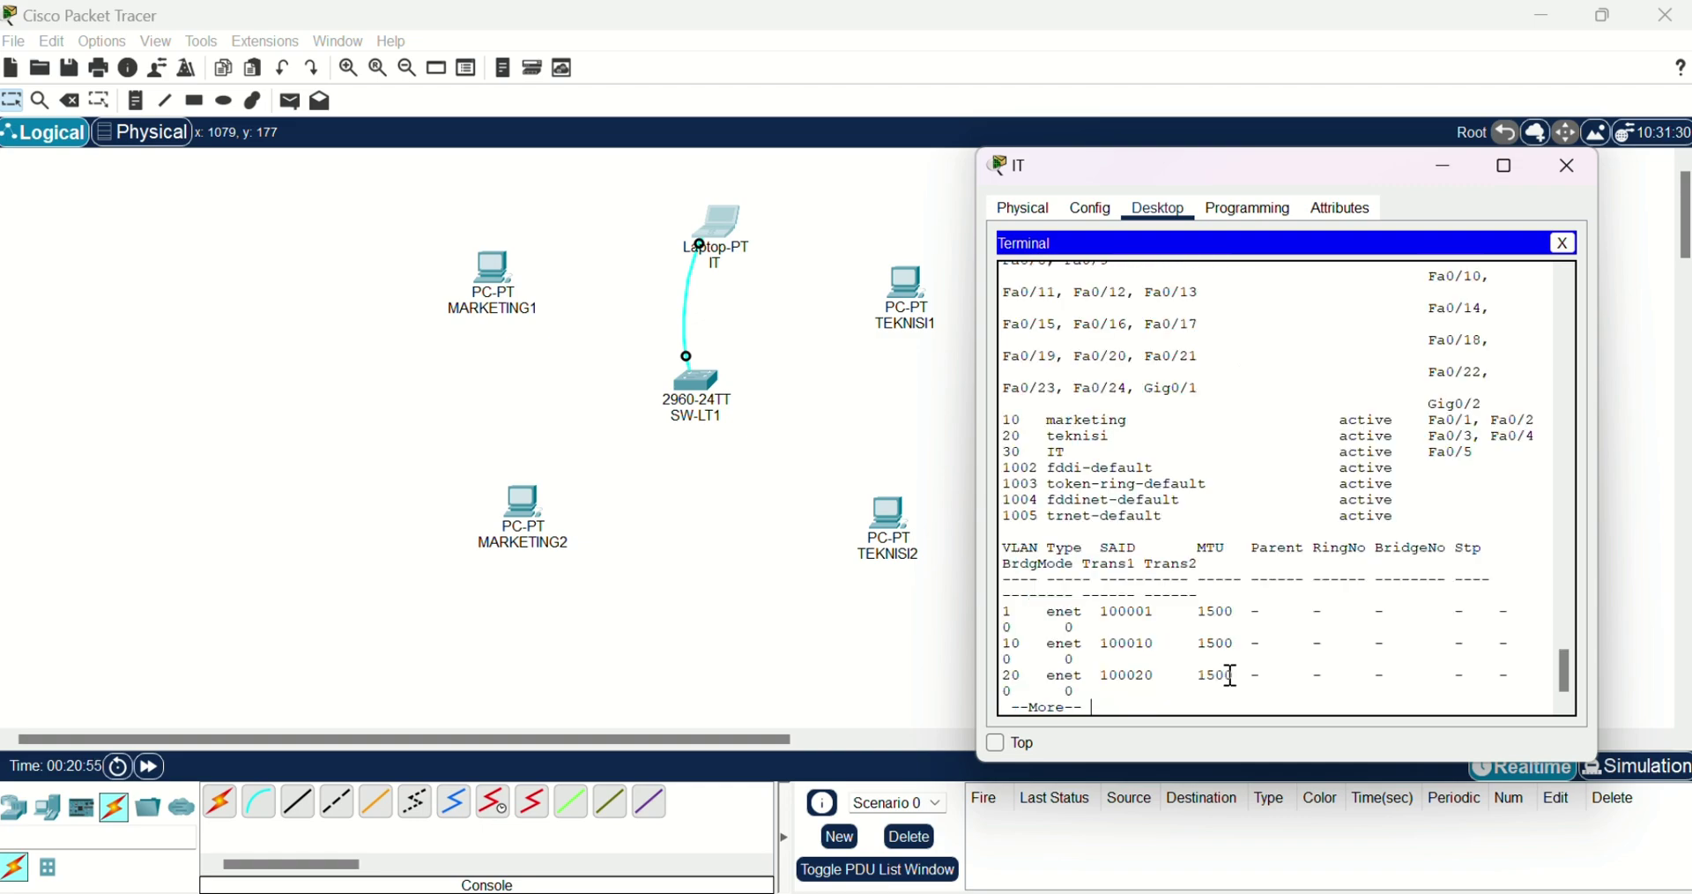
pyautogui.press('Return')
pyautogui.press('Return')
pyautogui.press('Return')
pyautogui.press('Return')
pyautogui.press('Return')
pyautogui.press('Return')
pyautogui.press('Return')
pyautogui.press('Return')
pyautogui.press('Return')
pyautogui.press('Return')
pyautogui.press('Return')
pyautogui.press('Return')
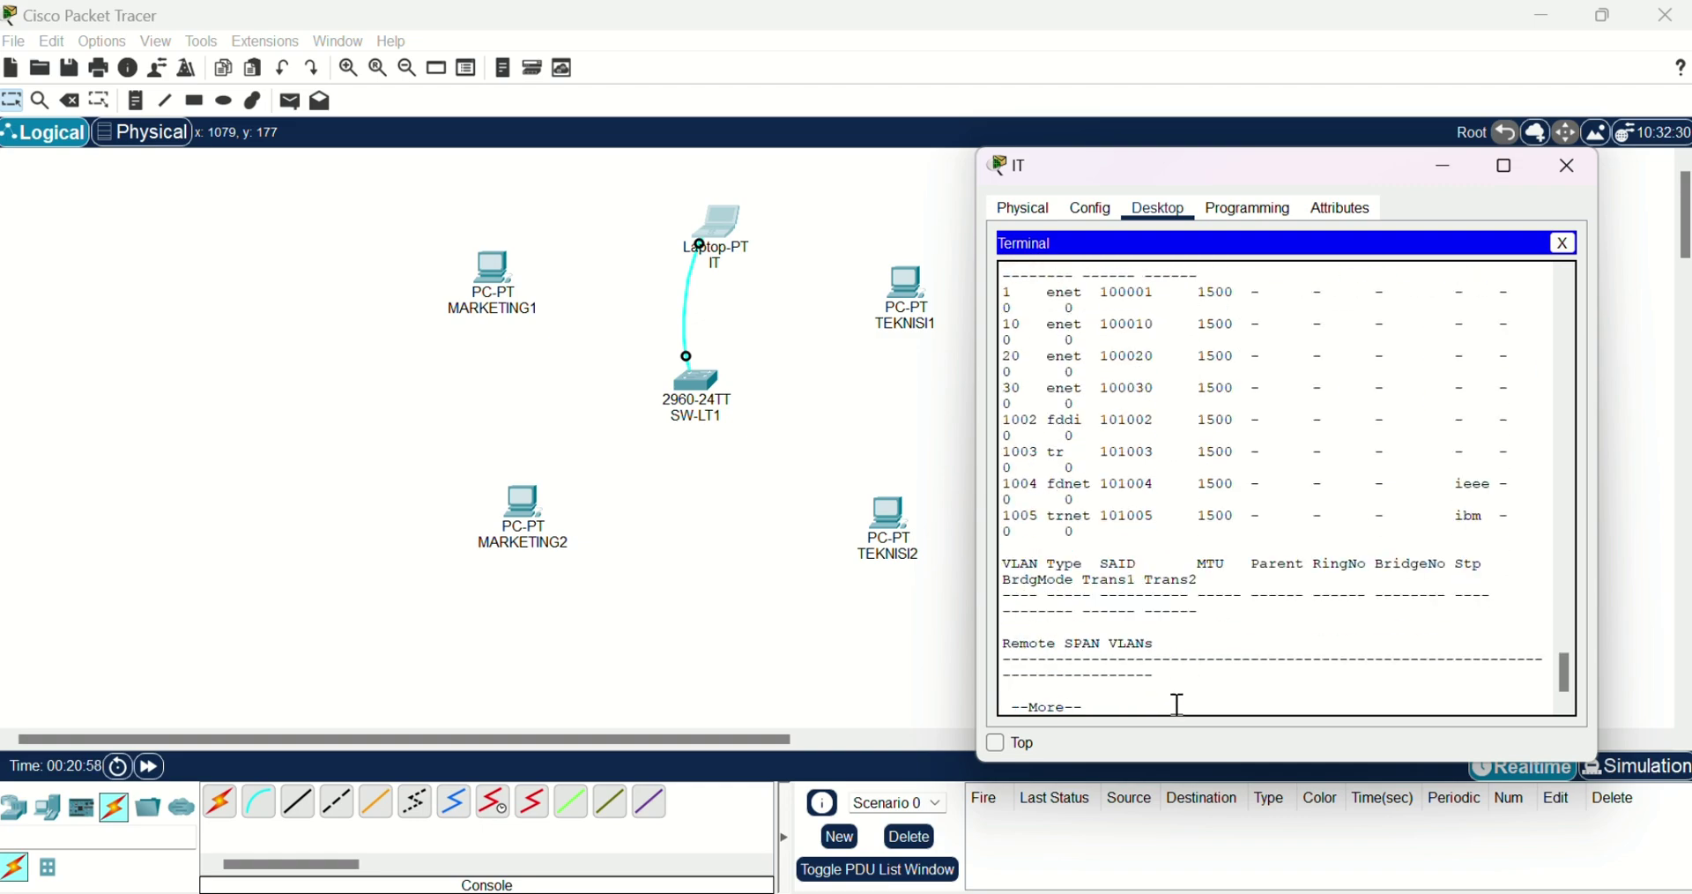
# Examine the port assignments of the marketing, teknisi and IT VLANs, then finish the listing and return to the configuration prompt
pyautogui.scroll(6, 1072, 663)
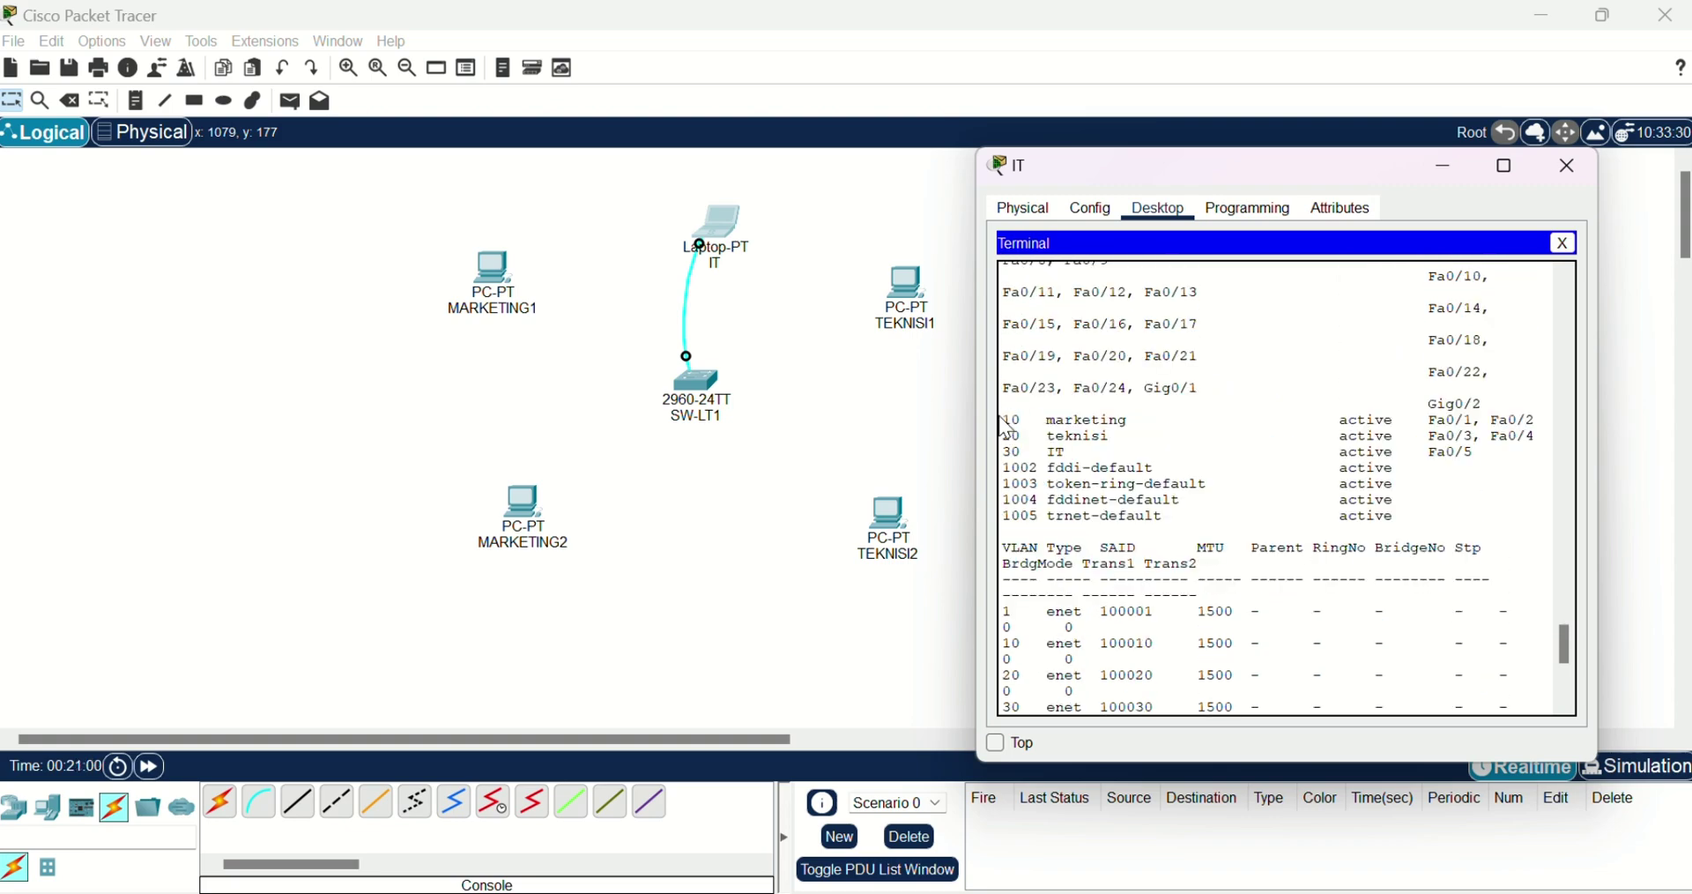
pyautogui.moveTo(1005, 422); pyautogui.dragTo(1520, 451)
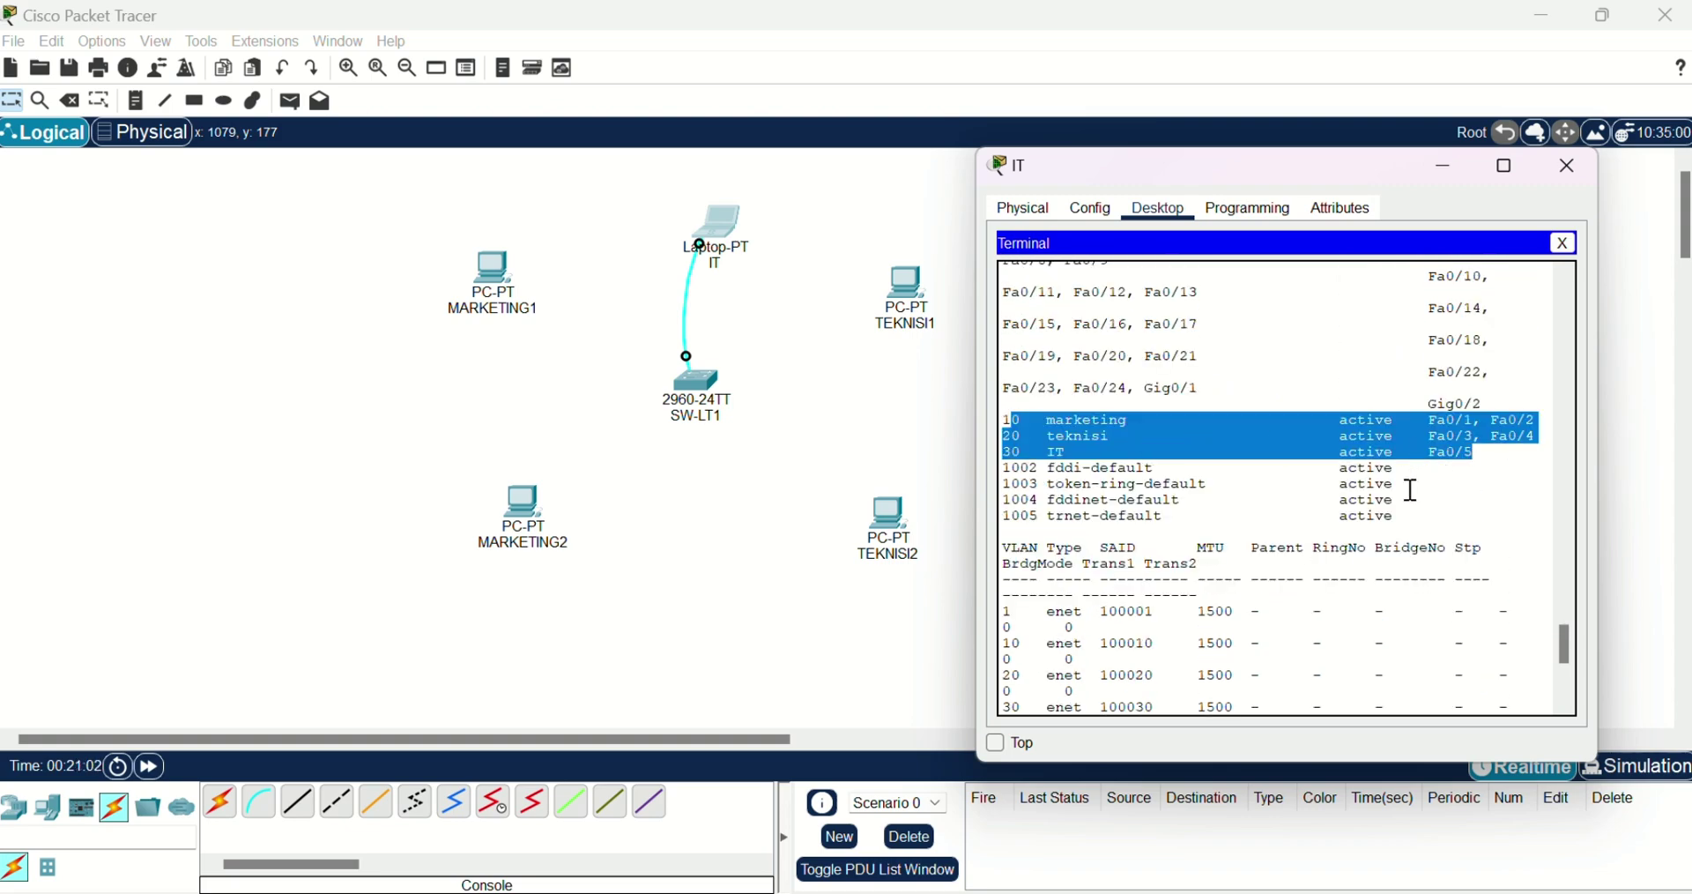
pyautogui.scroll(-6, 1393, 511)
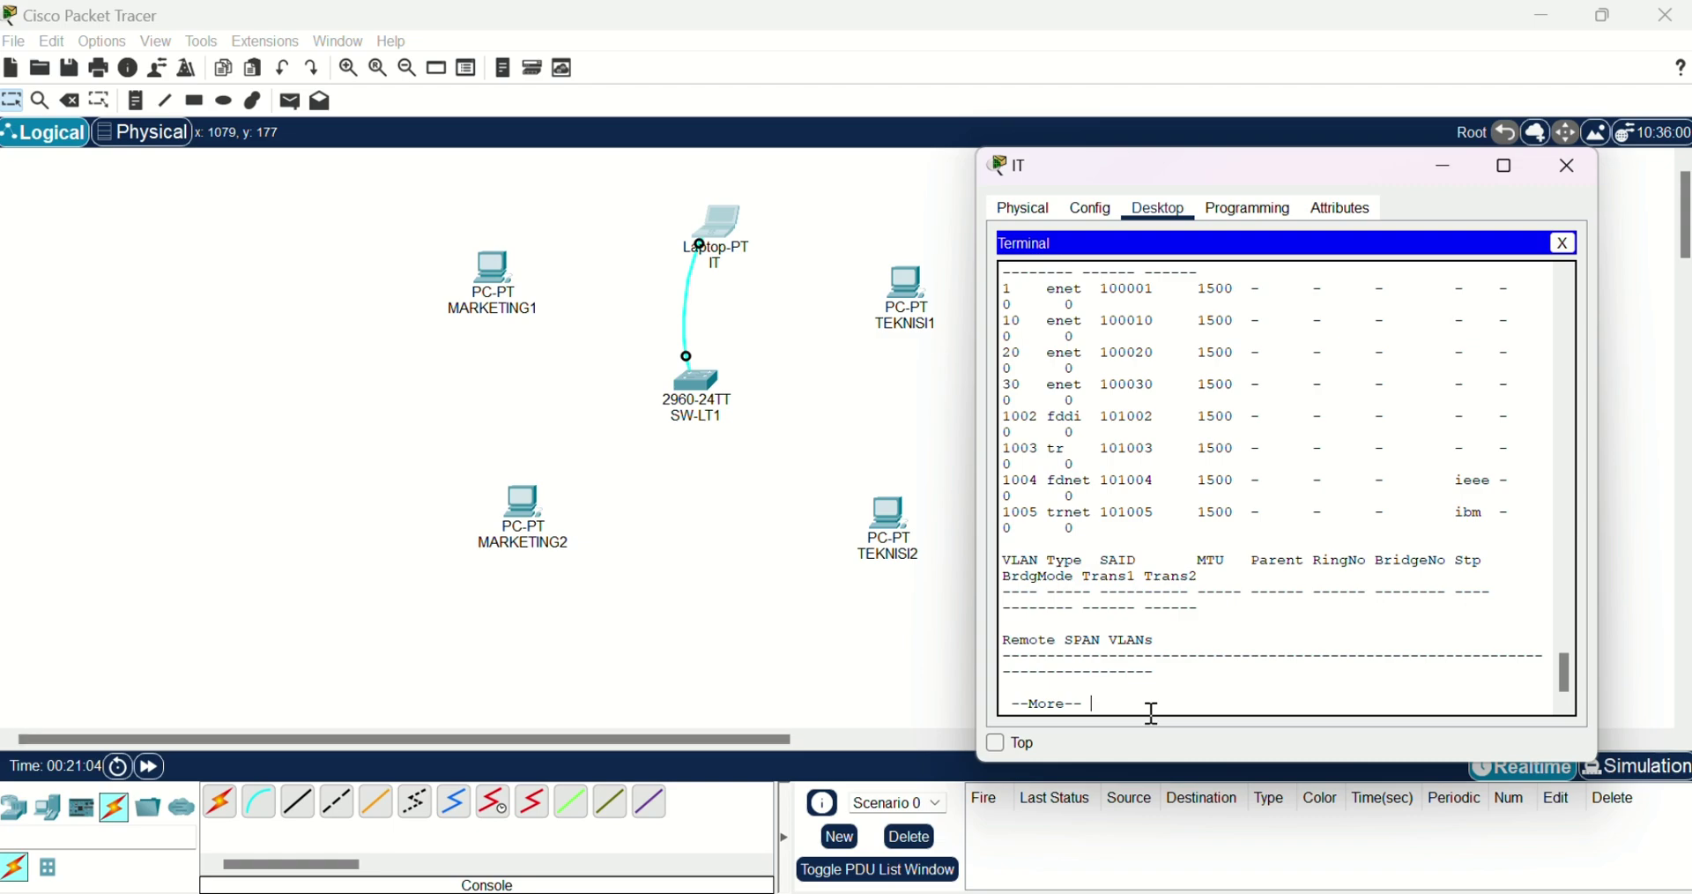
pyautogui.press('space')
pyautogui.press('Return')
pyautogui.press('Return')
pyautogui.press('Return')
pyautogui.press('Return')
pyautogui.press('Return')
pyautogui.press('Return')
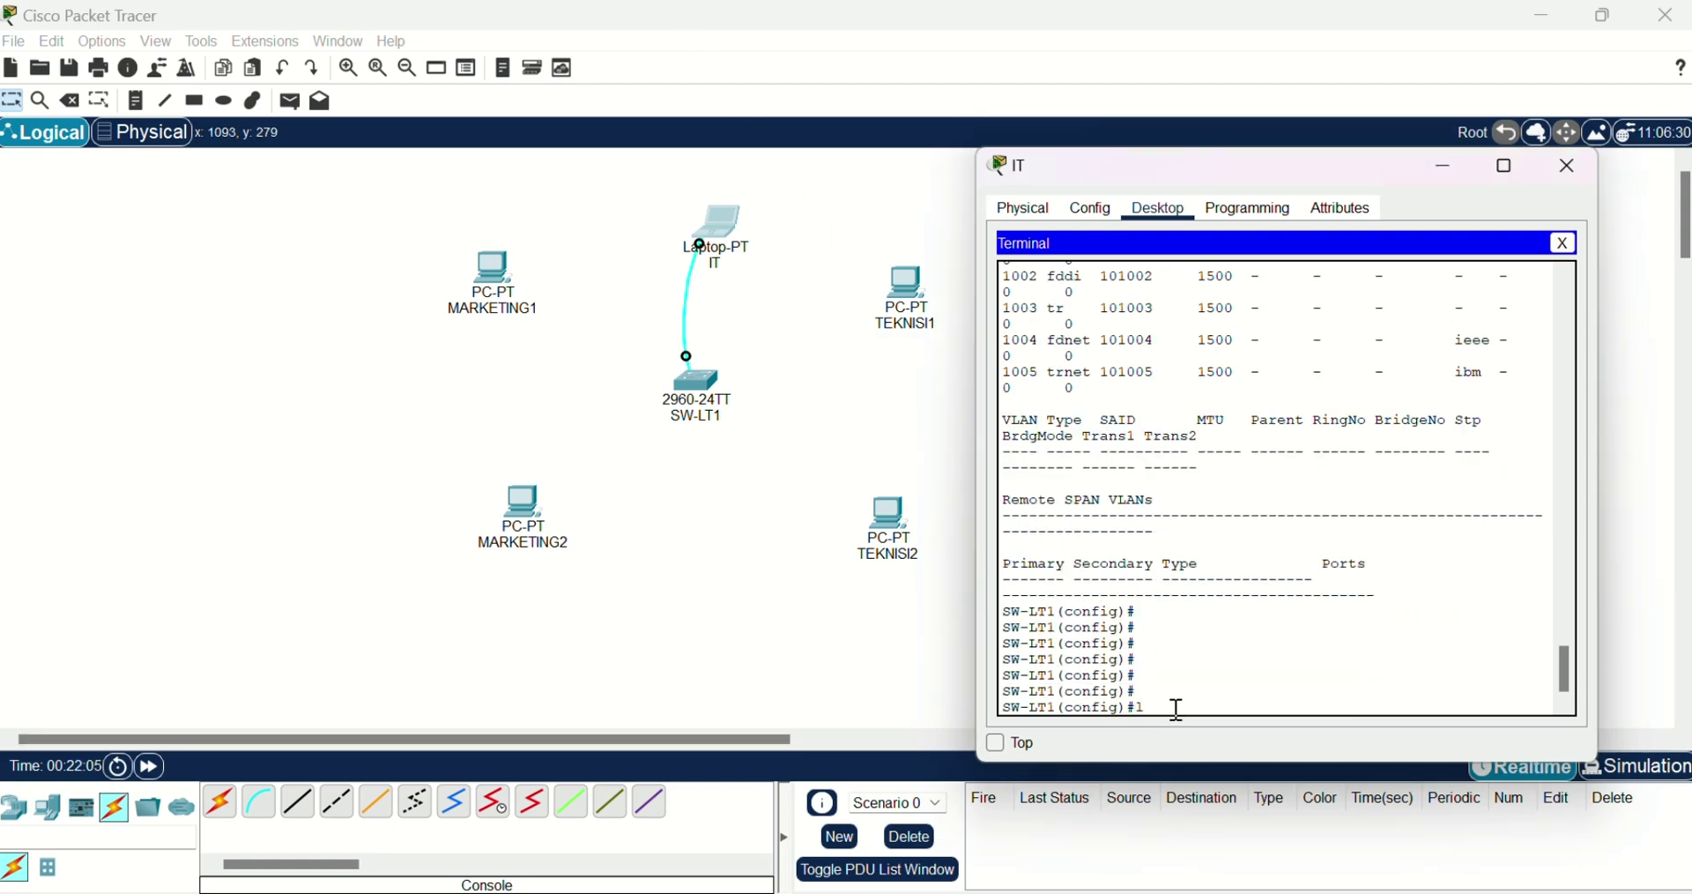
# Enter the console line configuration with line con 0 and set the console password
pyautogui.write('line con 0')
pyautogui.press('Return')
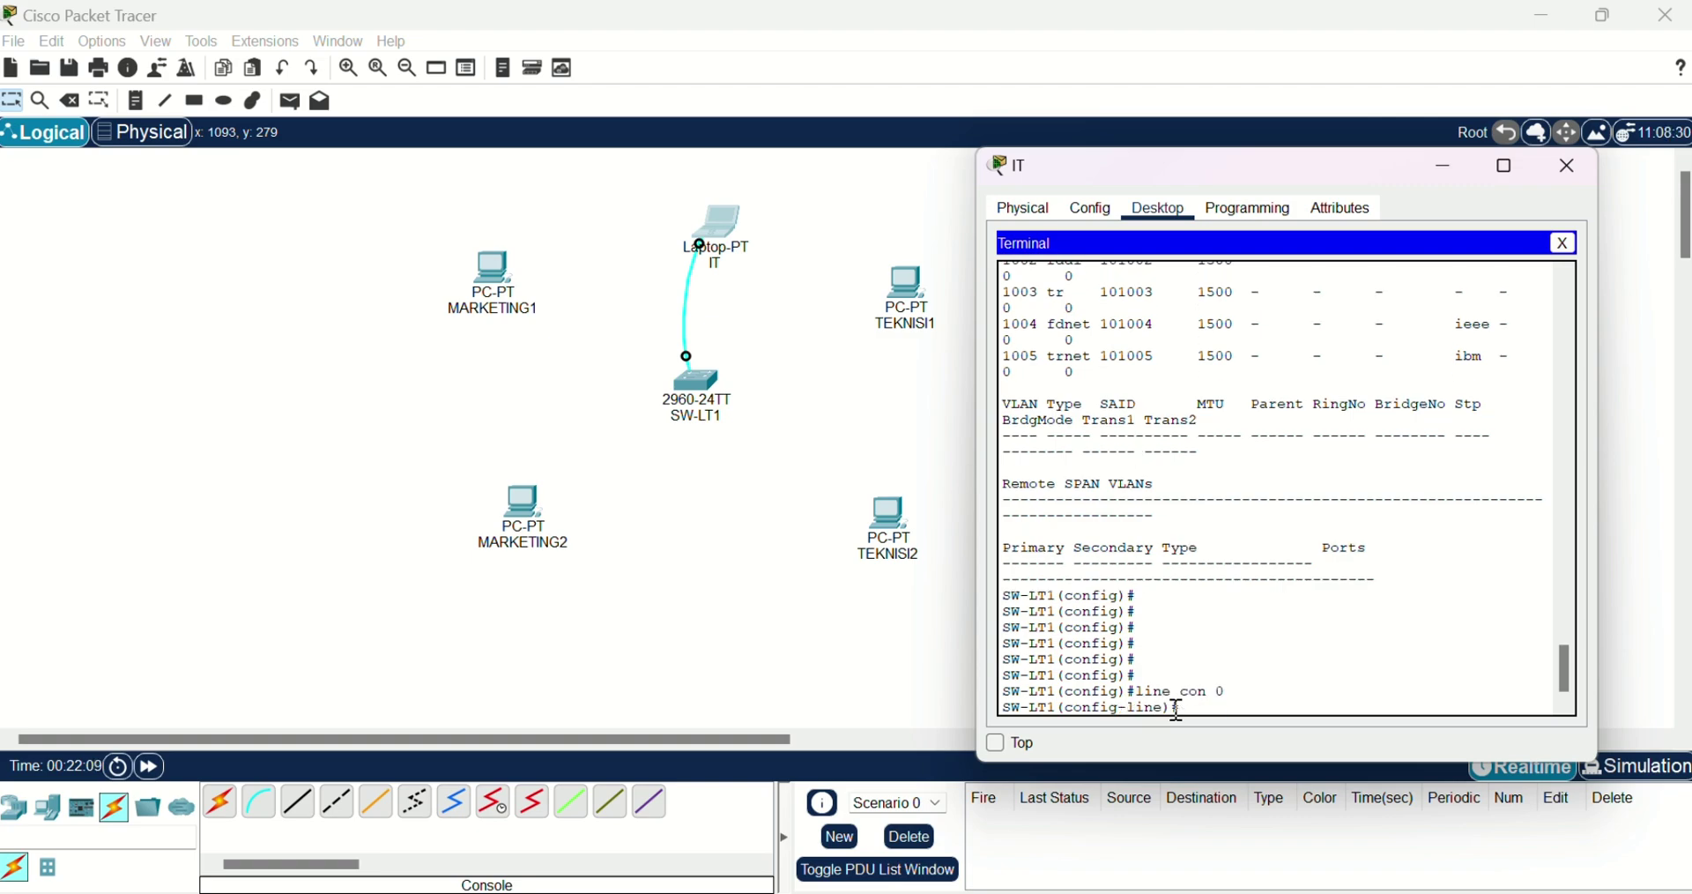
pyautogui.write('password ')
pyautogui.write('vanh')
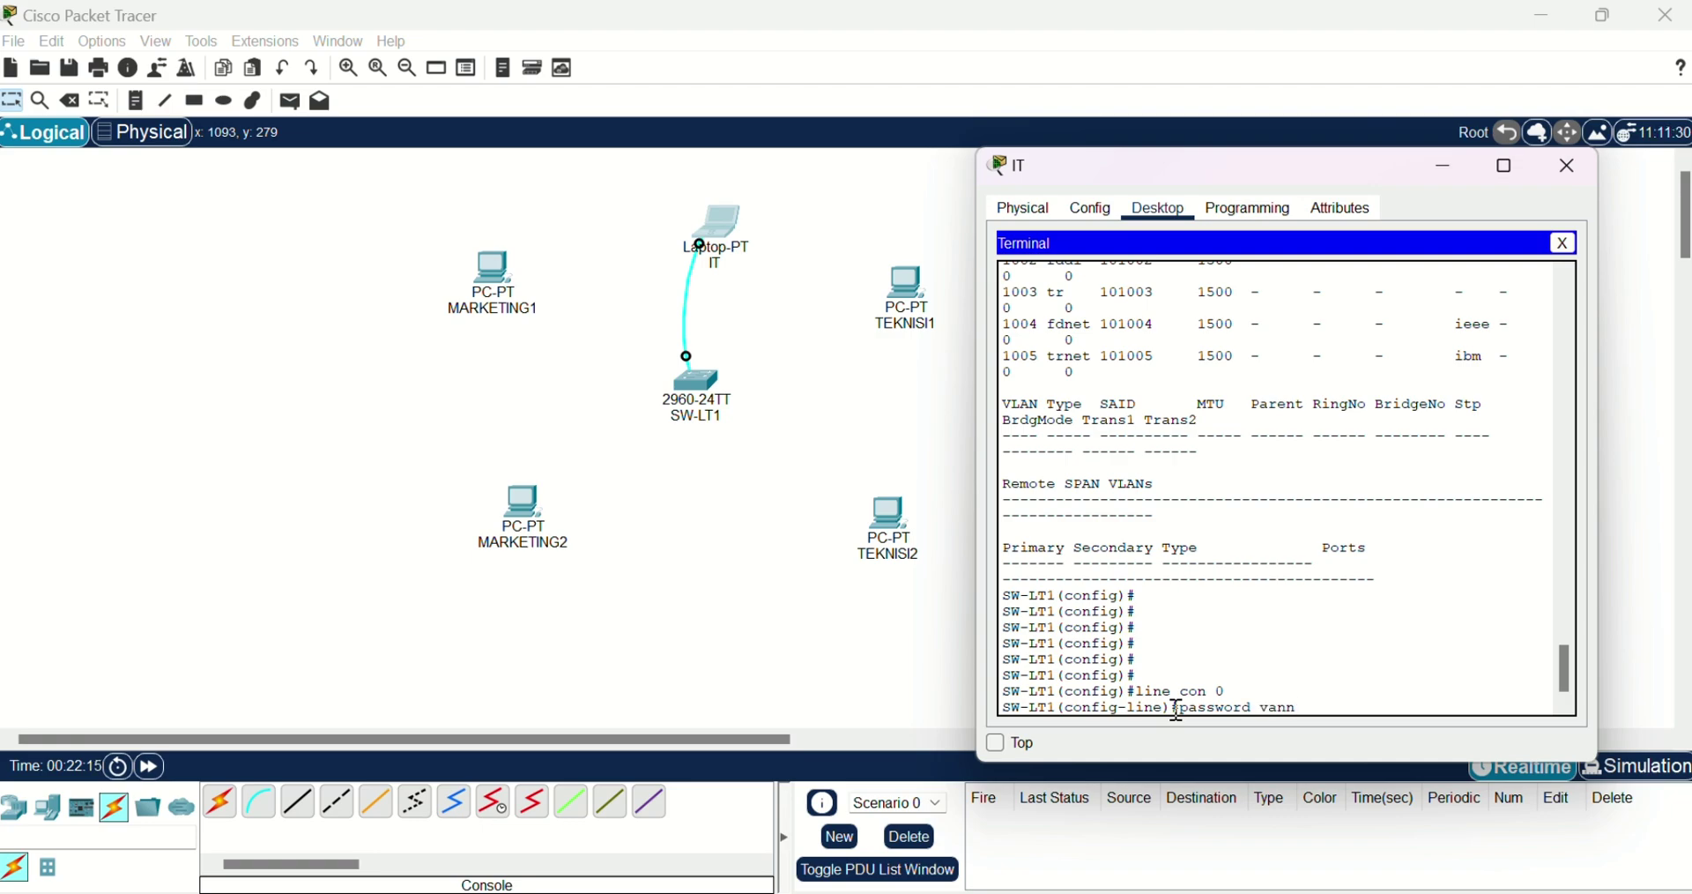
pyautogui.write('ny')
pyautogui.press('Return')
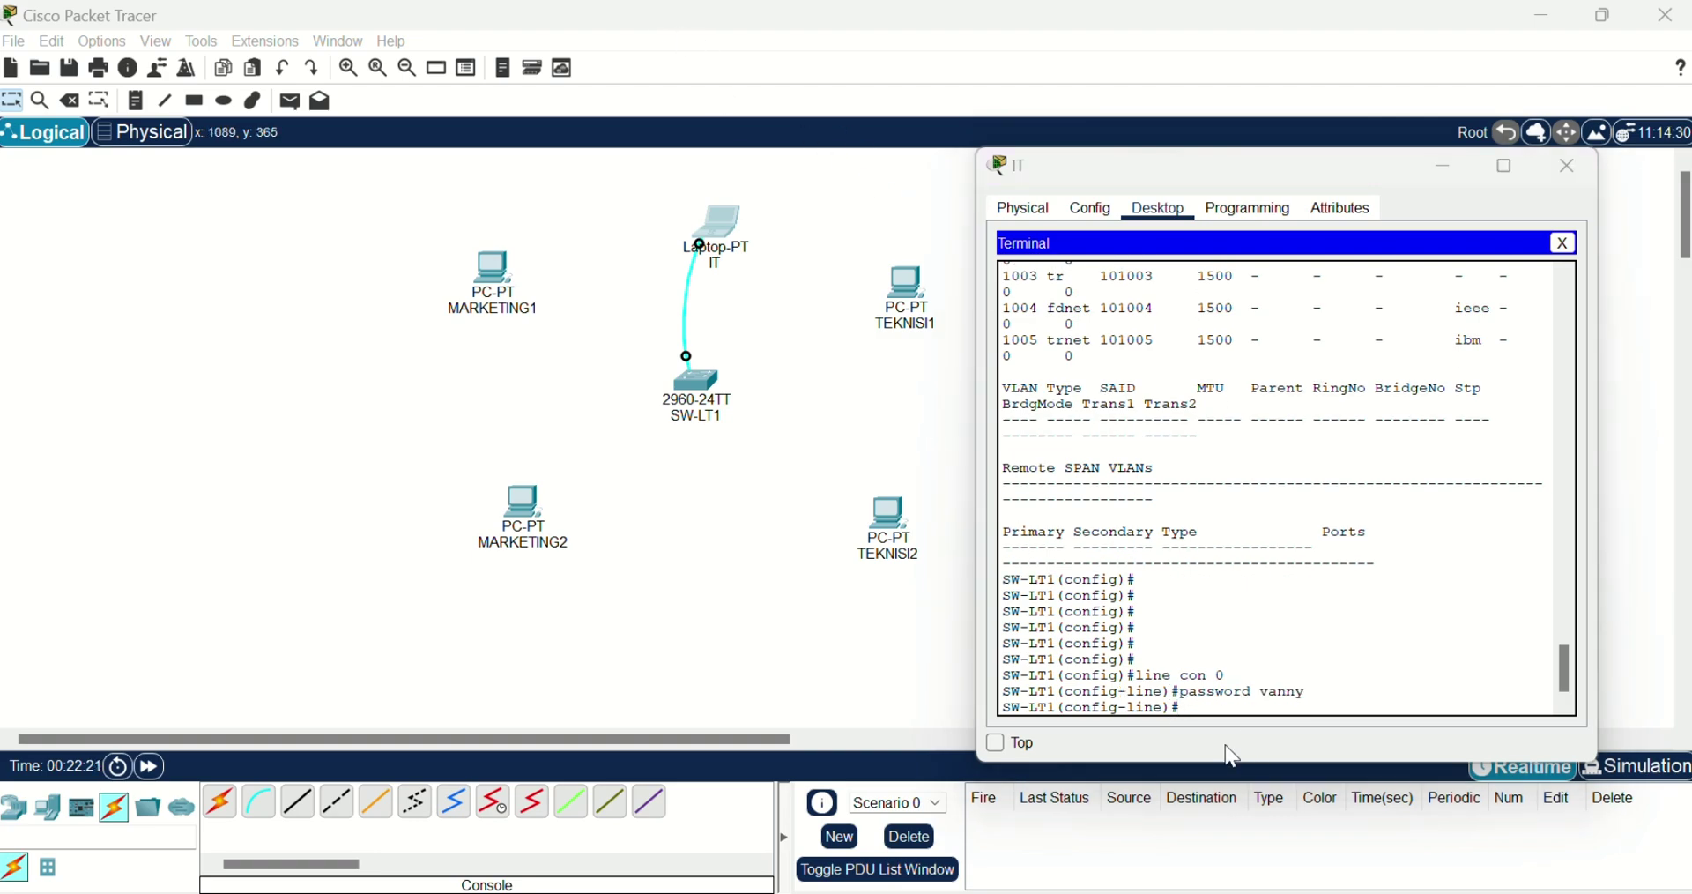
# Set the console line's inactivity timeout to 5 minutes 0 seconds with the exec-timeout 5 0 command
pyautogui.write('exe')
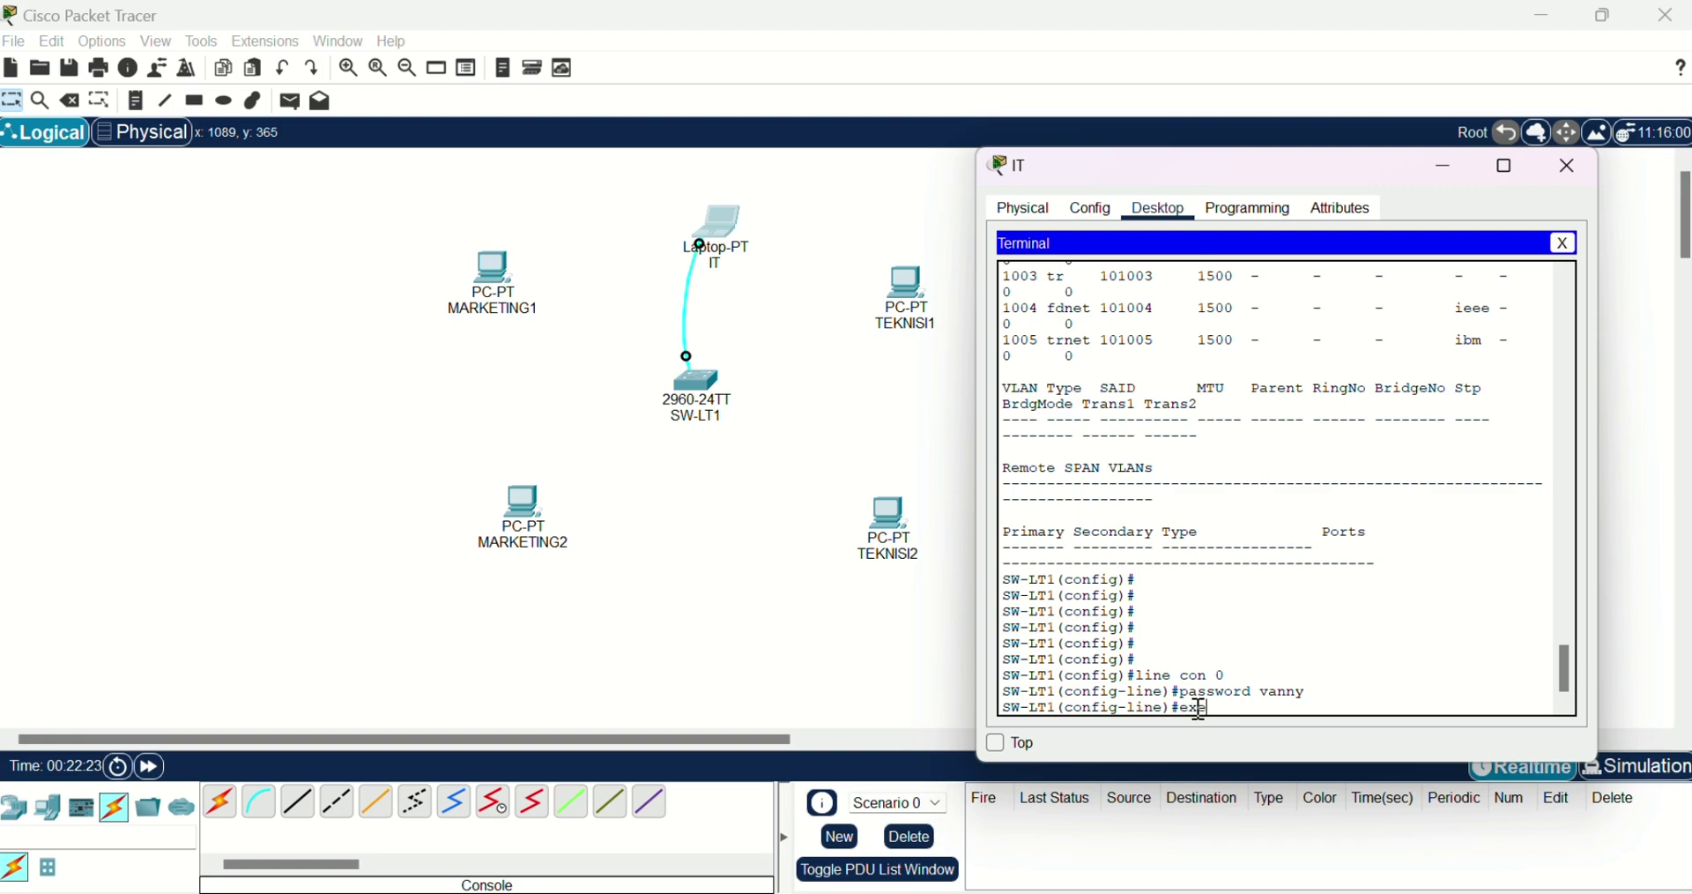
pyautogui.press('Tab')
pyautogui.write('5 0')
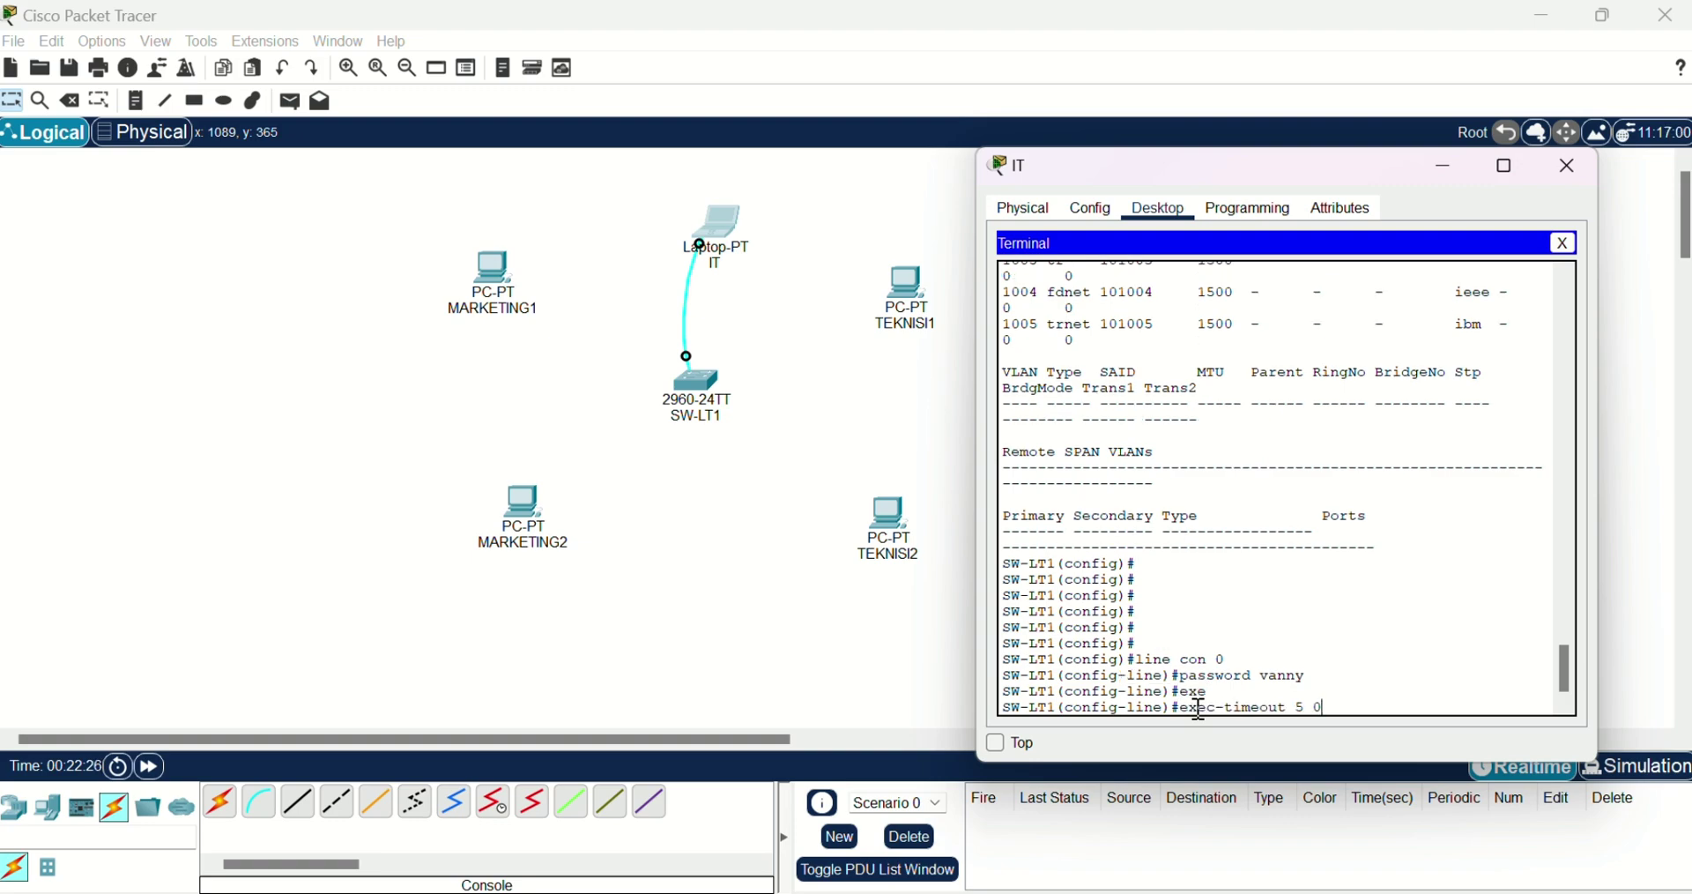
pyautogui.press('Return')
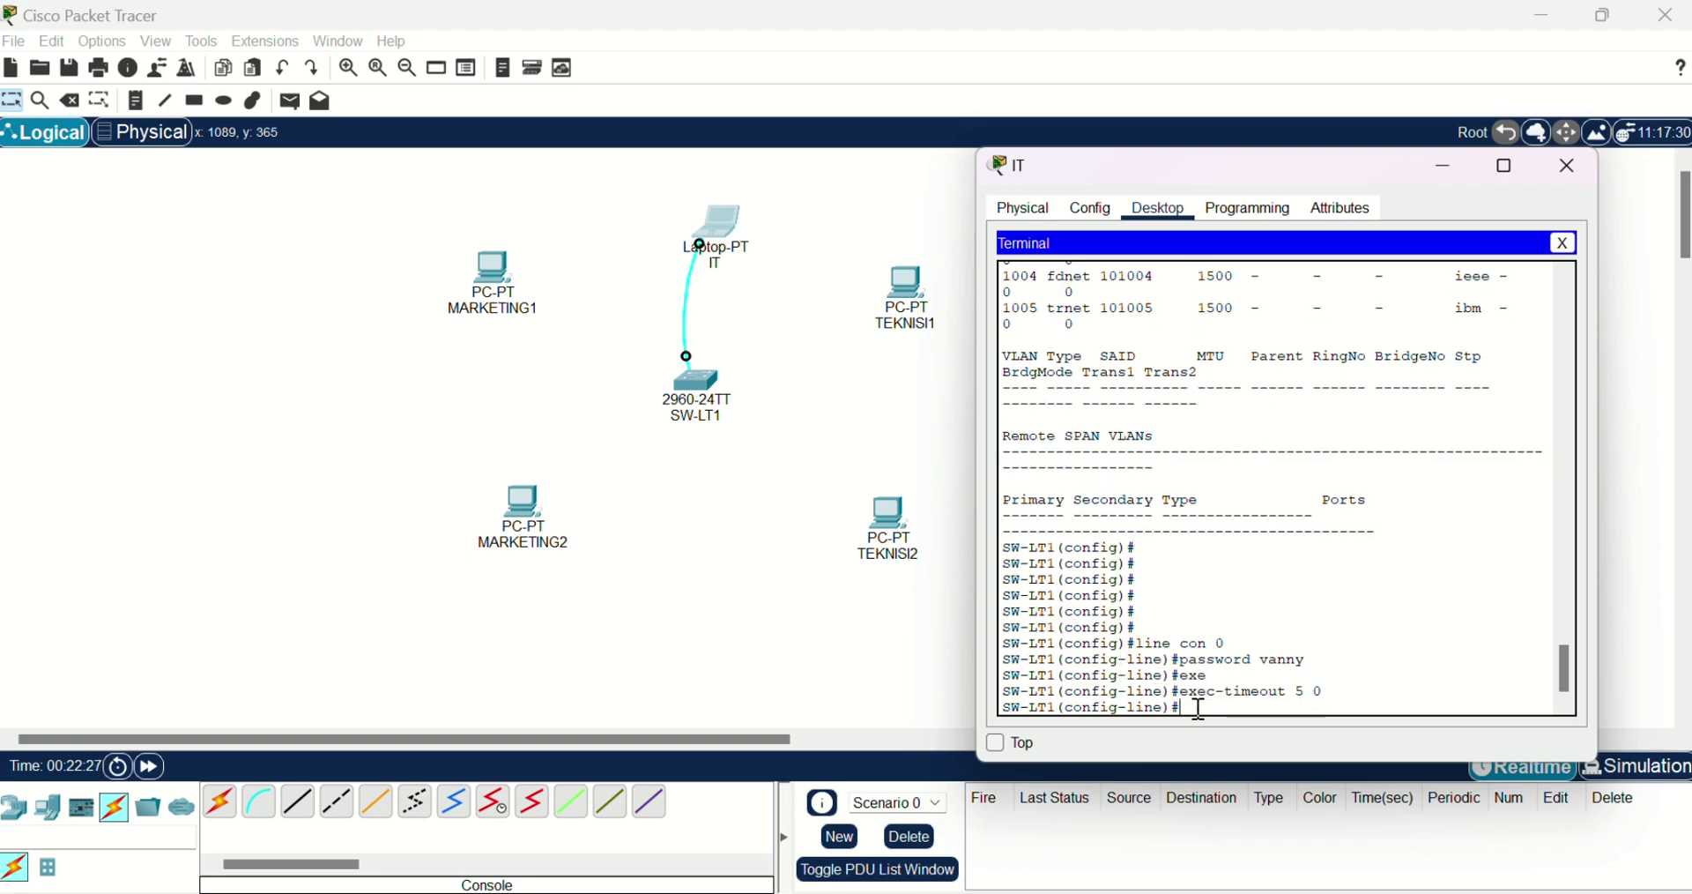
# Enable password checking on the console line with login, and exit to global configuration mode
pyautogui.write('login')
pyautogui.press('Return')
pyautogui.press('Return')
pyautogui.press('Return')
pyautogui.press('Return')
pyautogui.press('Return')
pyautogui.press('Return')
pyautogui.press('Return')
pyautogui.press('Return')
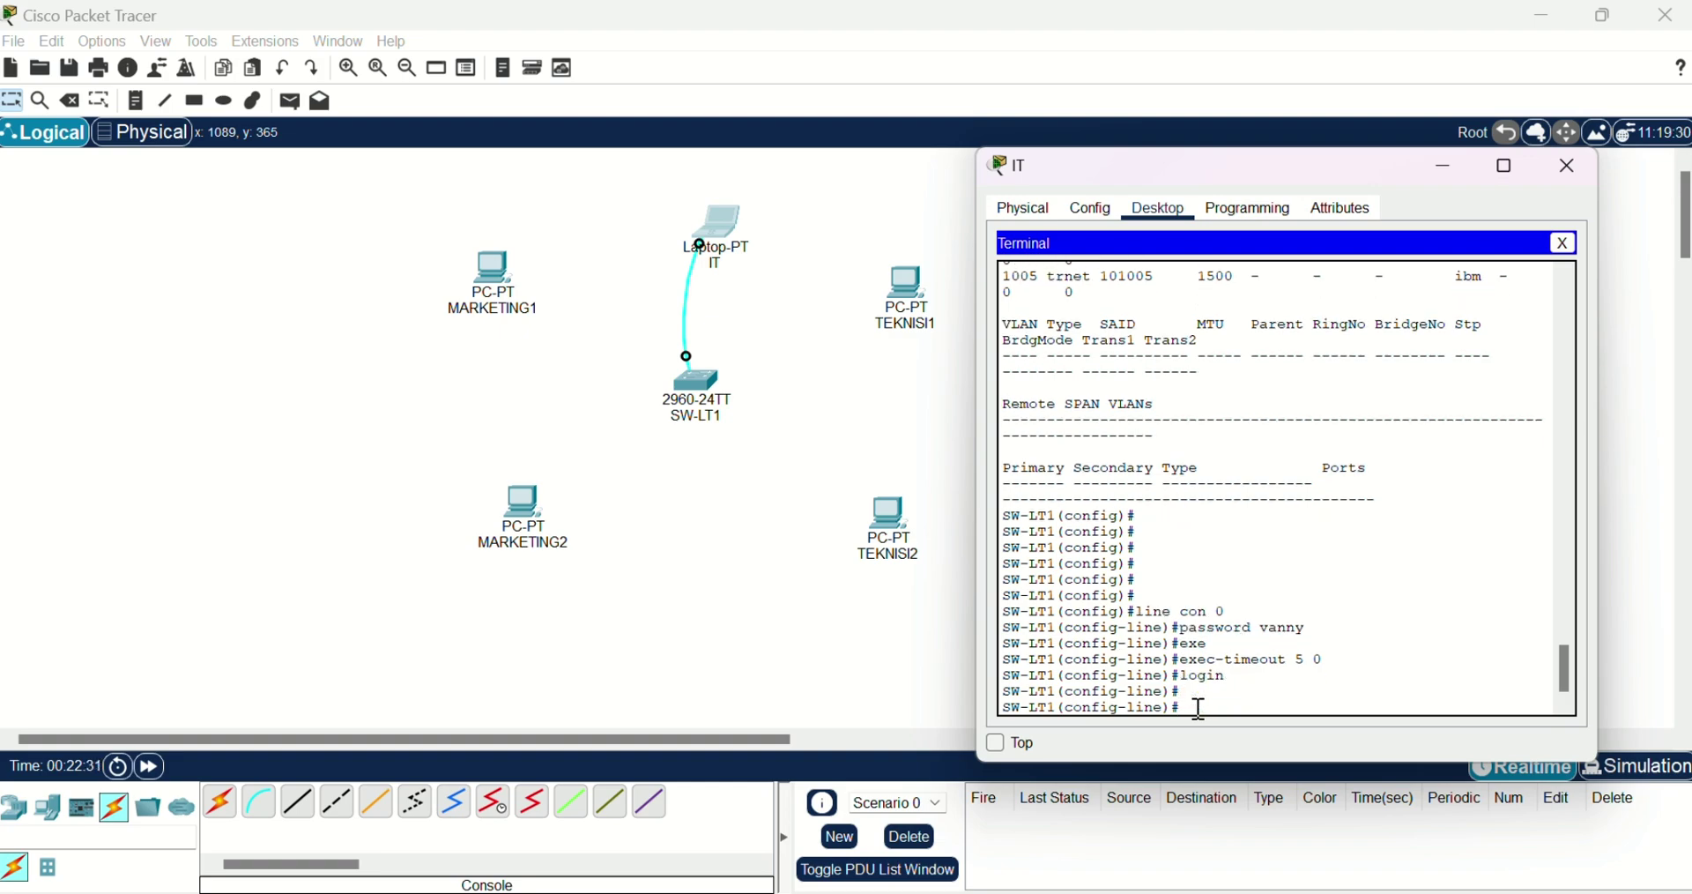
pyautogui.write('exit')
pyautogui.press('Return')
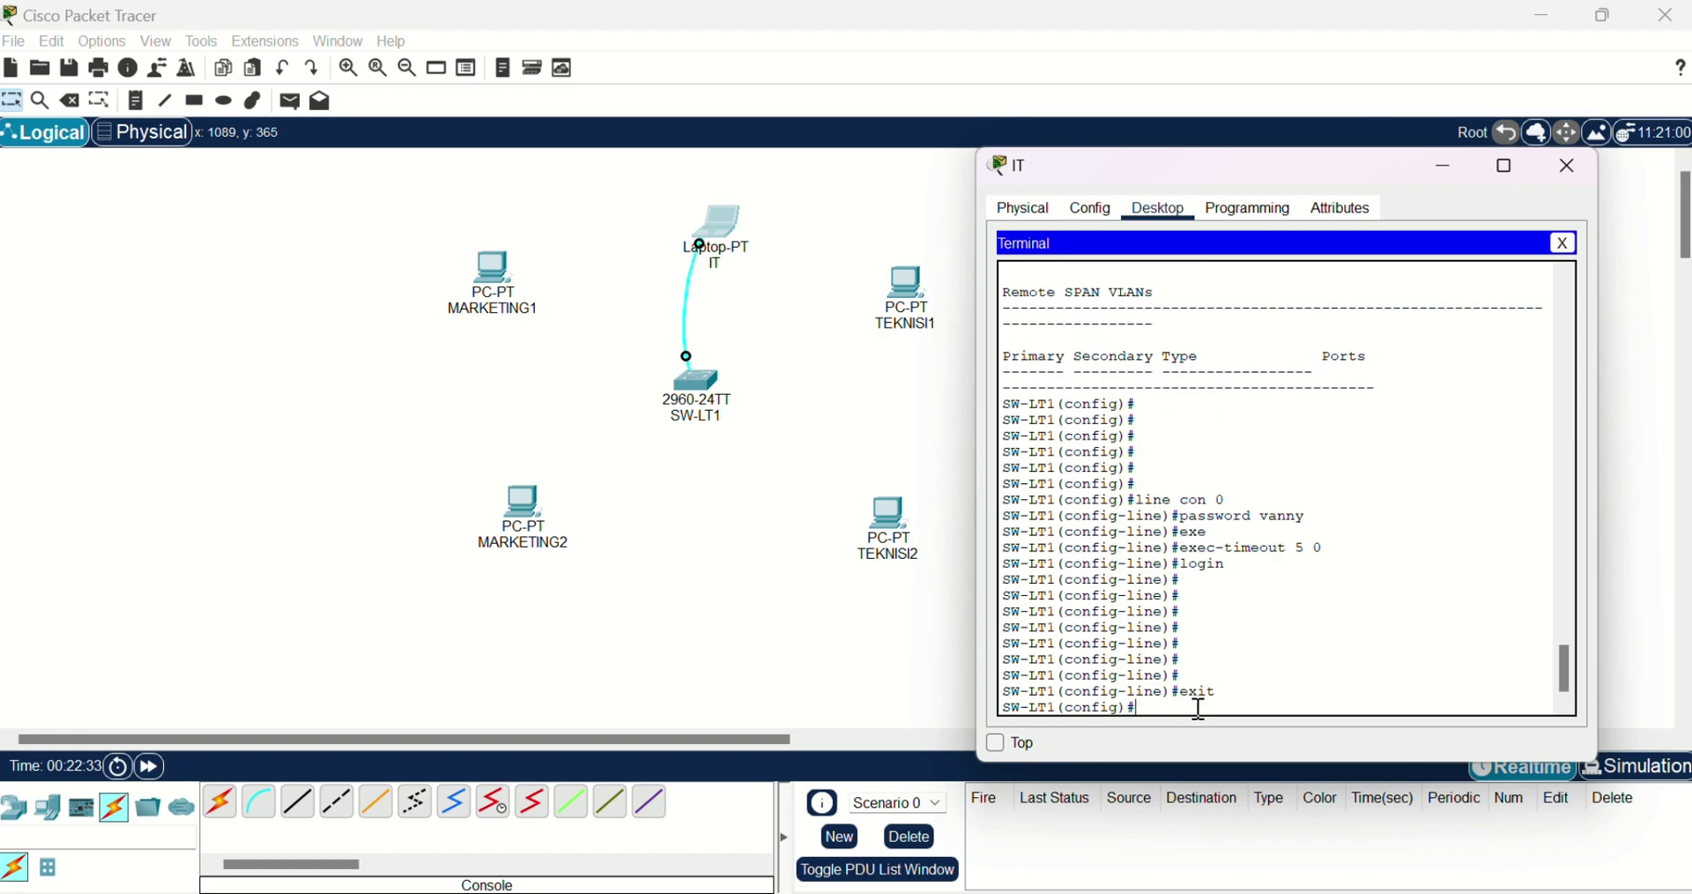
pyautogui.press('Return')
# Enter the virtual terminal line configuration with line vty 0 4 and set the remote access password
pyautogui.write('l')
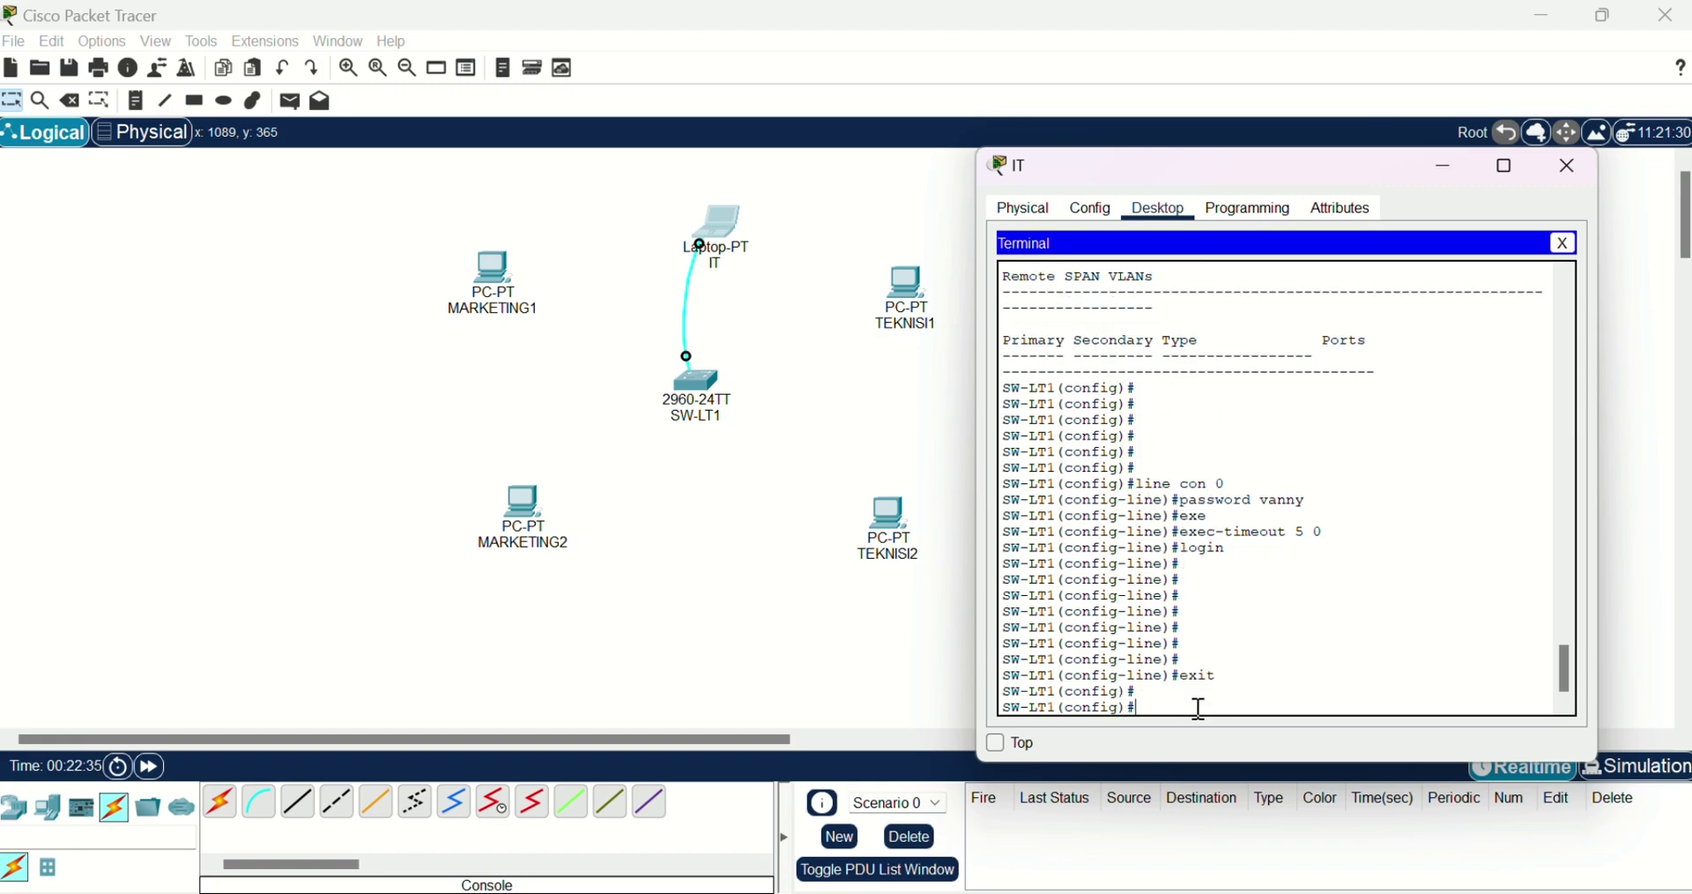
pyautogui.write('ine vy')
pyautogui.press('BackSpace')
pyautogui.write('ty 0 4')
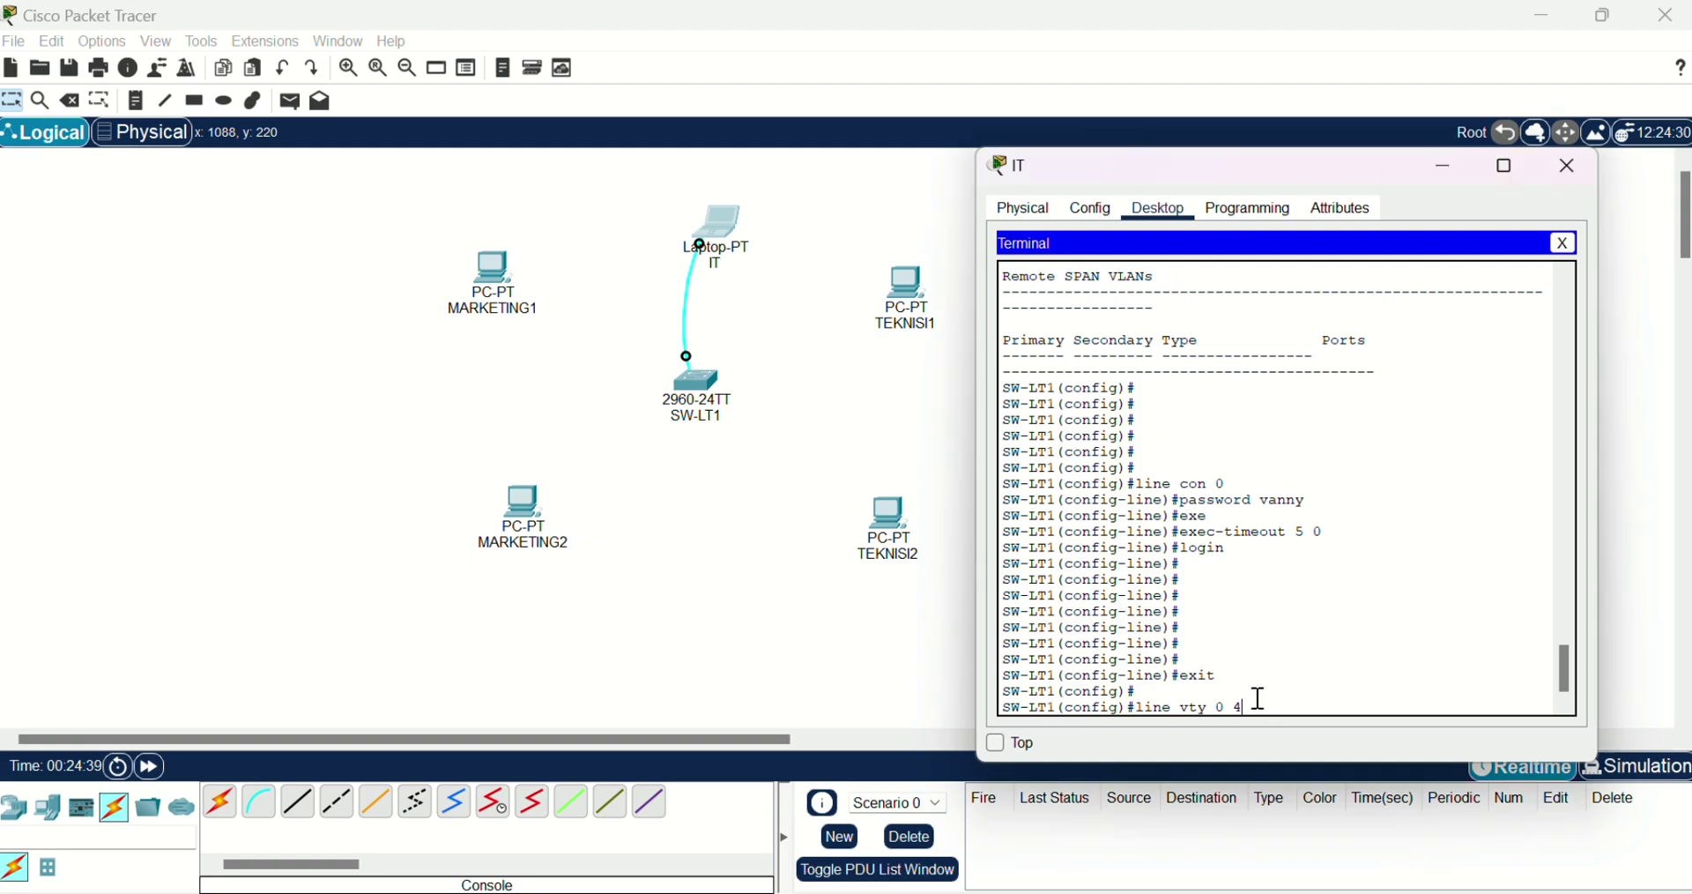
pyautogui.press('Return')
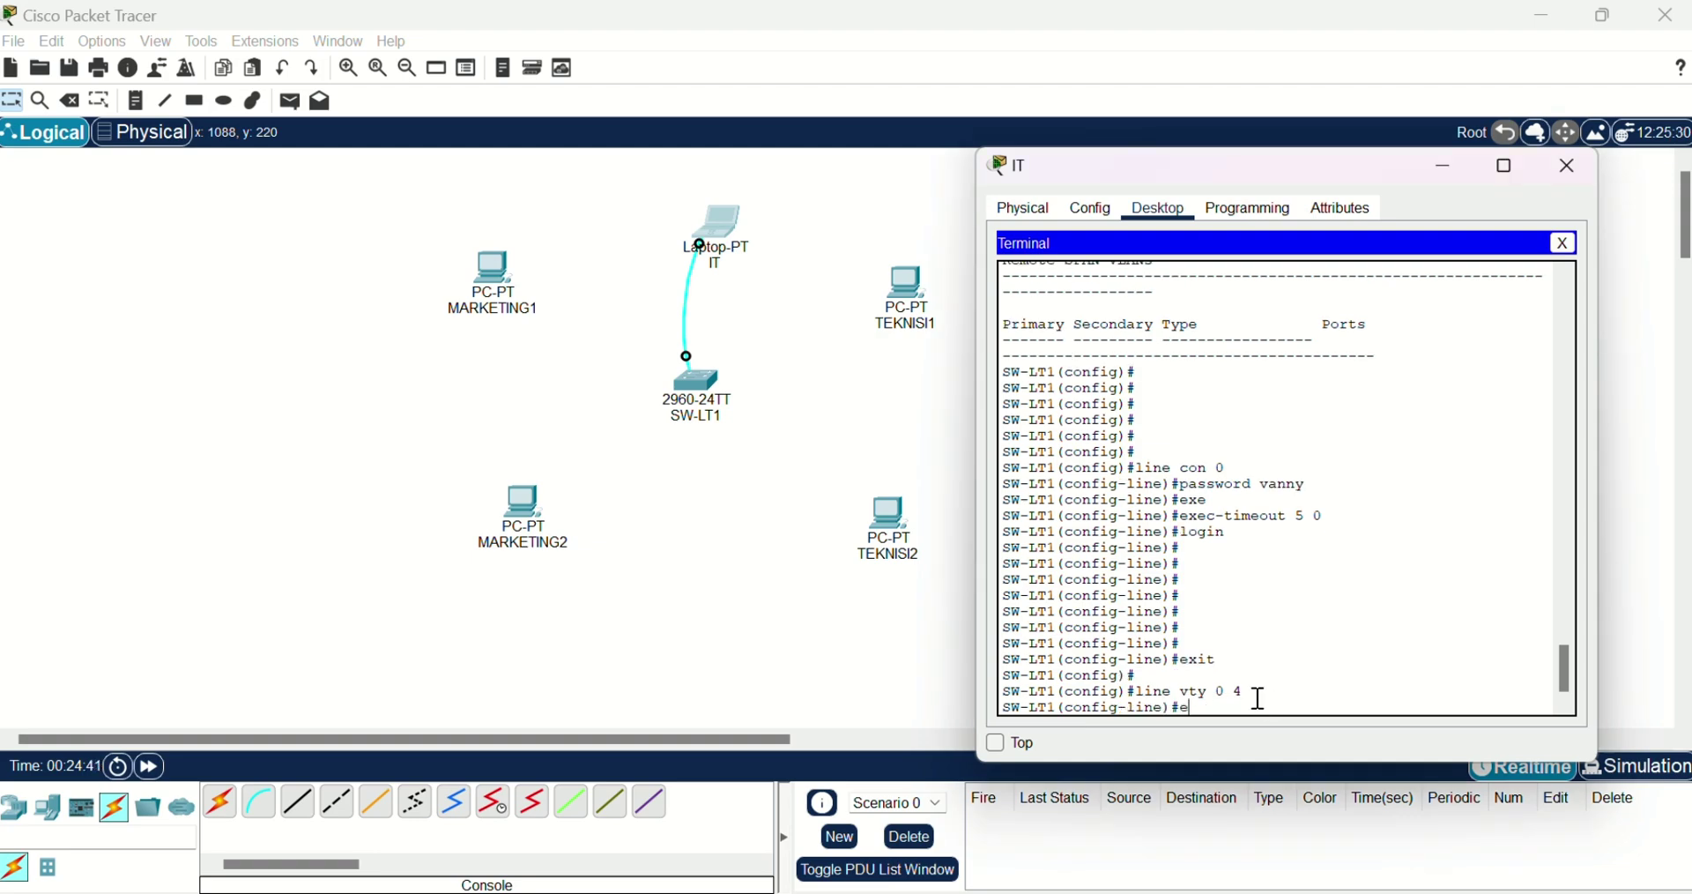
pyautogui.press('BackSpace')
pyautogui.write('password')
pyautogui.write('d vanny')
pyautogui.press('Return')
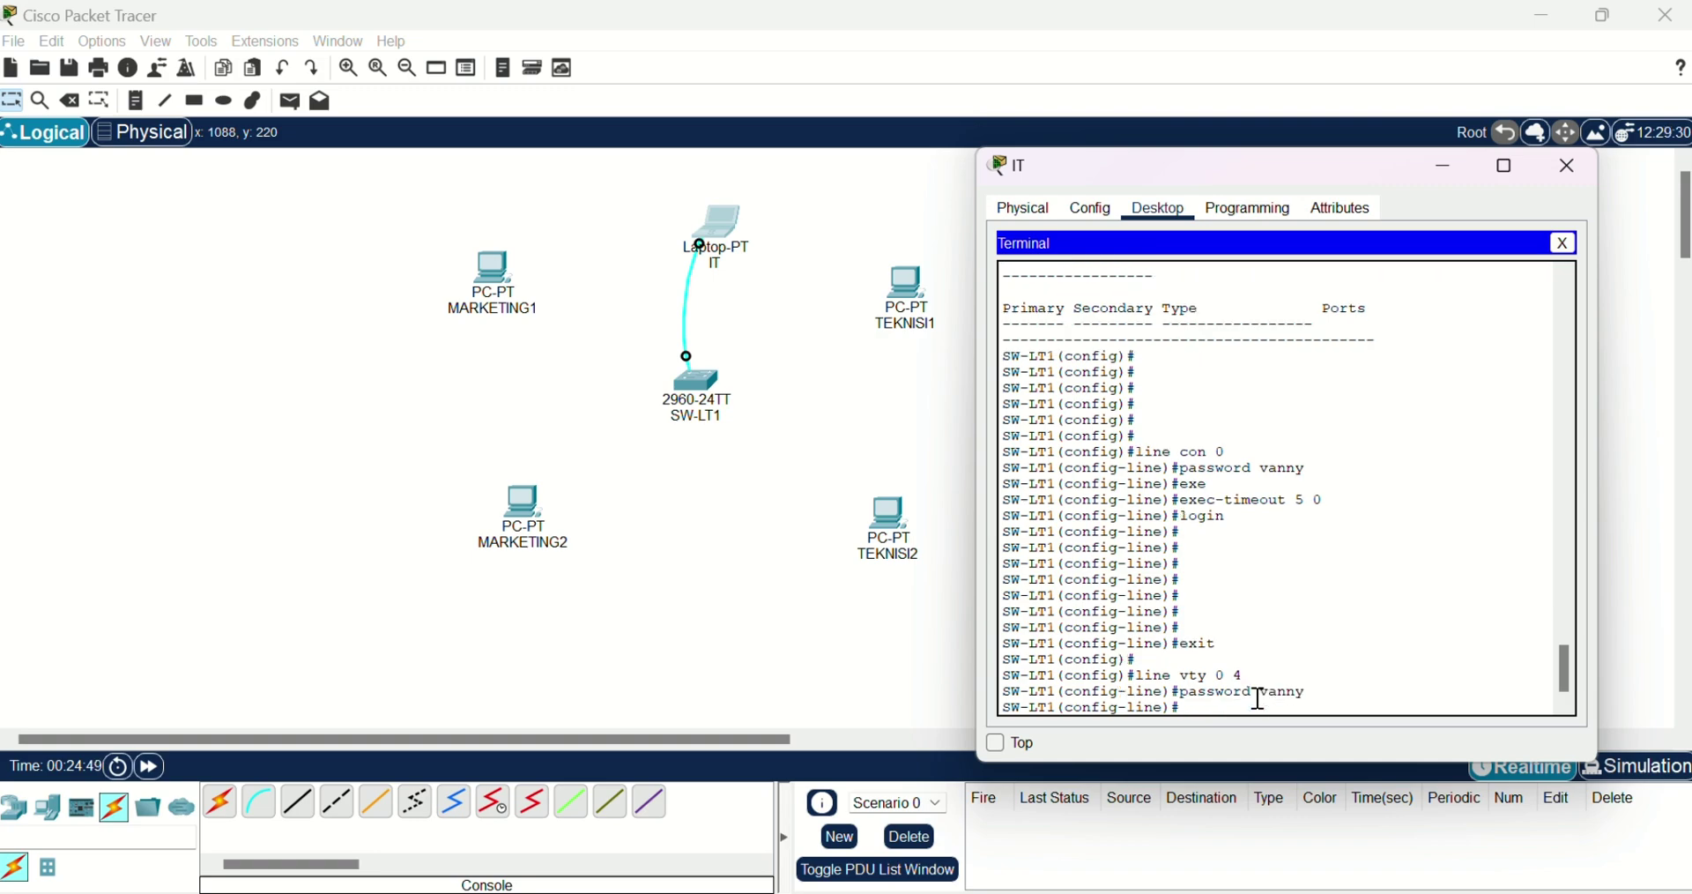
# Enable login on the vty lines and exit back to global configuration mode
pyautogui.write('login')
pyautogui.press('Return')
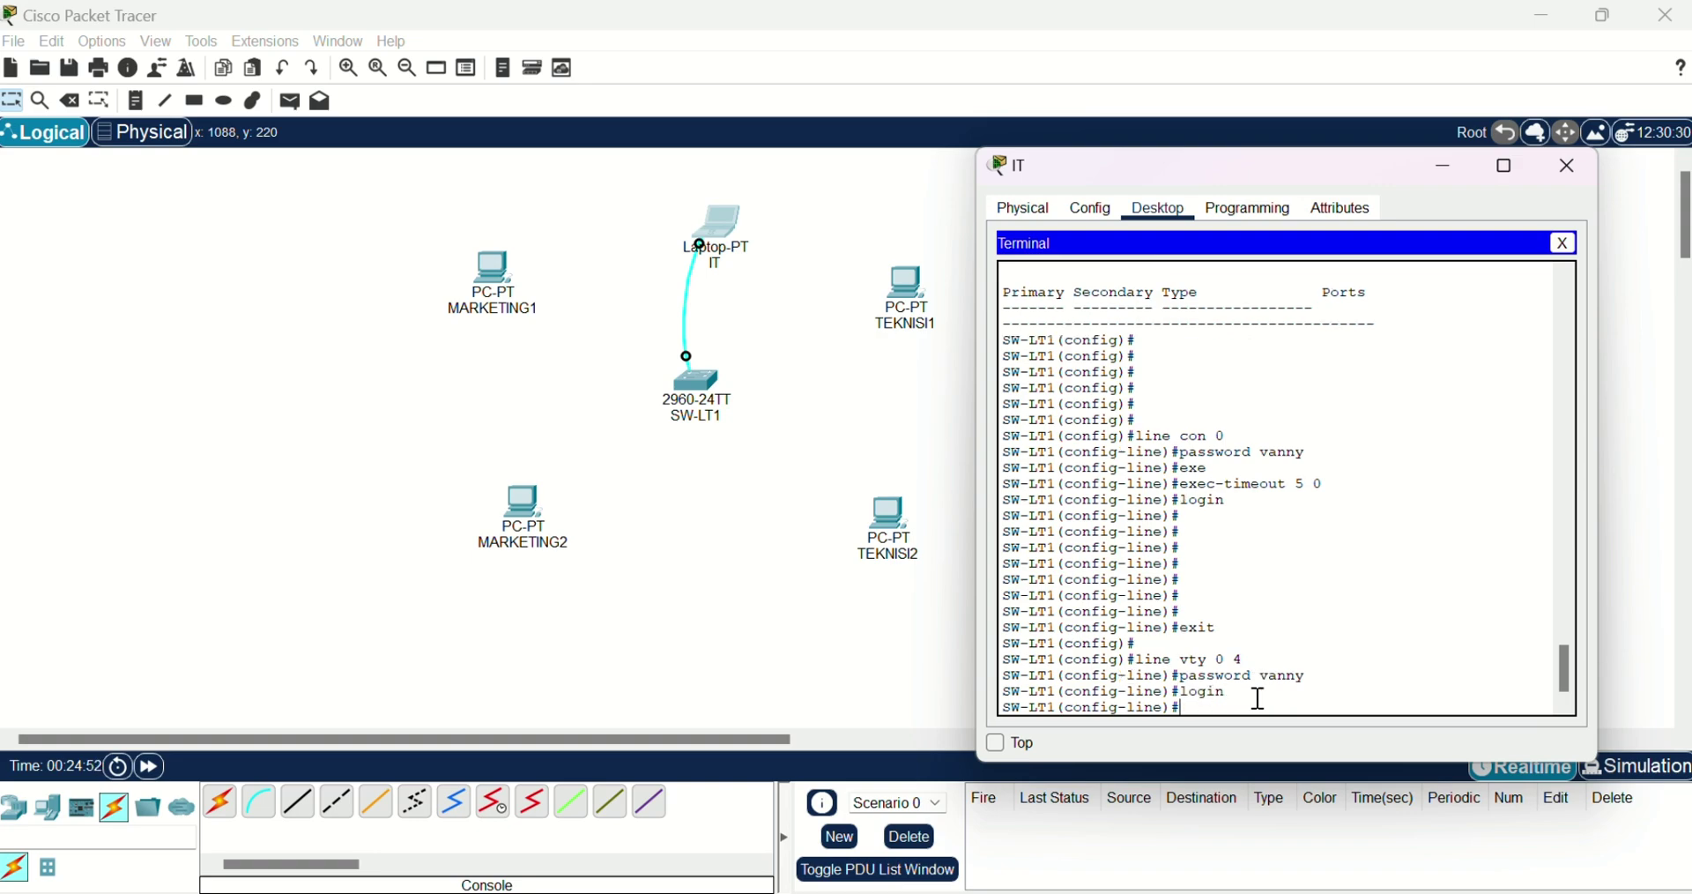
pyautogui.write('exit')
pyautogui.press('Return')
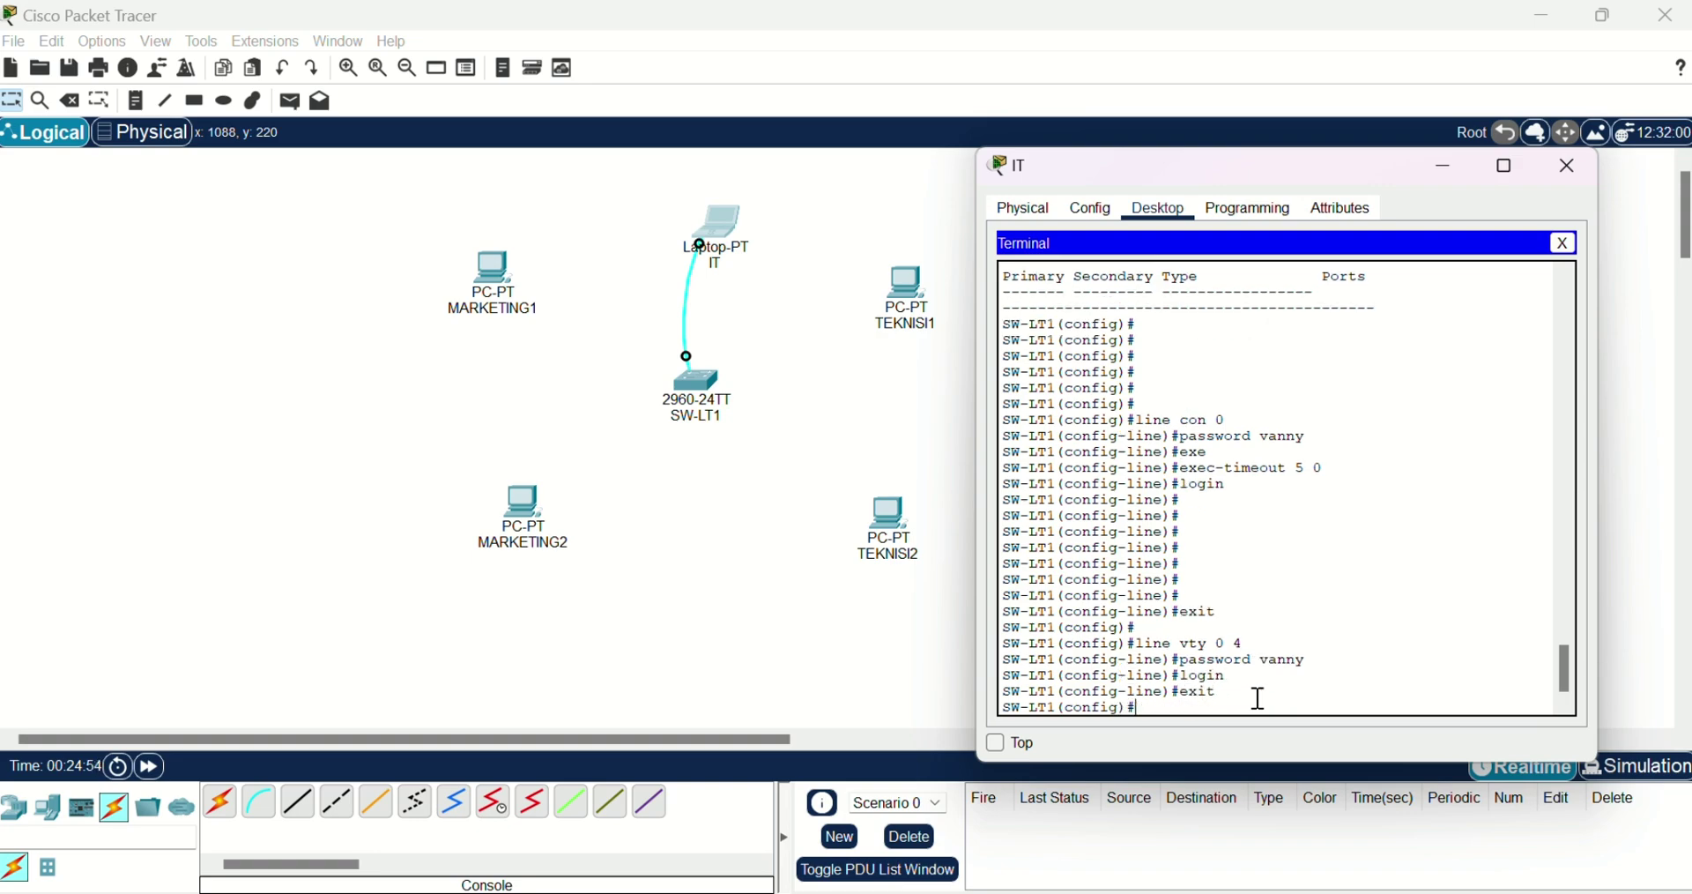
pyautogui.press('Return')
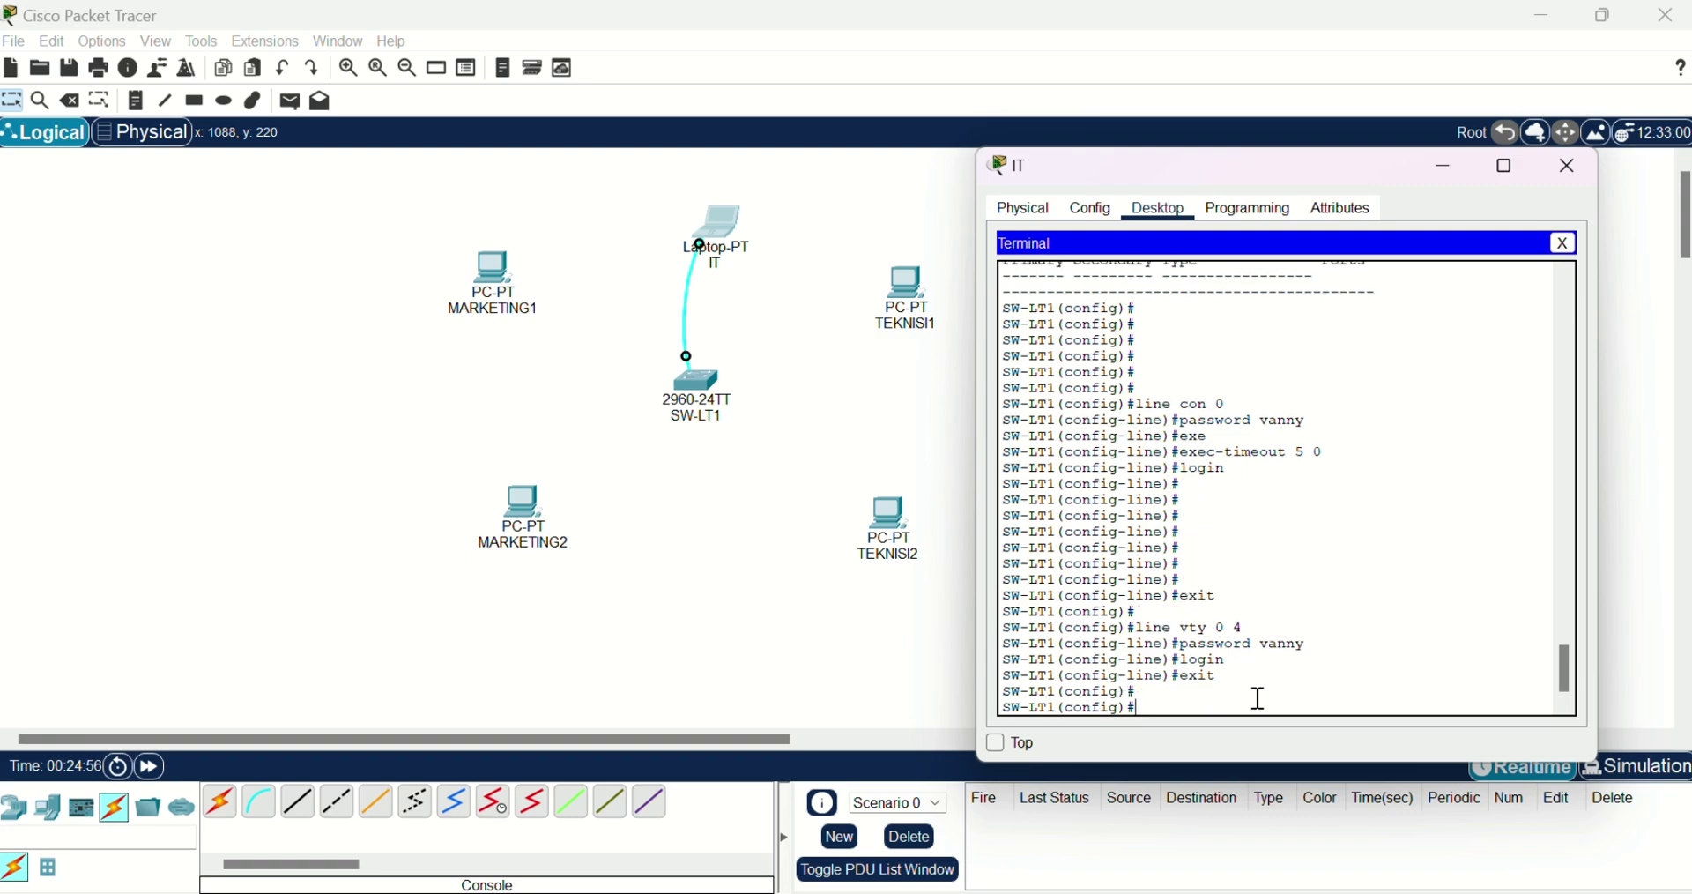
# Set the privileged mode password with the enable secret command, and try the login command in global configuration mode
pyautogui.write('enable secret vanny')
pyautogui.press('Return')
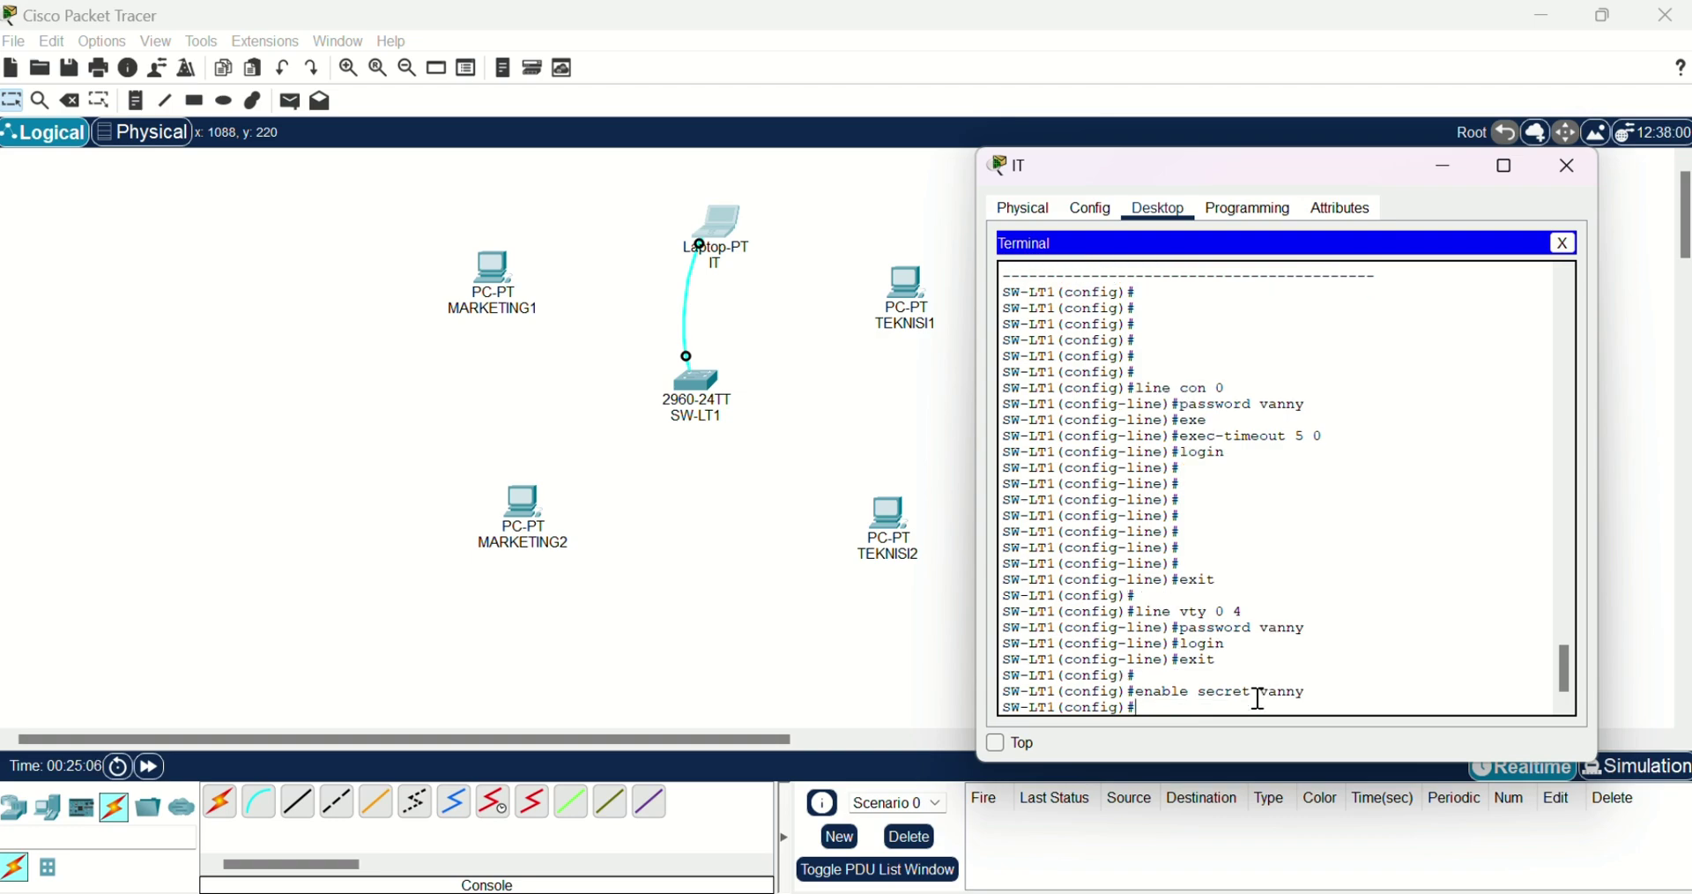
pyautogui.write('login')
pyautogui.press('Return')
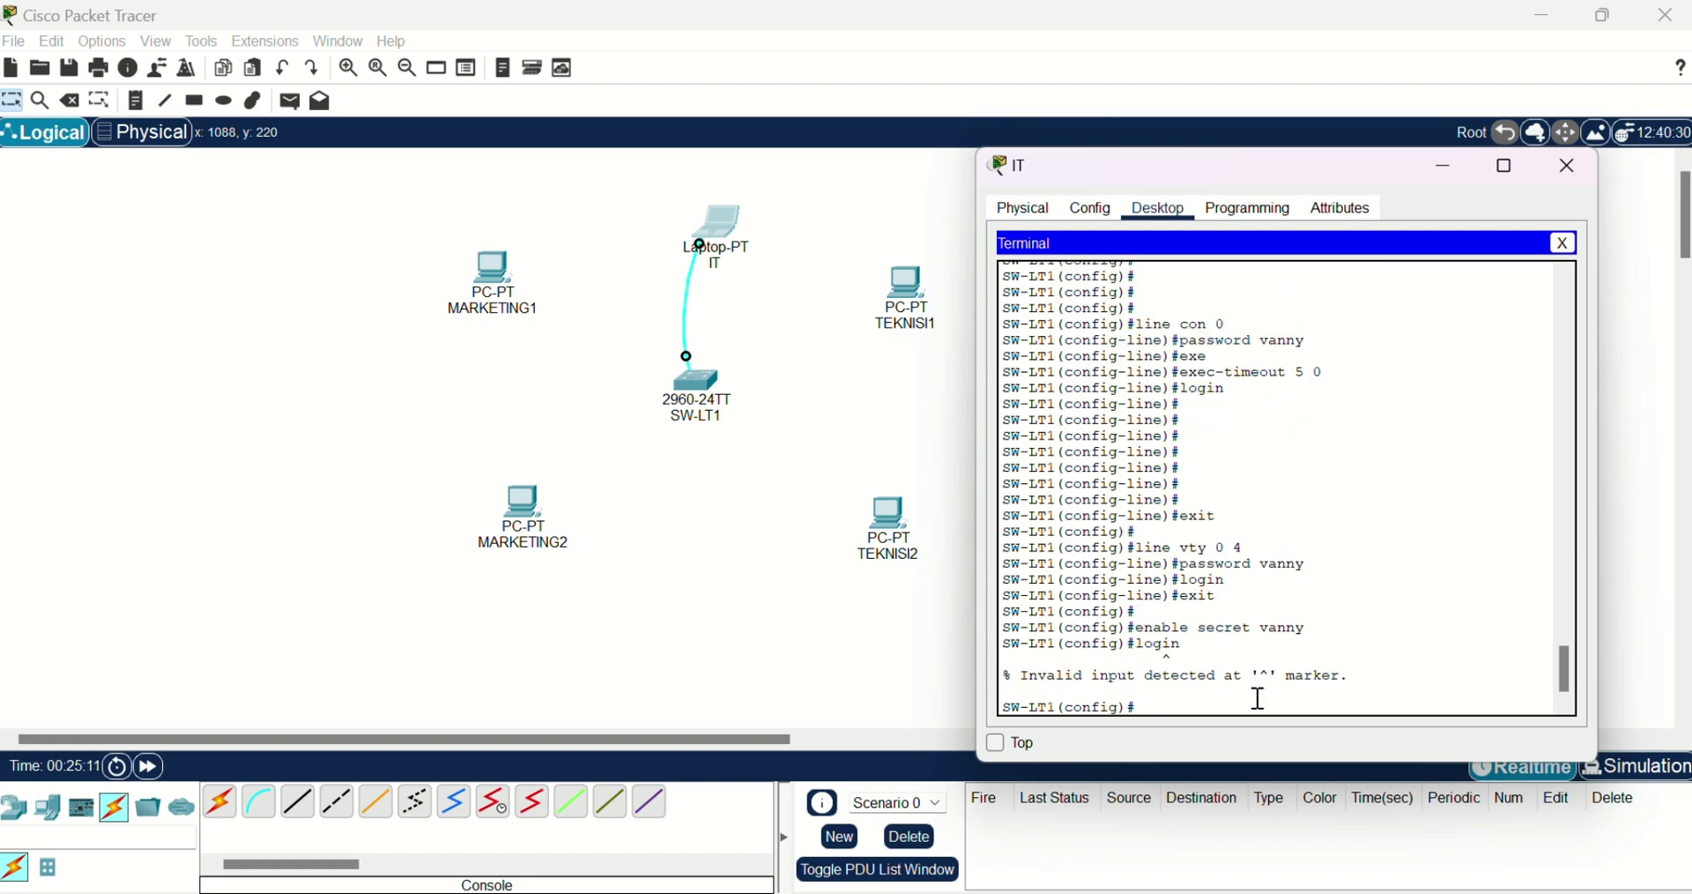
# Log back in to the switch console with the console password and enter privileged mode with the enable password
pyautogui.press('Return')
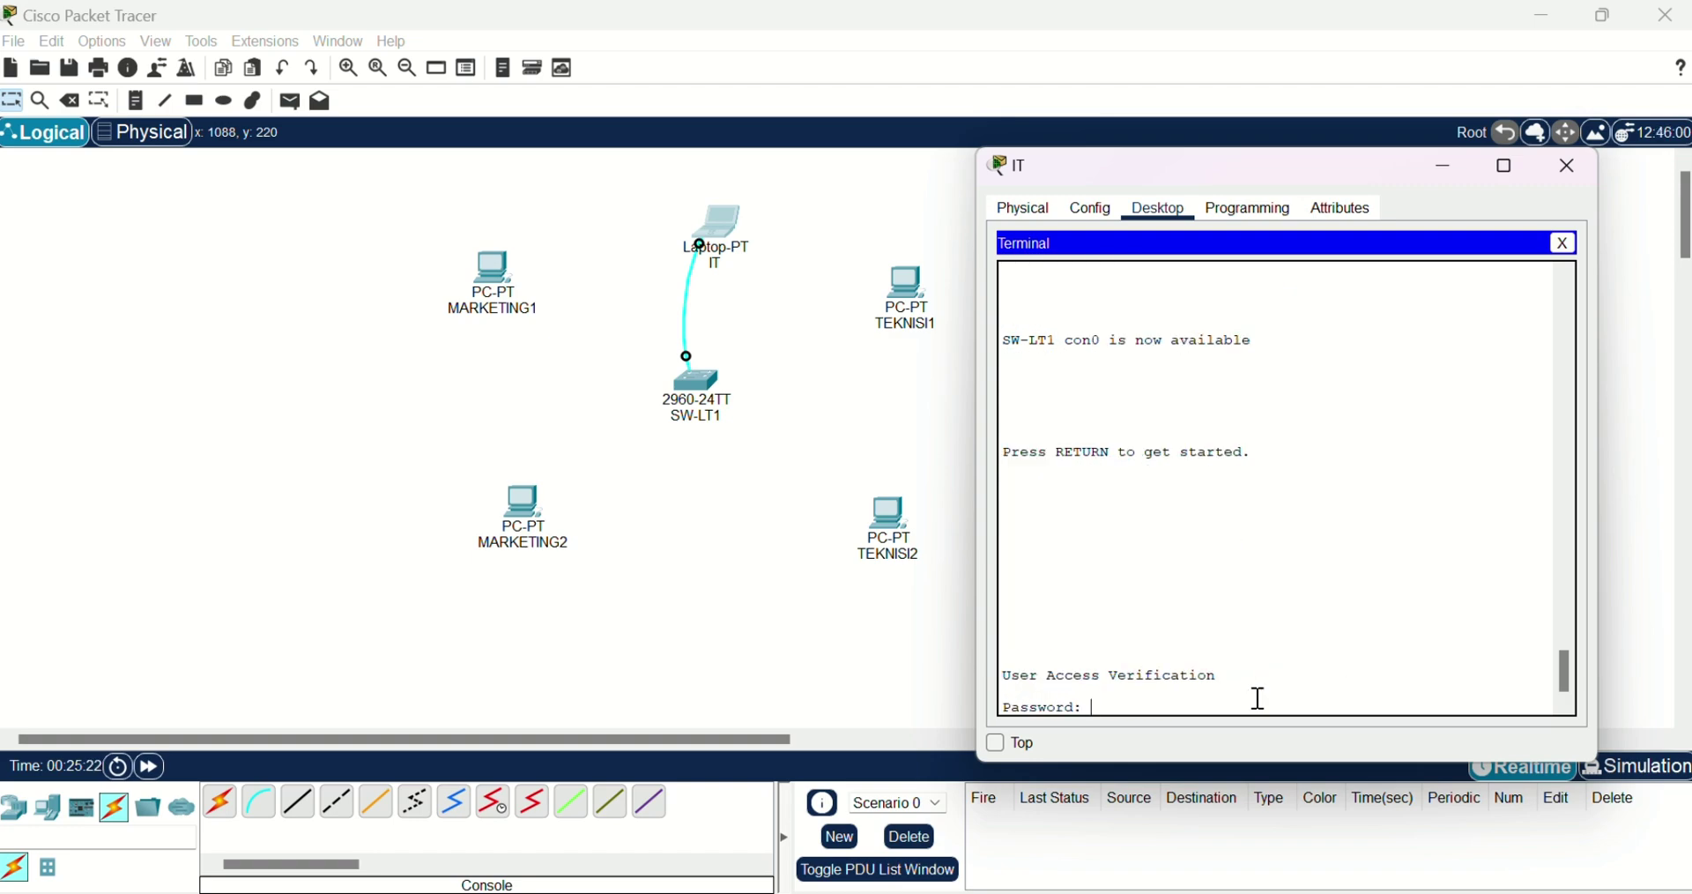
pyautogui.press('Return')
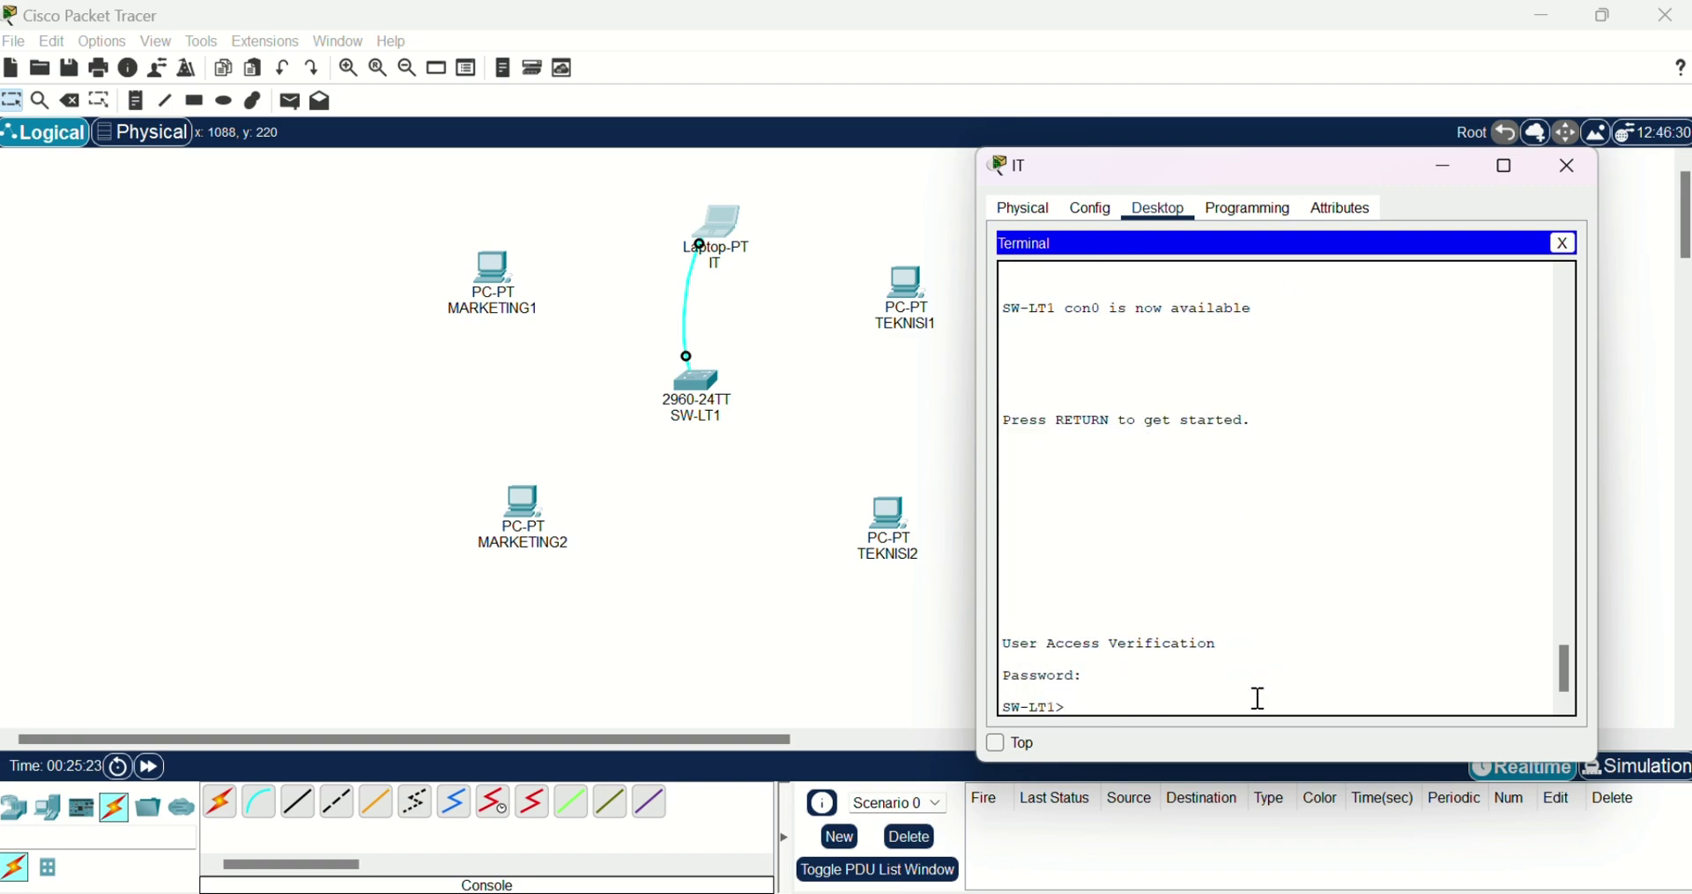
pyautogui.write('en')
pyautogui.press('Return')
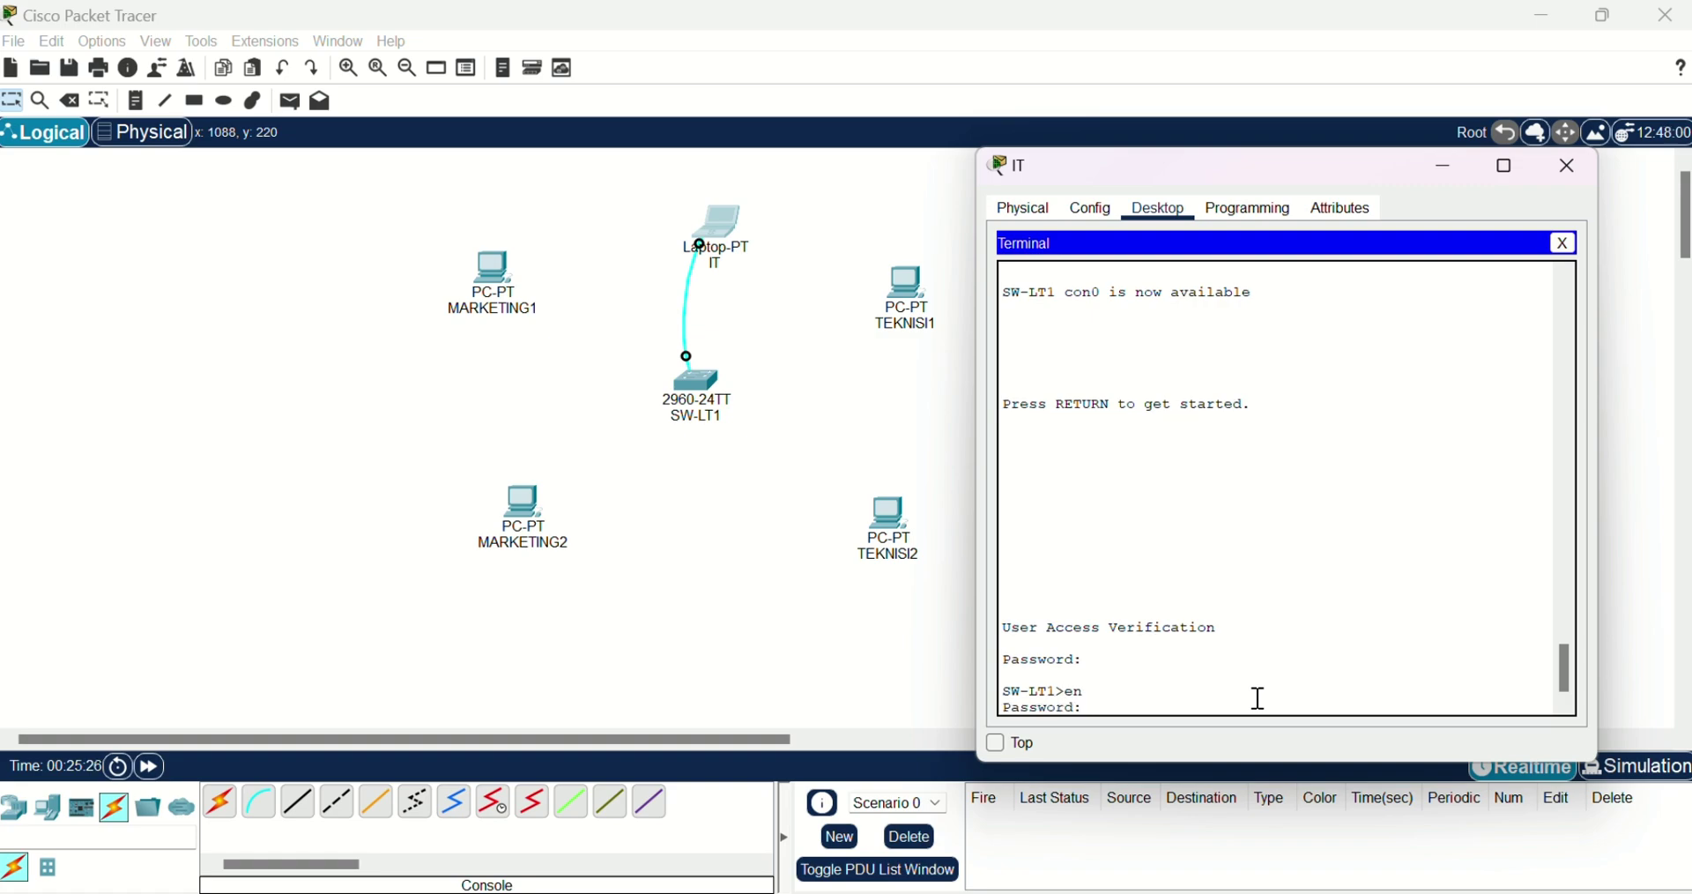
pyautogui.press('Return')
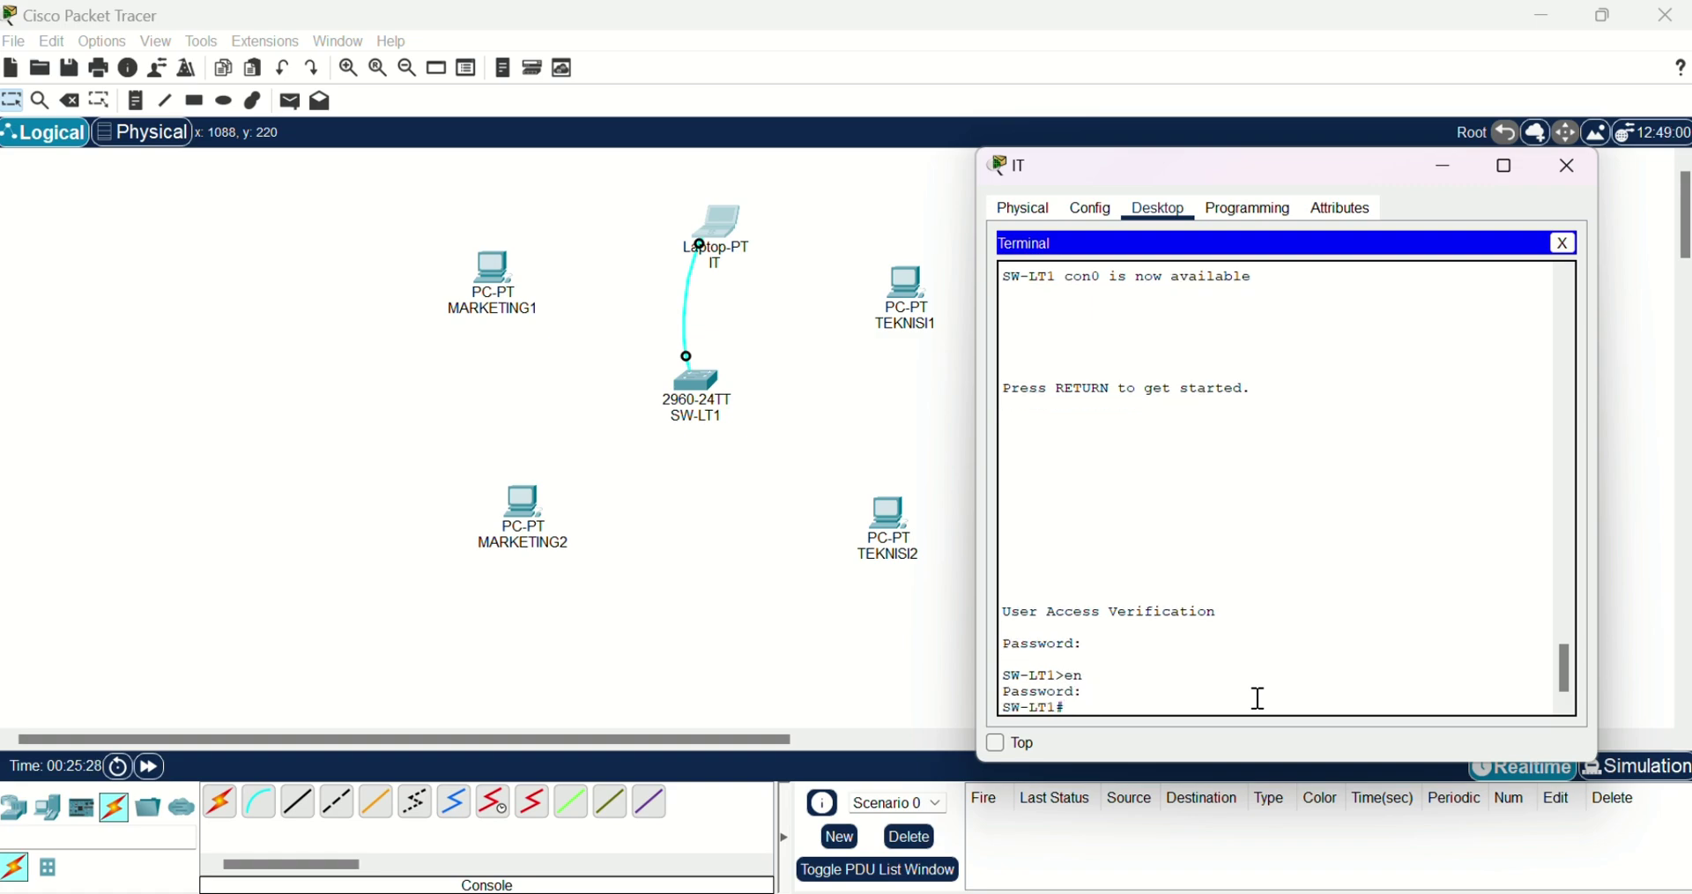
# In global configuration mode, open interface VLAN 30 and assign it IP address 192.168.30.1 with mask 255.255.255.0
pyautogui.write('conf t')
pyautogui.press('Return')
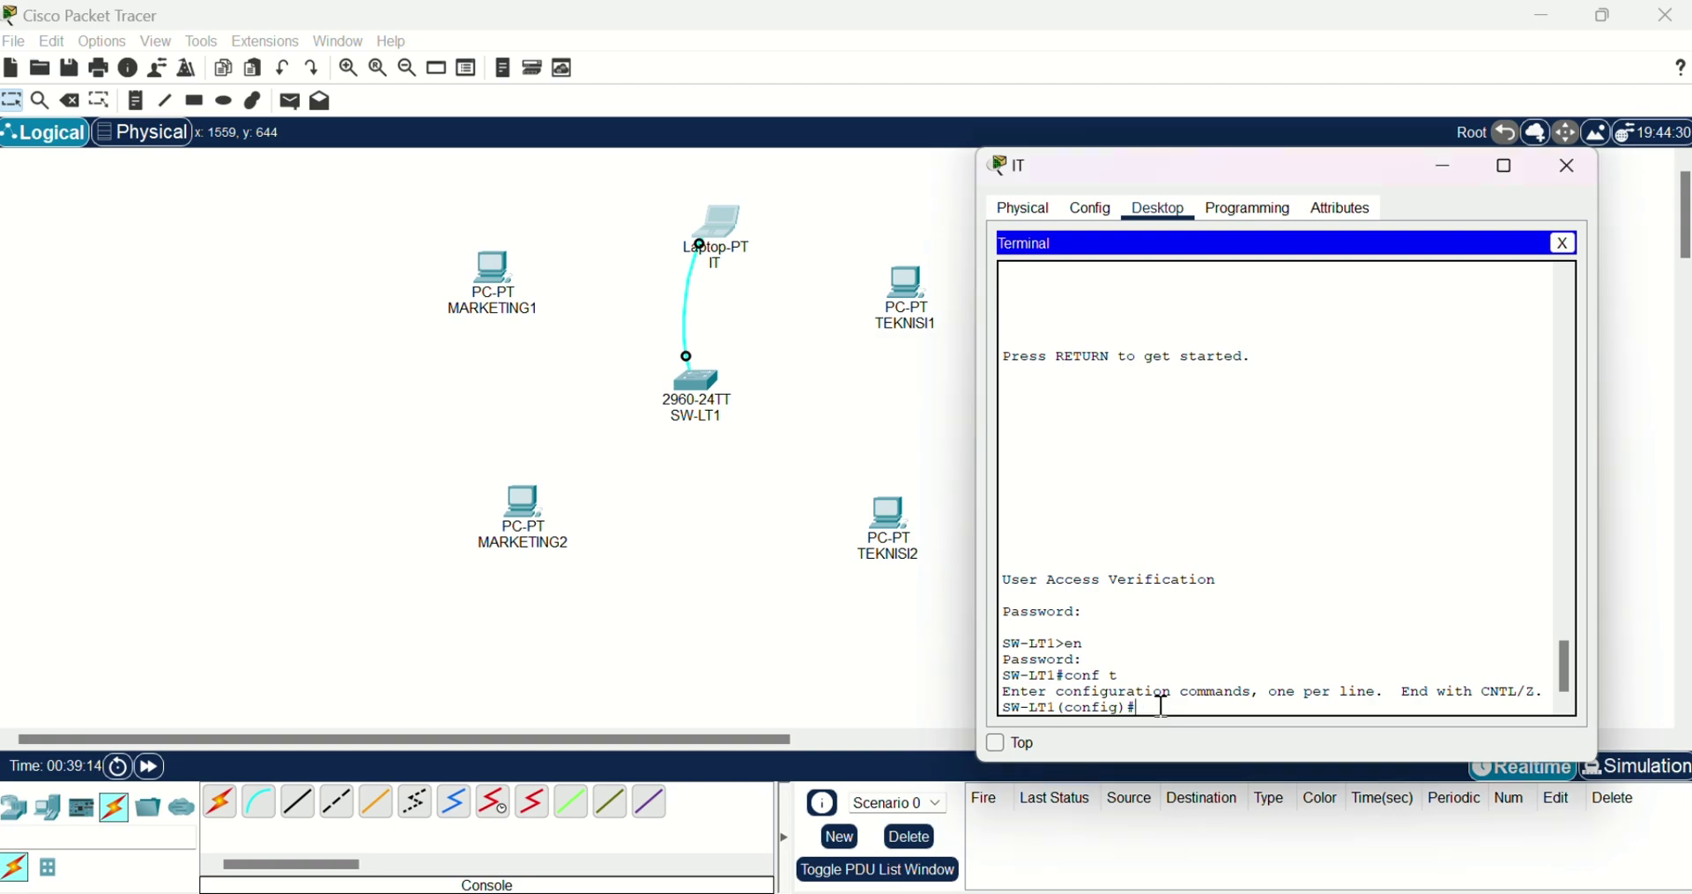
pyautogui.write('int vlan 30')
pyautogui.press('Return')
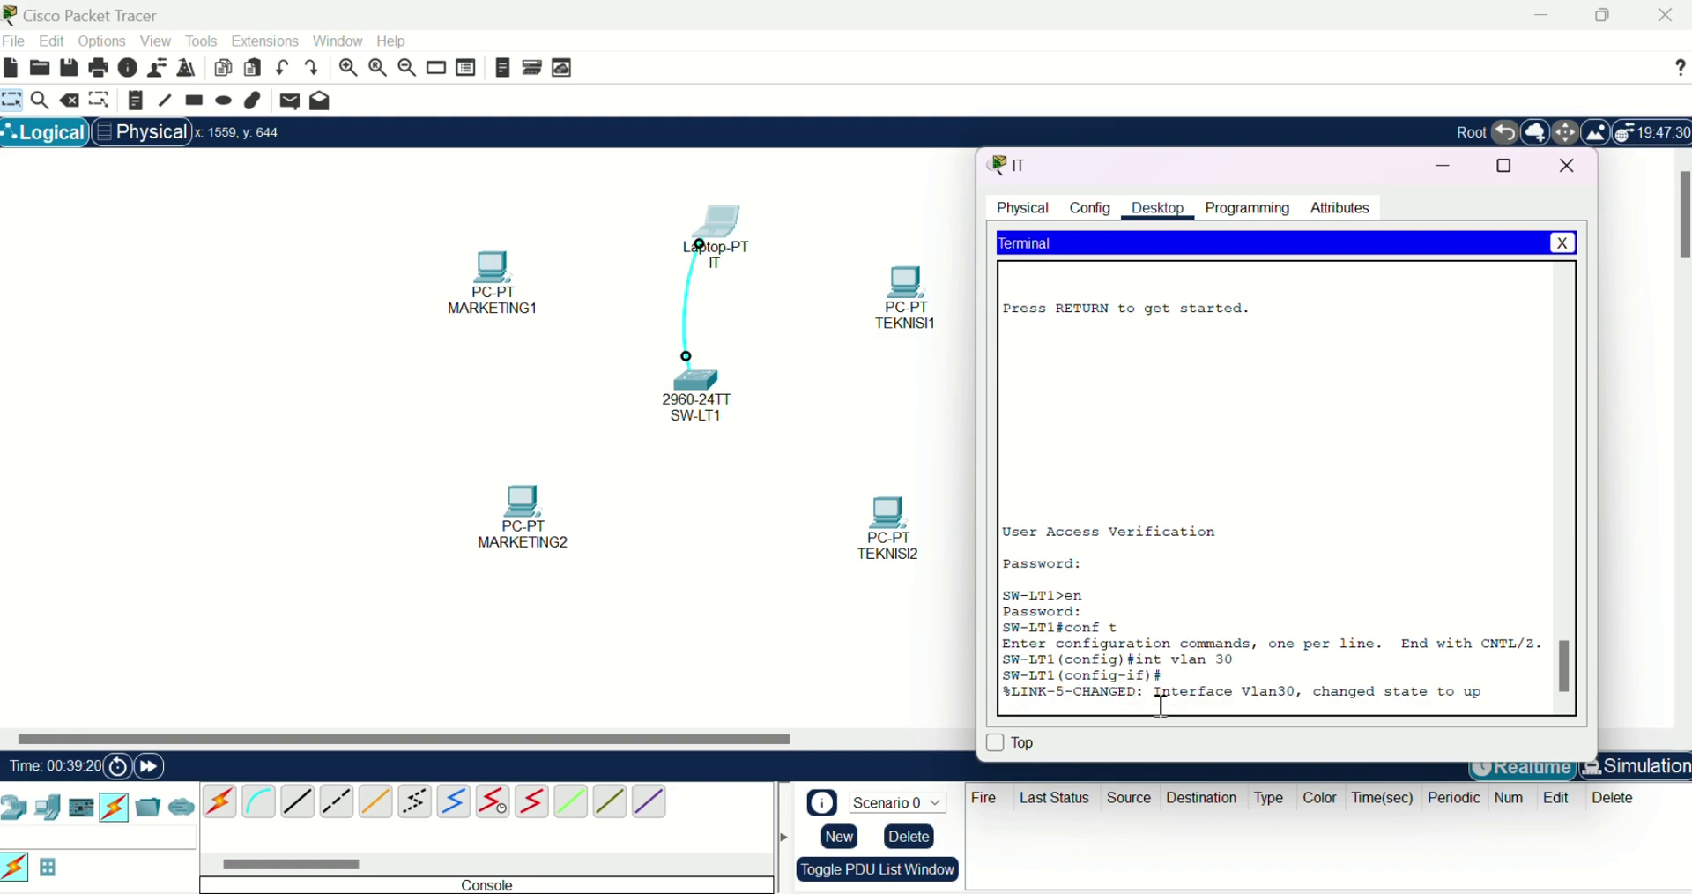
pyautogui.press('Return')
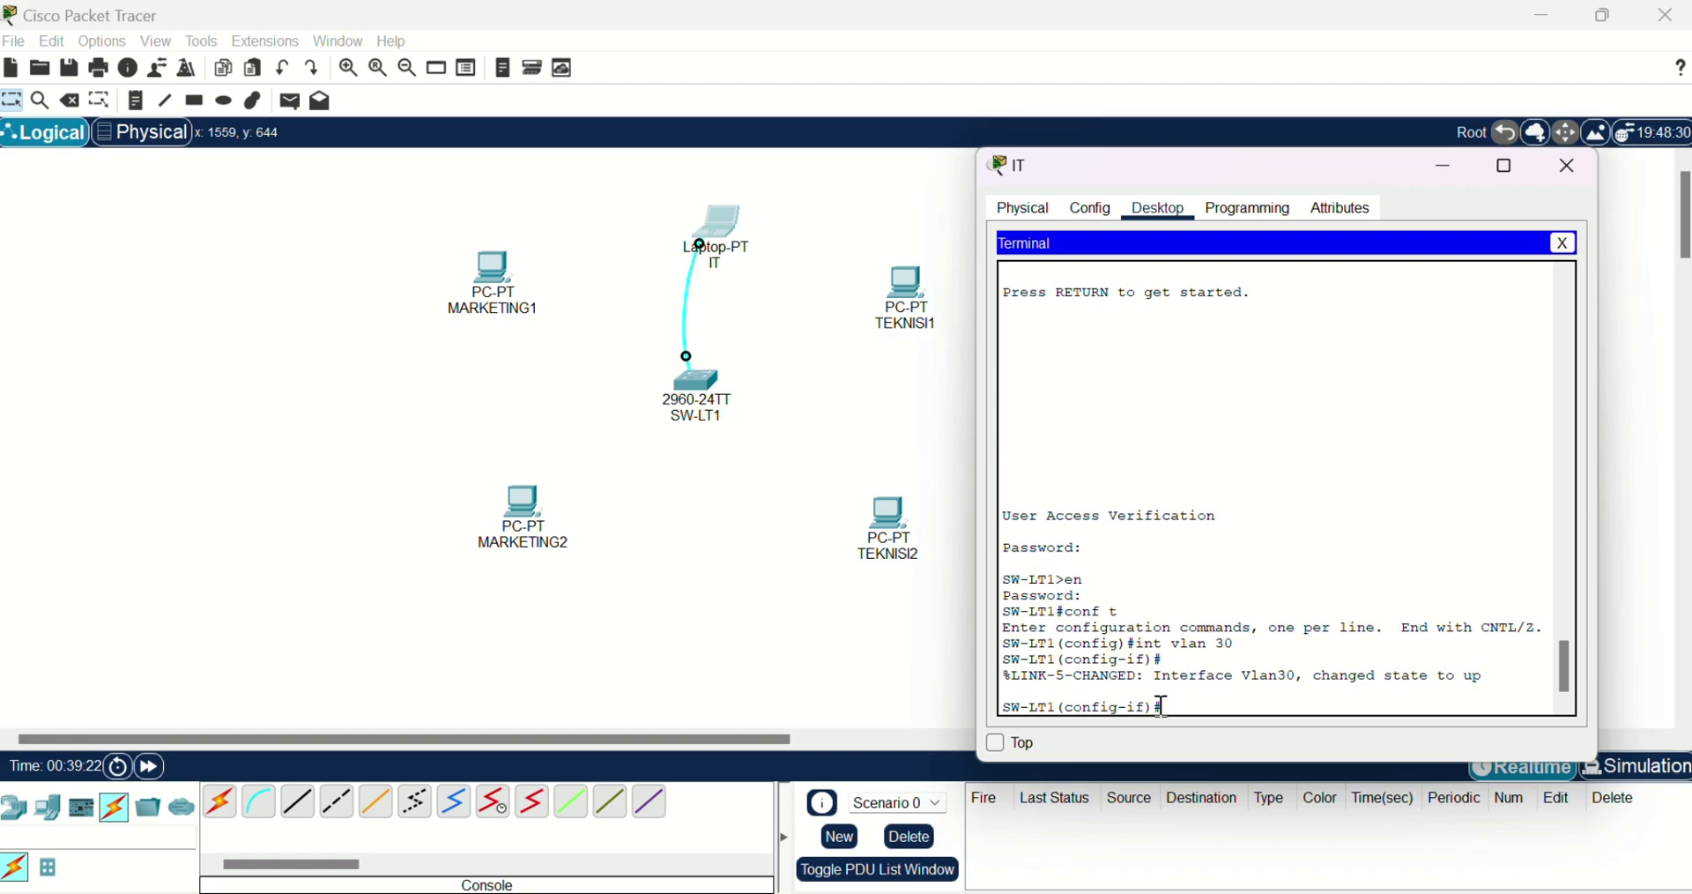
pyautogui.write('ip add 192.168.30.1 2')
pyautogui.write('55.255.255.0')
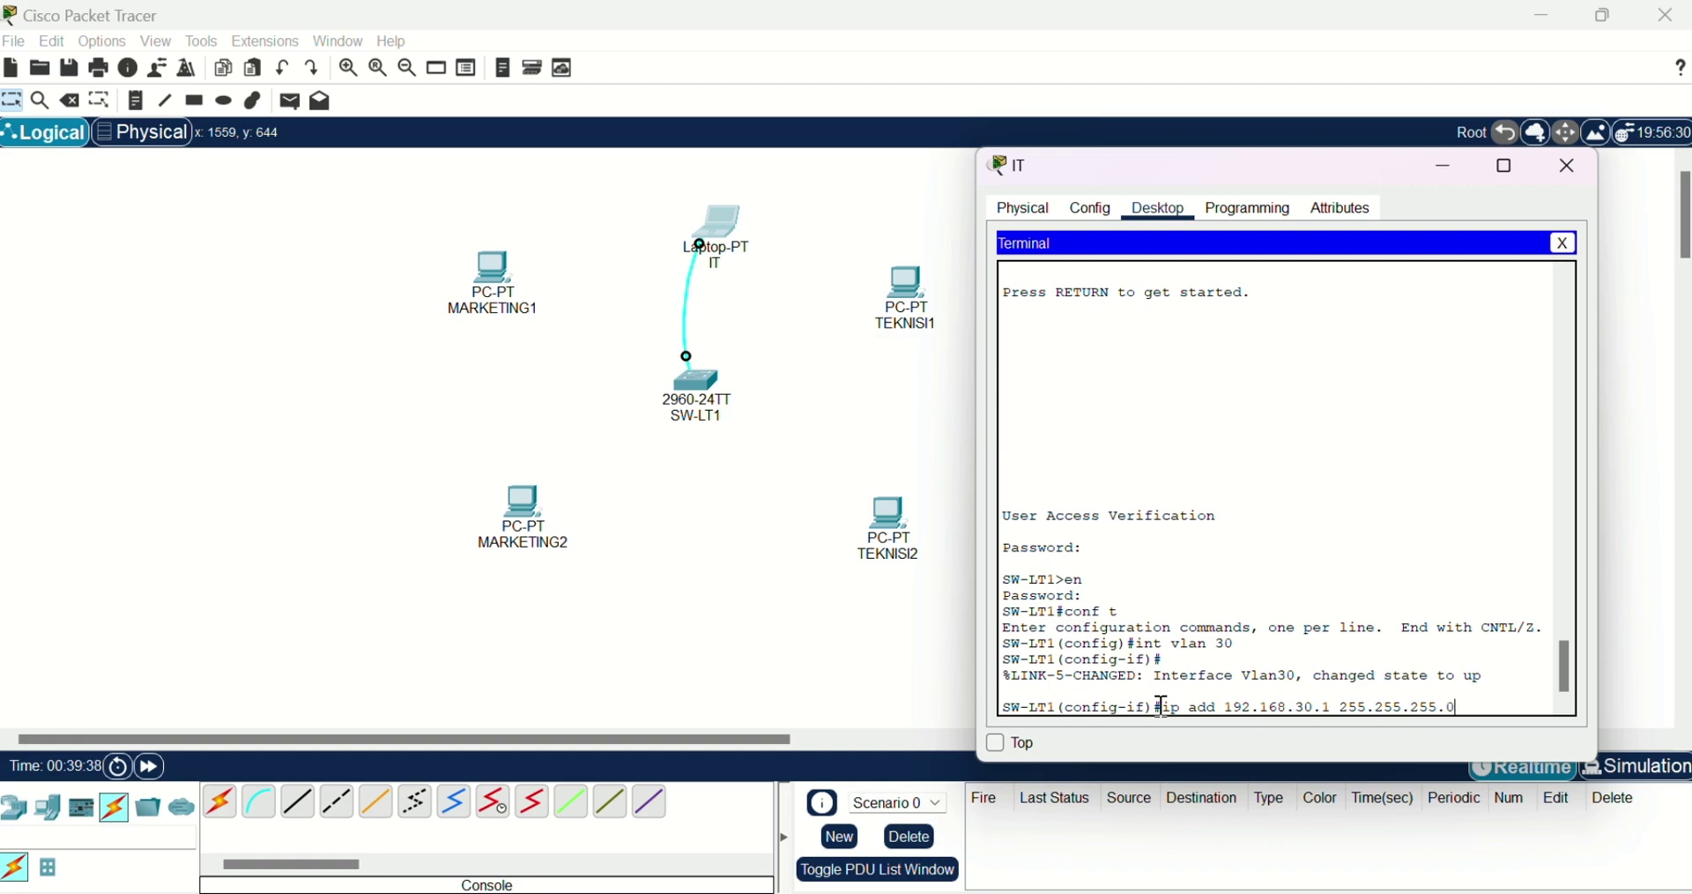
pyautogui.press('Return')
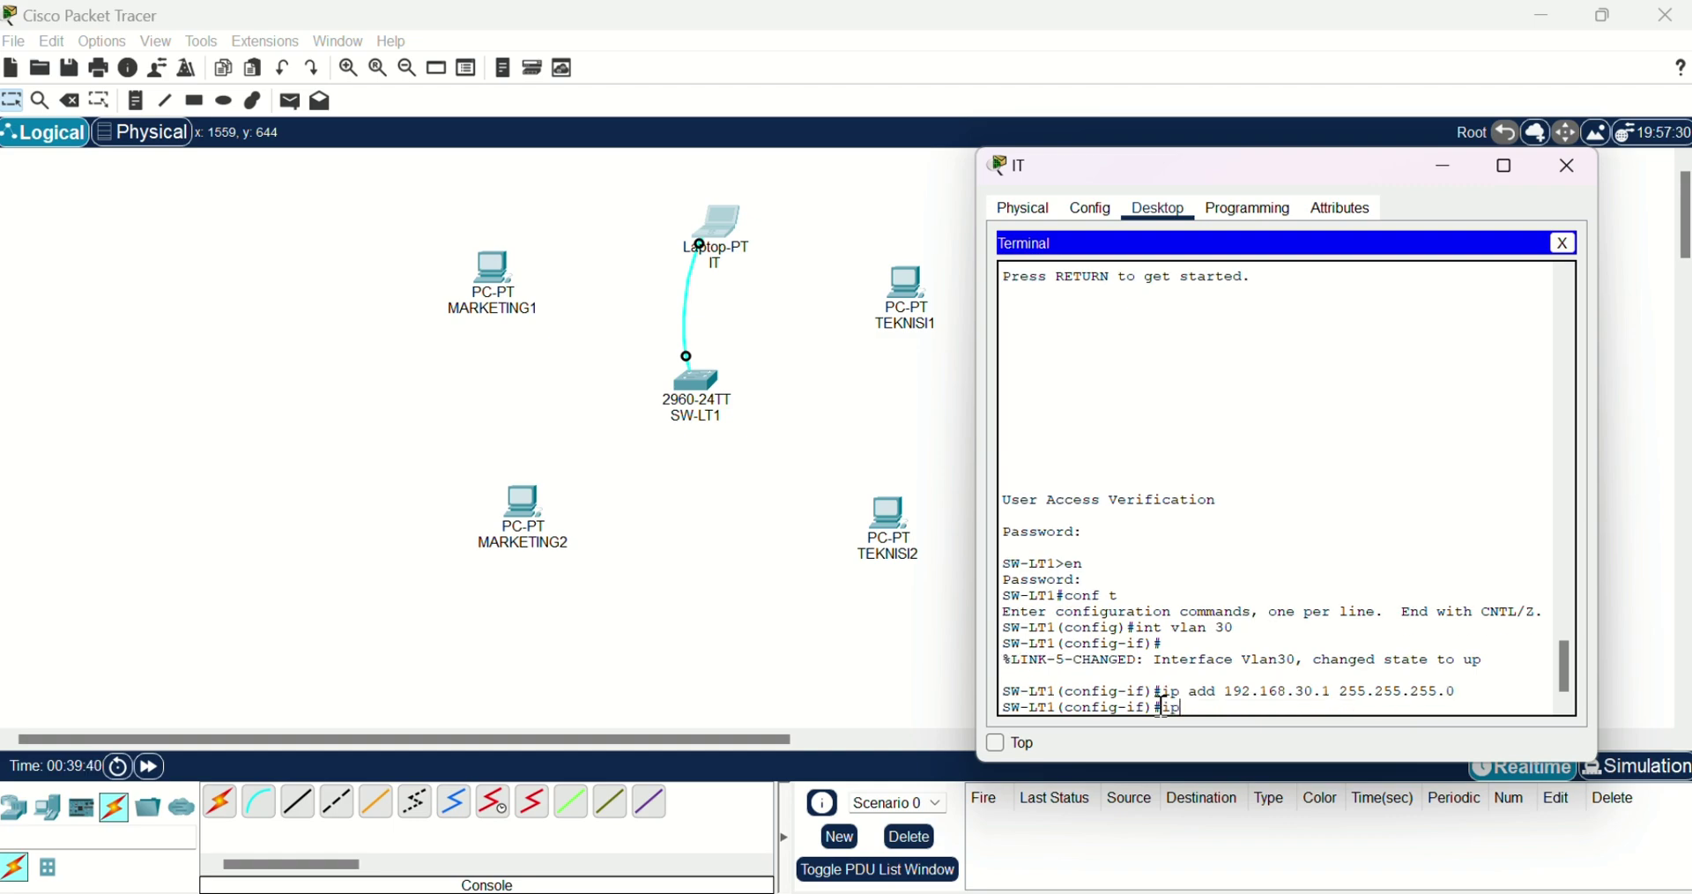
# Set the switch's default gateway to 192.168.30.0 with the ip default-gateway command
pyautogui.write('ip default-gateway 192.168.')
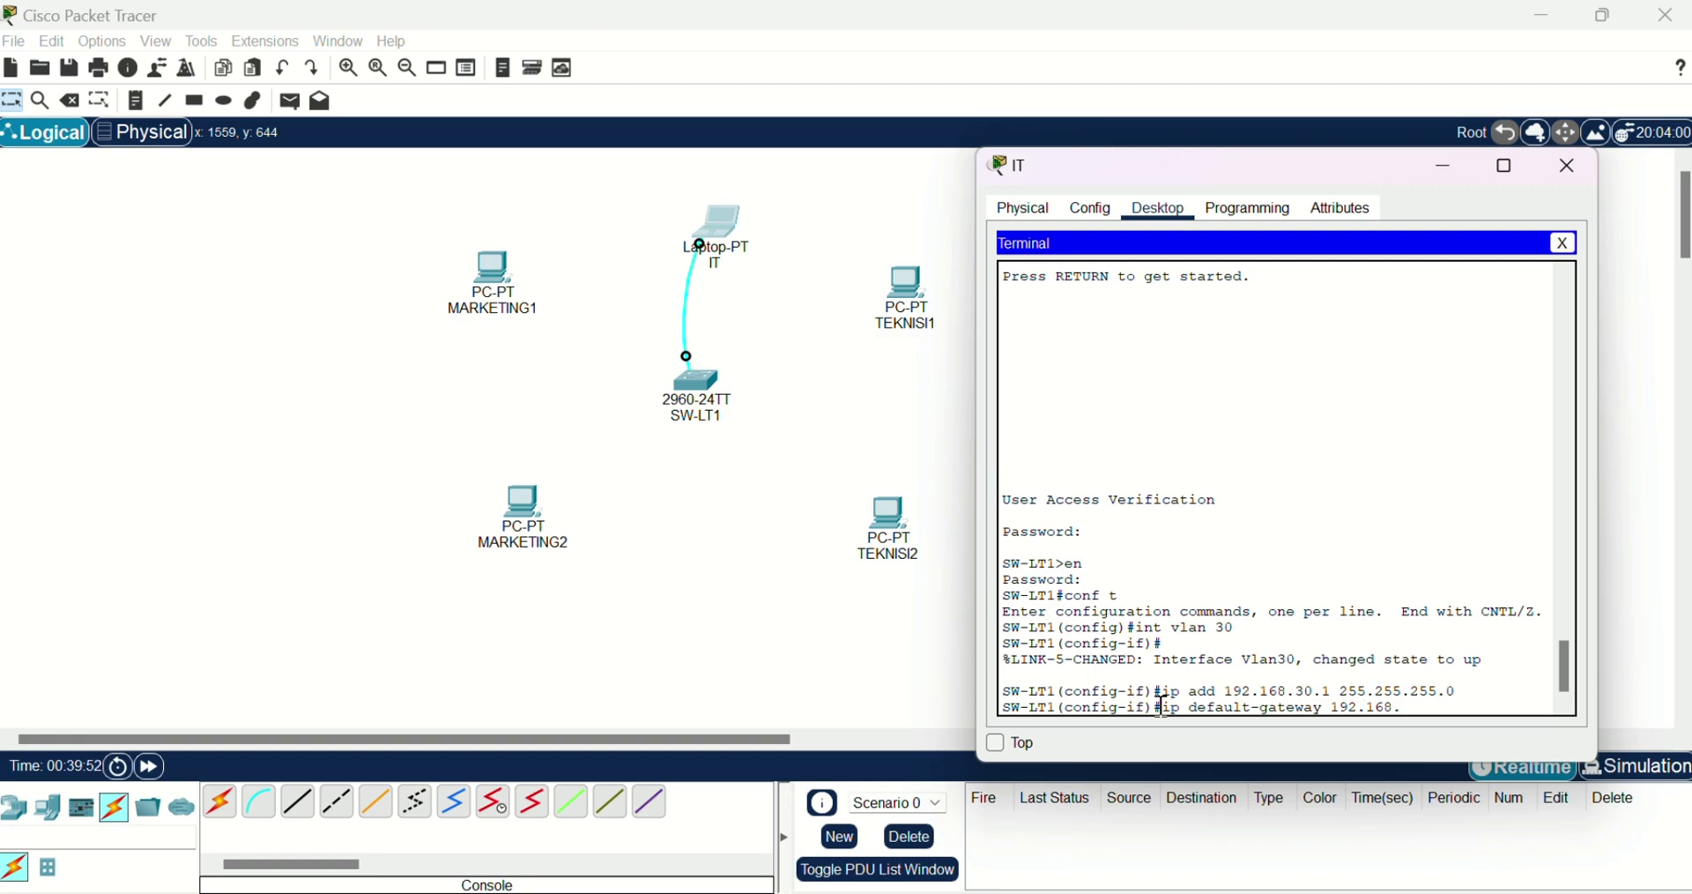
pyautogui.write('0.0')
pyautogui.press('Return')
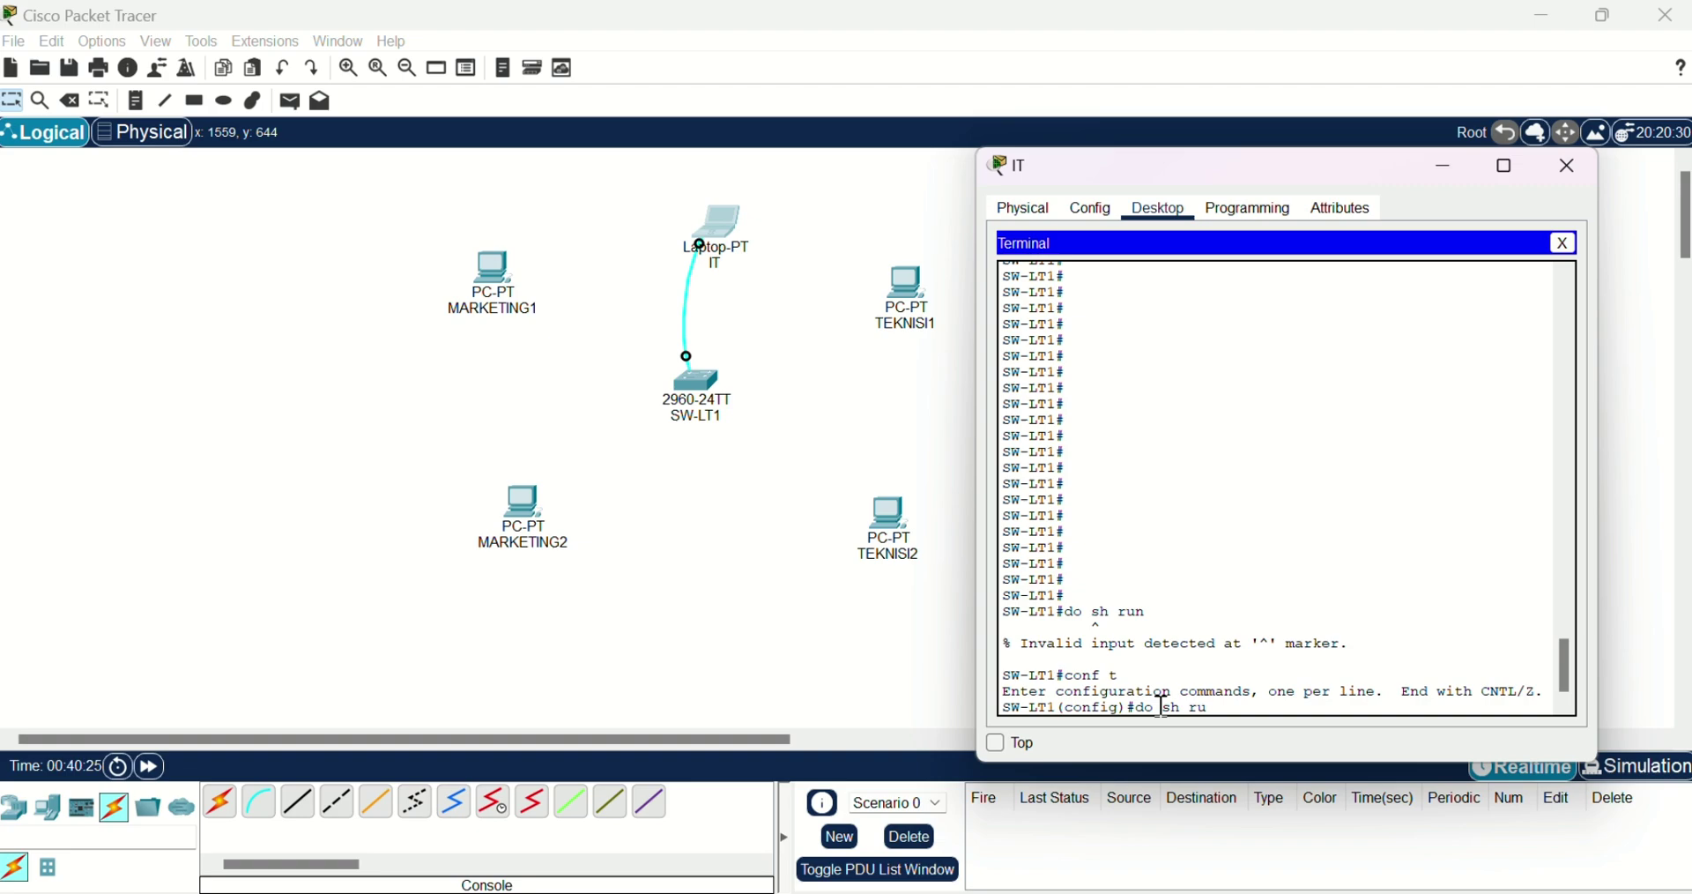
# Display the running configuration with do sh run and check the hostname, enable secret and access VLANs of FastEthernet0/1 to 0/5
pyautogui.write('n')
pyautogui.press('Return')
pyautogui.press('Return')
pyautogui.press('Return')
pyautogui.press('Return')
pyautogui.press('Return')
pyautogui.press('Return')
pyautogui.press('Return')
pyautogui.press('Return')
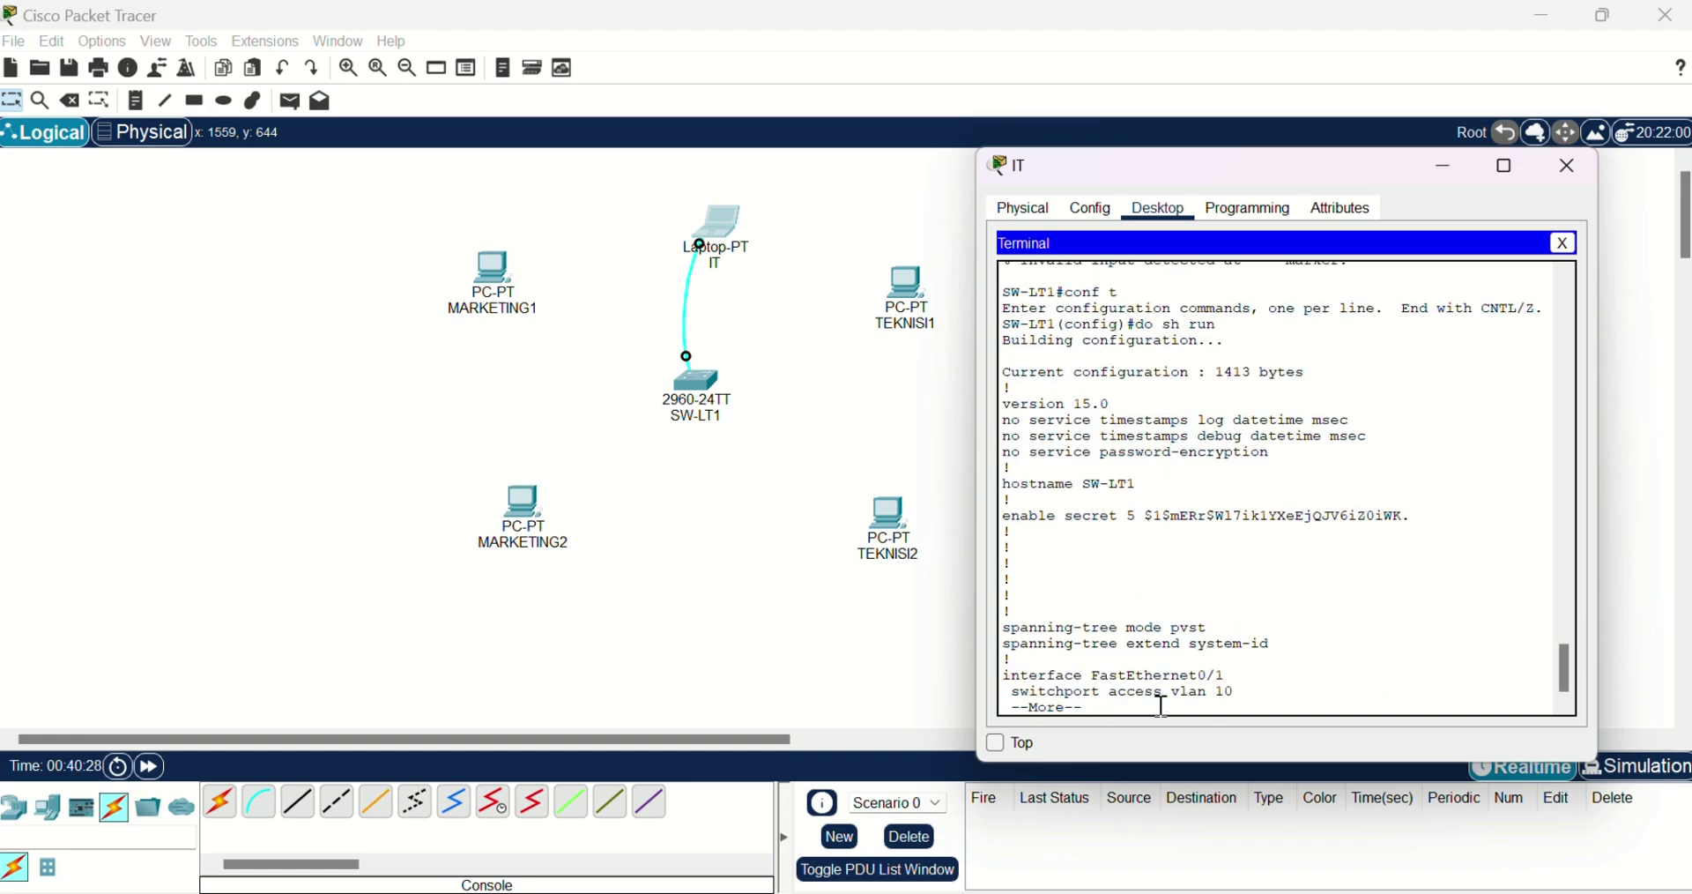
pyautogui.press('Return')
pyautogui.press('Return')
pyautogui.press('Return')
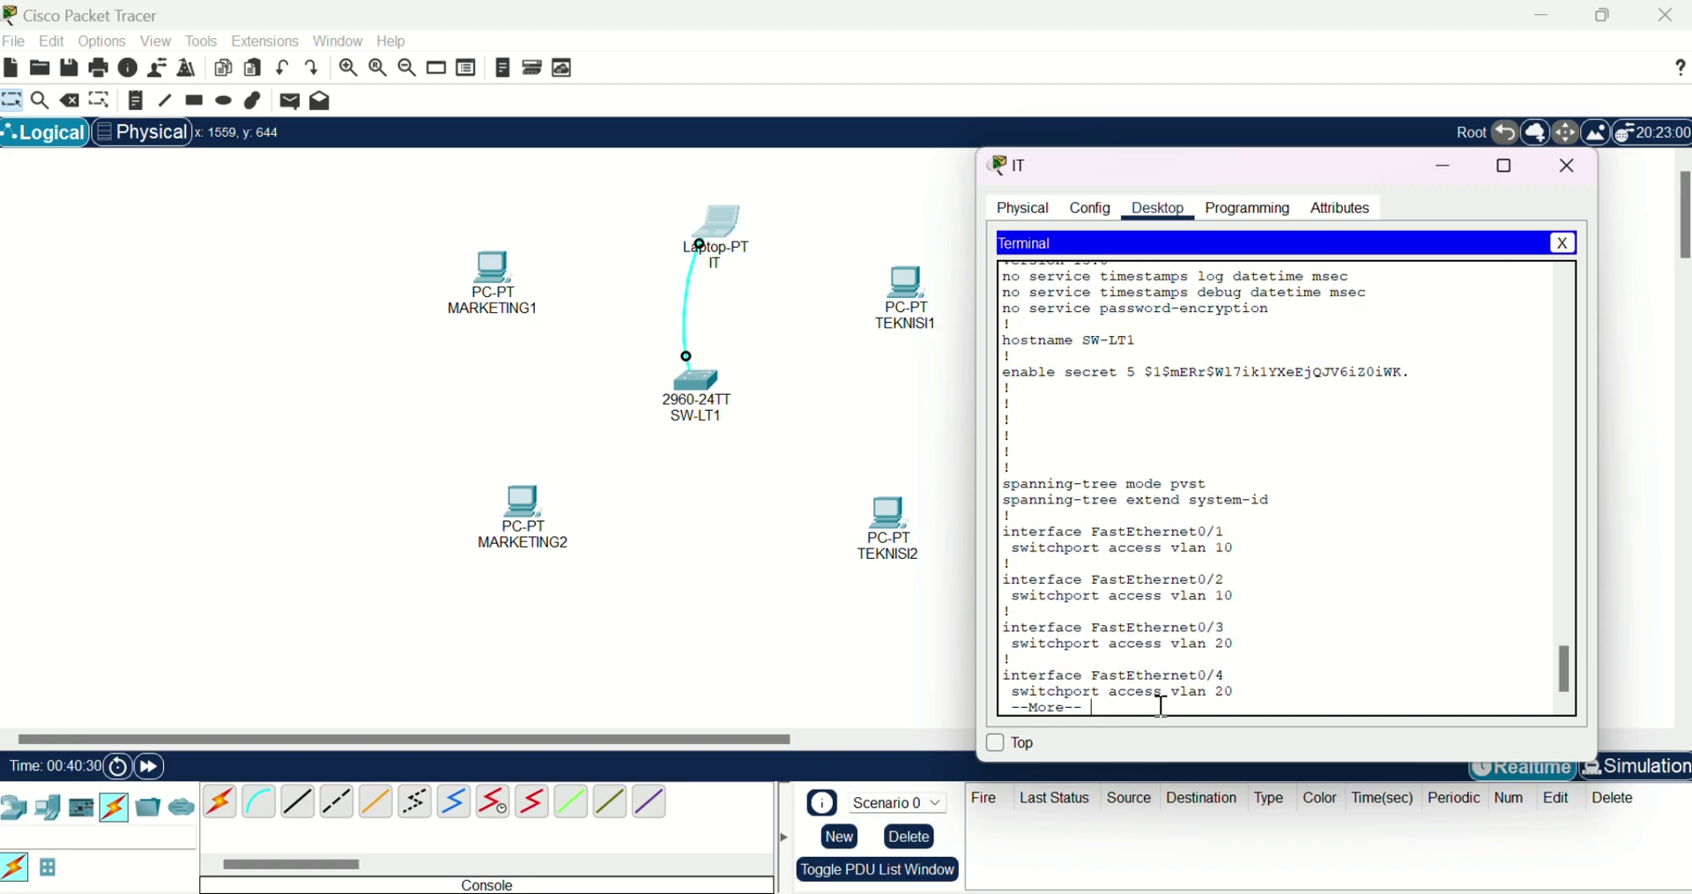
pyautogui.press('Return')
pyautogui.press('Return')
pyautogui.press('Return')
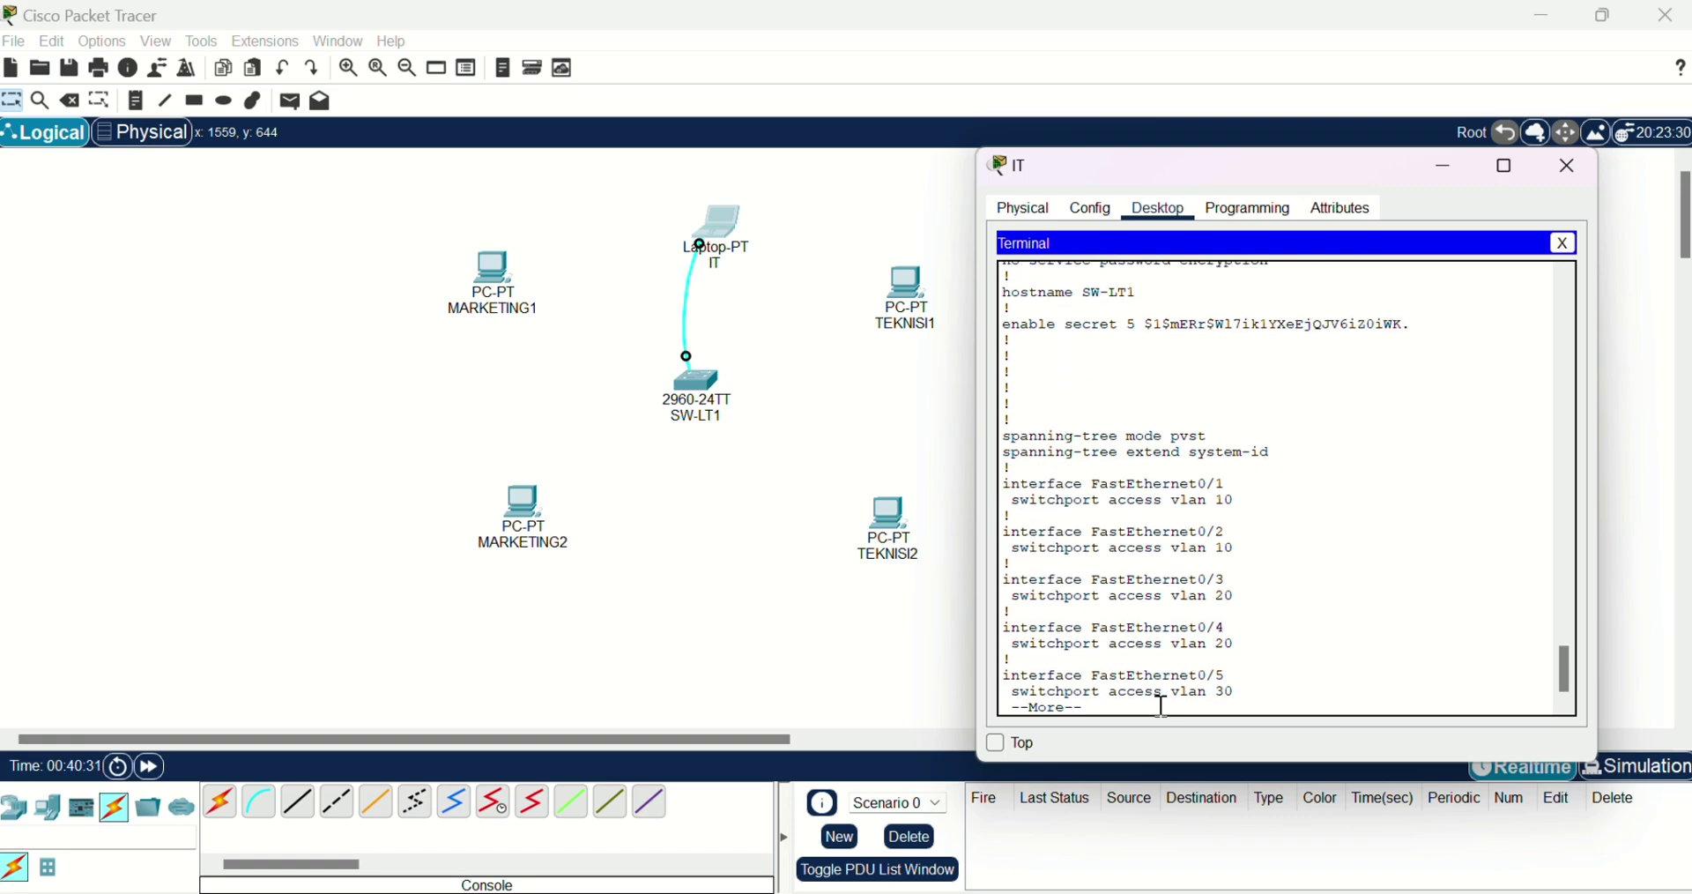
# Page through the rest of the running configuration to check the Vlan30 address, default gateway, and console and vty line settings
pyautogui.press('Return')
pyautogui.press('Return')
pyautogui.press('Return')
pyautogui.press('Return')
pyautogui.press('Return')
pyautogui.press('Return')
pyautogui.press('Return')
pyautogui.press('Return')
pyautogui.press('Return')
pyautogui.press('Return')
pyautogui.press('Return')
pyautogui.press('Return')
pyautogui.press('Return')
pyautogui.press('Return')
pyautogui.press('Return')
pyautogui.press('Return')
pyautogui.press('Return')
pyautogui.press('Return')
pyautogui.press('Return')
pyautogui.press('Return')
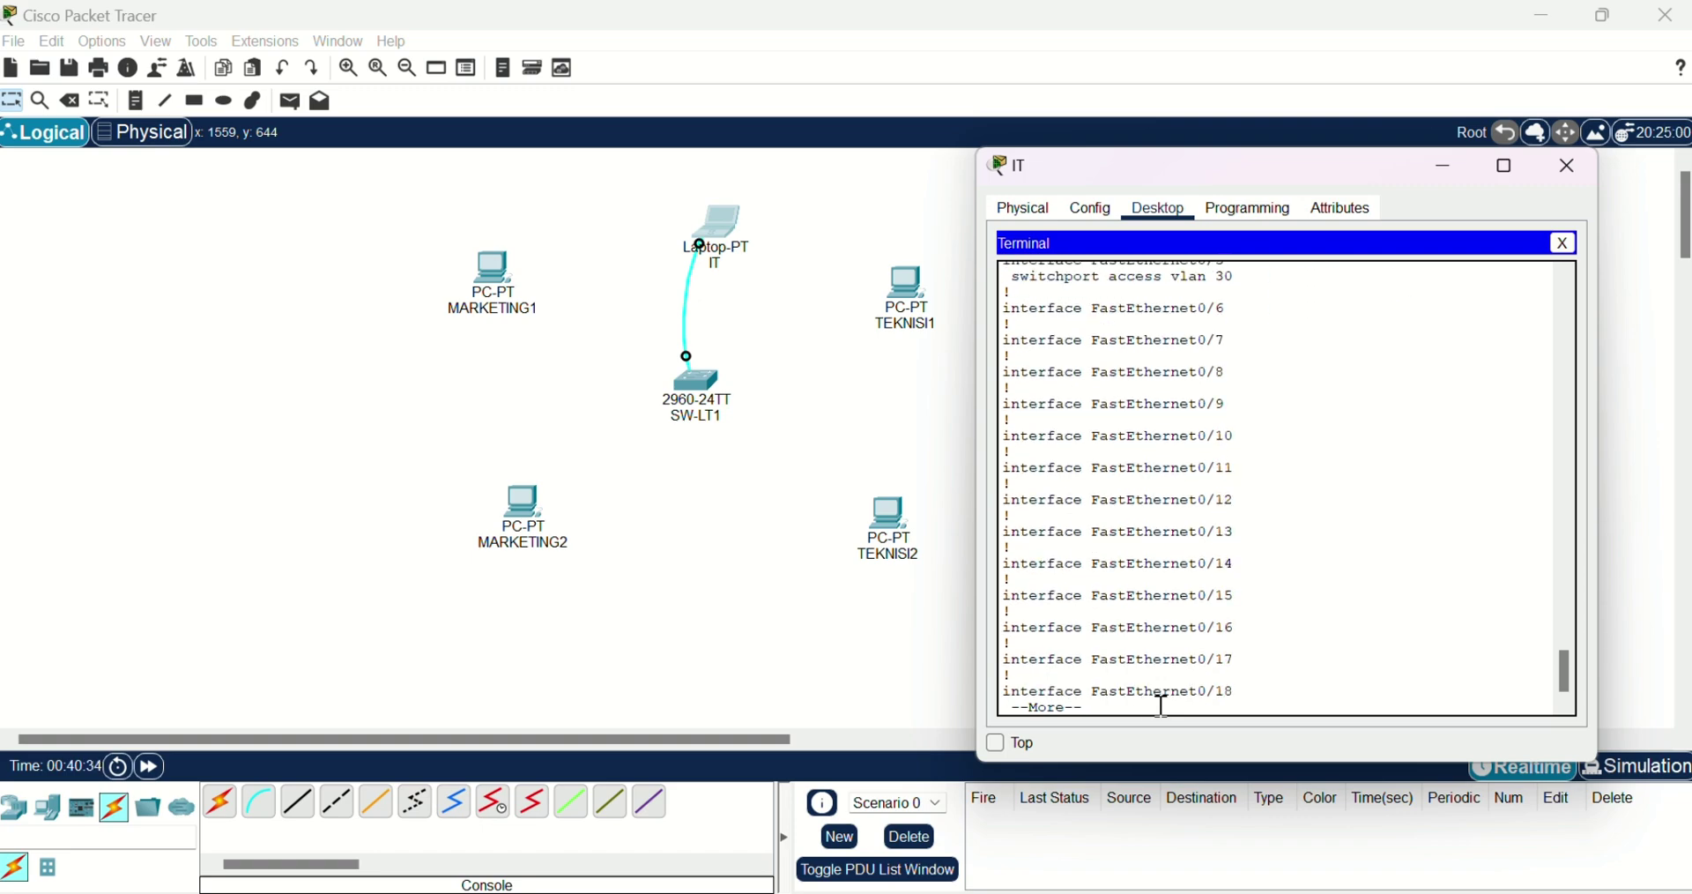
pyautogui.press('Return')
pyautogui.press('Return')
pyautogui.press('Return')
pyautogui.press('Return')
pyautogui.press('Return')
pyautogui.press('Return')
pyautogui.press('Return')
pyautogui.press('Return')
pyautogui.press('Return')
pyautogui.press('Return')
pyautogui.press('Return')
pyautogui.press('Return')
pyautogui.press('Return')
pyautogui.press('Return')
pyautogui.press('Return')
pyautogui.press('Return')
pyautogui.press('Return')
pyautogui.press('Return')
pyautogui.press('Return')
pyautogui.press('Return')
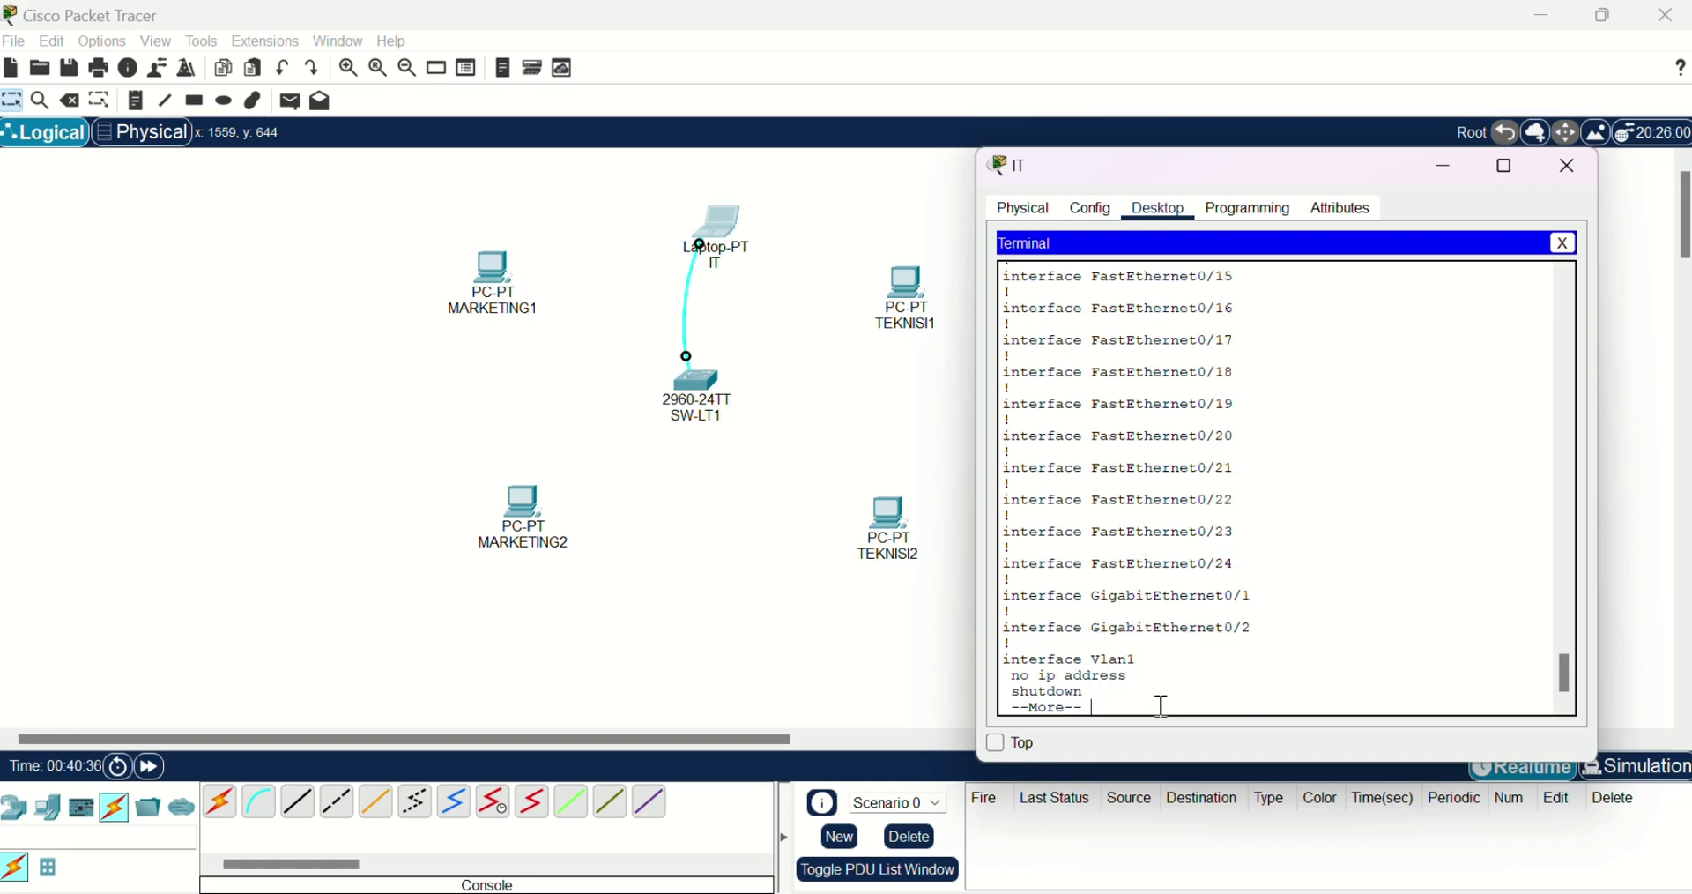
pyautogui.press('Return')
pyautogui.press('Return')
pyautogui.press('Return')
pyautogui.press('Return')
pyautogui.press('Return')
pyautogui.press('Return')
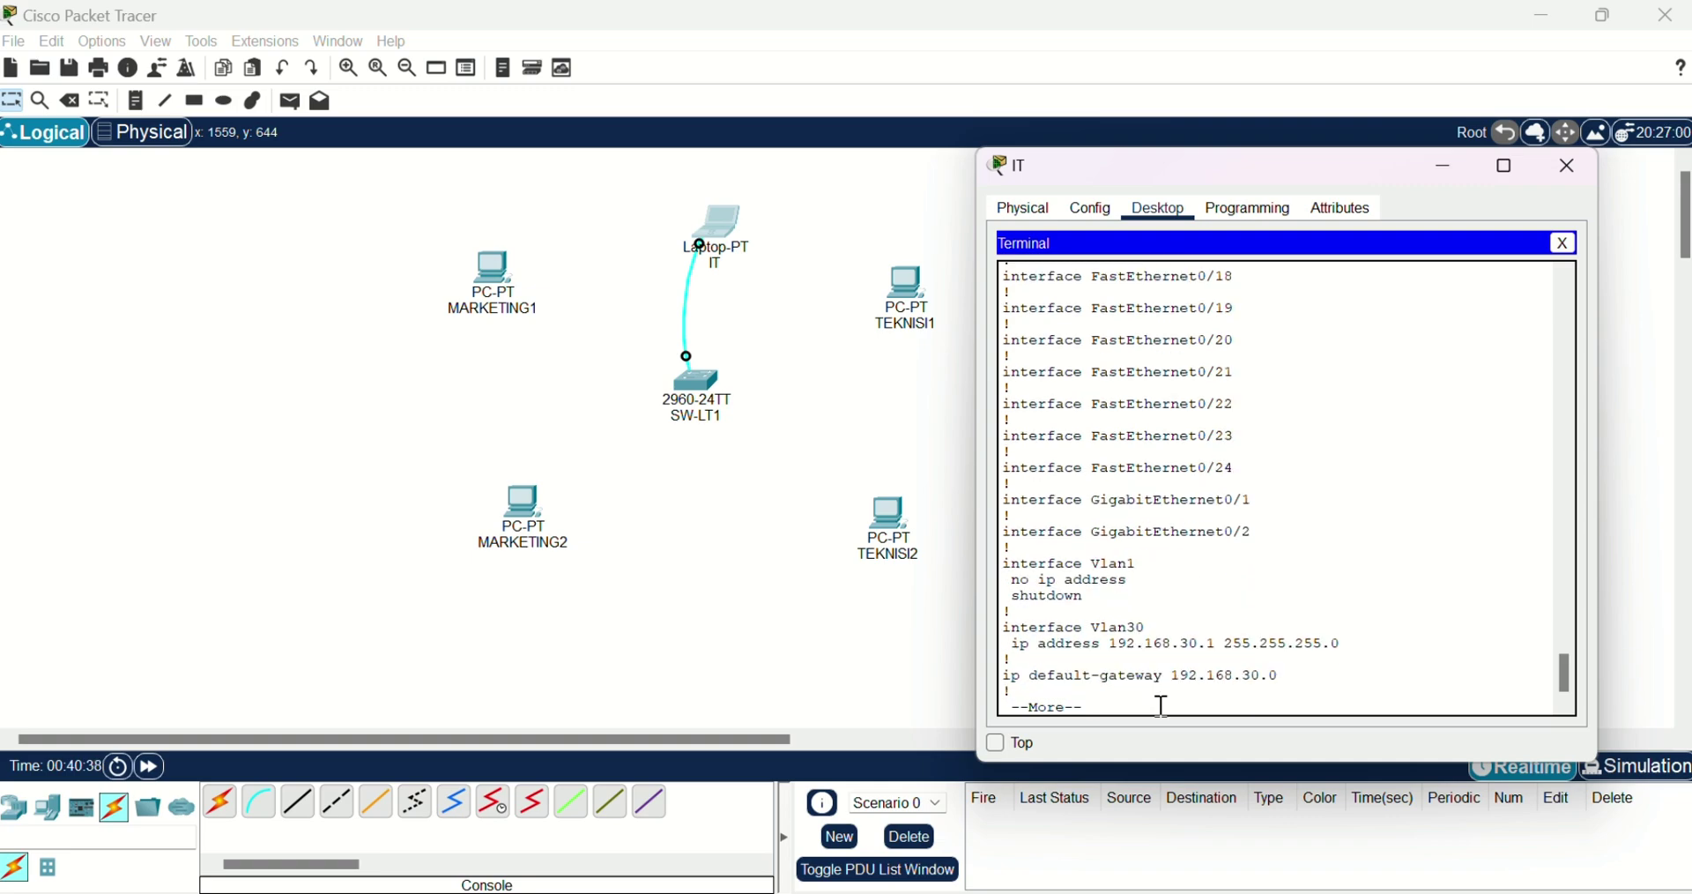
pyautogui.press('Return')
pyautogui.press('Return')
pyautogui.press('Return')
pyautogui.press('Return')
pyautogui.press('Return')
pyautogui.press('Return')
pyautogui.press('Return')
pyautogui.press('Return')
pyautogui.press('Return')
pyautogui.press('Return')
pyautogui.press('Return')
pyautogui.press('Return')
pyautogui.press('Return')
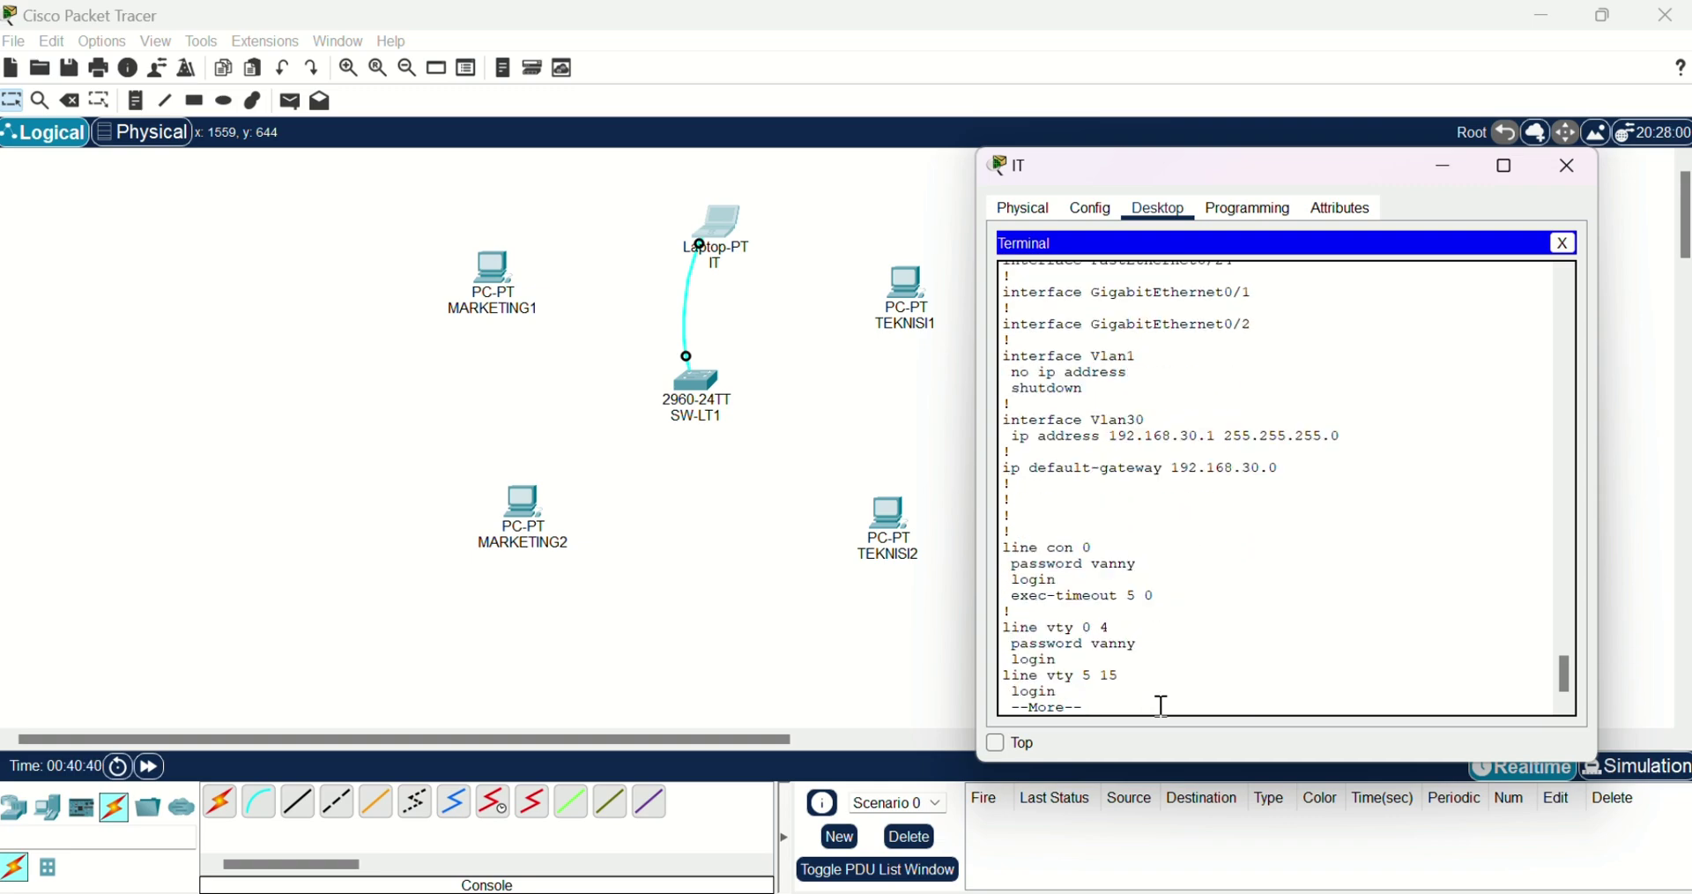
pyautogui.press('Return')
pyautogui.press('Return')
pyautogui.press('Return')
pyautogui.press('Return')
pyautogui.press('Return')
pyautogui.press('Return')
pyautogui.press('Return')
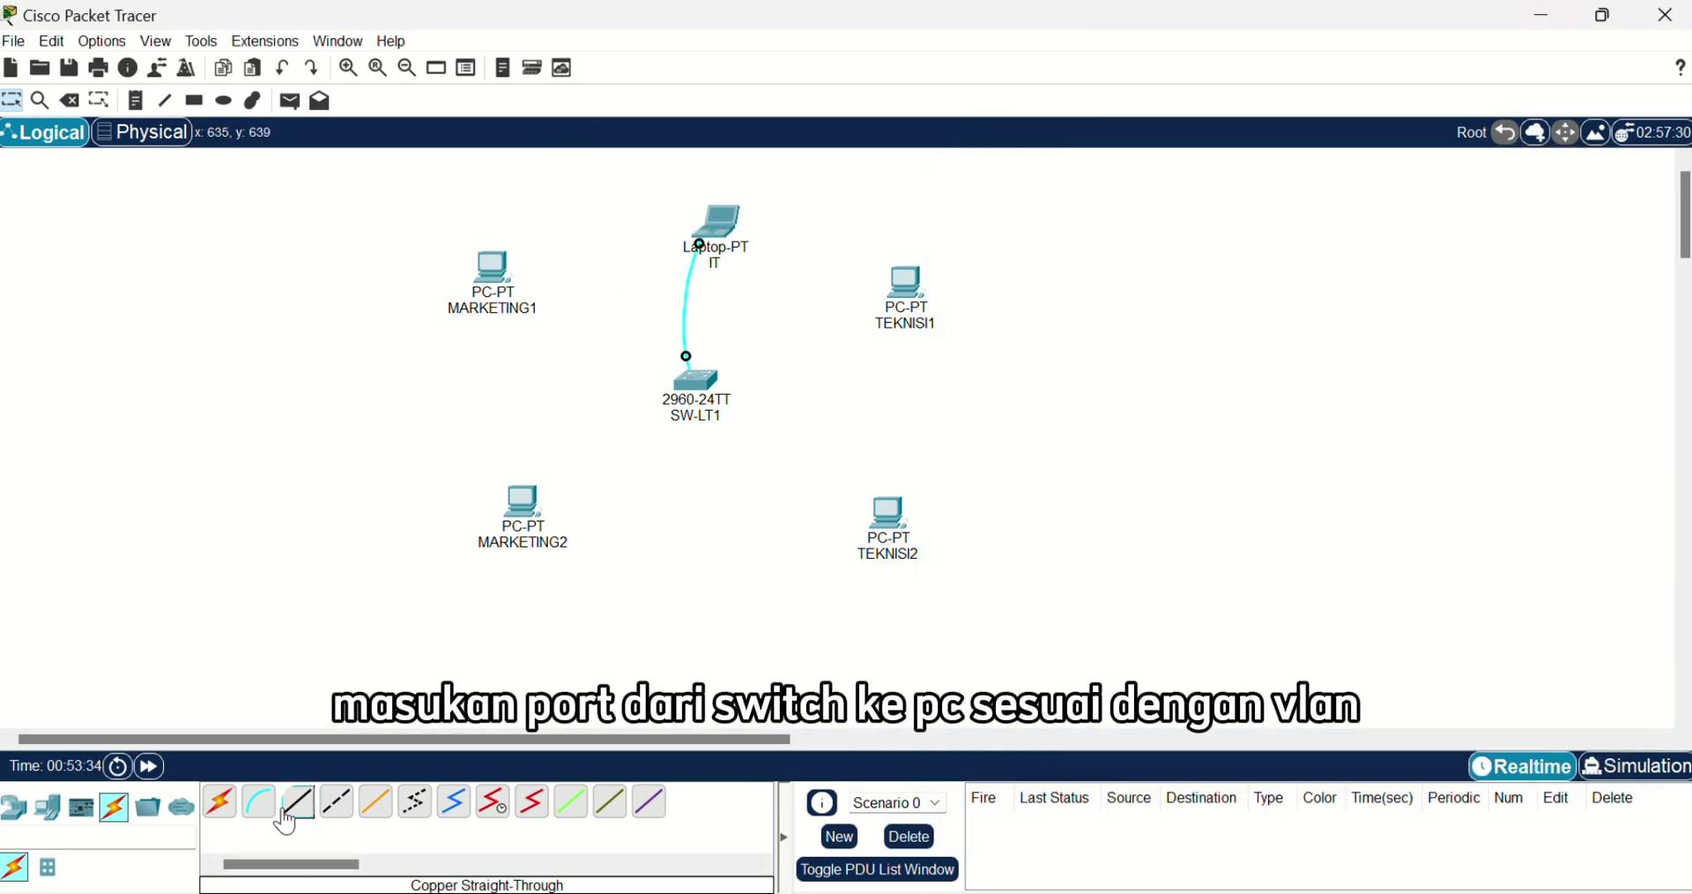
# Connect the switch's FastEthernet0/1 port to MARKETING1's FastEthernet0 with a copper straight-through cable
pyautogui.click(297, 801)
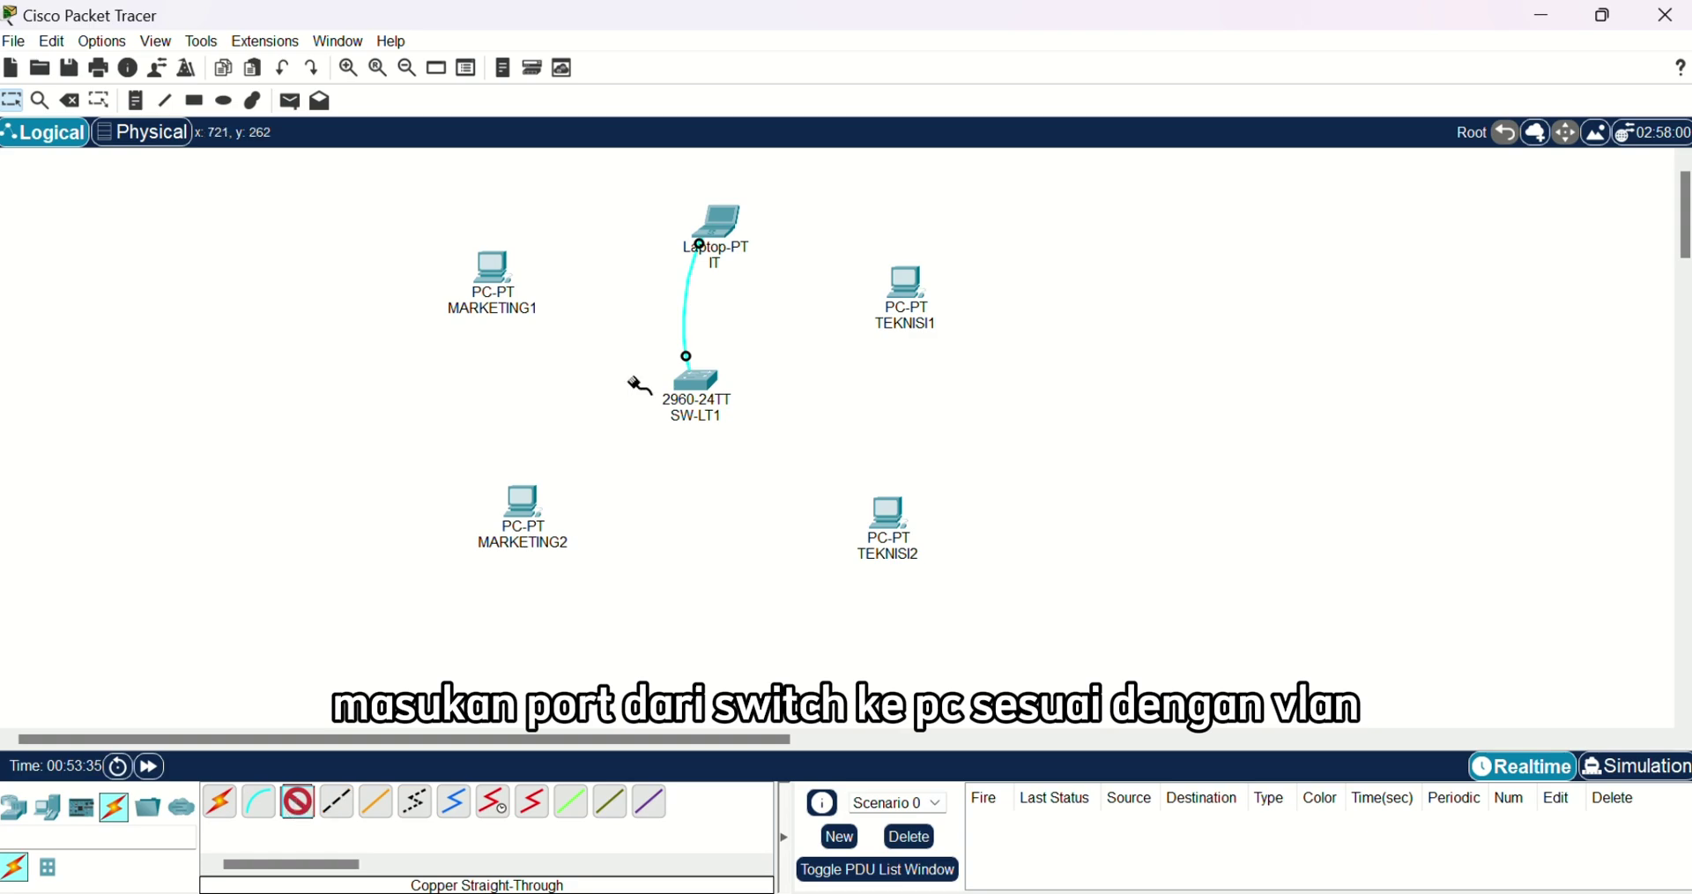
pyautogui.click(701, 382)
pyautogui.click(771, 39)
pyautogui.click(523, 281)
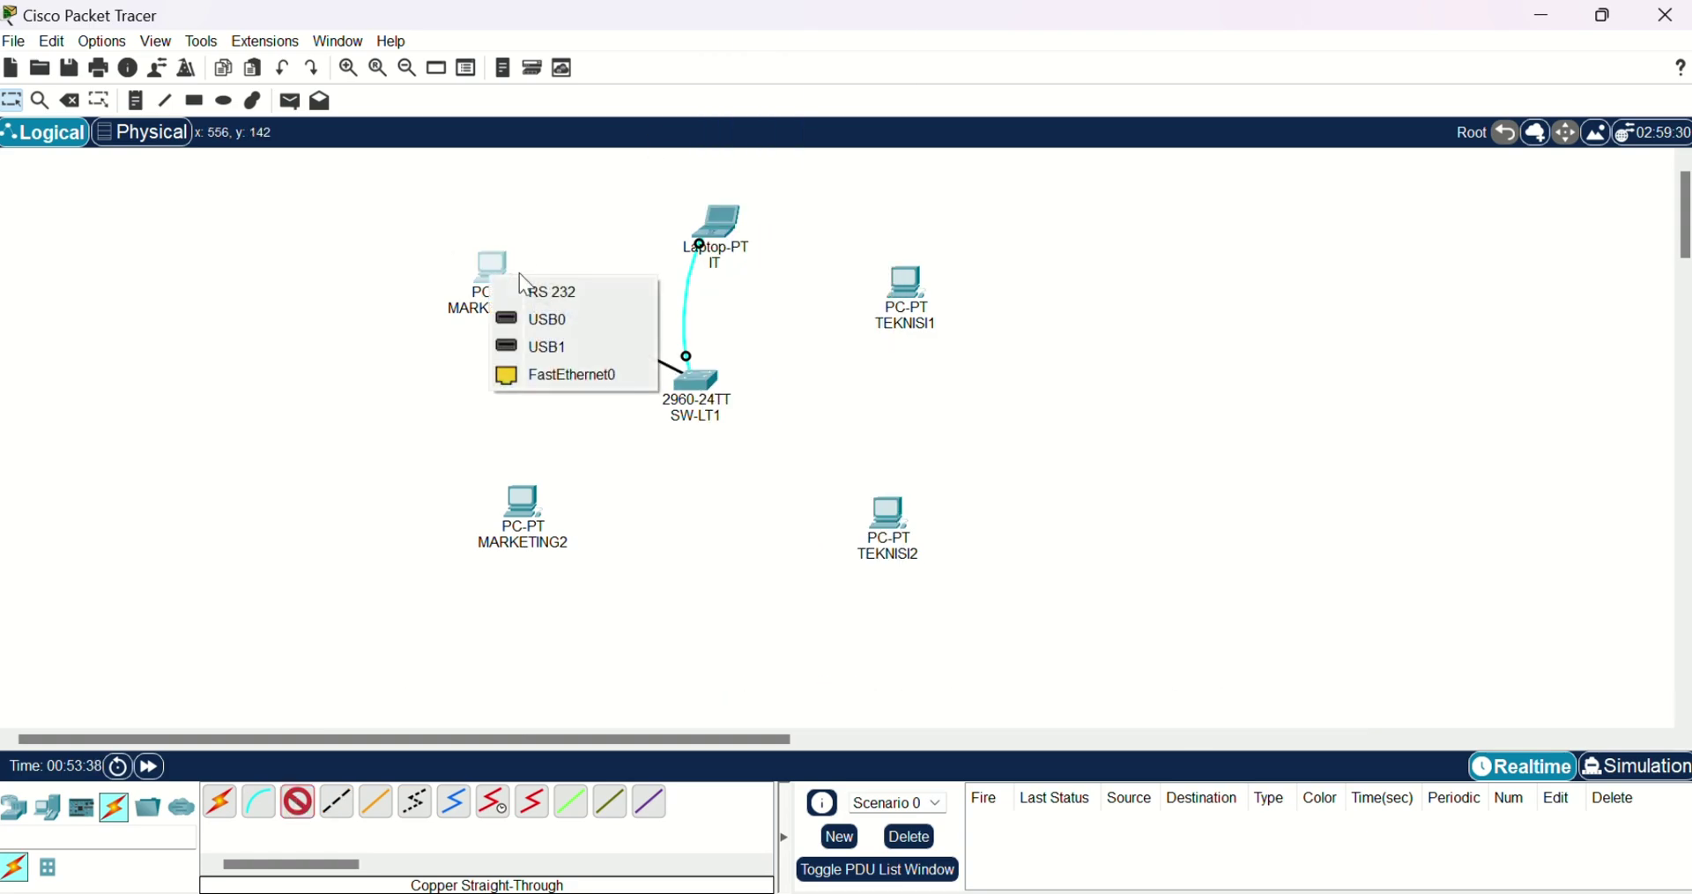
pyautogui.click(569, 376)
# Connect the switch's FastEthernet0/2 port to MARKETING2's FastEthernet0 with a copper straight-through cable
pyautogui.click(298, 801)
pyautogui.click(696, 381)
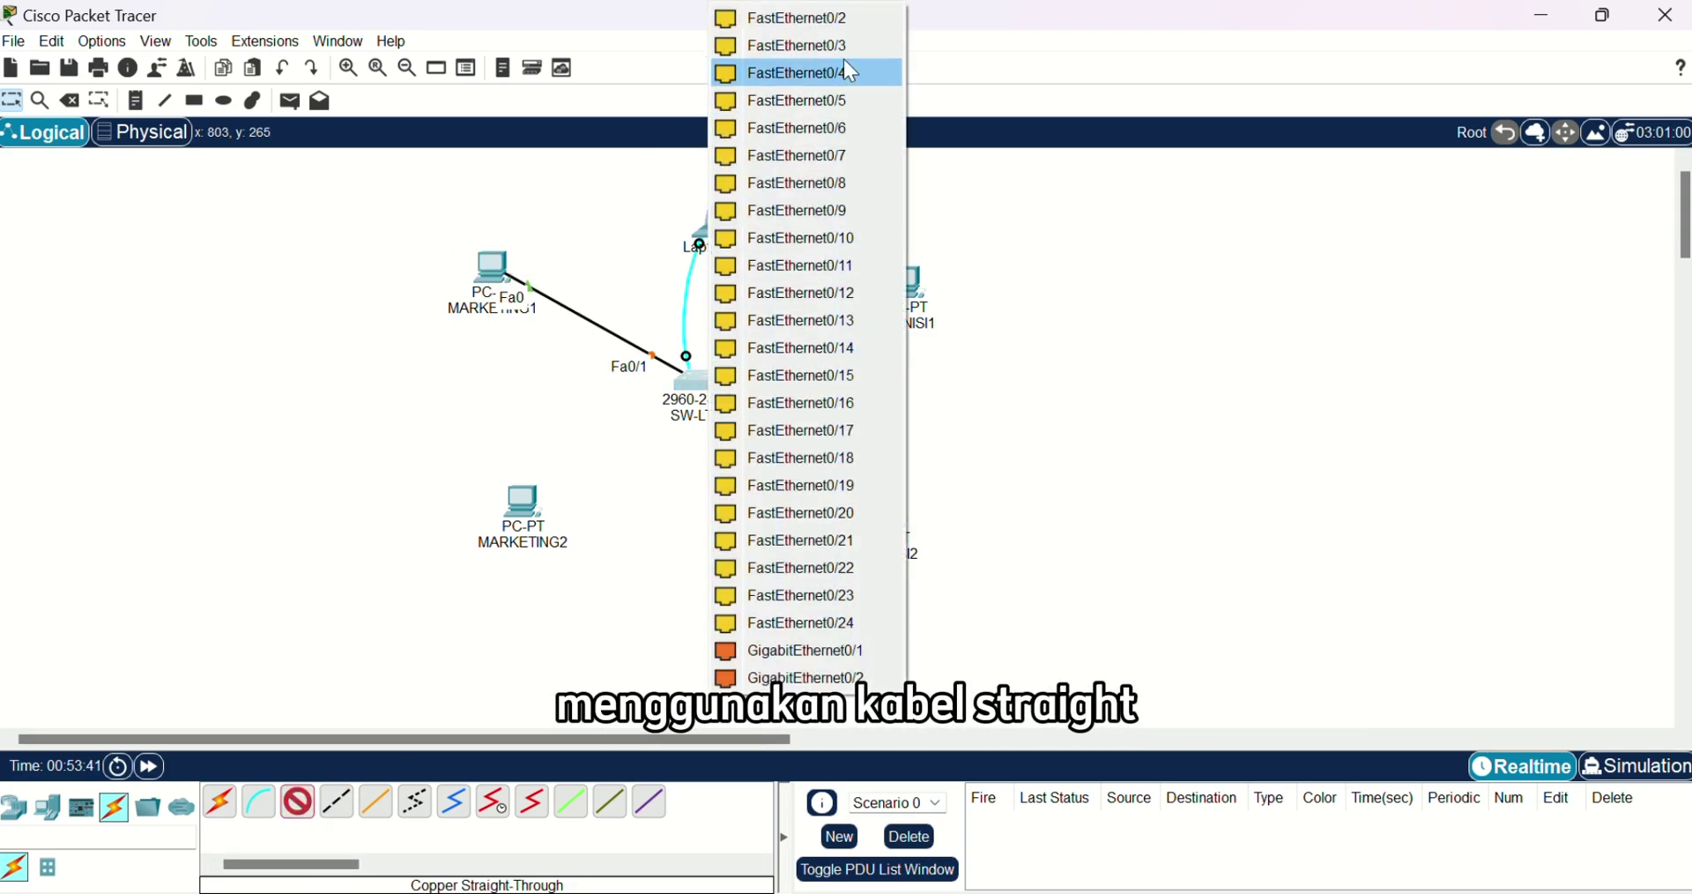
pyautogui.click(785, 17)
pyautogui.click(533, 502)
pyautogui.click(583, 602)
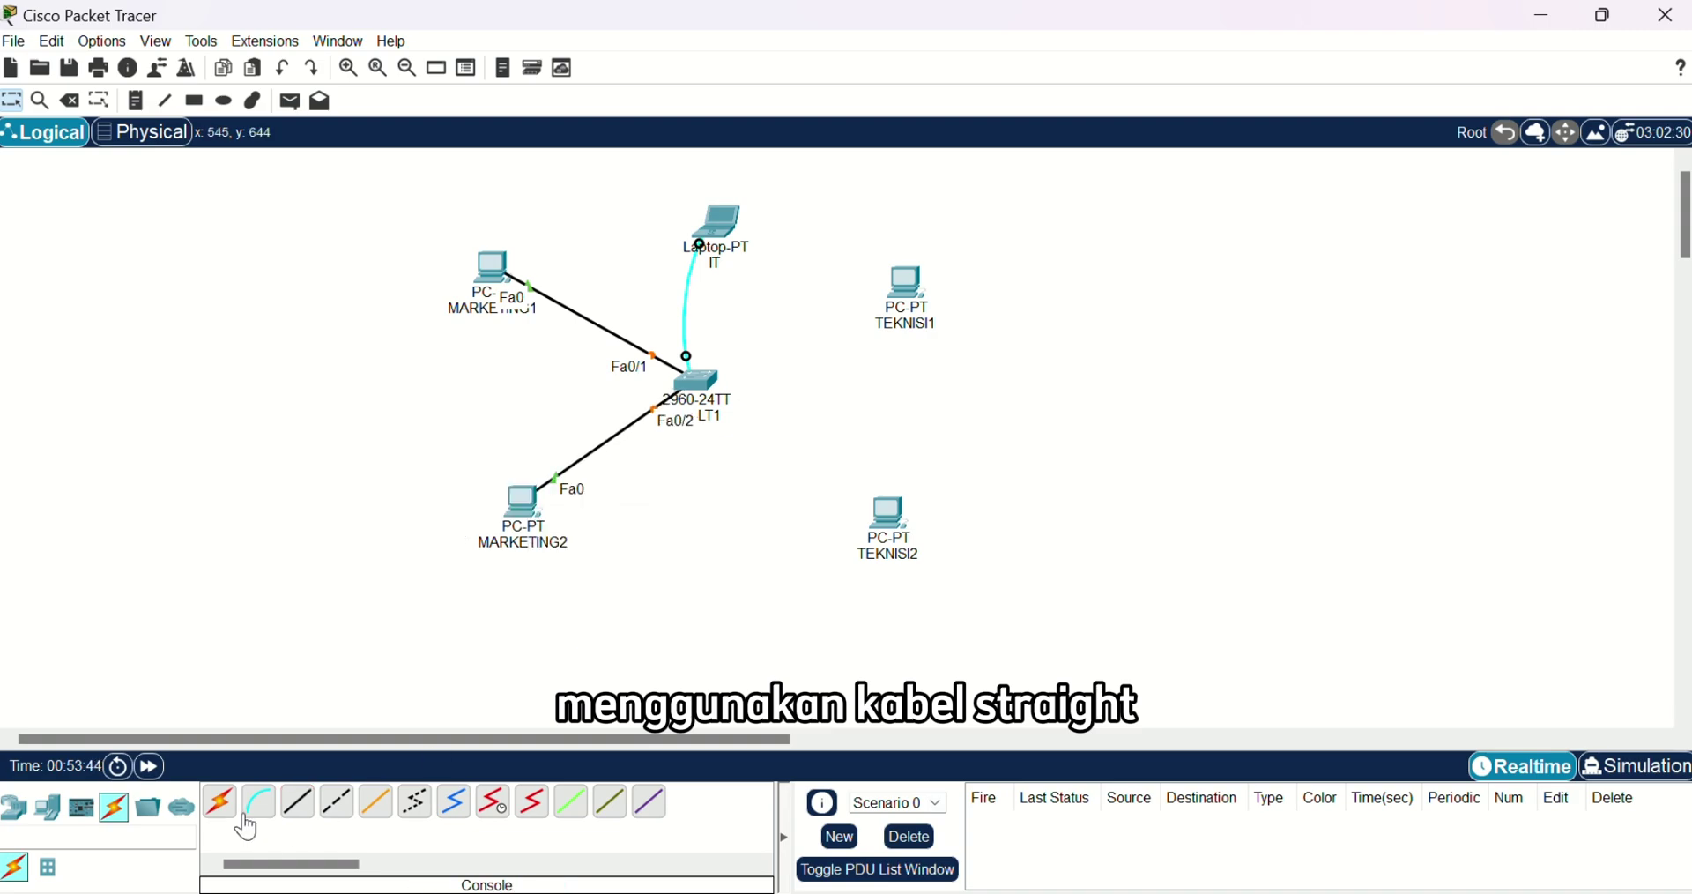
# Cable the switch to TEKNISI1 on Fa0/3 and to TEKNISI2 on Fa0/4 using the automatic connection type
pyautogui.click(220, 801)
pyautogui.click(700, 387)
pyautogui.click(907, 284)
pyautogui.click(220, 801)
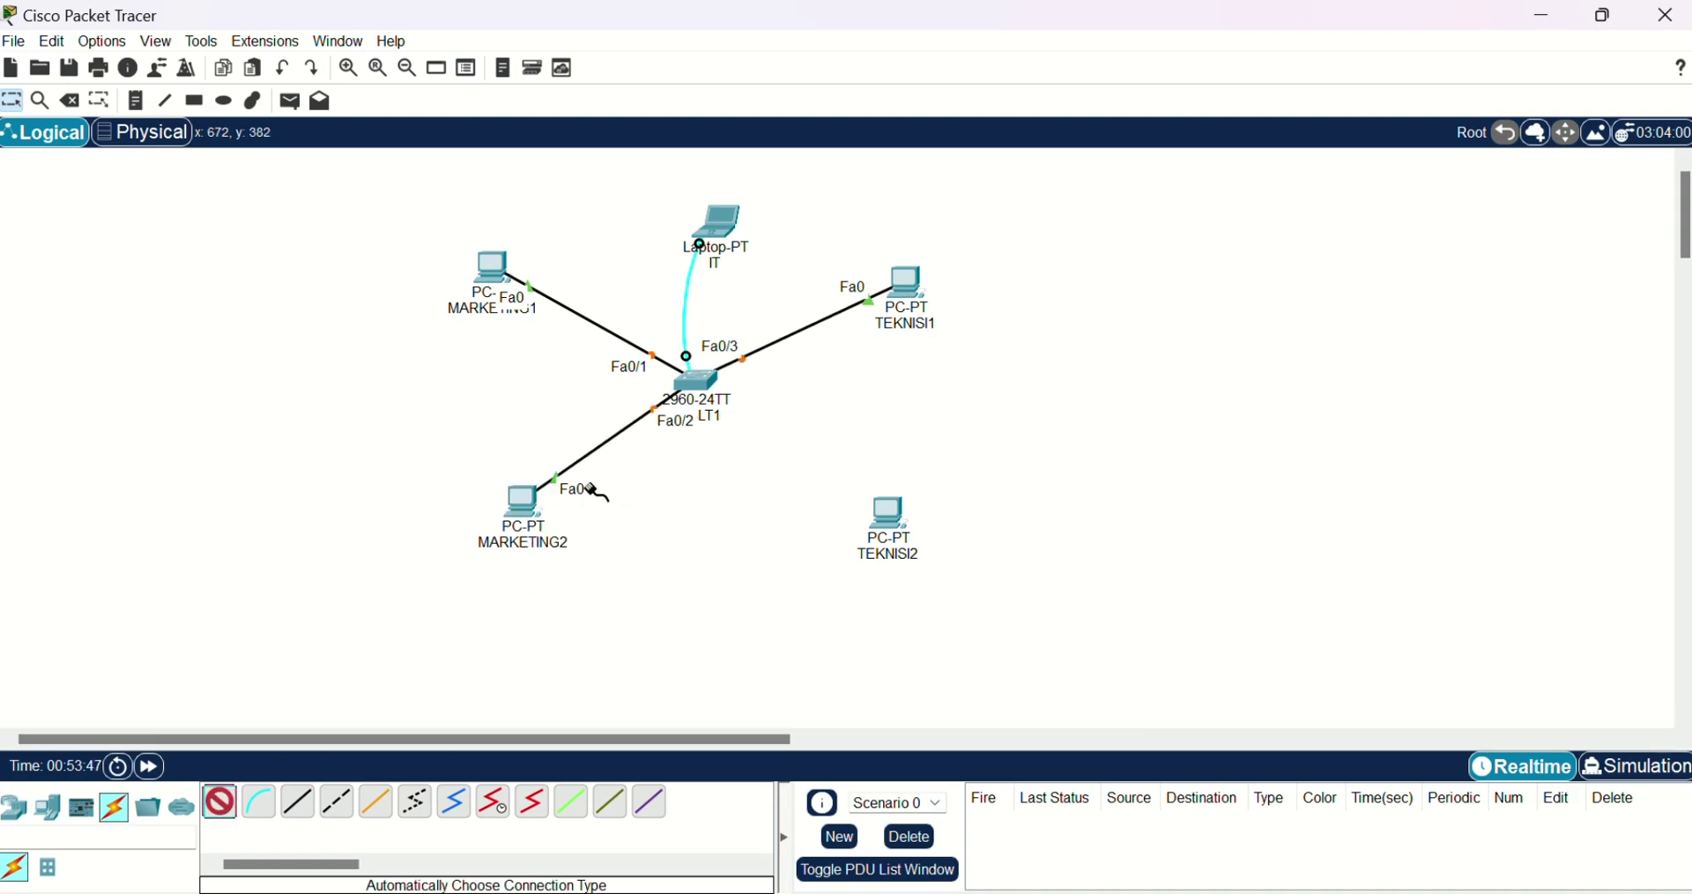
pyautogui.click(696, 381)
pyautogui.click(888, 513)
# Cable the switch's Fa0/5 port to the IT laptop's Fa0 using the automatic connection type
pyautogui.click(219, 801)
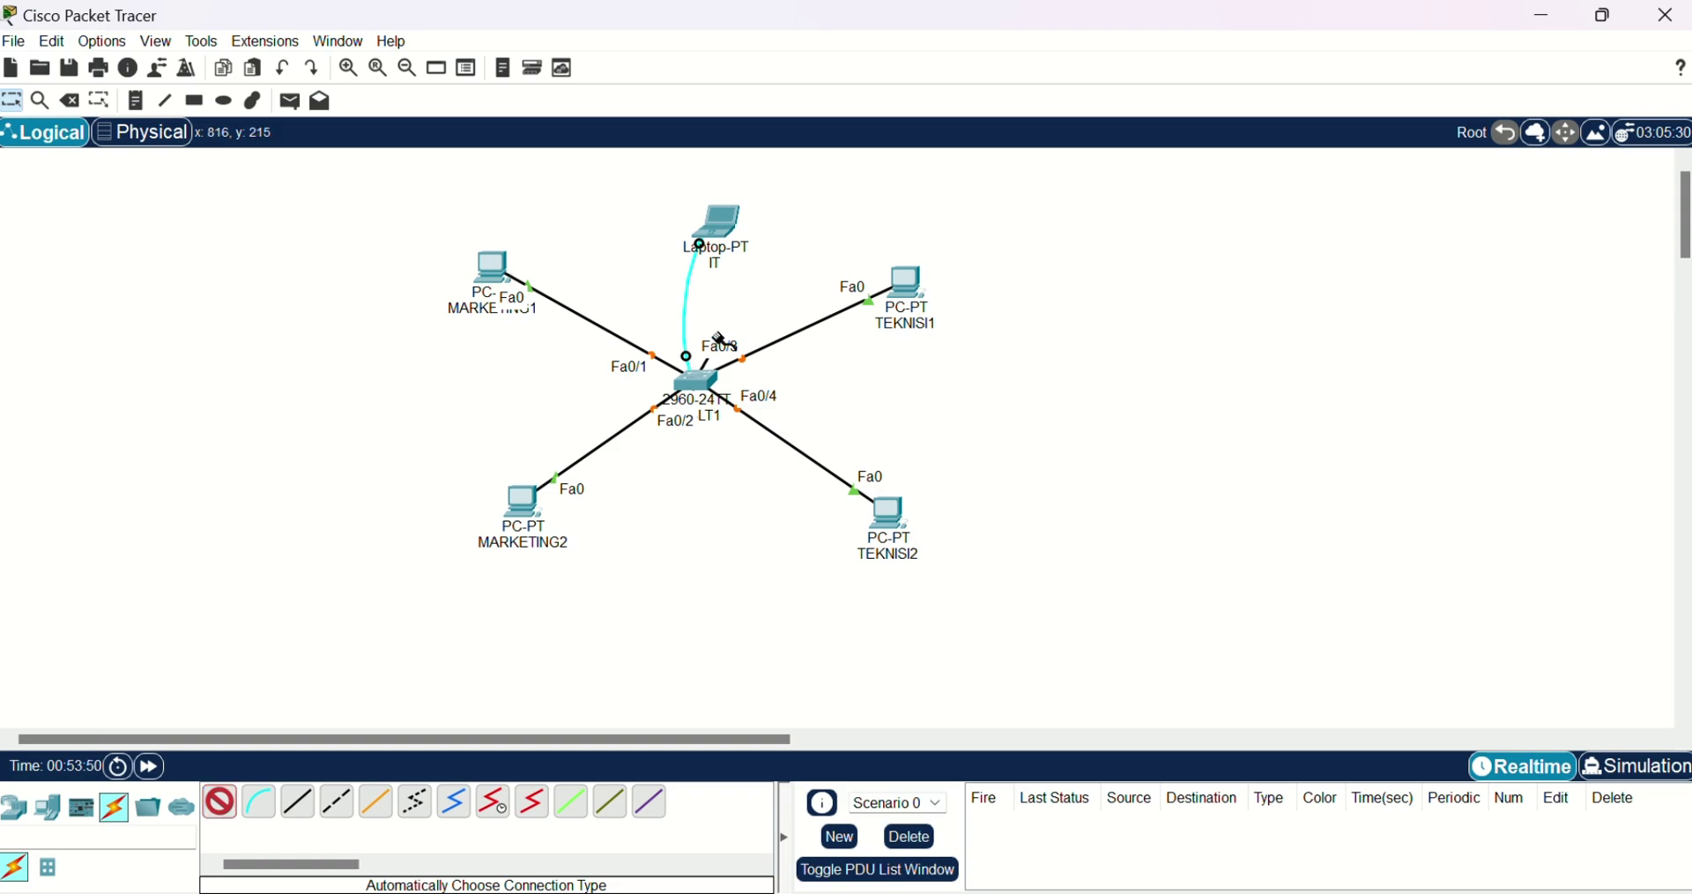
pyautogui.click(721, 339)
pyautogui.click(721, 227)
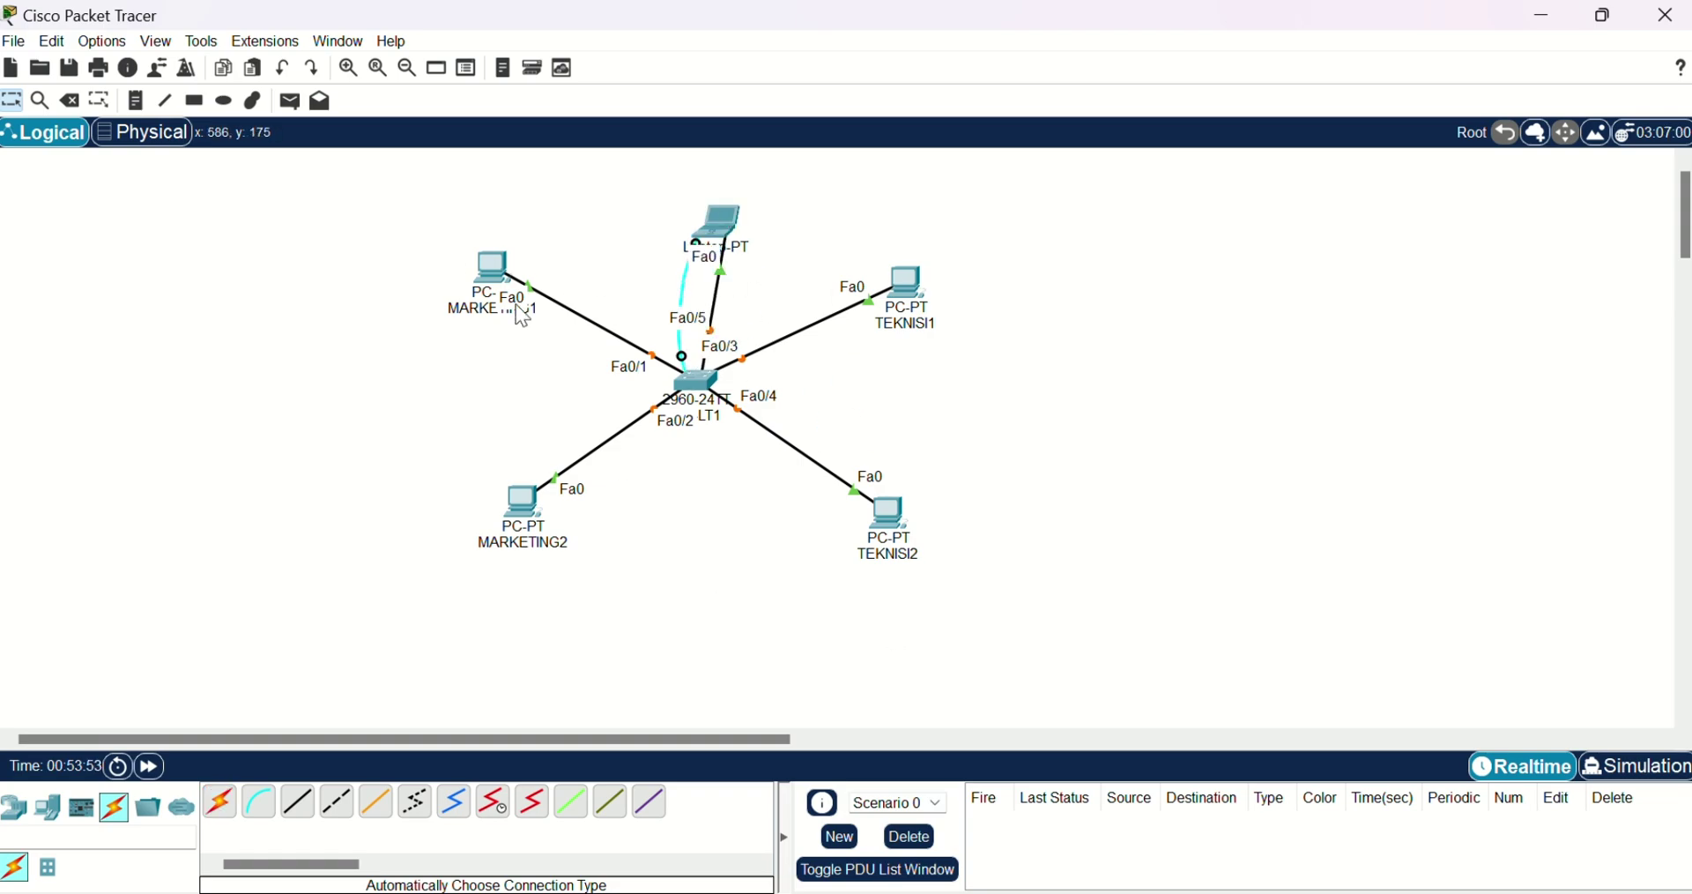
# Open MARKETING1's IP configuration and enter the static IPv4 address 192.168.10.1
pyautogui.click(504, 273)
pyautogui.click(718, 183)
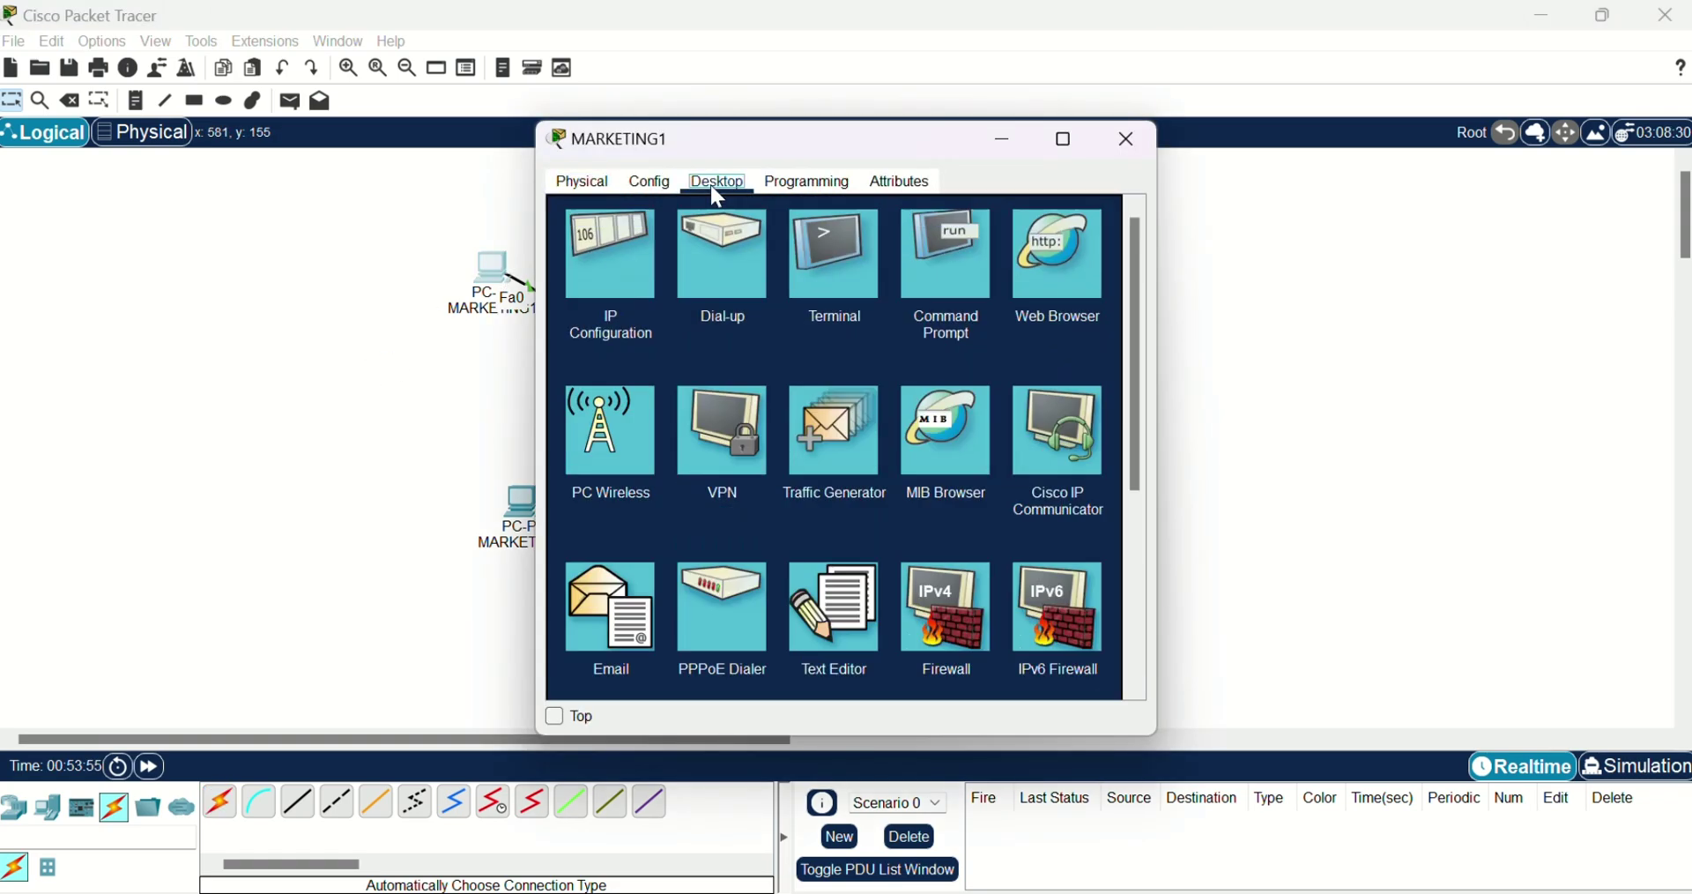
pyautogui.click(612, 260)
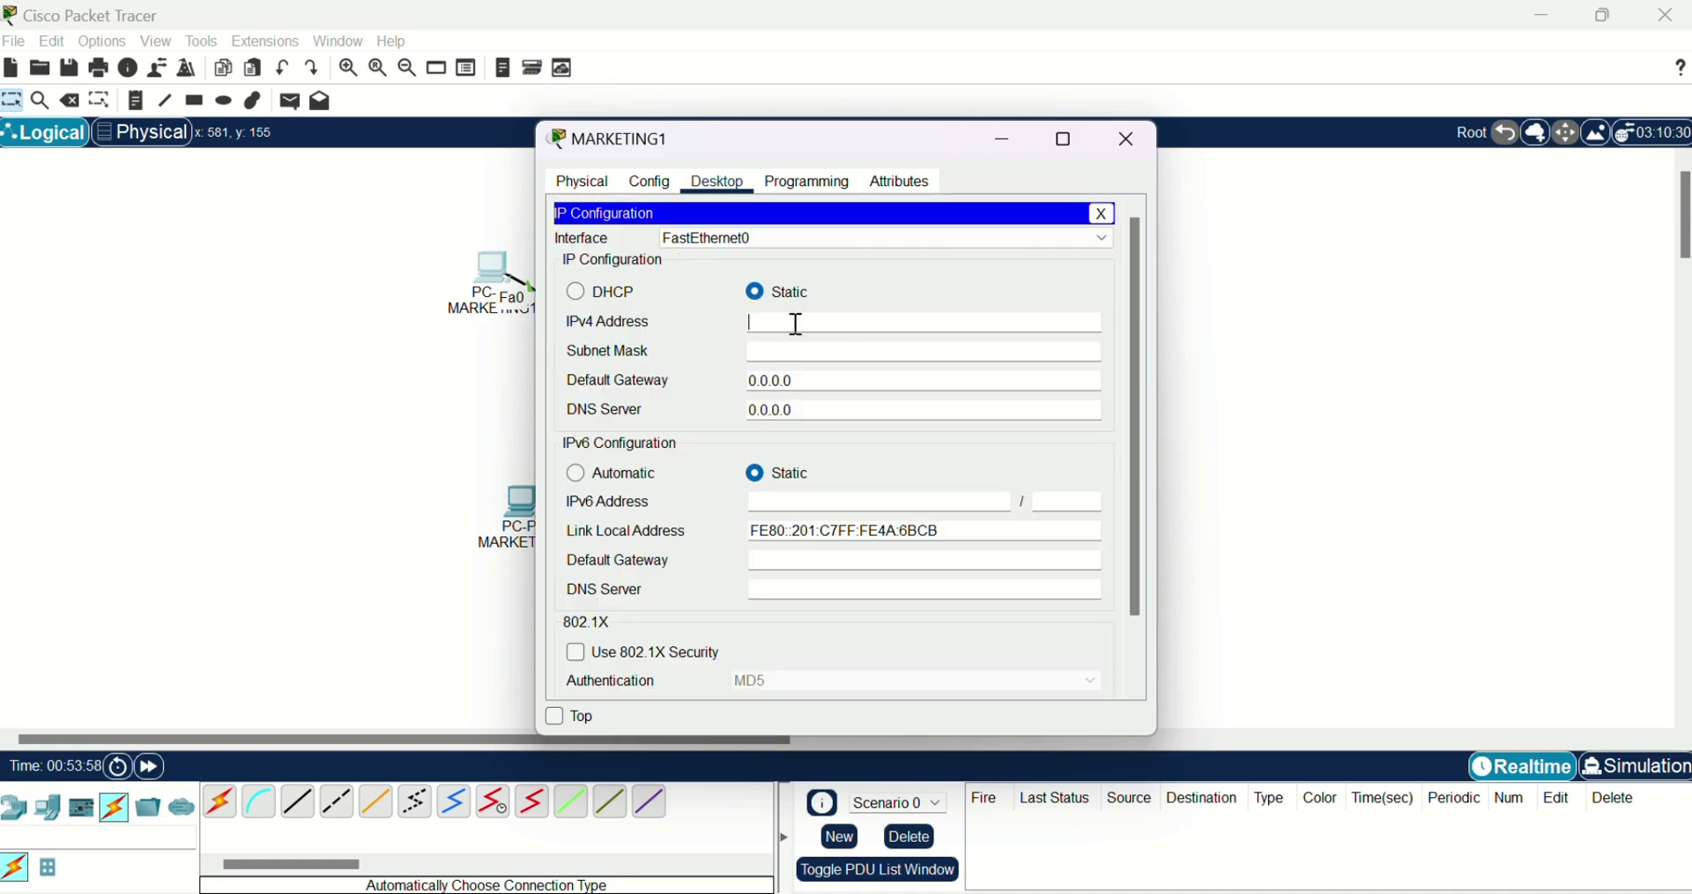
pyautogui.write('192.168.20')
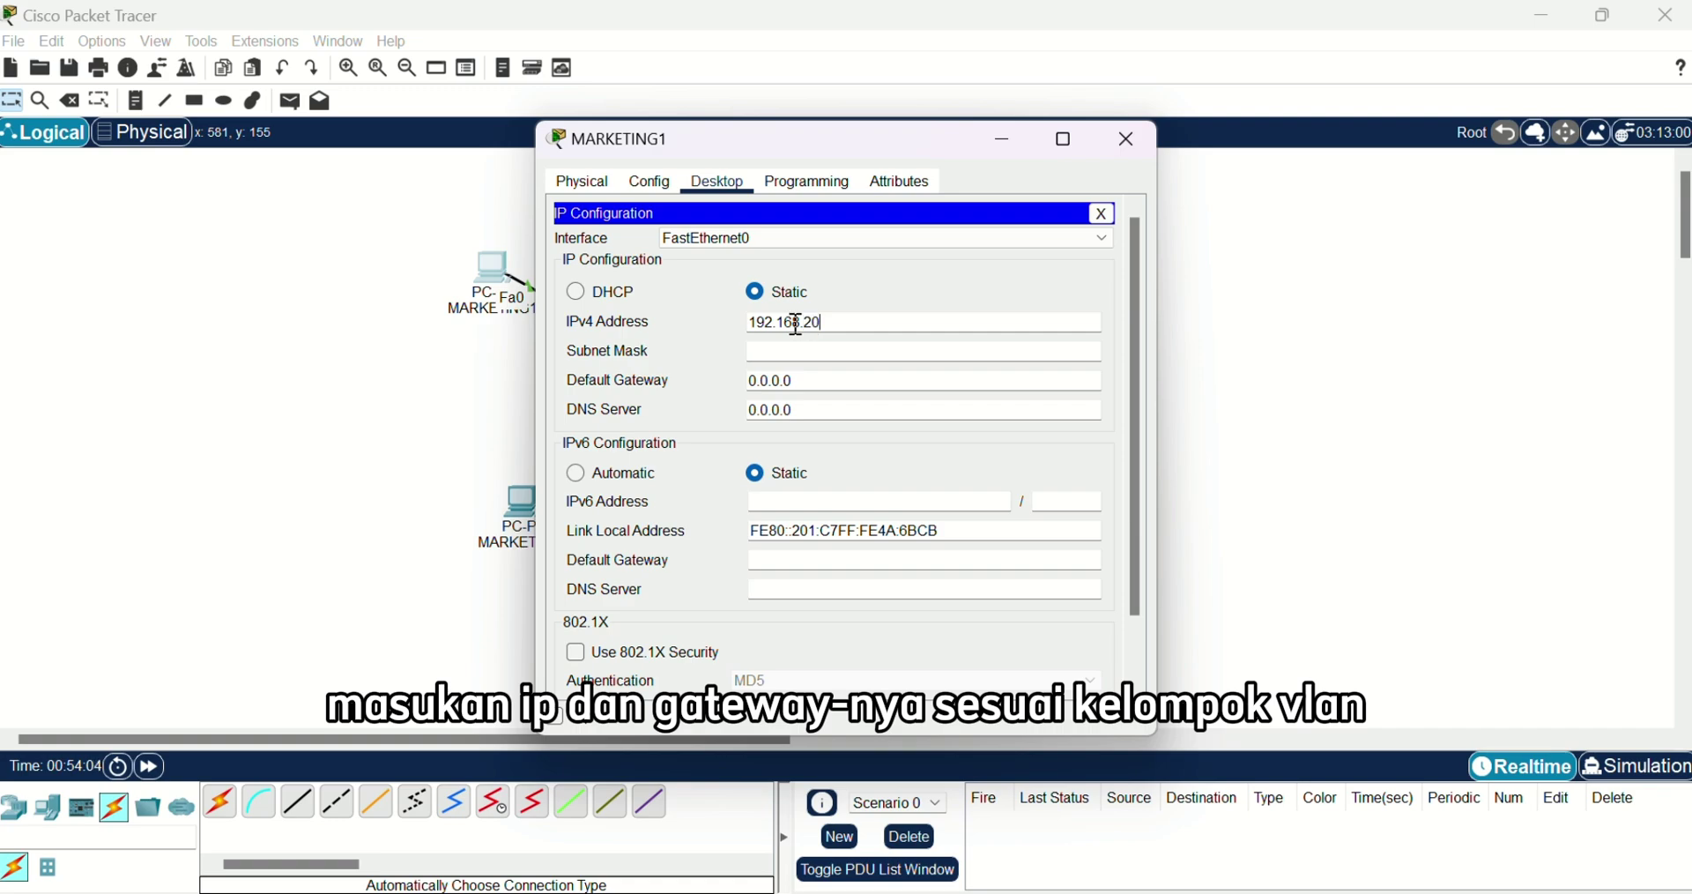
pyautogui.press('BackSpace')
pyautogui.write('10.2')
pyautogui.press('BackSpace')
# Give MARKETING1 subnet mask 255.255.255.0 and default gateway 192.168.10.1, and close its window
pyautogui.moveTo(852, 326); pyautogui.dragTo(702, 328)
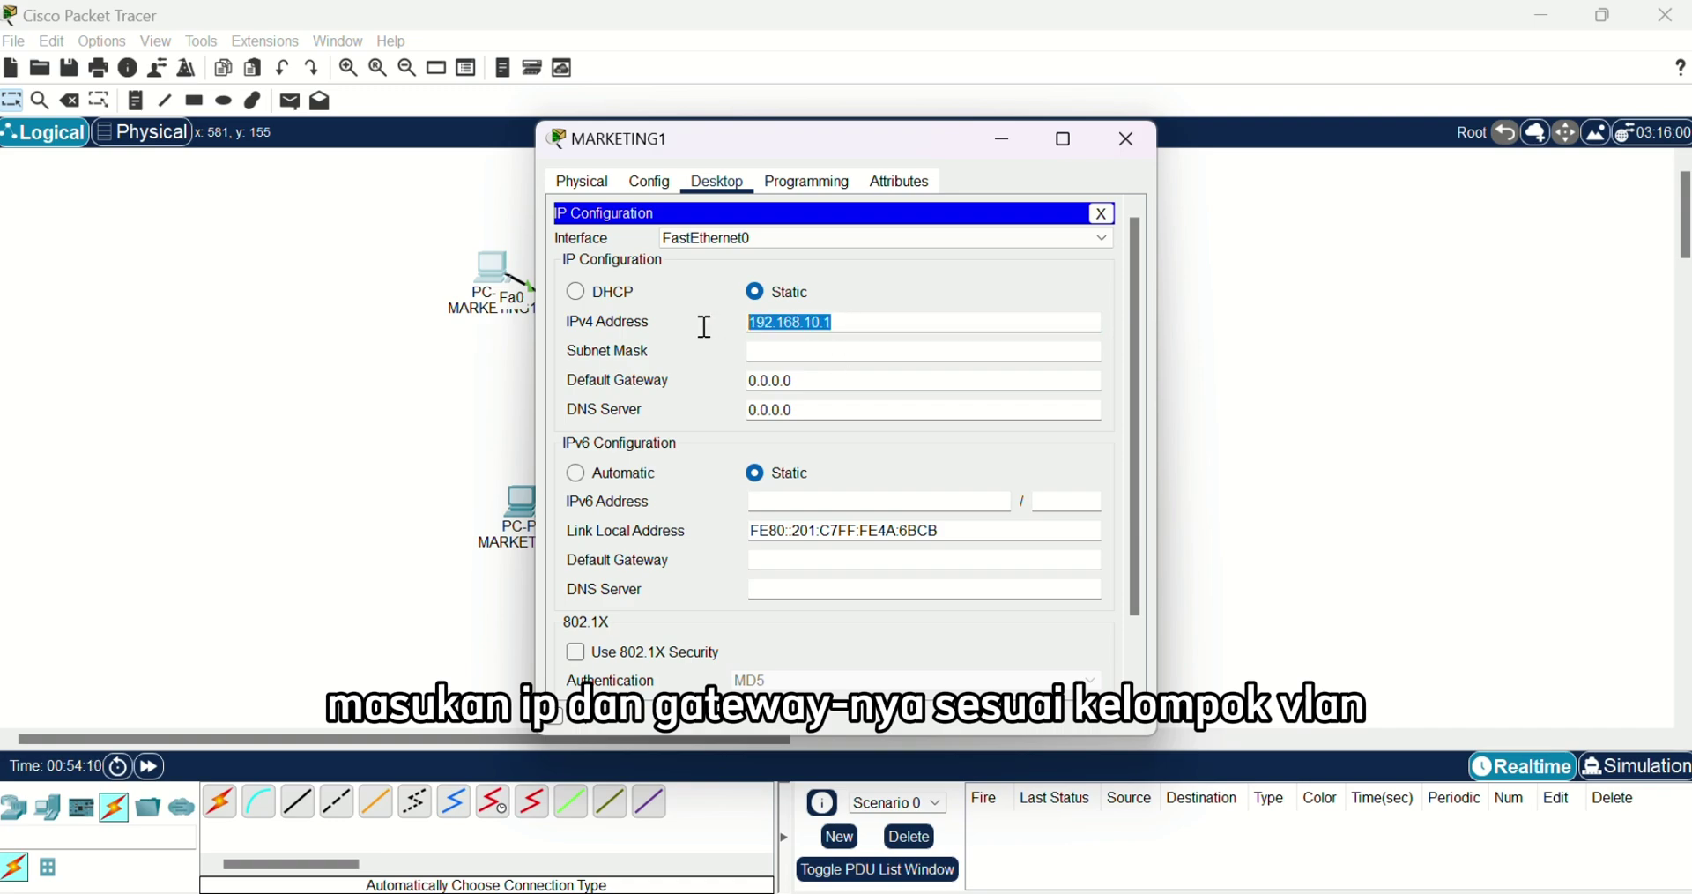
pyautogui.click(793, 350)
pyautogui.moveTo(800, 382); pyautogui.dragTo(721, 372)
pyautogui.write('192.168.10.1')
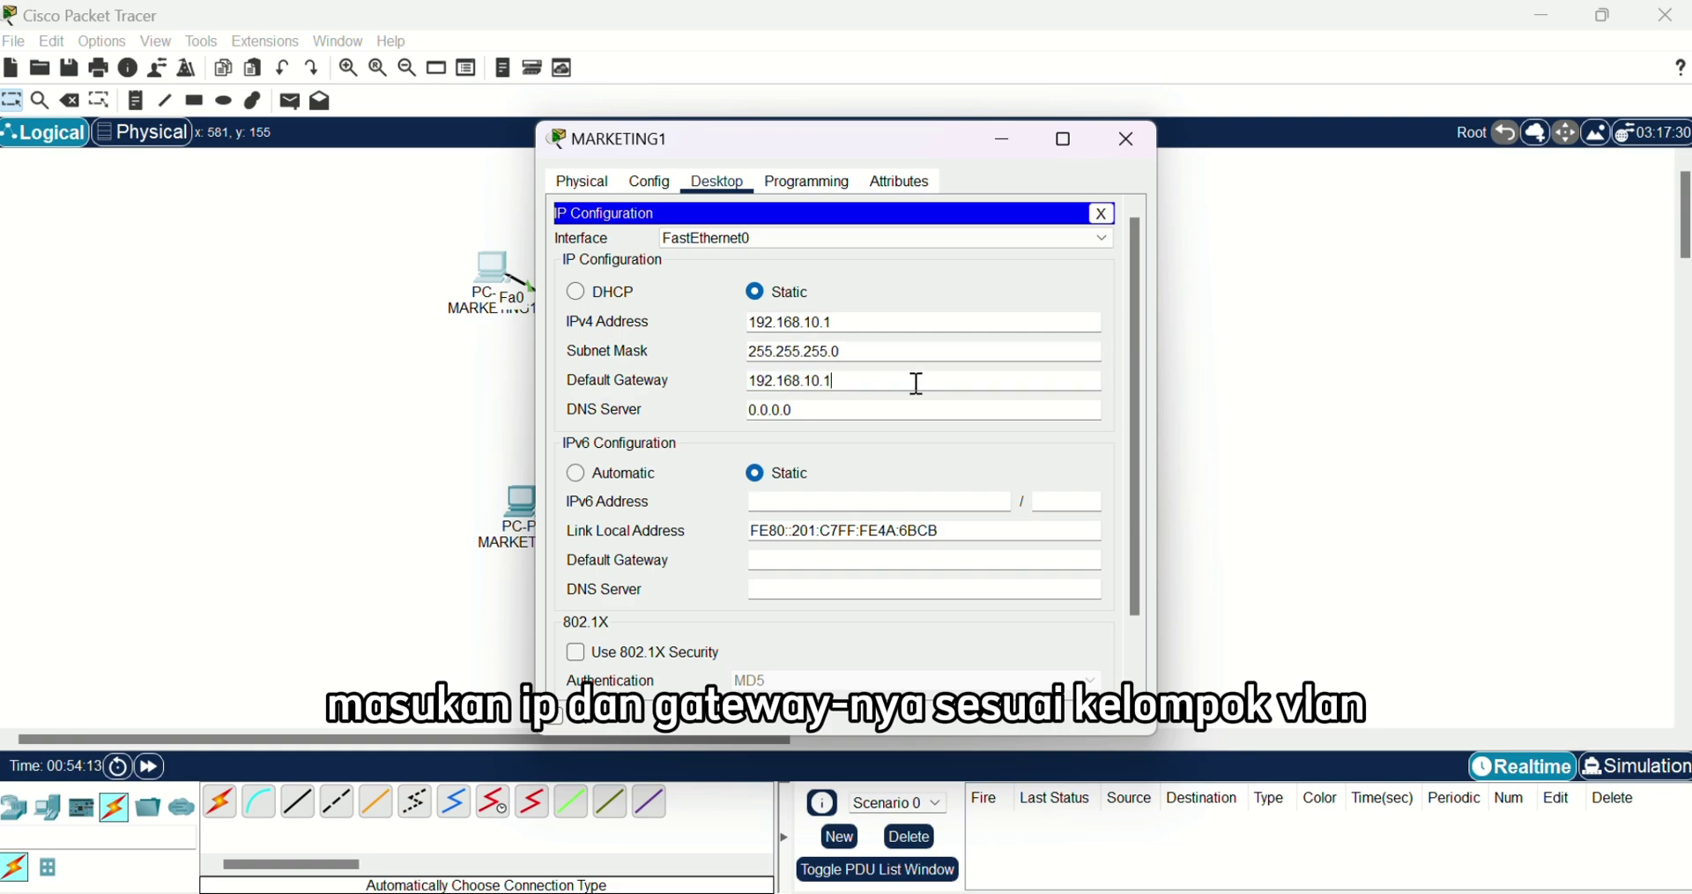
pyautogui.click(1109, 213)
pyautogui.click(1132, 140)
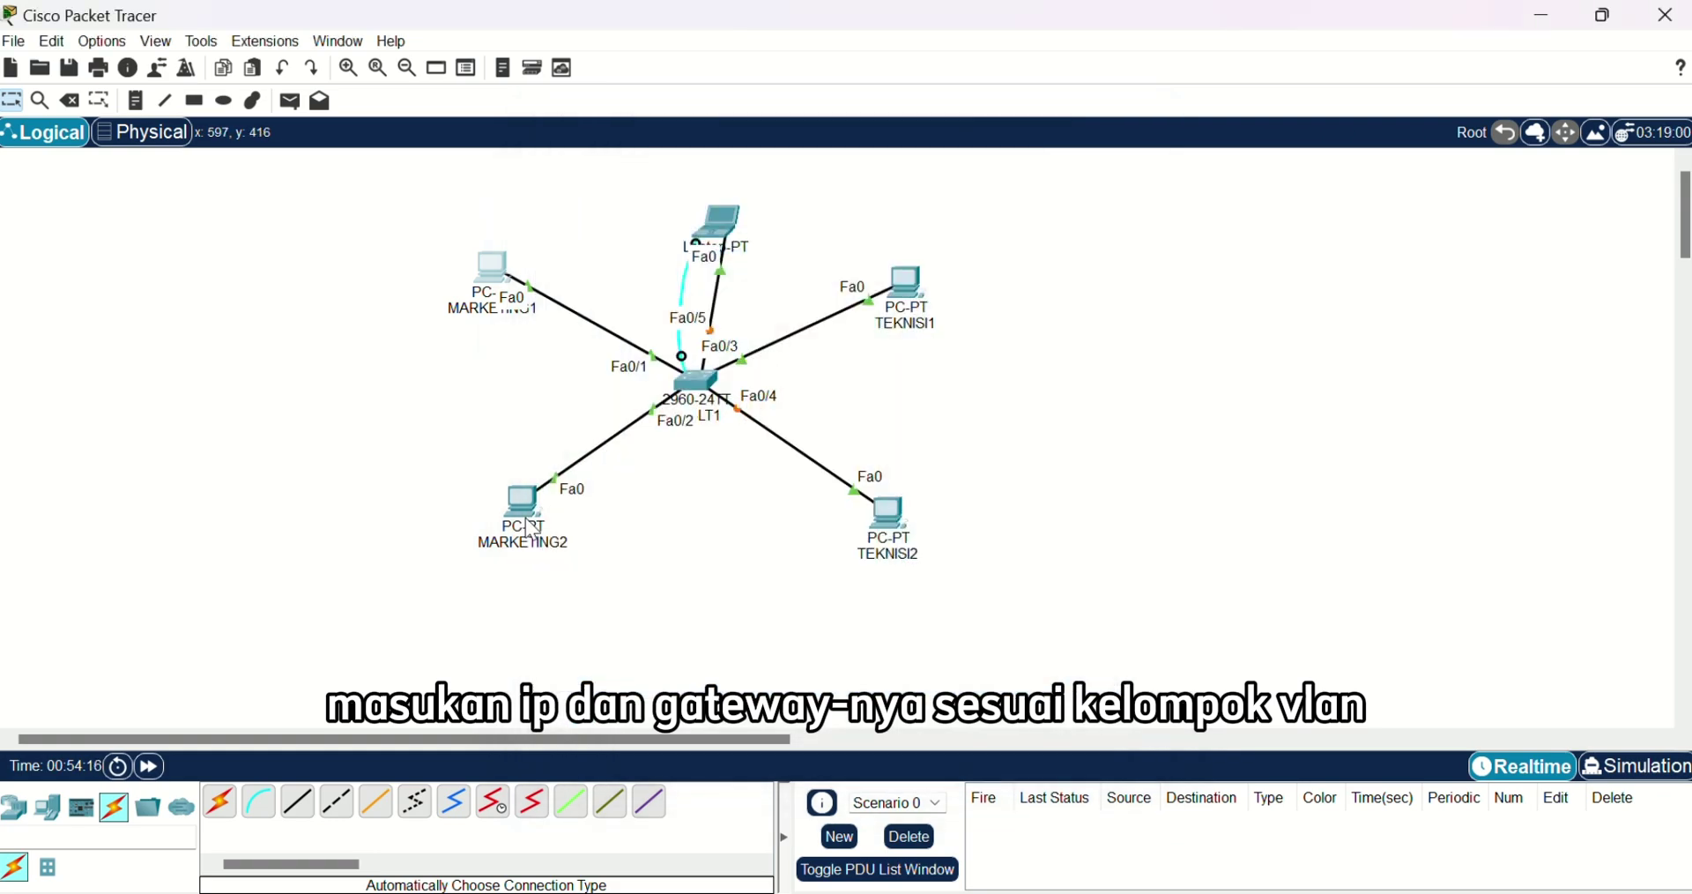
# Open MARKETING2's IP configuration and enter the static IPv4 address 192.168.10.2
pyautogui.click(527, 504)
pyautogui.click(652, 182)
pyautogui.click(719, 183)
pyautogui.click(599, 247)
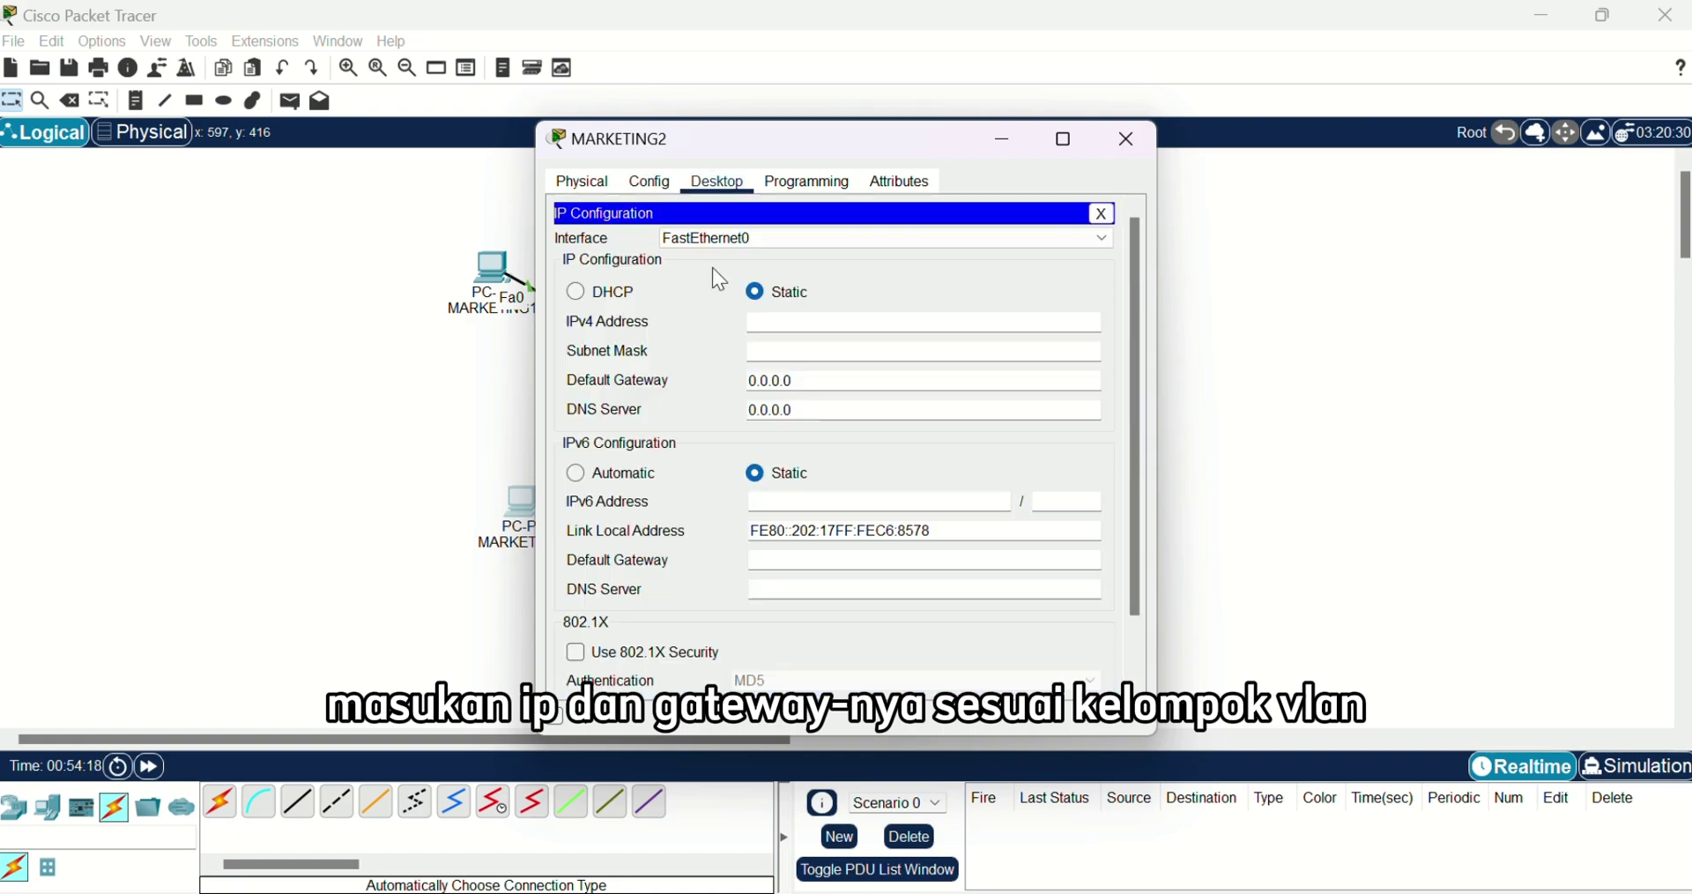
pyautogui.write('192.168.10.1')
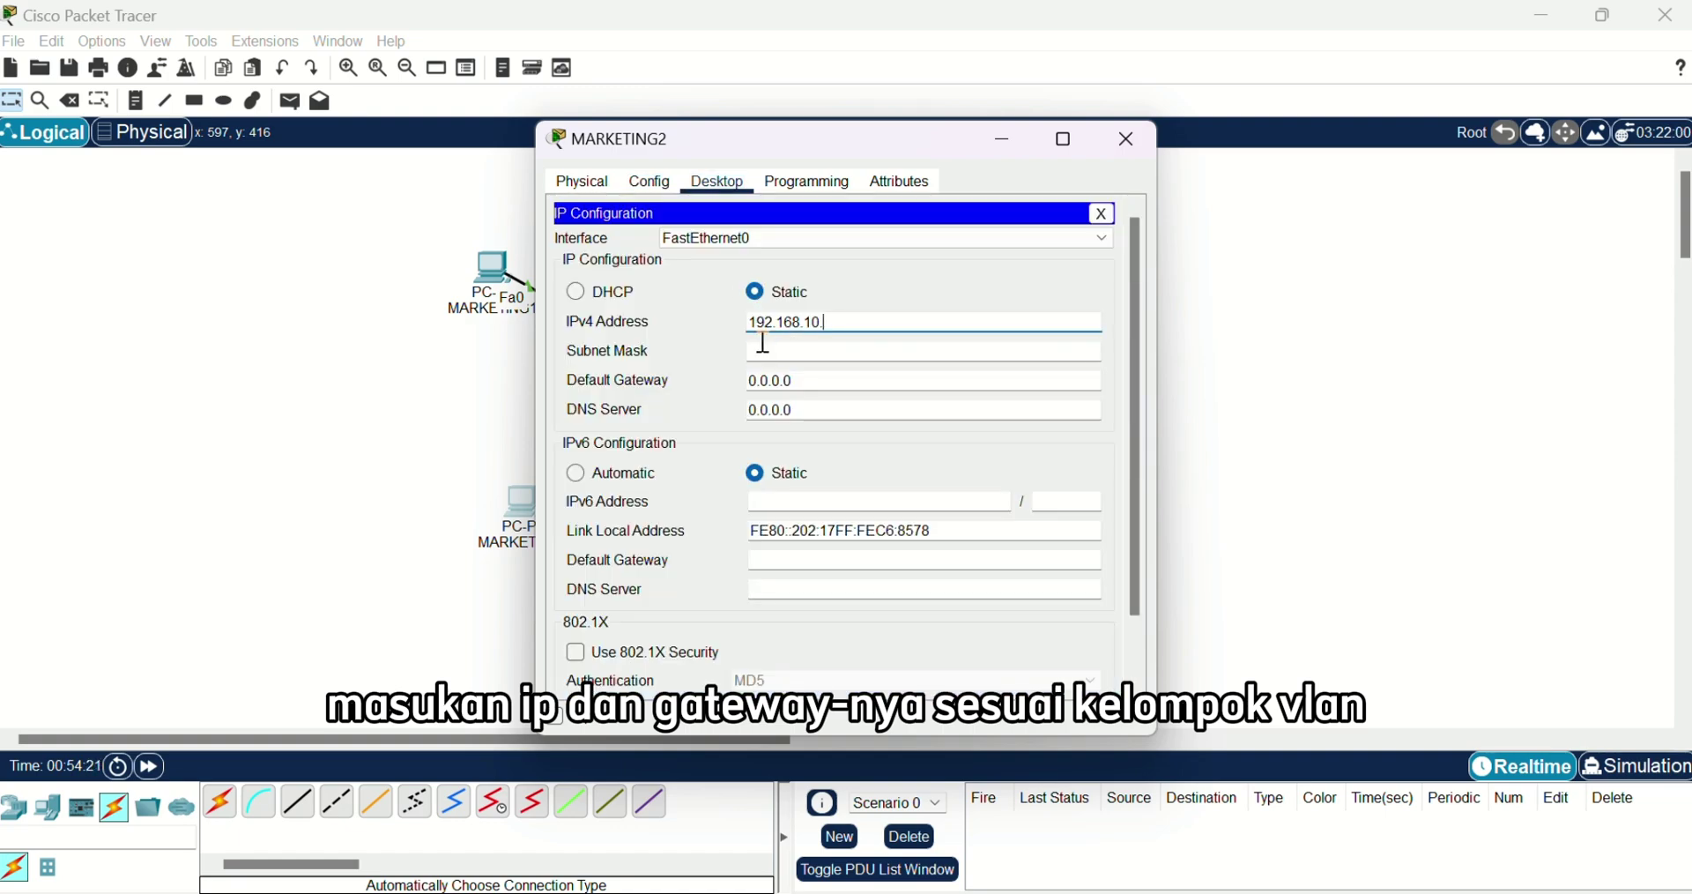
pyautogui.write('2')
# Give MARKETING2 subnet mask 255.255.255.0 and default gateway 192.168.10.0, and close its window
pyautogui.press('Tab')
pyautogui.press('Tab')
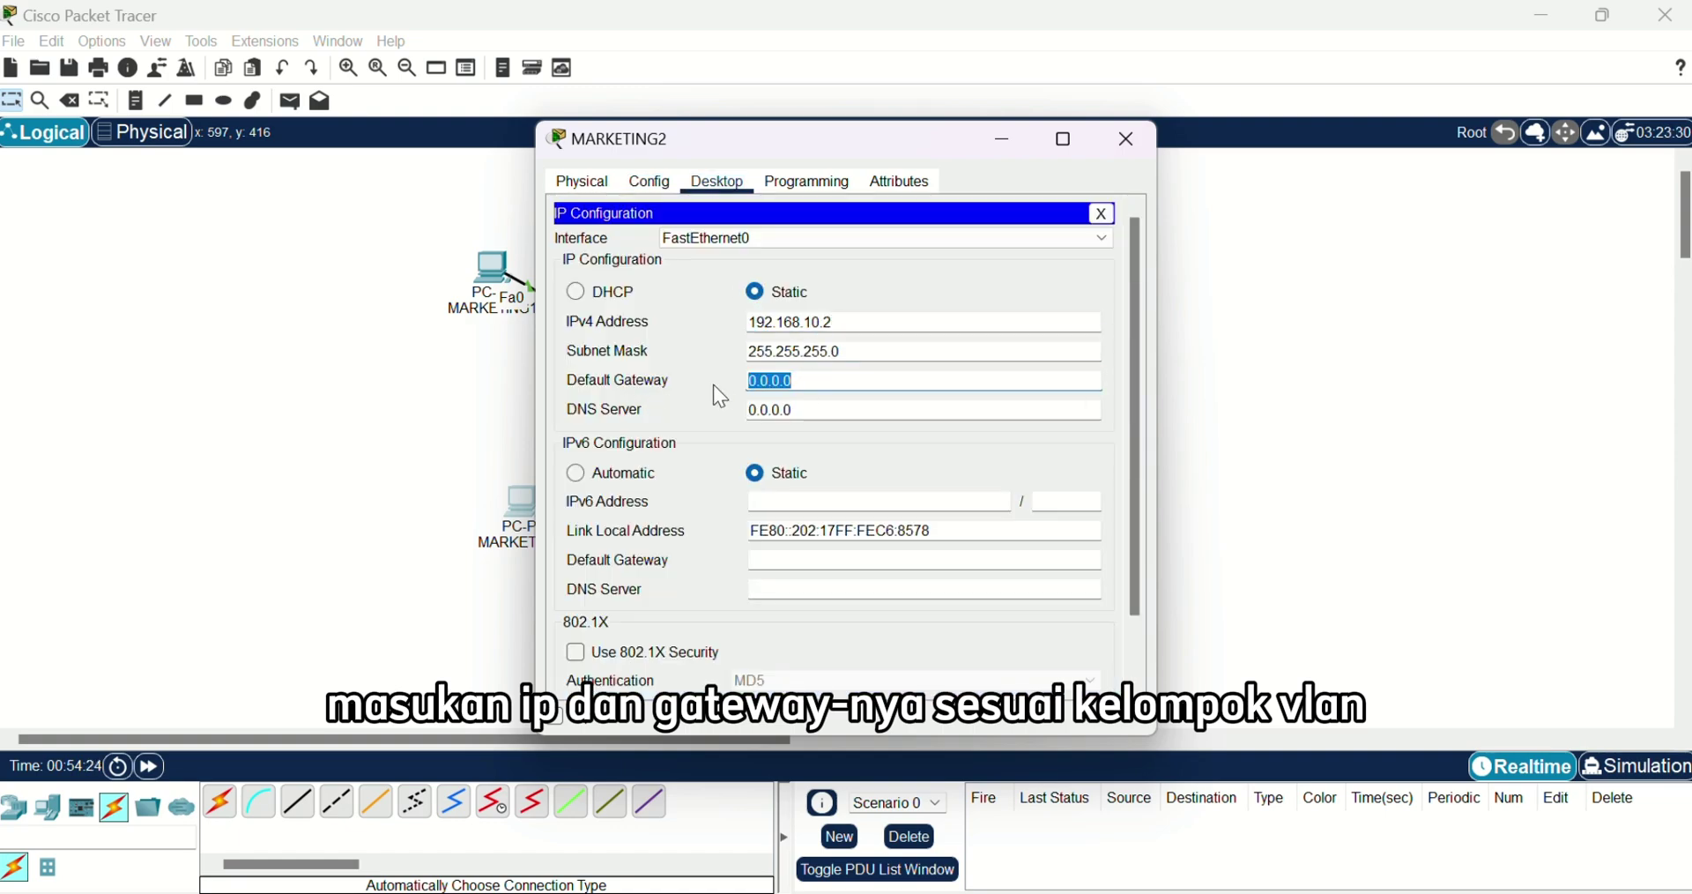
pyautogui.write('192.168.10.1')
pyautogui.press('BackSpace')
pyautogui.write('0')
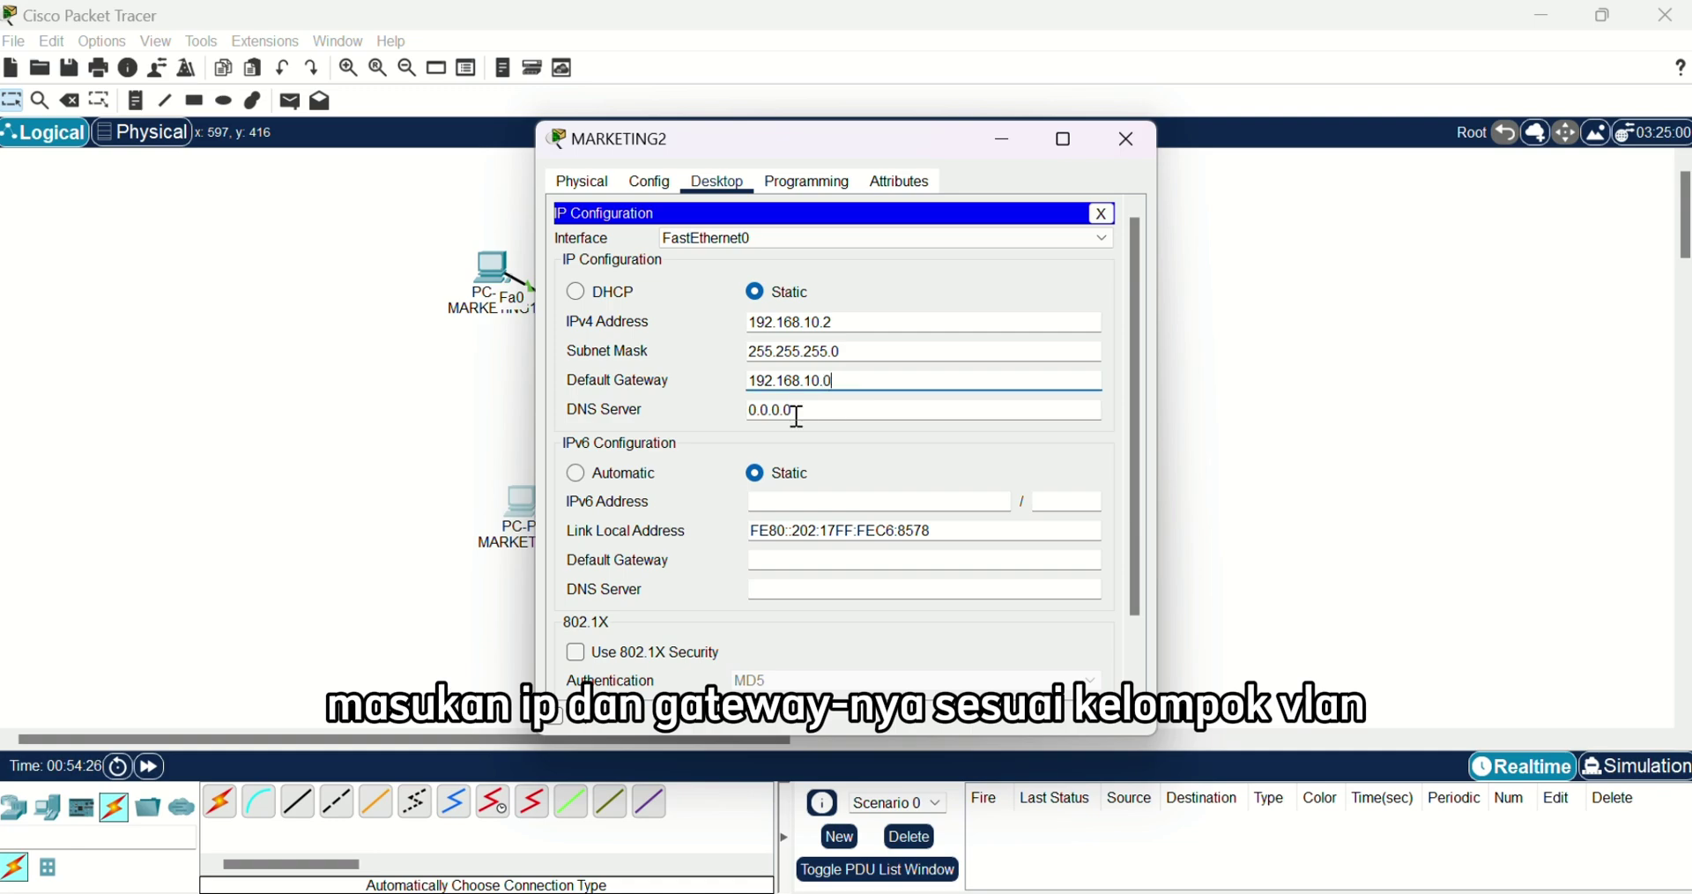
pyautogui.click(1107, 214)
pyautogui.click(1131, 139)
# Open TEKNISI1's IP configuration and enter the static IPv4 address 192.168.20.1
pyautogui.click(920, 291)
pyautogui.click(659, 187)
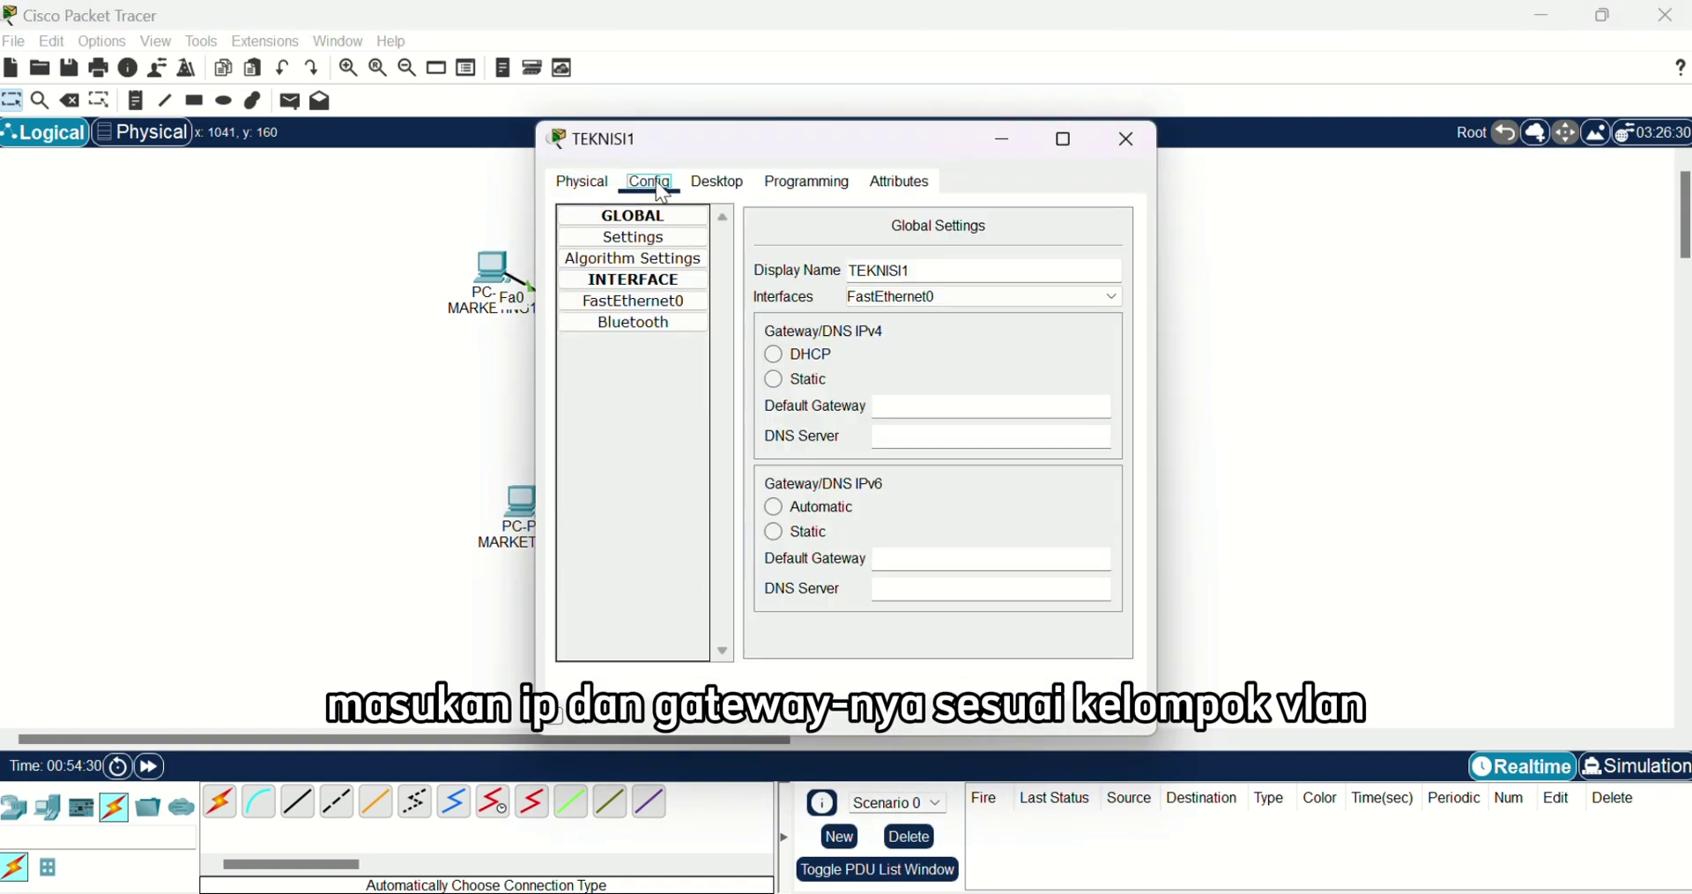
pyautogui.click(718, 182)
pyautogui.click(608, 262)
pyautogui.click(801, 291)
pyautogui.click(816, 324)
pyautogui.write('192.168.10.1')
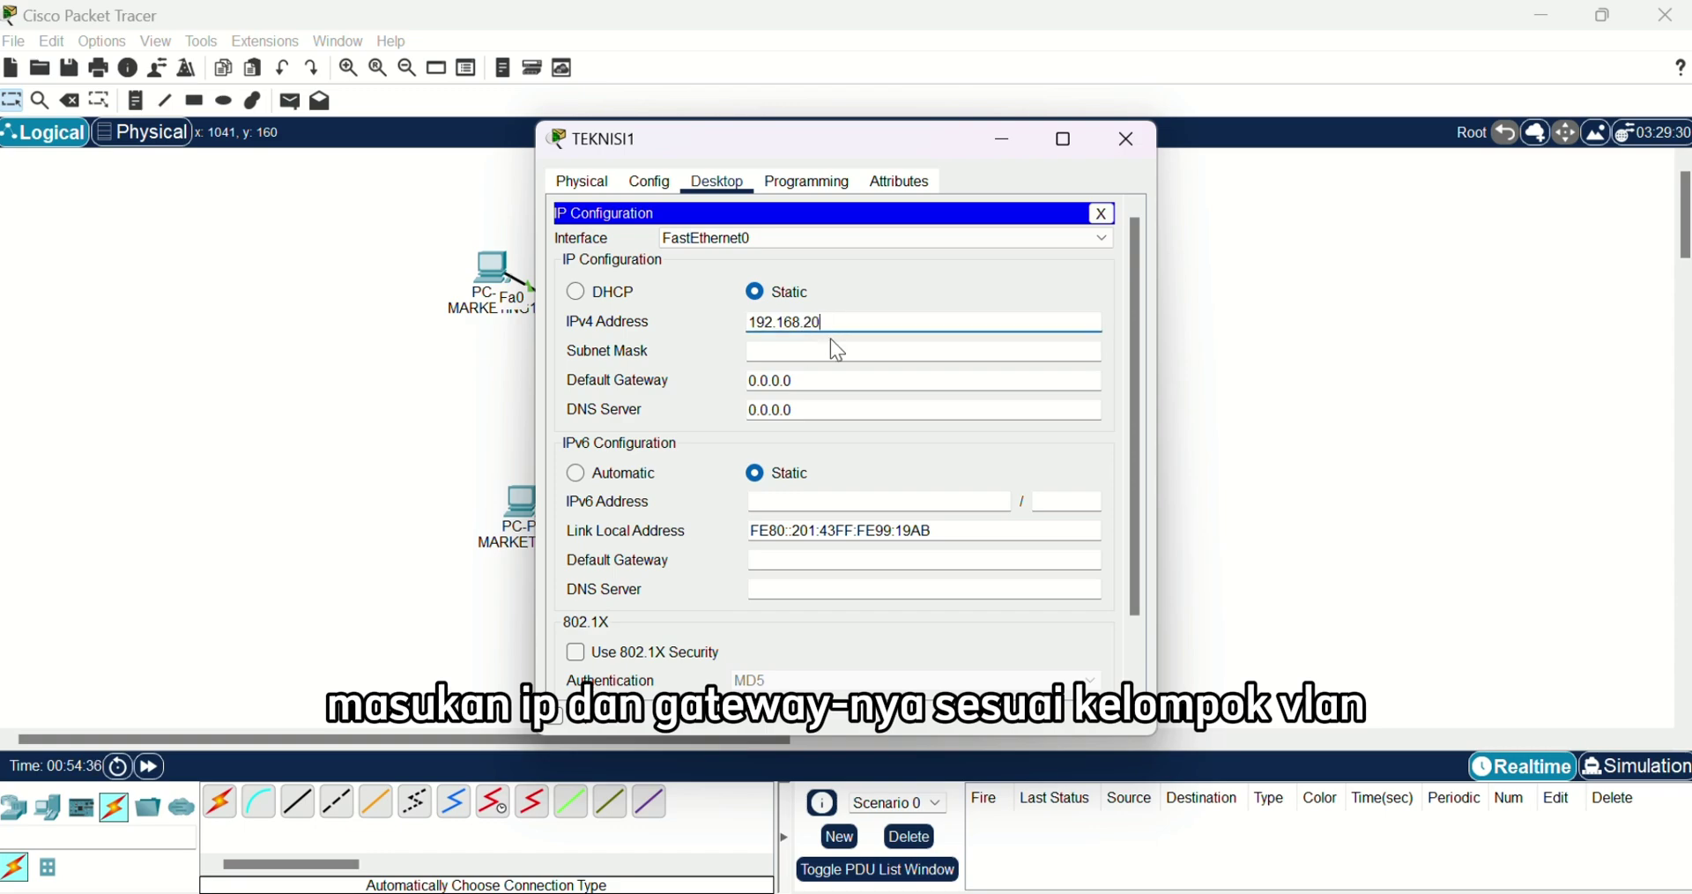
pyautogui.write('.1')
# Give TEKNISI1 subnet mask 255.255.255.0 and default gateway 192.168.20.0, and close its window
pyautogui.moveTo(842, 330); pyautogui.dragTo(737, 315)
pyautogui.hotkey('ctrl', 'c')
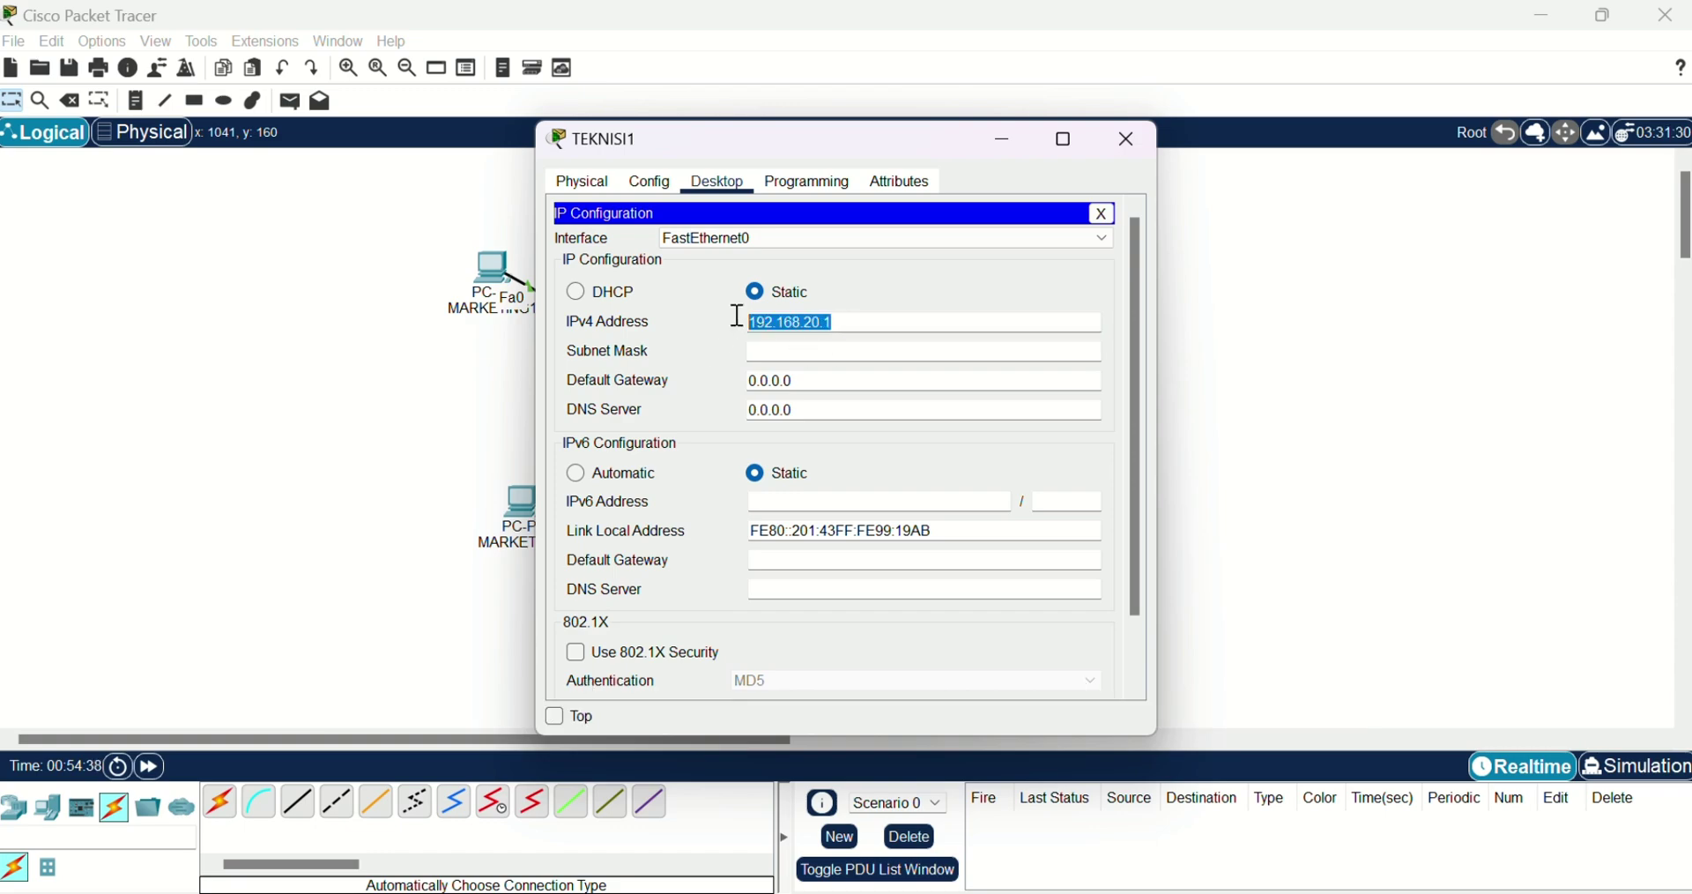
pyautogui.click(851, 353)
pyautogui.moveTo(841, 380); pyautogui.dragTo(691, 381)
pyautogui.hotkey('ctrl', 'v')
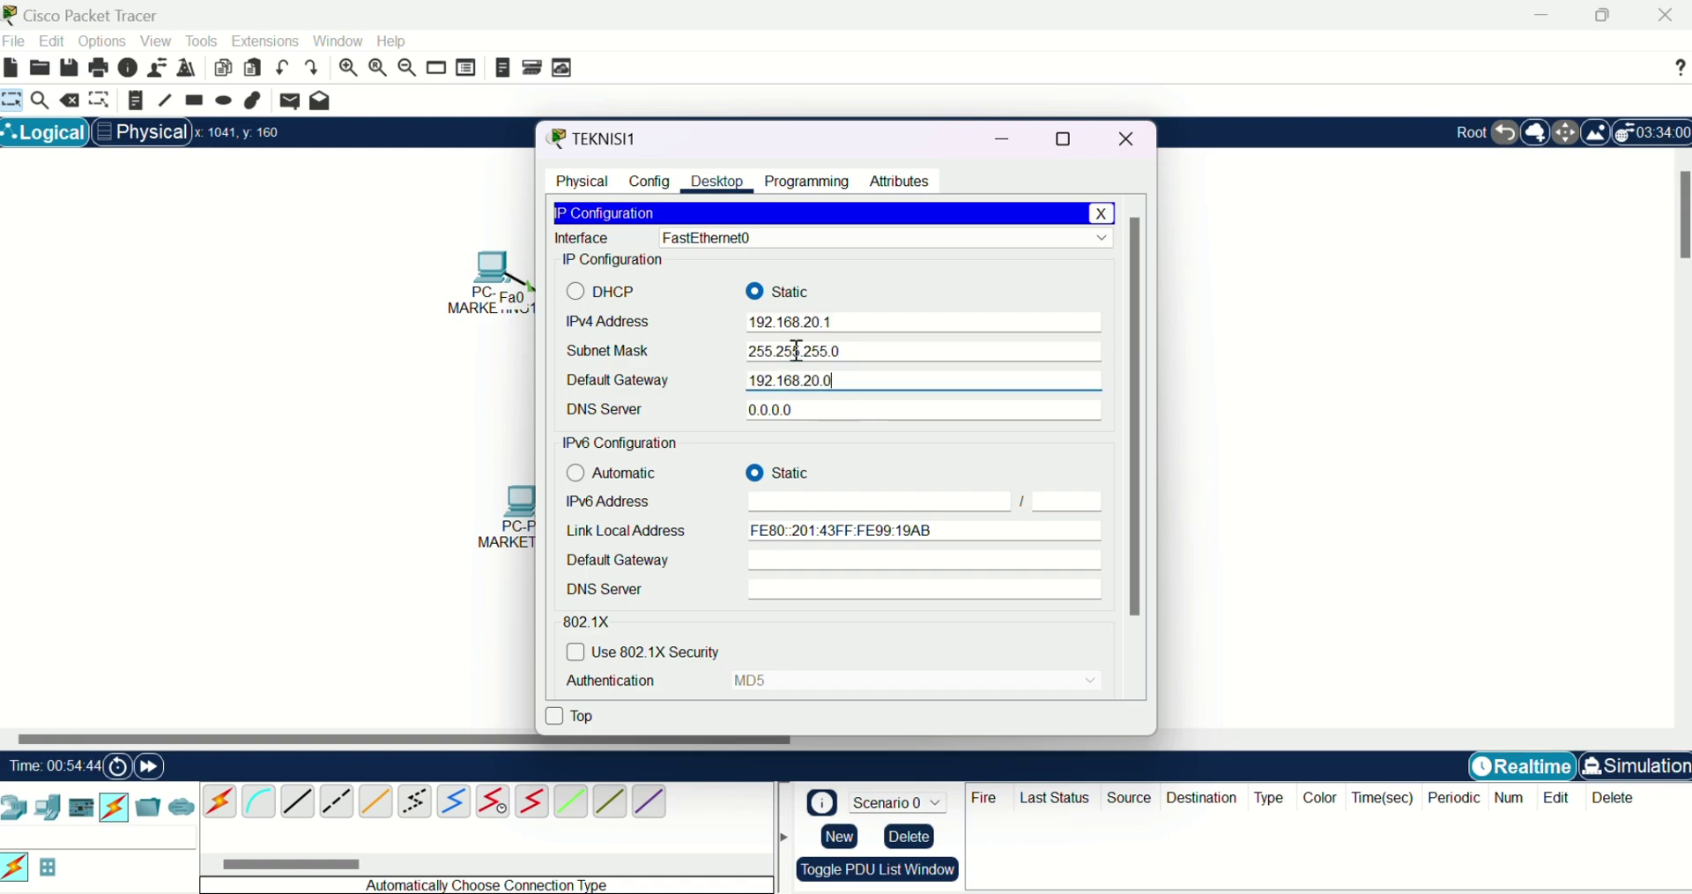
pyautogui.click(1132, 139)
# Open TEKNISI2's IP configuration and enter the static IPv4 address 192.168.20.2
pyautogui.click(881, 518)
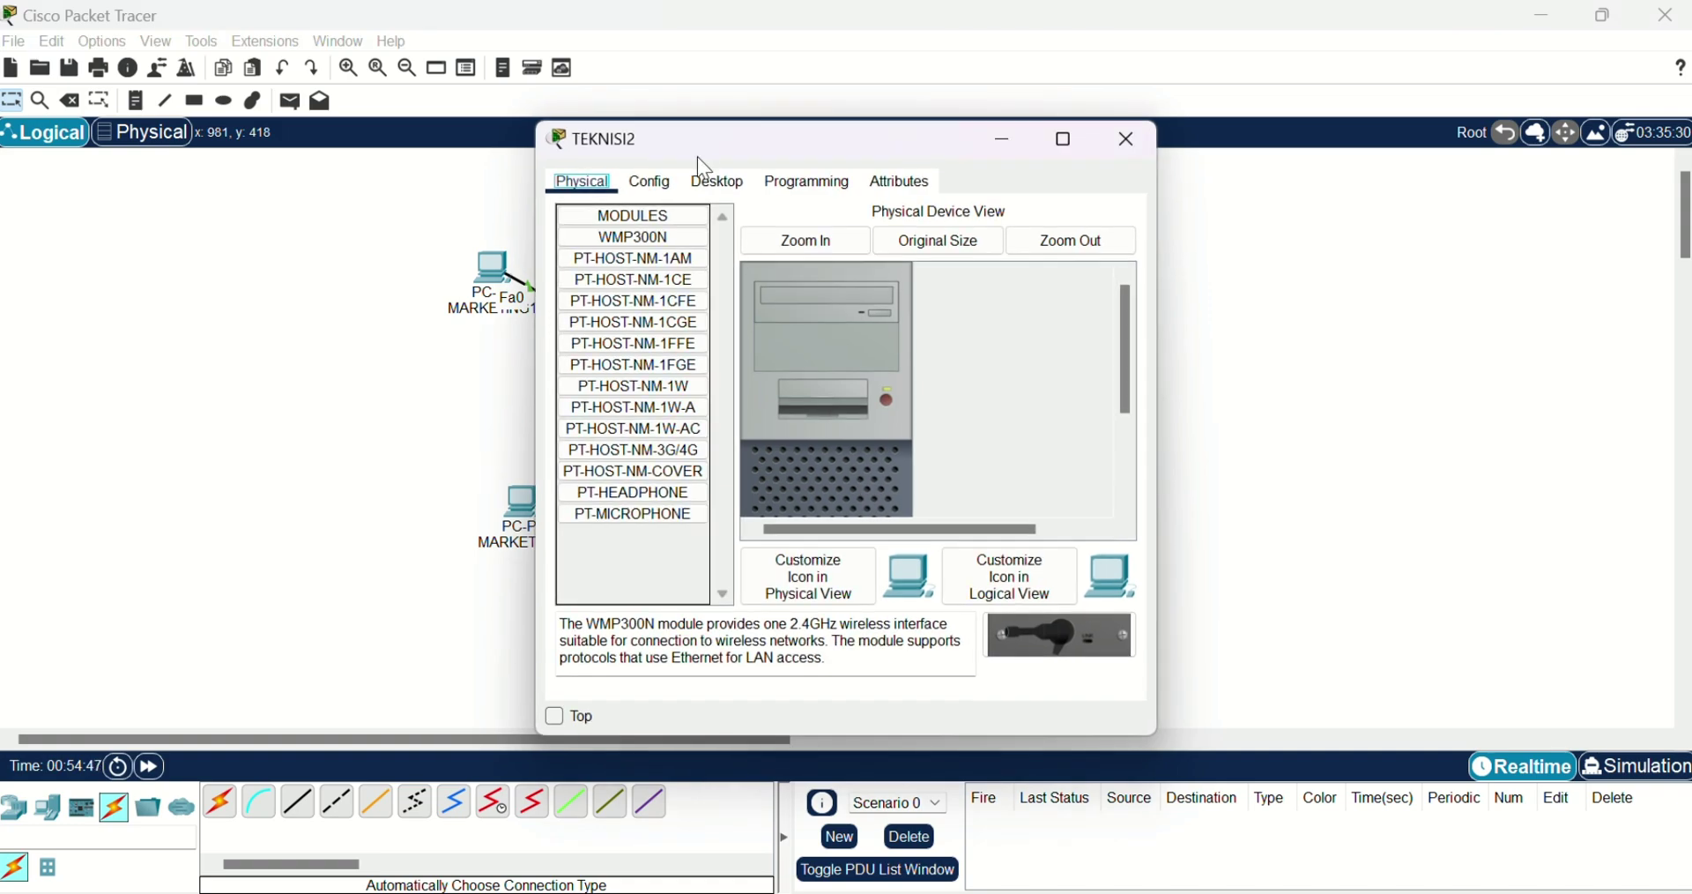
pyautogui.click(717, 185)
pyautogui.click(604, 233)
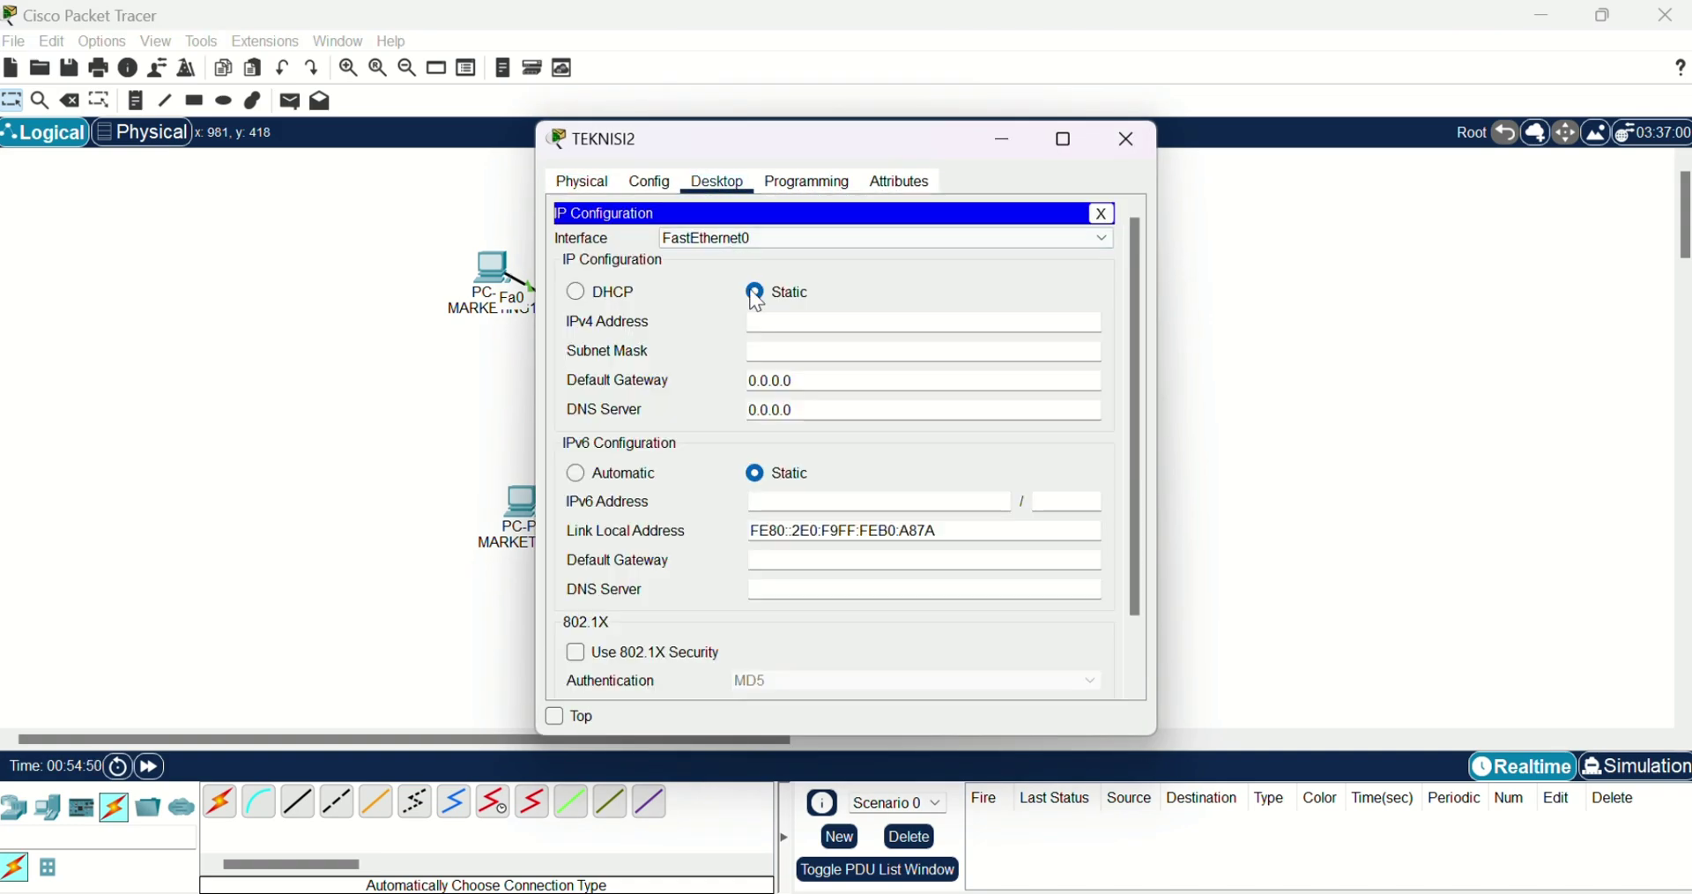
pyautogui.click(789, 319)
pyautogui.hotkey('ctrl', 'v')
pyautogui.write('2')
# Give TEKNISI2 subnet mask 255.255.255.0 and default gateway 192.168.20.0, and close its window
pyautogui.click(838, 357)
pyautogui.click(775, 380)
pyautogui.hotkey('ctrl', 'v')
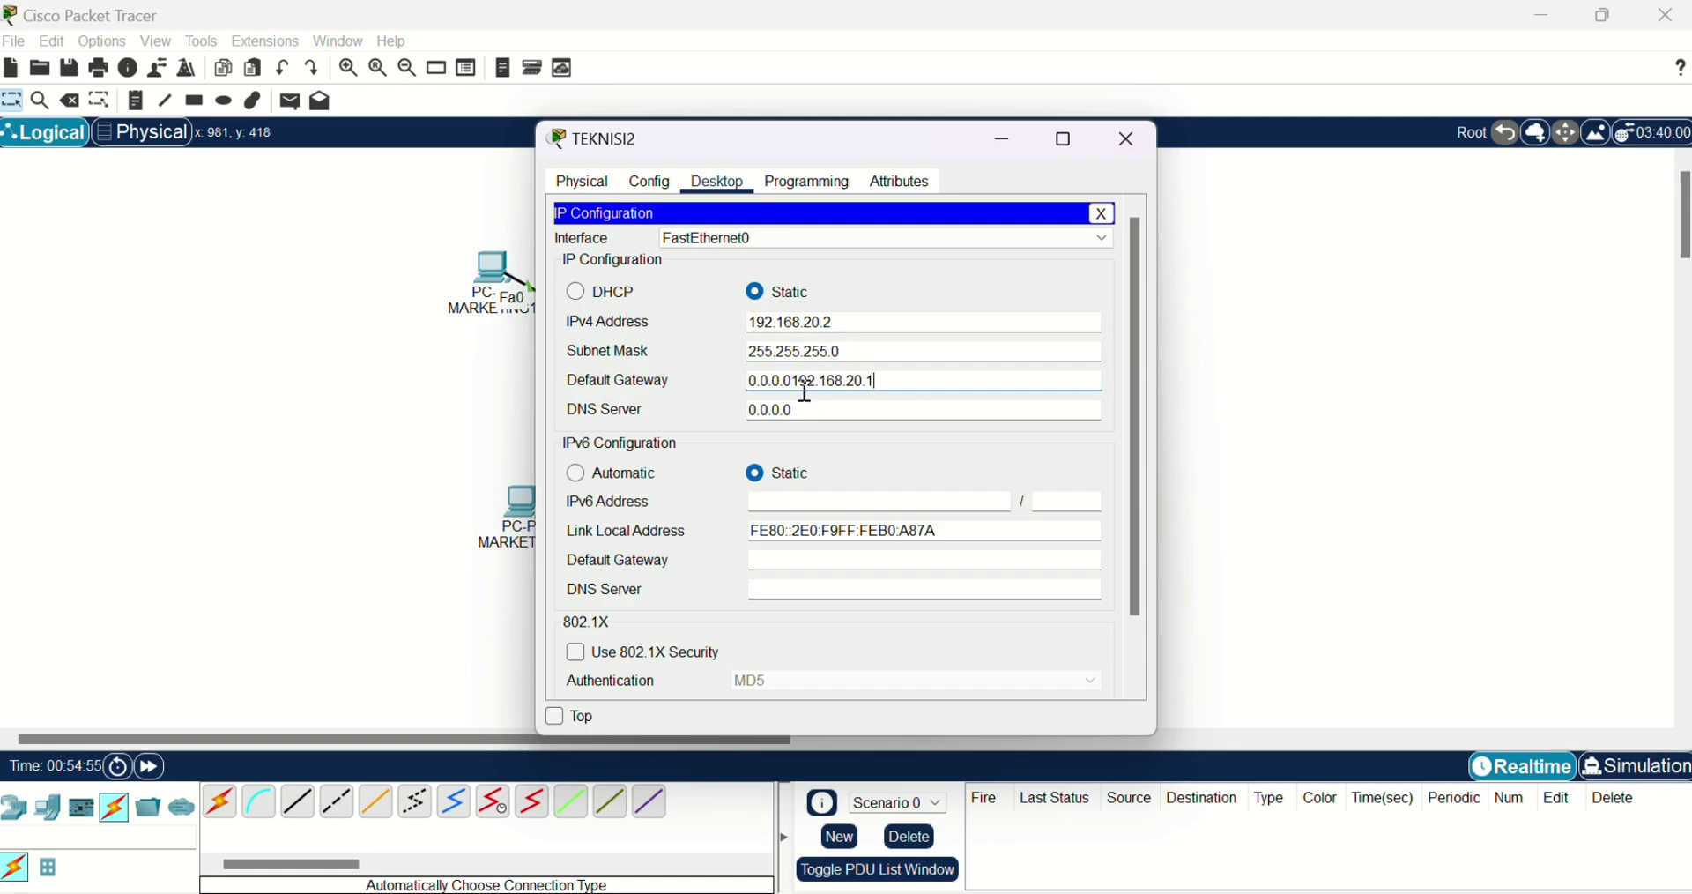
pyautogui.moveTo(798, 382); pyautogui.dragTo(743, 380)
pyautogui.press('BackSpace')
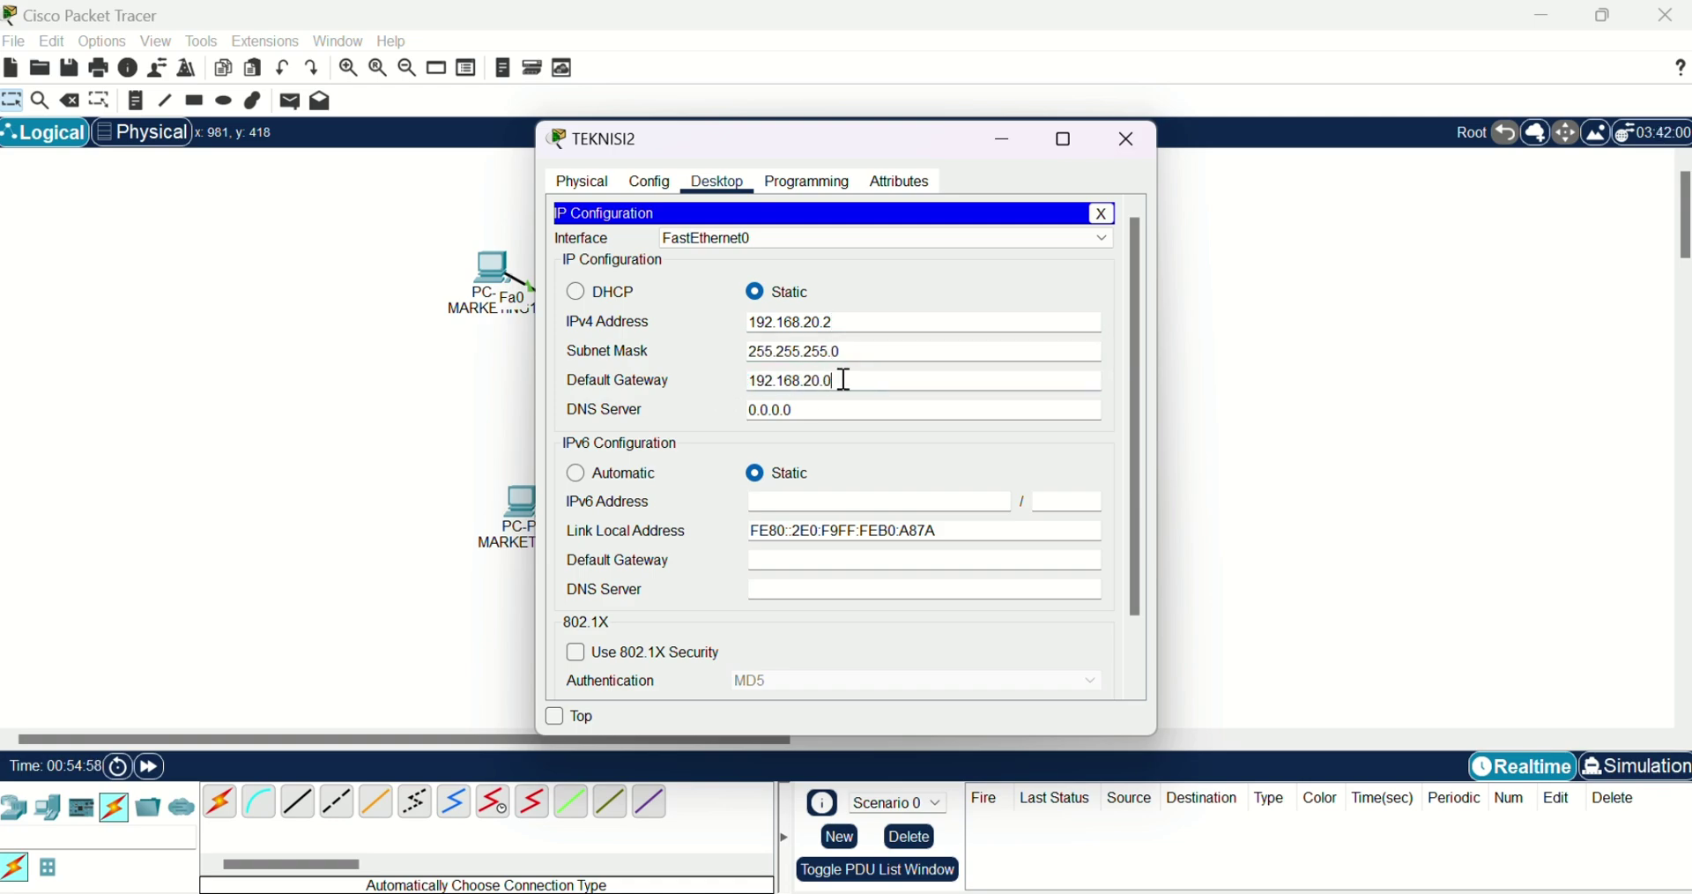
pyautogui.click(1103, 215)
pyautogui.click(1128, 139)
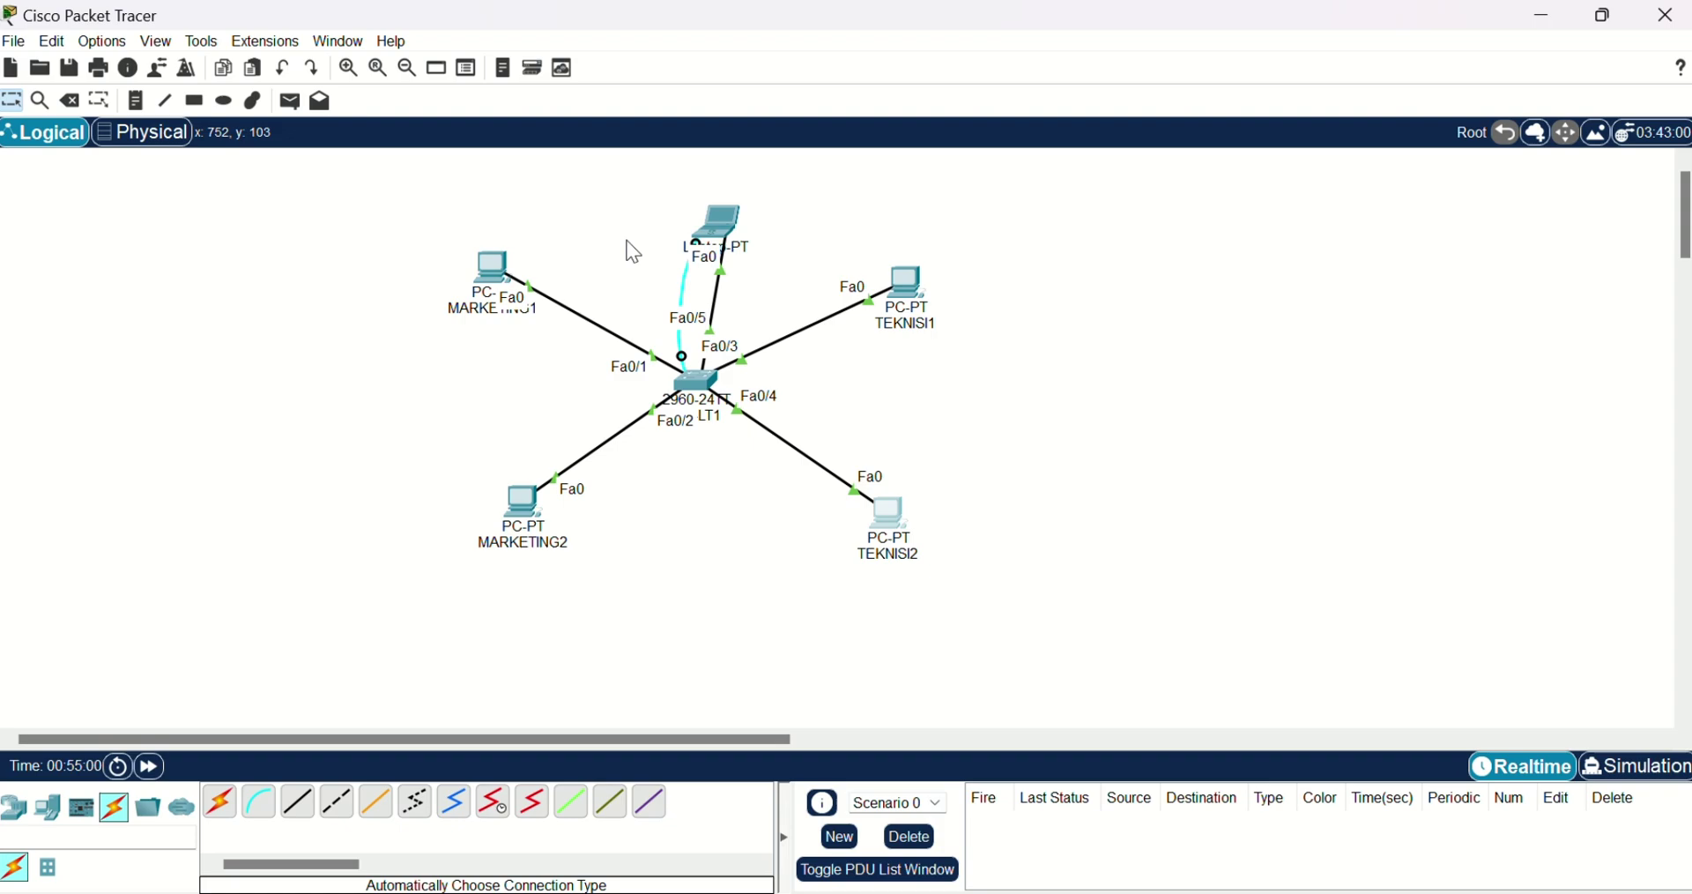
# Open the IT laptop's IP configuration and enter the static IPv4 address 192.168.30.2
pyautogui.click(729, 227)
pyautogui.click(1092, 209)
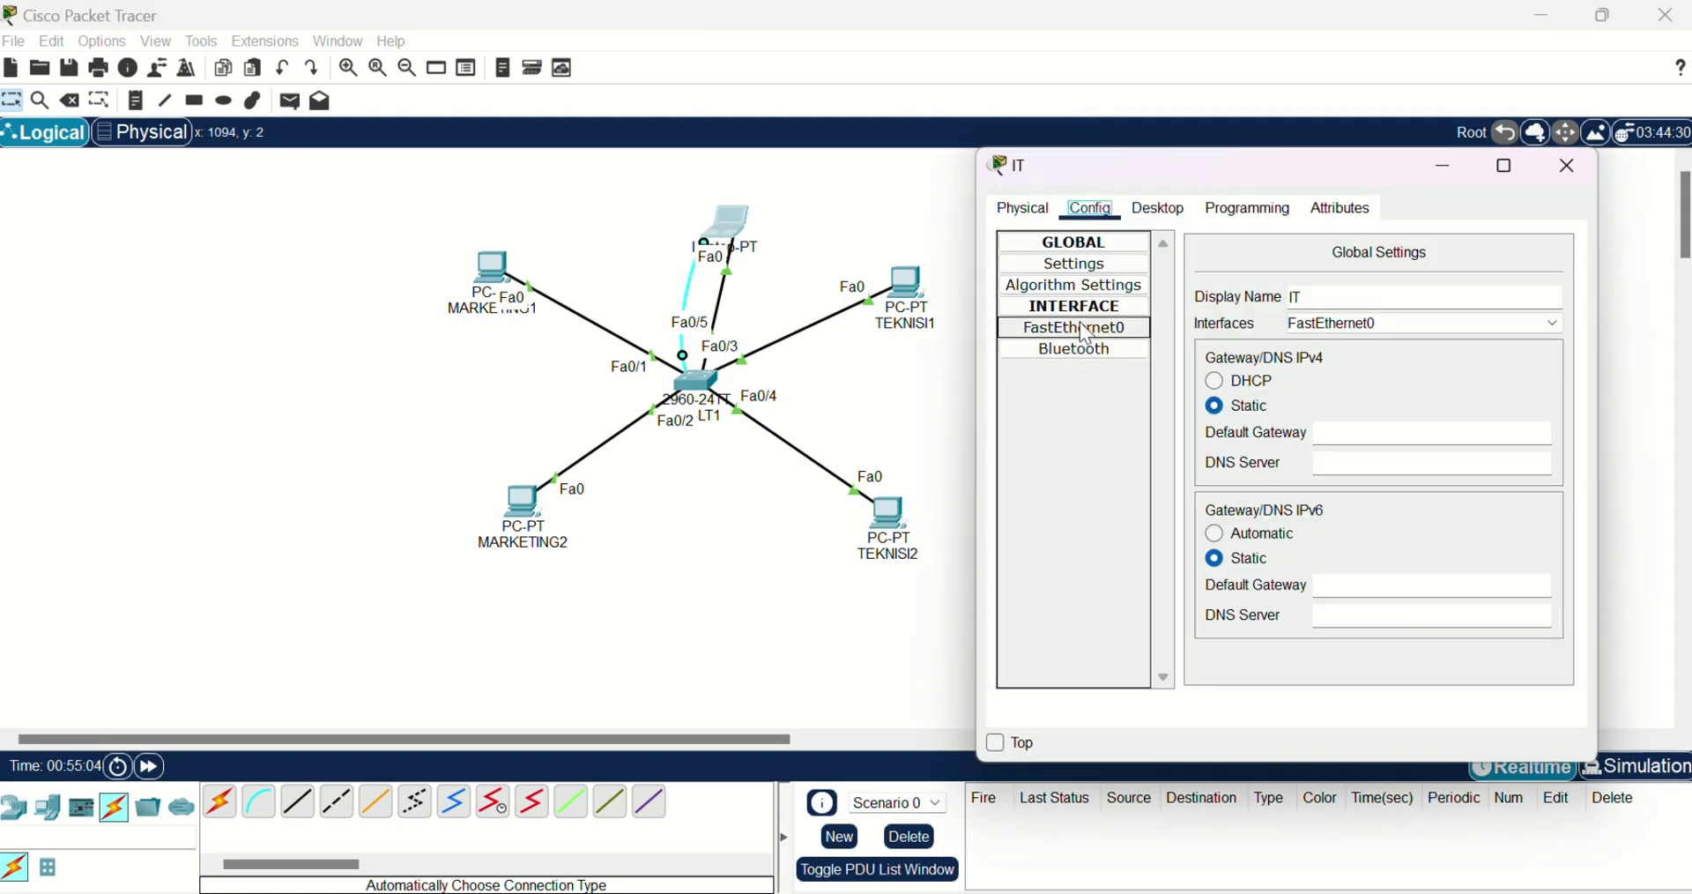
pyautogui.click(1159, 209)
pyautogui.click(1287, 272)
pyautogui.click(1544, 240)
pyautogui.click(1027, 282)
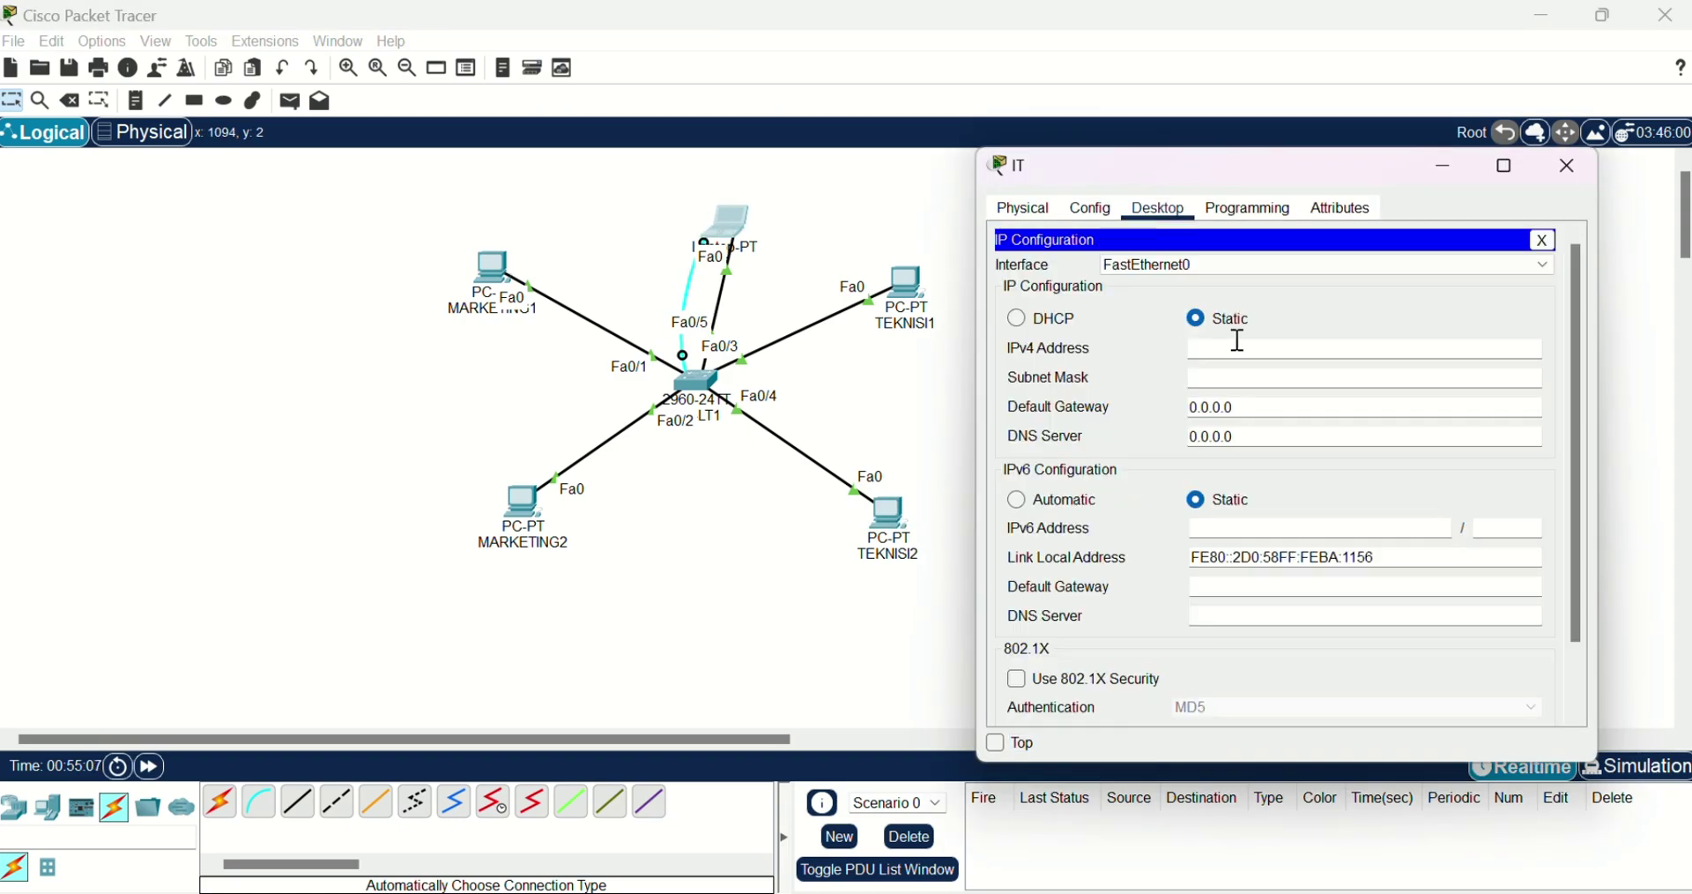
pyautogui.click(1244, 349)
pyautogui.write('192.168.30.2')
# Give the IT laptop subnet mask 255.255.255.0 and default gateway 192.168.30.1, and close its window
pyautogui.press('Tab')
pyautogui.moveTo(1309, 401); pyautogui.dragTo(1154, 401)
pyautogui.write('192.168.20.1')
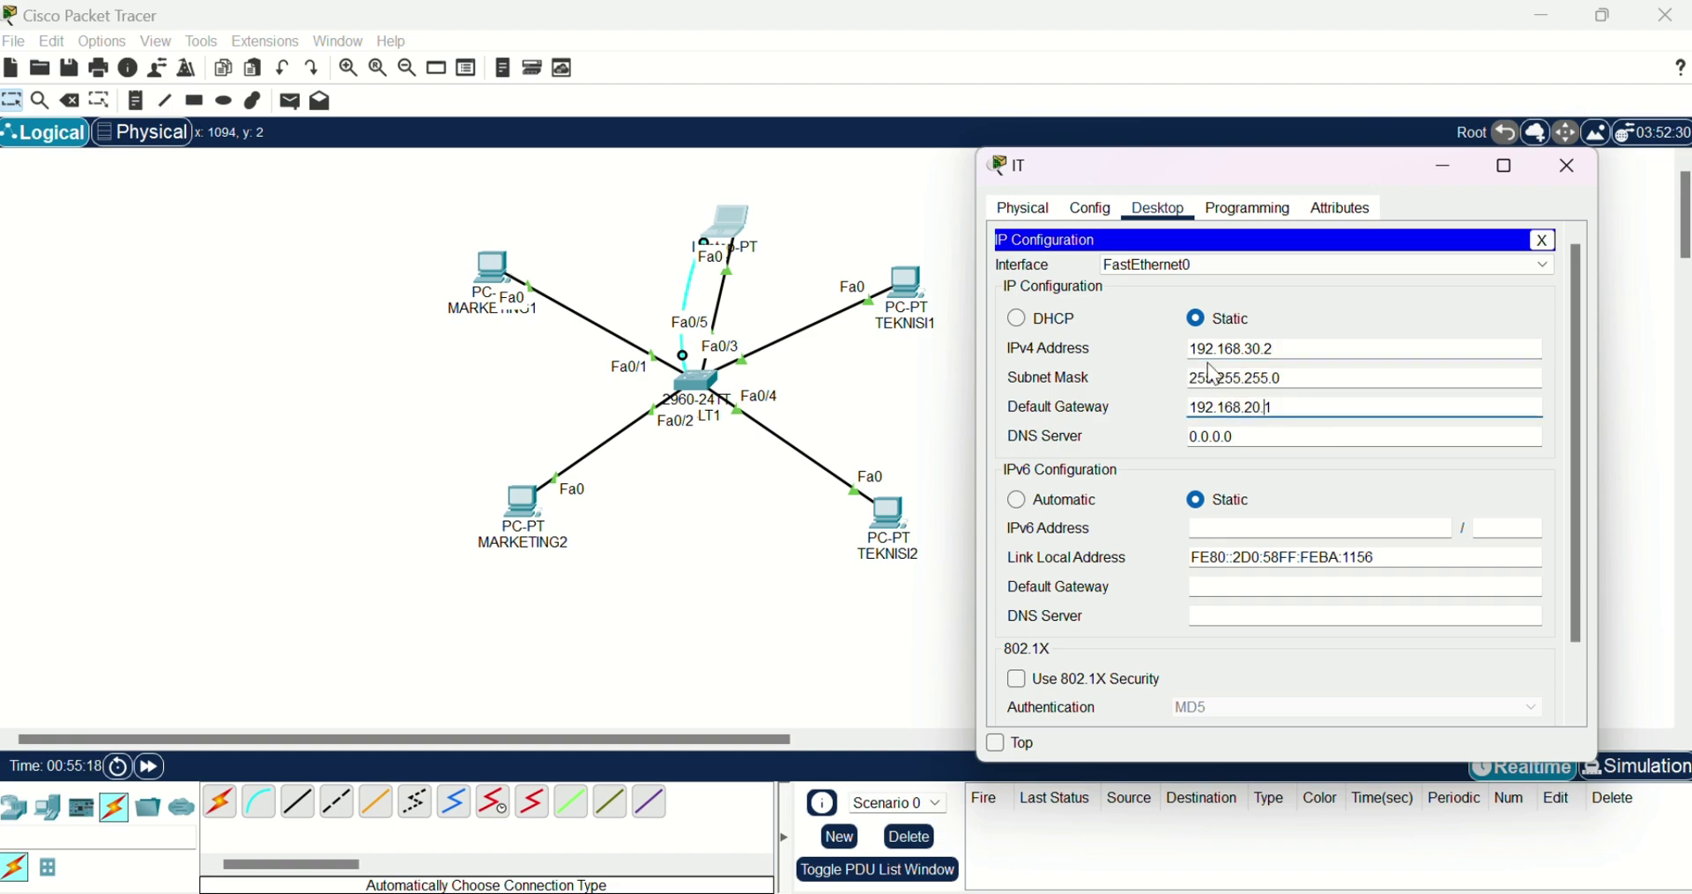
pyautogui.press('Left')
pyautogui.press('Left')
pyautogui.press('Left')
pyautogui.press('BackSpace')
pyautogui.write('3')
pyautogui.click(1551, 241)
pyautogui.click(1577, 168)
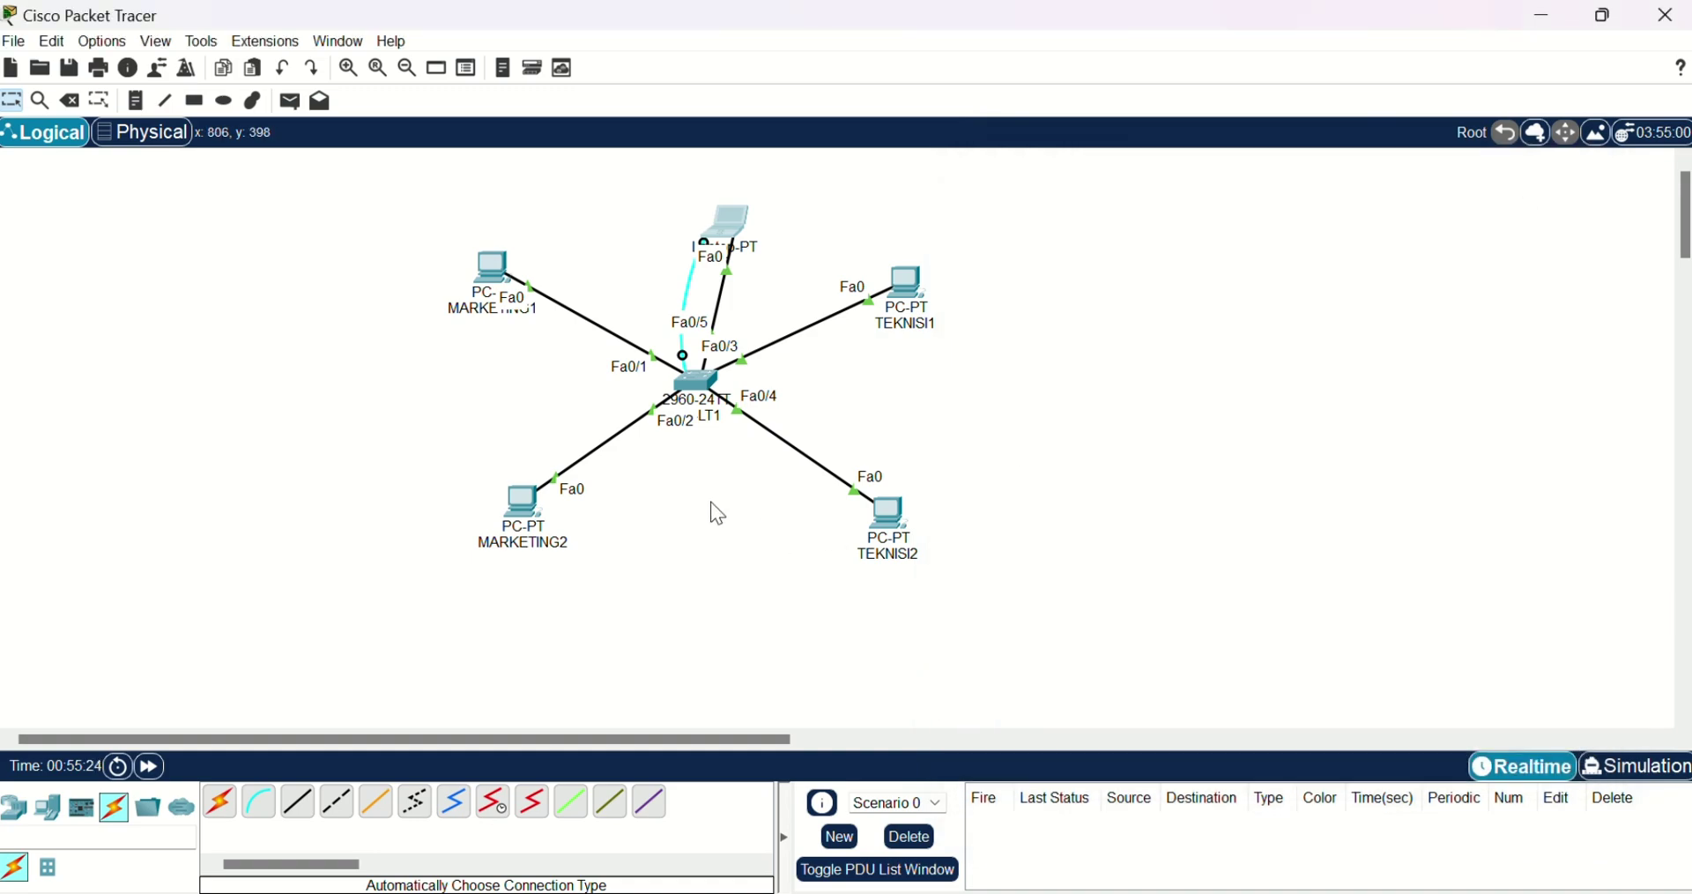
# Open MARKETING1's command prompt and ping 192.168.10.1
pyautogui.click(496, 270)
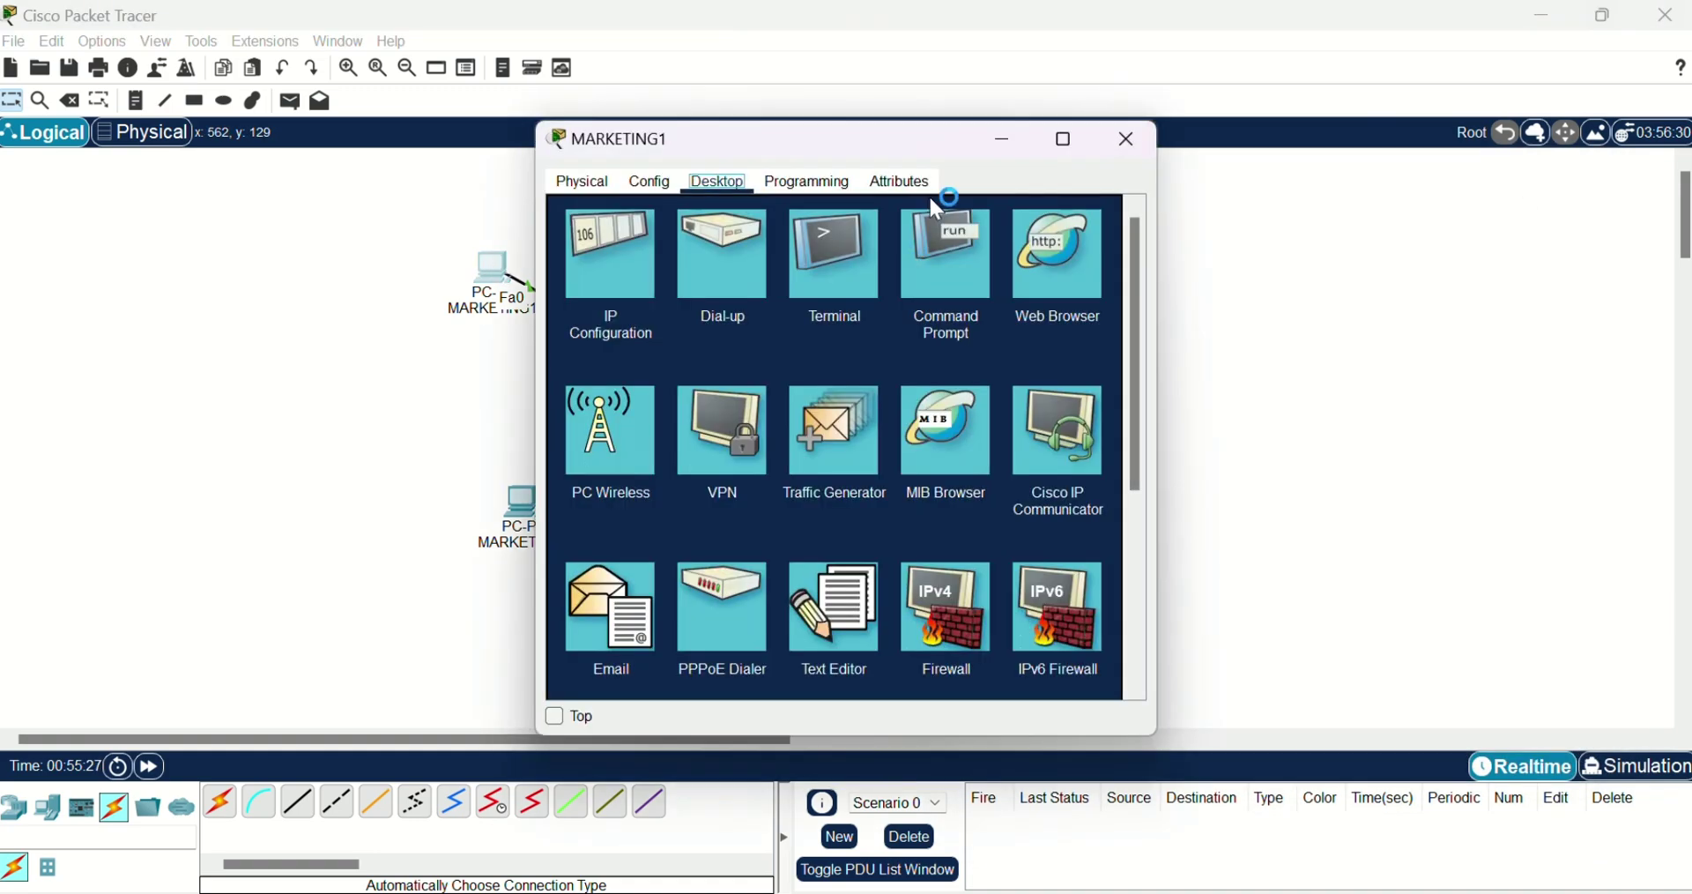
pyautogui.click(855, 266)
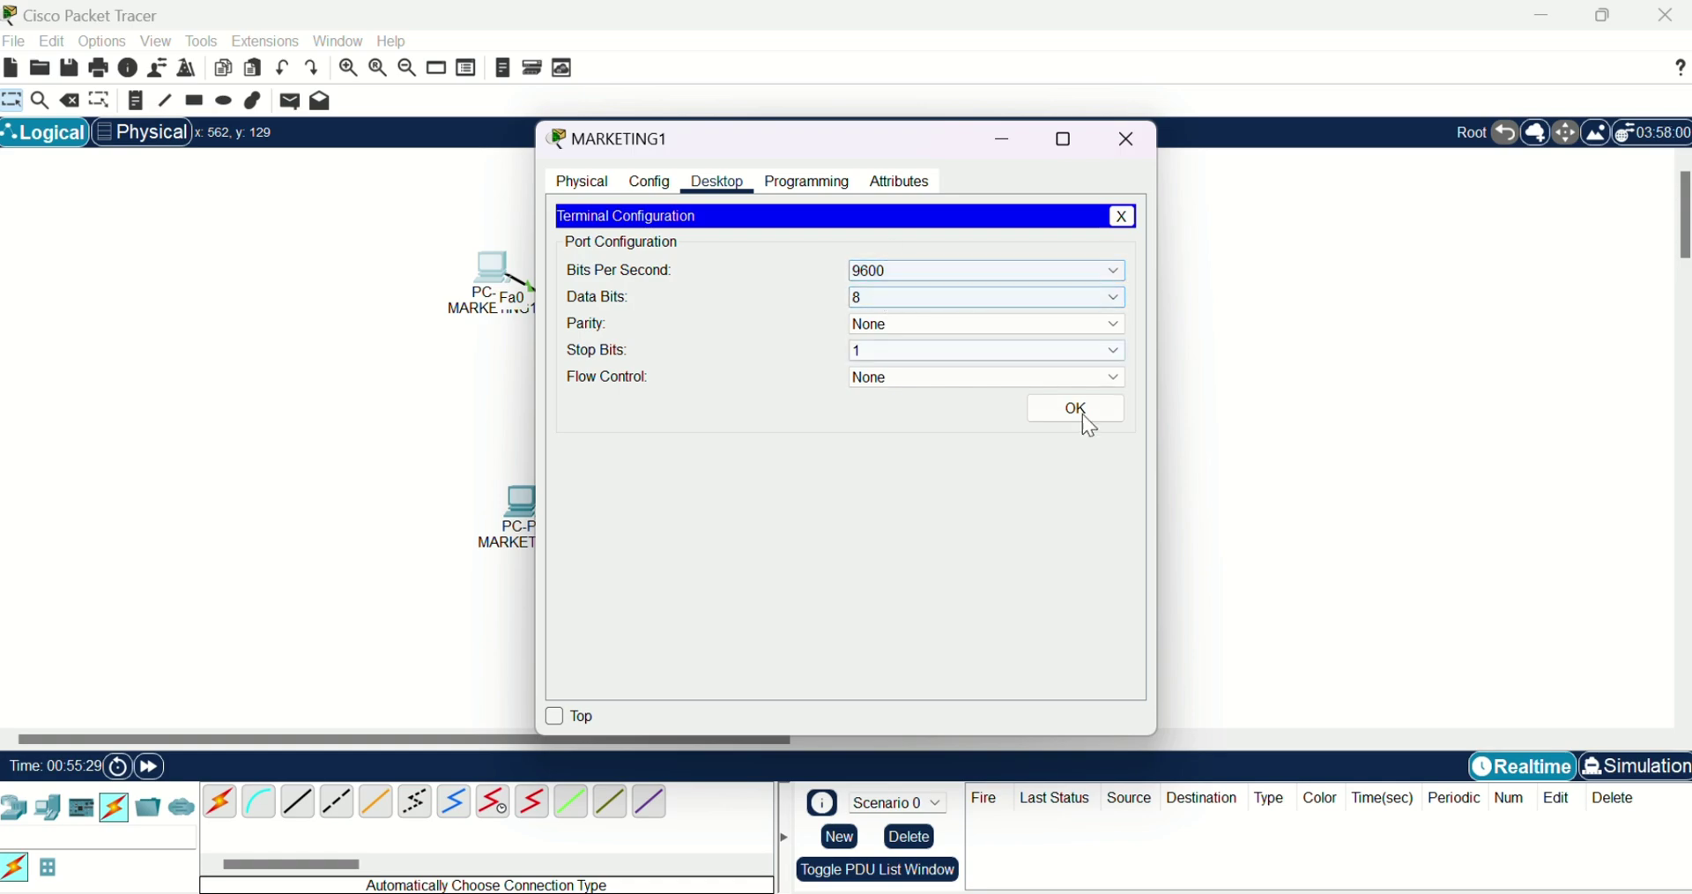
pyautogui.click(1124, 217)
pyautogui.click(934, 255)
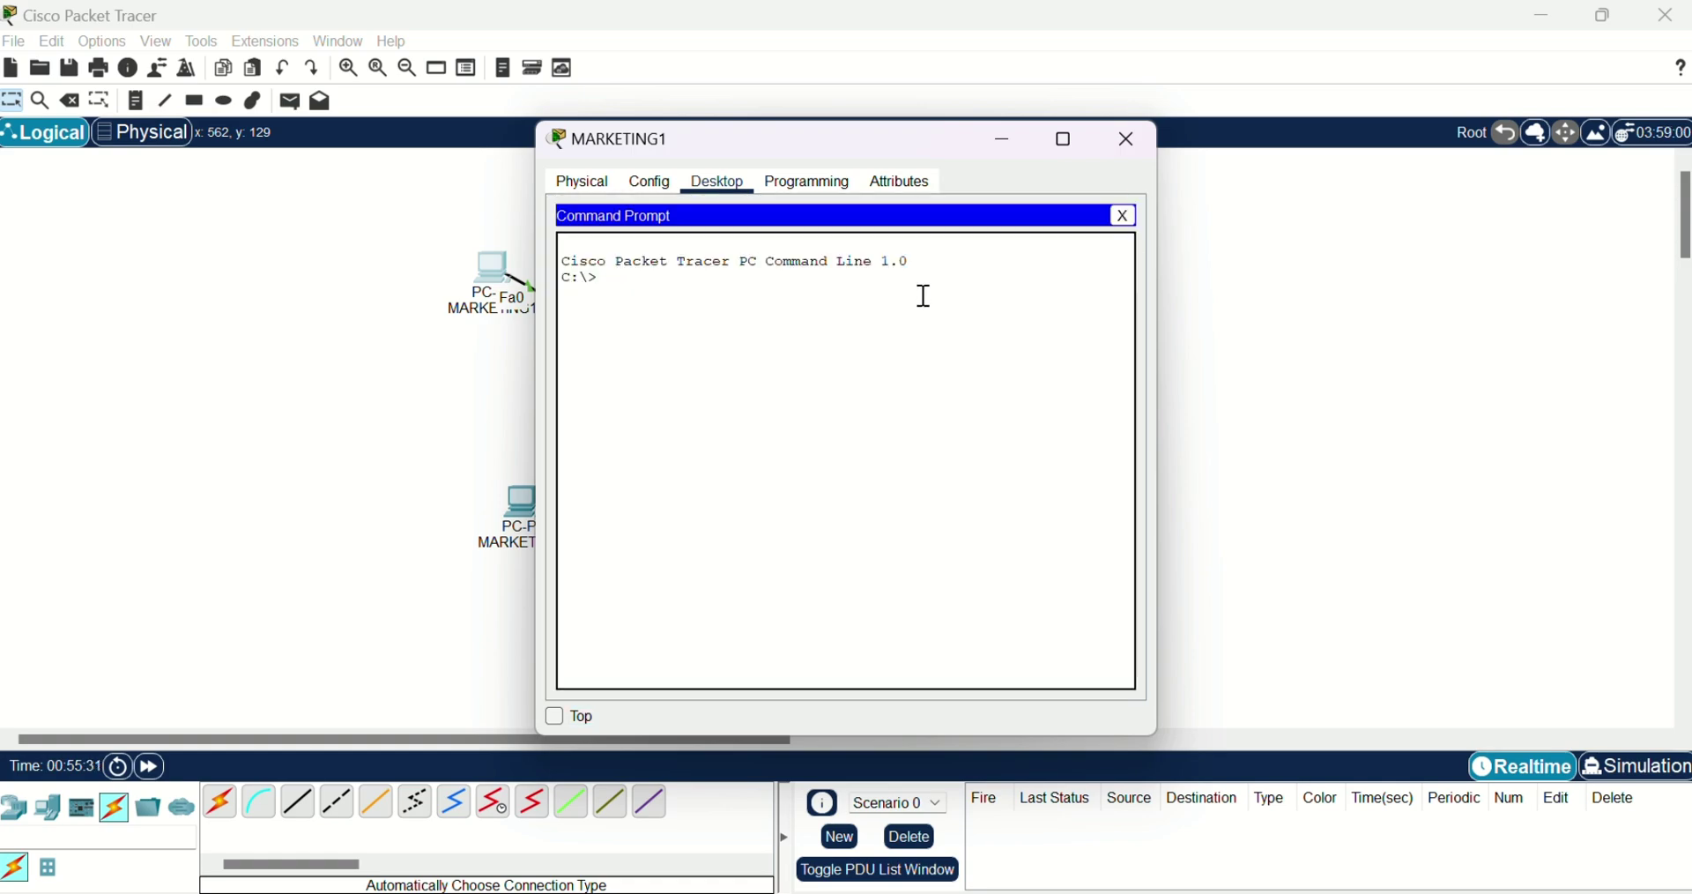
pyautogui.write('ping 192.168.2')
pyautogui.press('BackSpace')
pyautogui.write('10.1')
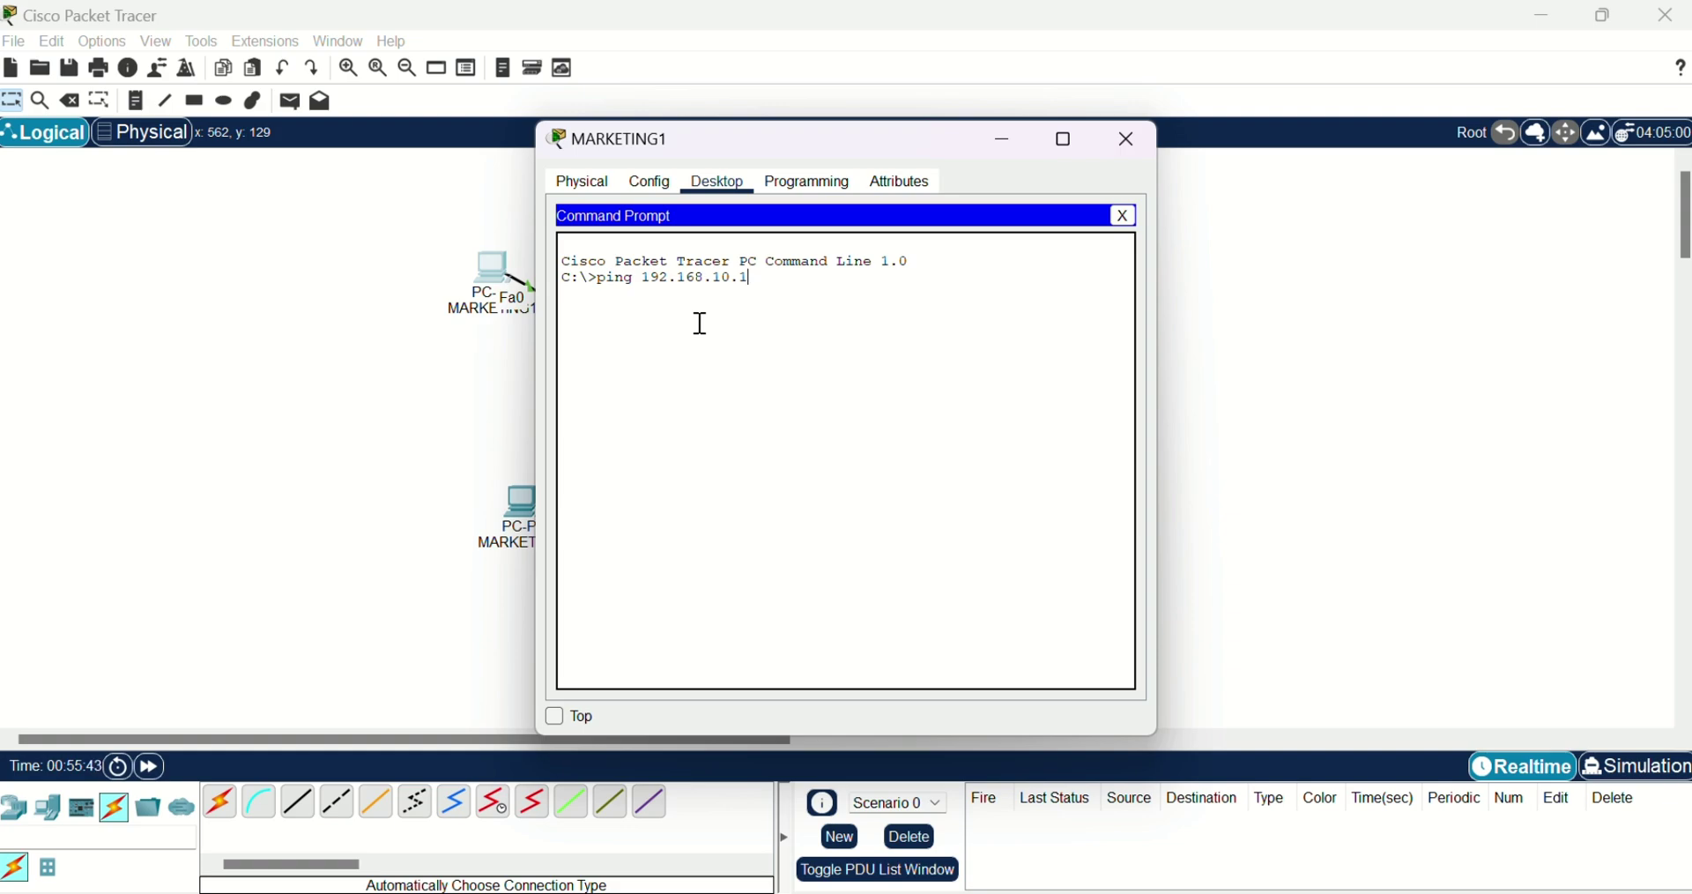
pyautogui.press('Return')
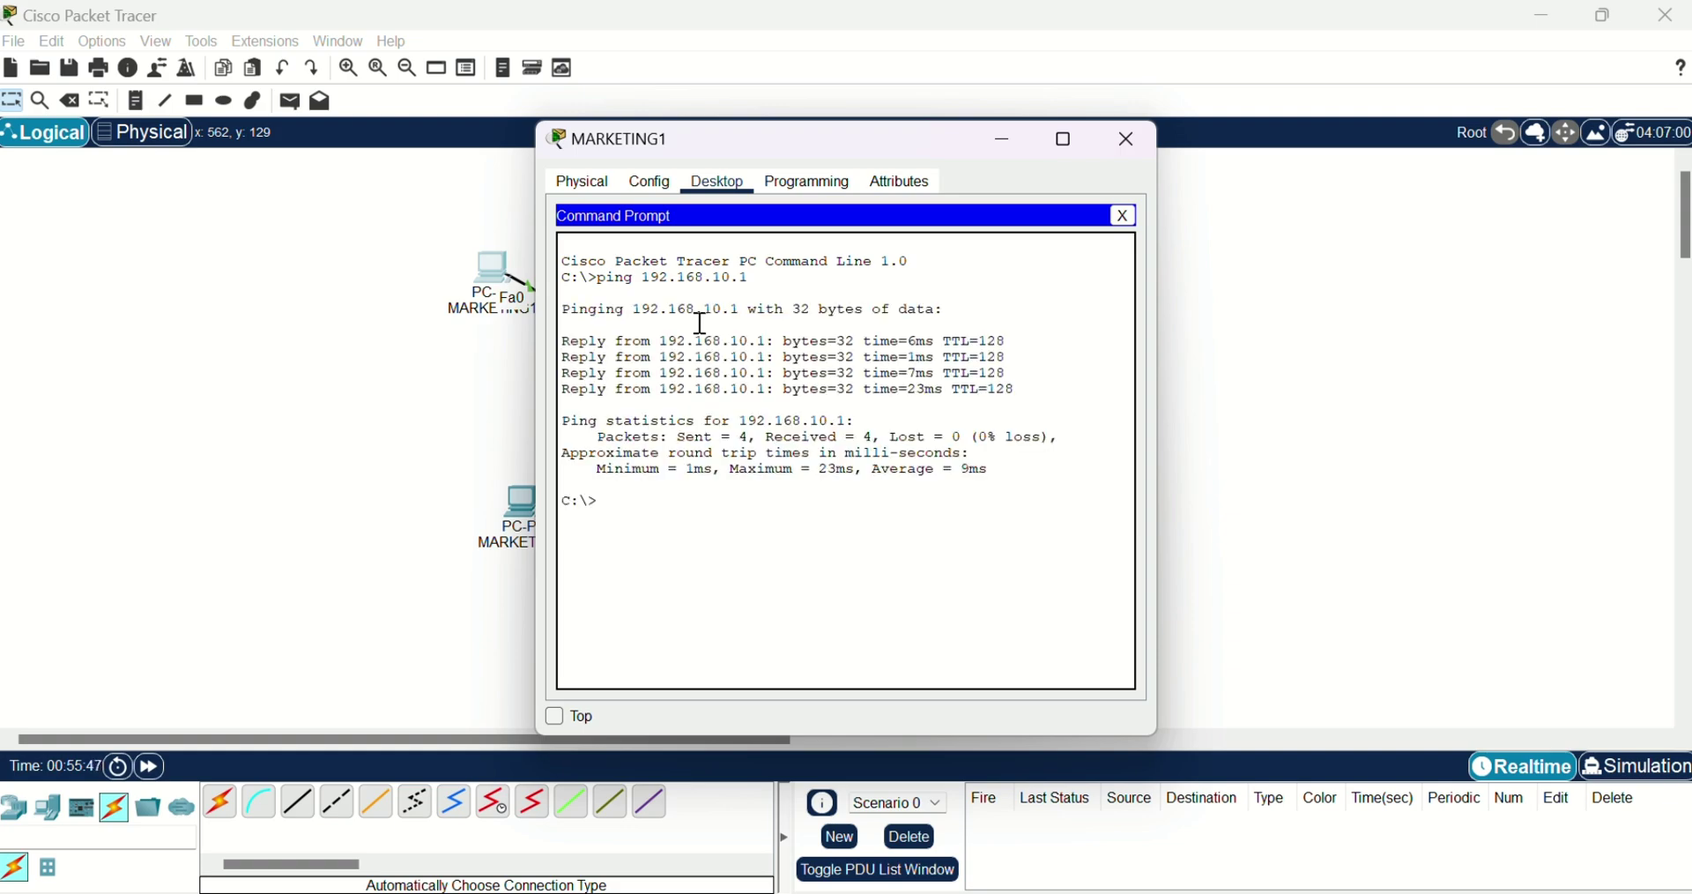
# Close MARKETING1's window and check MARKETING2's IP configuration
pyautogui.click(1117, 155)
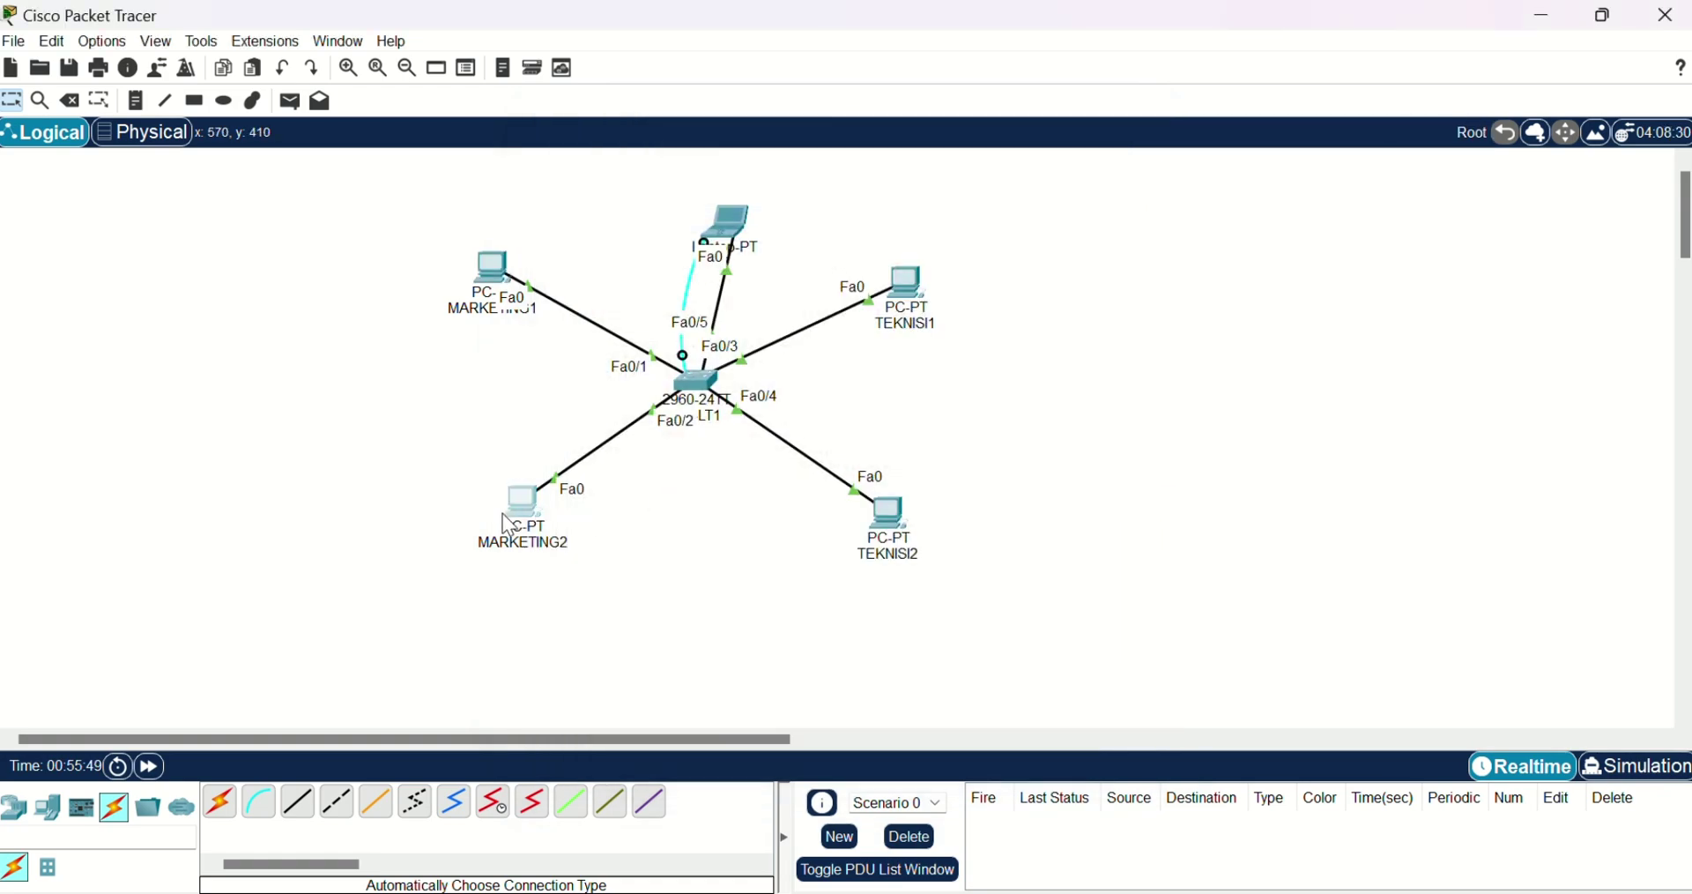
pyautogui.click(518, 513)
pyautogui.click(615, 268)
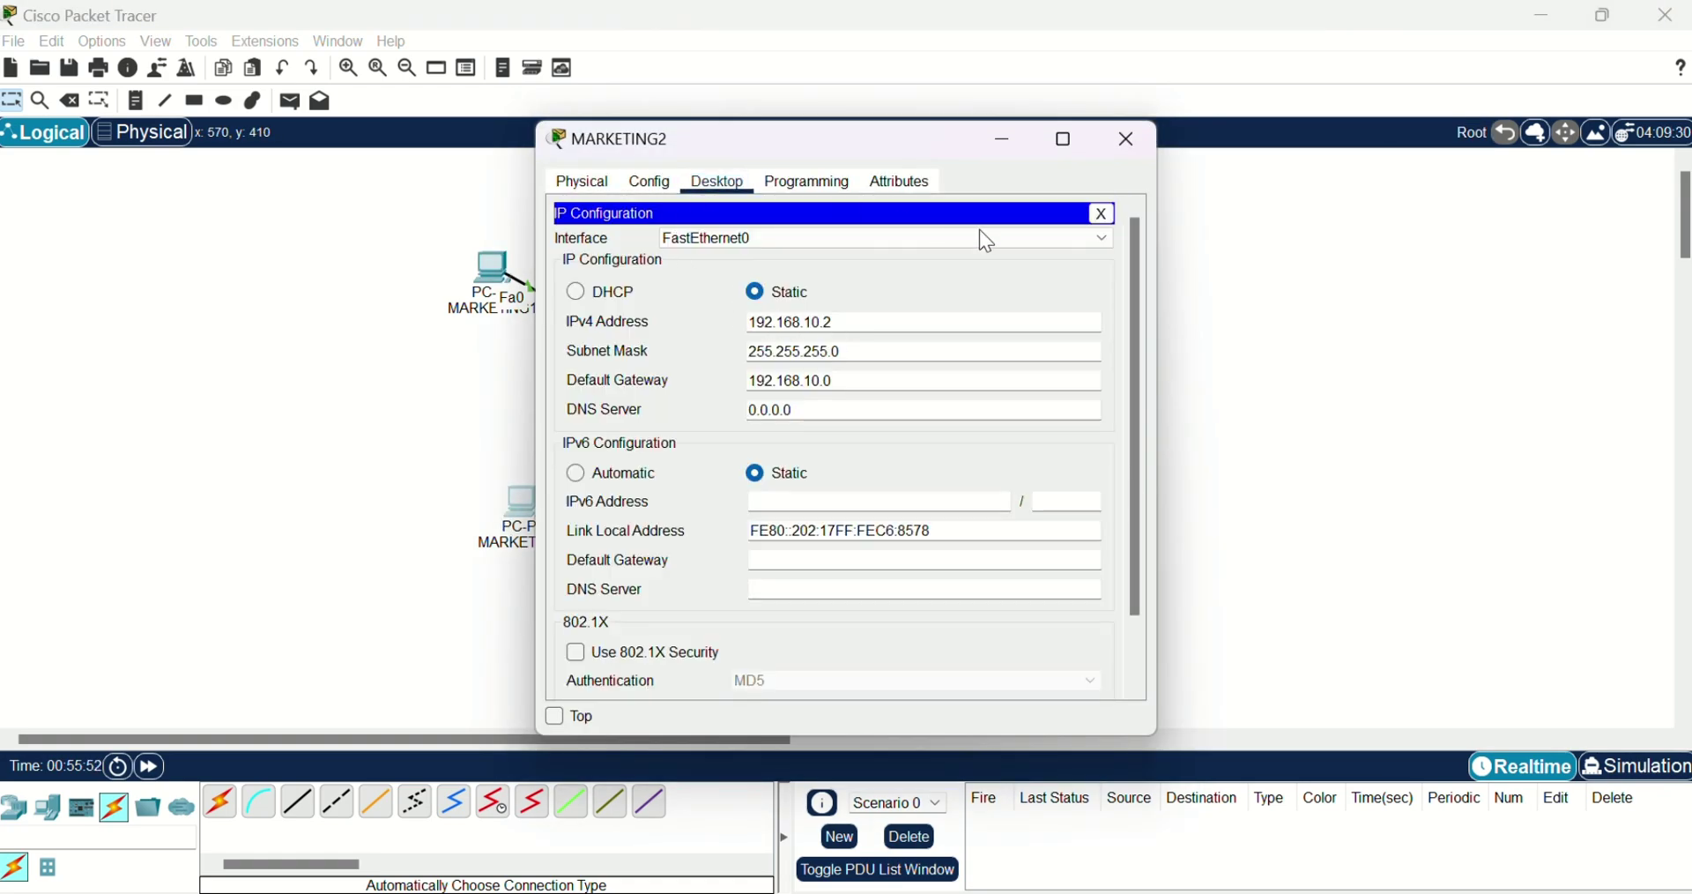
pyautogui.click(1103, 212)
pyautogui.click(596, 264)
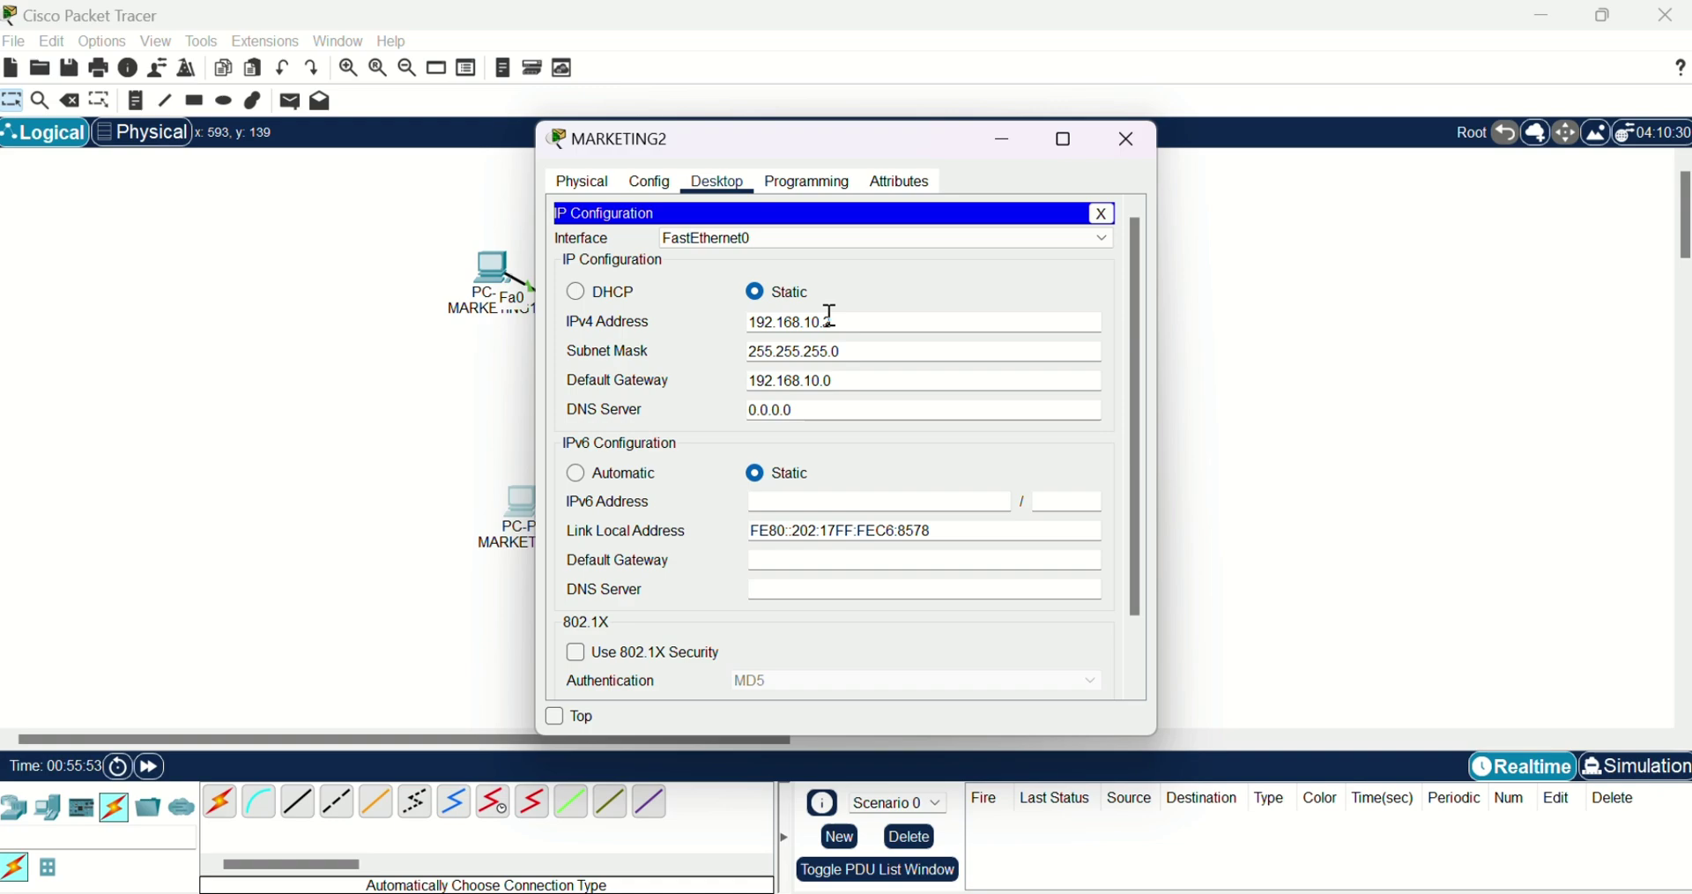
pyautogui.click(1102, 213)
# Ping 192.168.10.1 from MARKETING2's command prompt and close its window
pyautogui.click(892, 266)
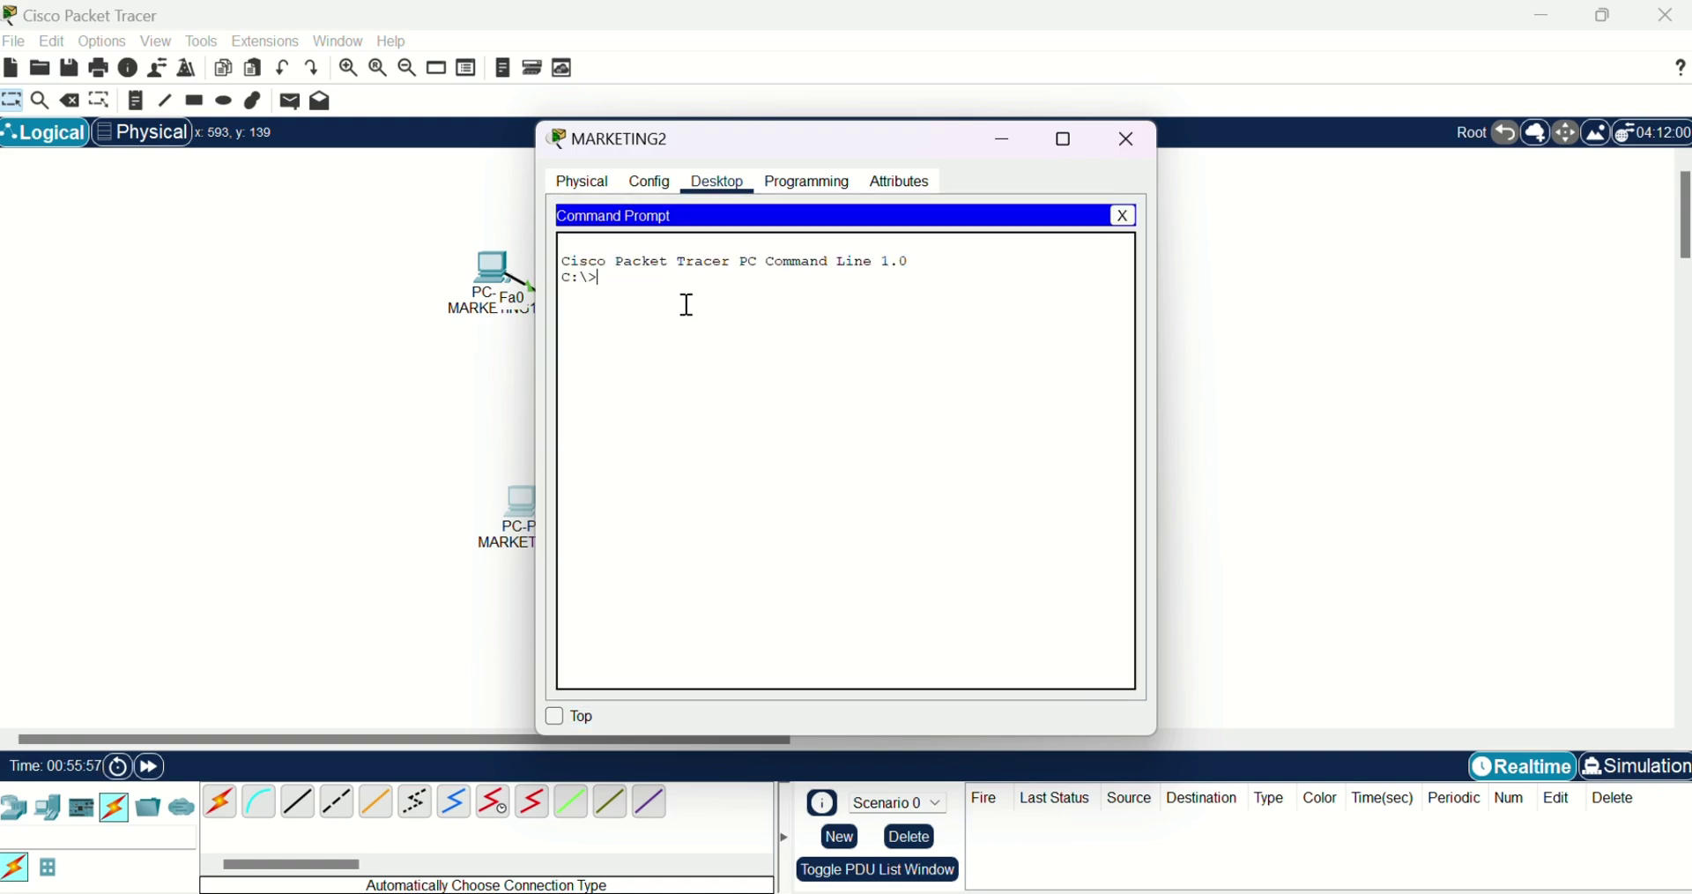
pyautogui.write('ping 192.168.10.1')
pyautogui.press('Return')
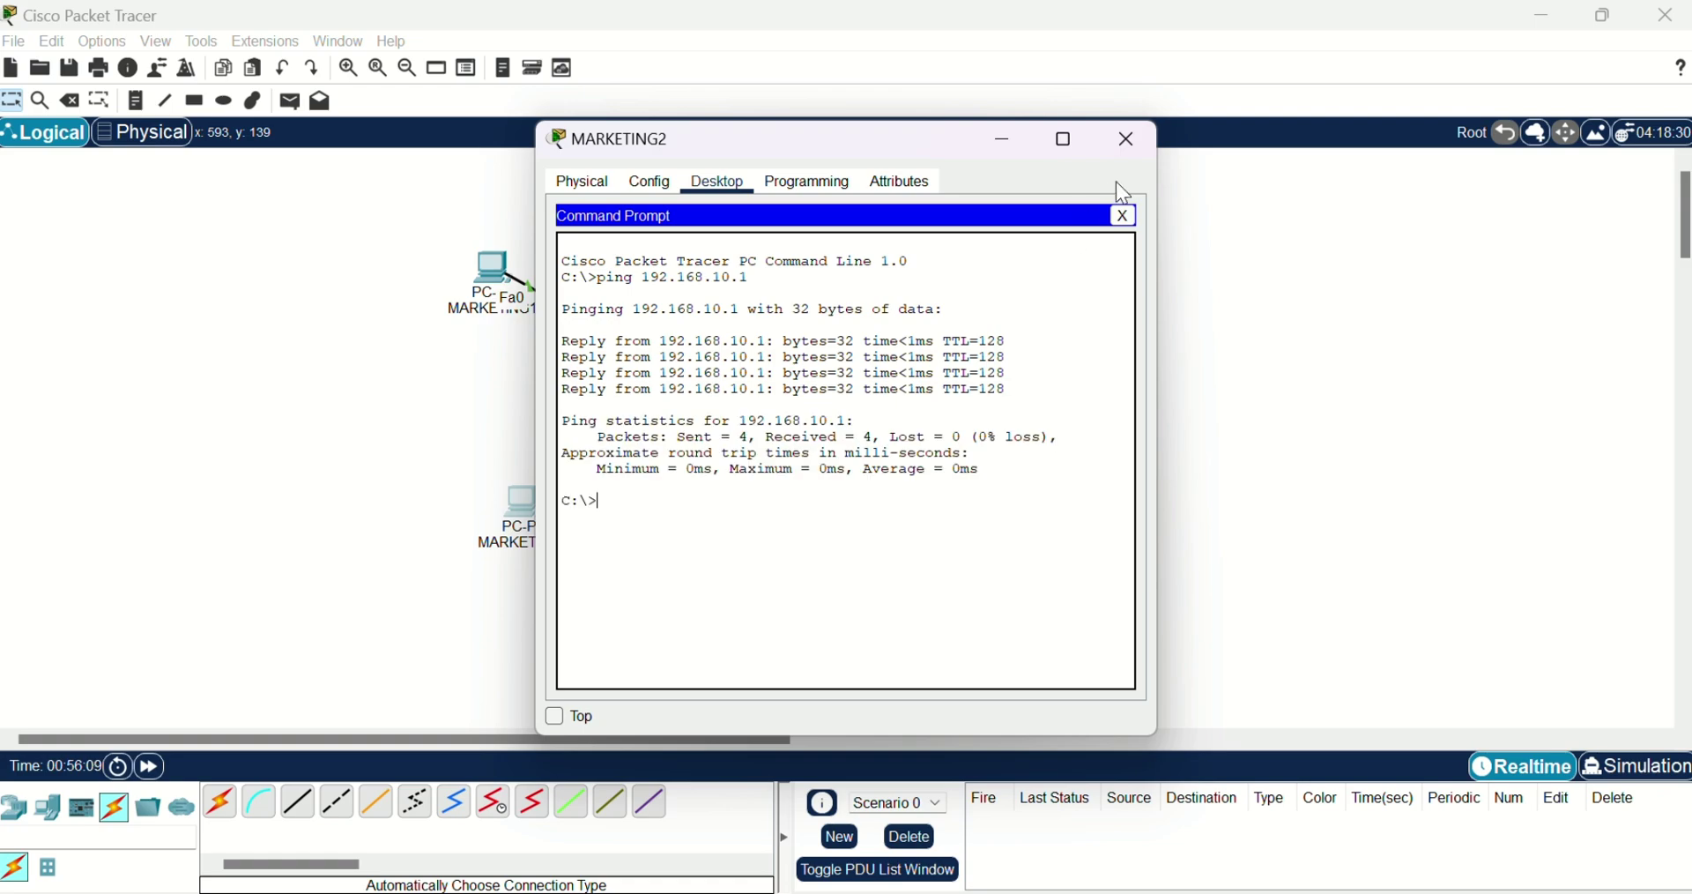
pyautogui.click(1132, 140)
# Open TEKNISI1 and check its IP configuration
pyautogui.click(895, 291)
pyautogui.click(1103, 215)
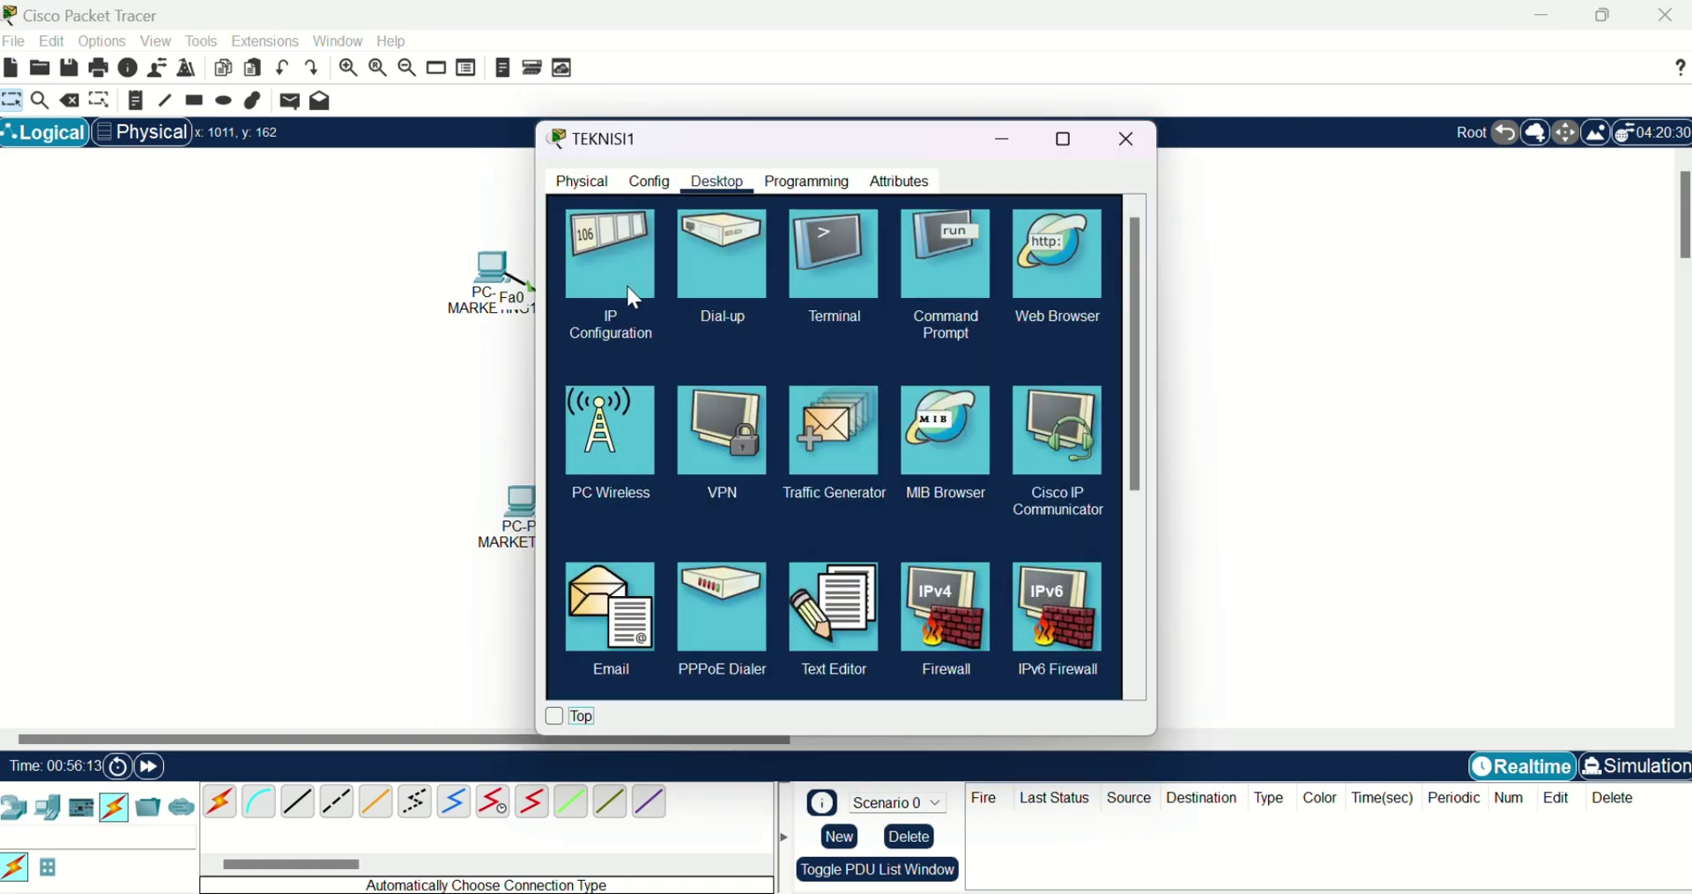
pyautogui.click(617, 273)
pyautogui.click(1103, 214)
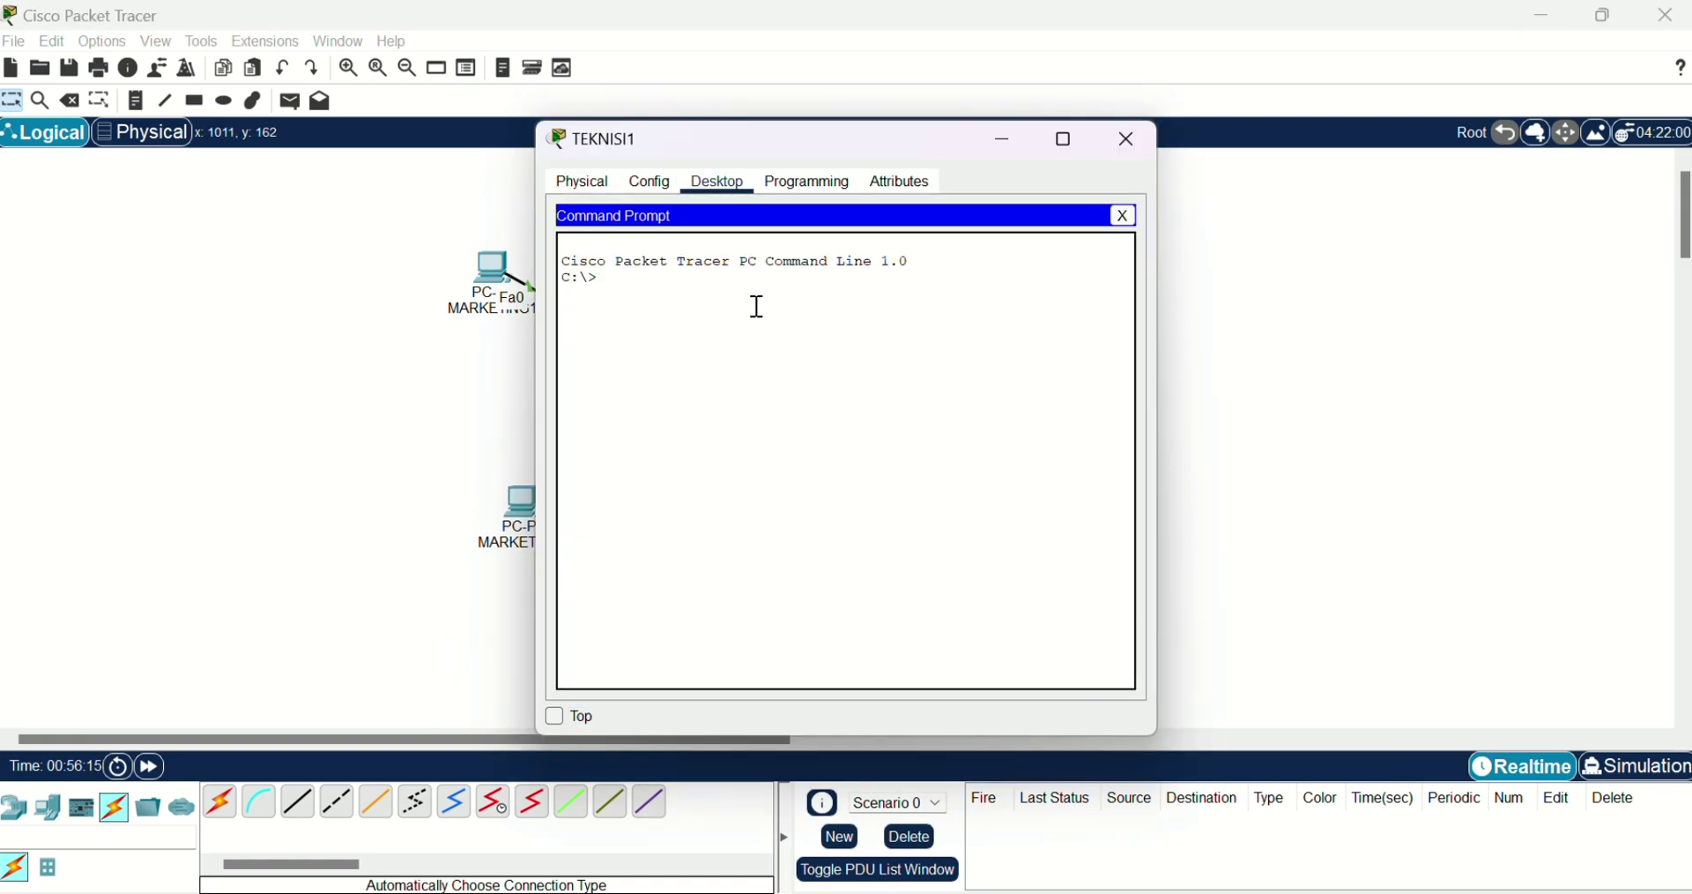
# Ping 192.168.20.2 from TEKNISI1's command prompt and close its window
pyautogui.write('ping 192,.168.20.1')
pyautogui.press('BackSpace')
pyautogui.write('2')
pyautogui.press('Return')
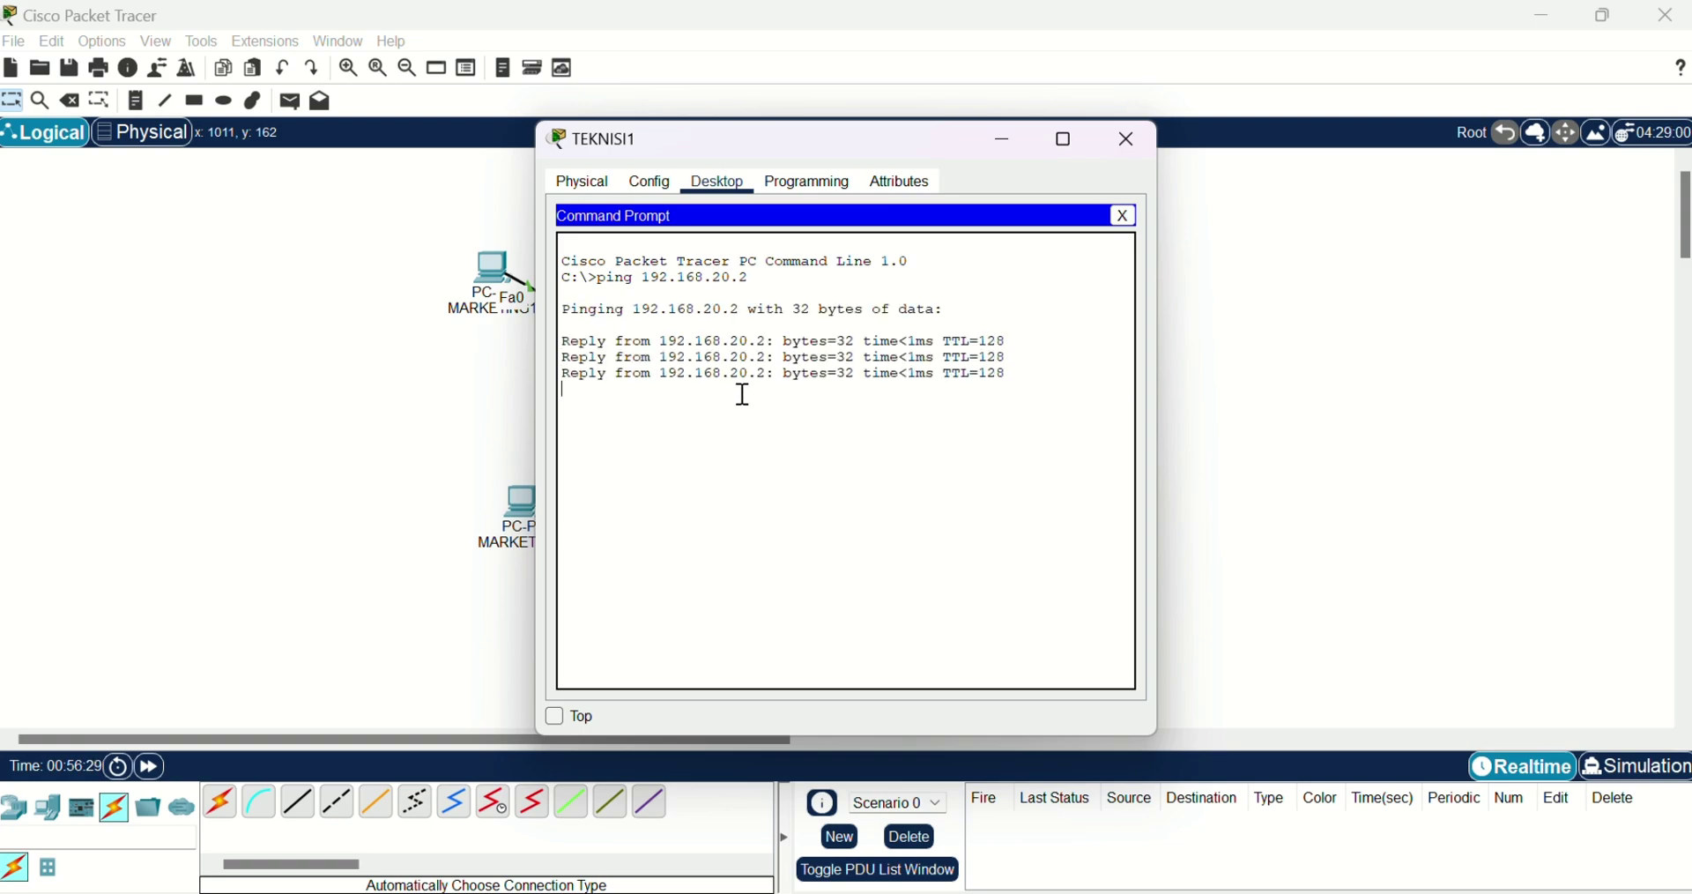
pyautogui.click(1134, 139)
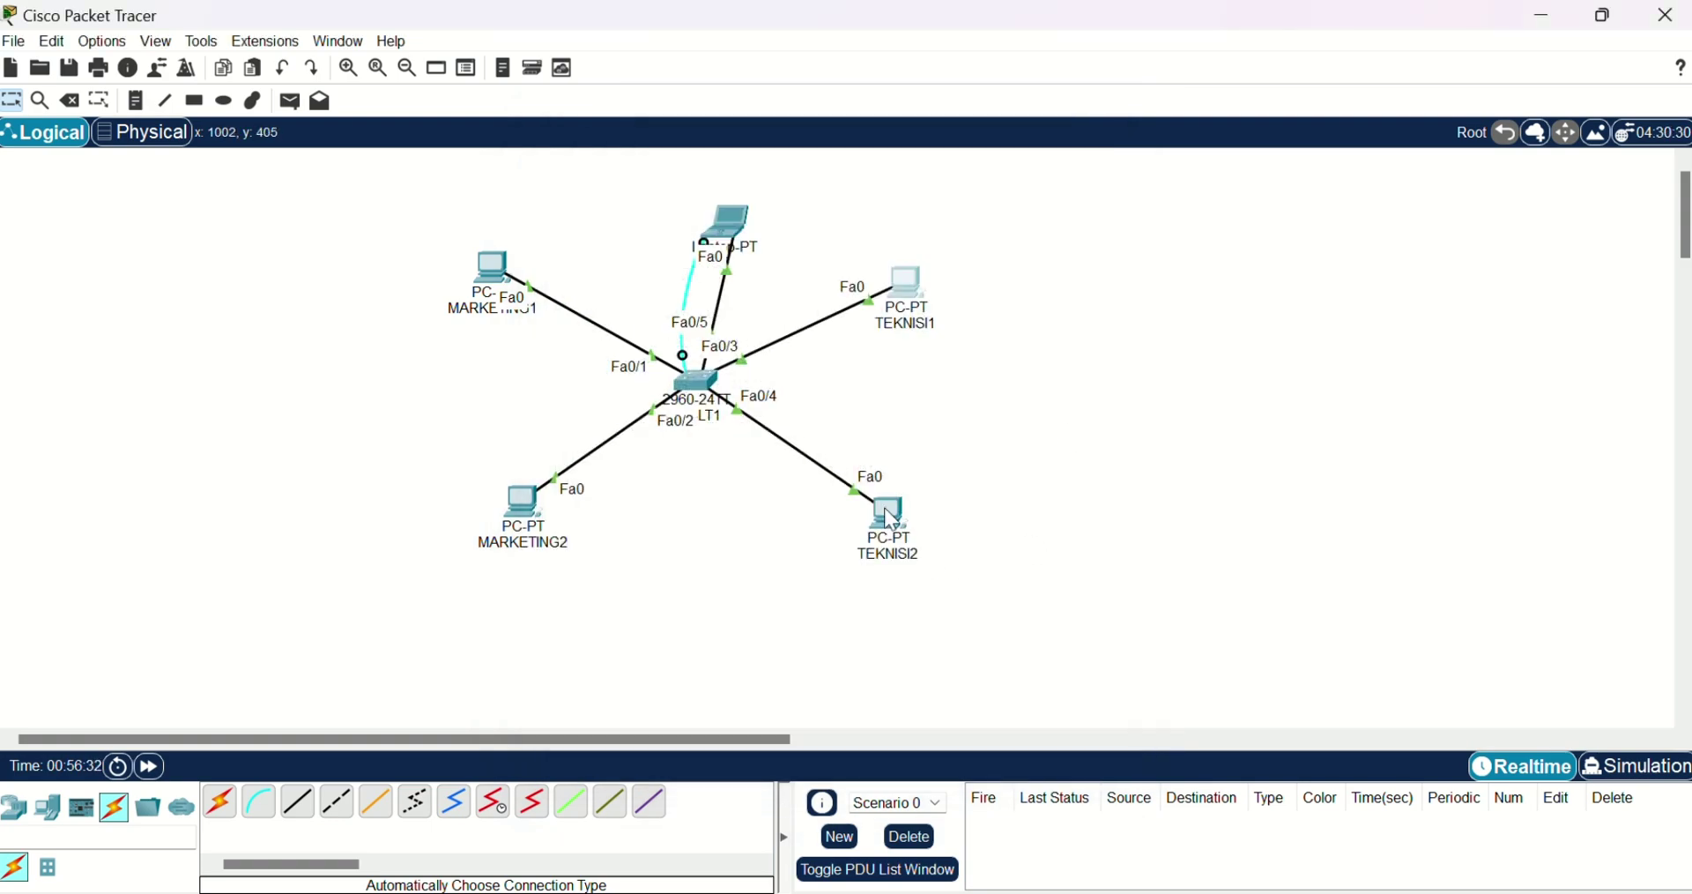
# Open TEKNISI2's command prompt, ping 192.168.20.1 and close its window
pyautogui.click(887, 518)
pyautogui.click(829, 282)
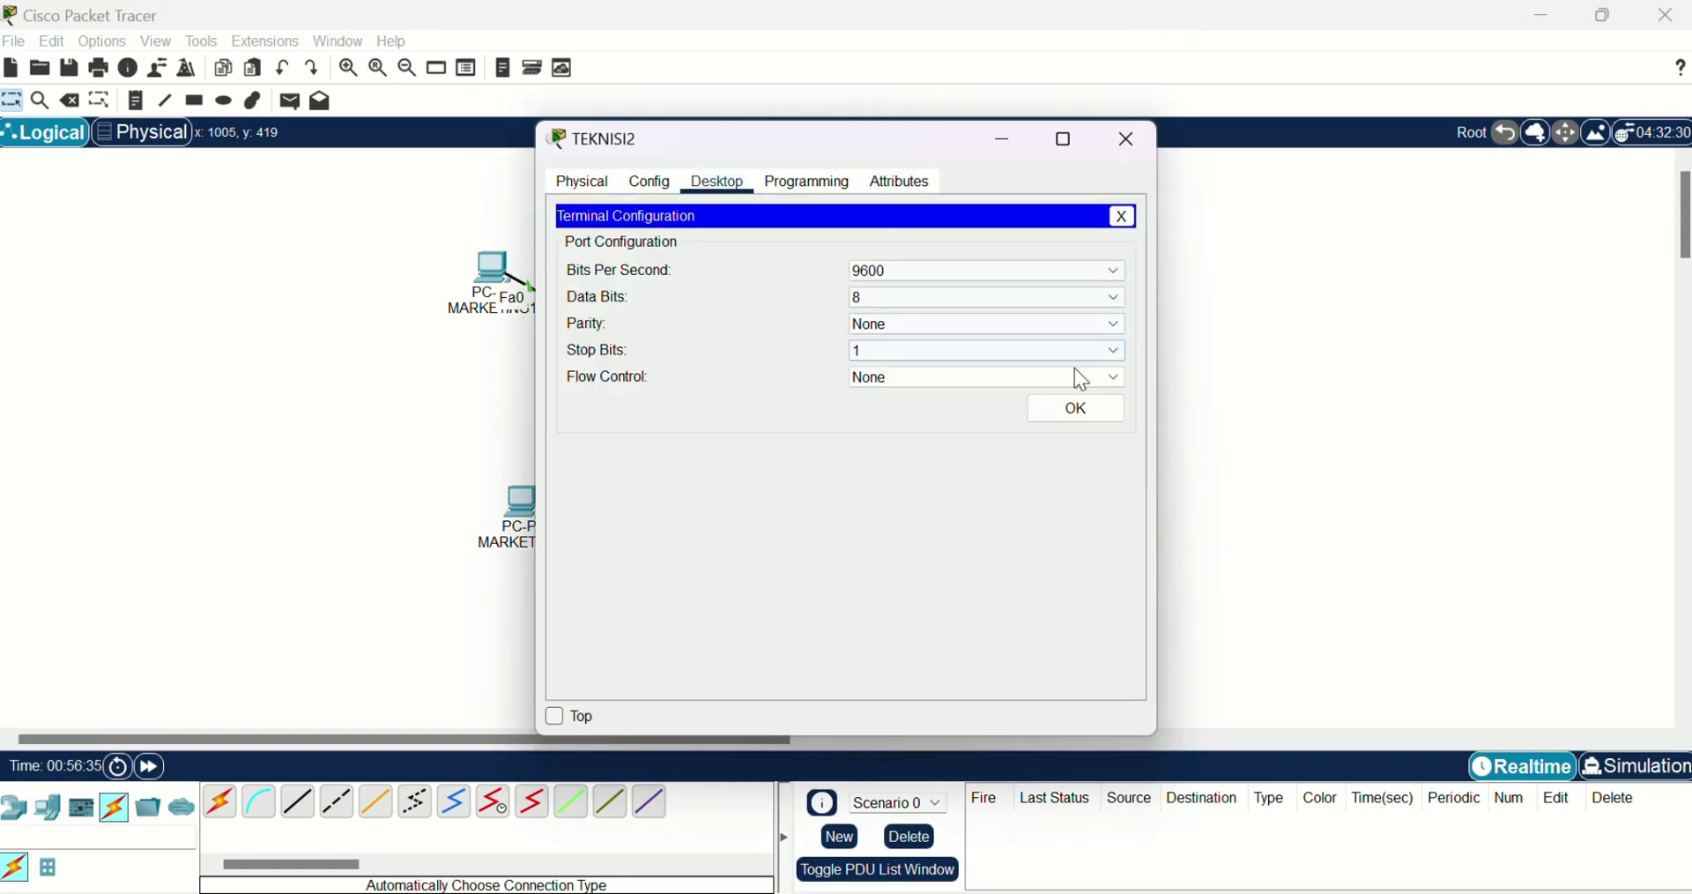
pyautogui.click(1123, 221)
pyautogui.click(954, 282)
pyautogui.write('pim')
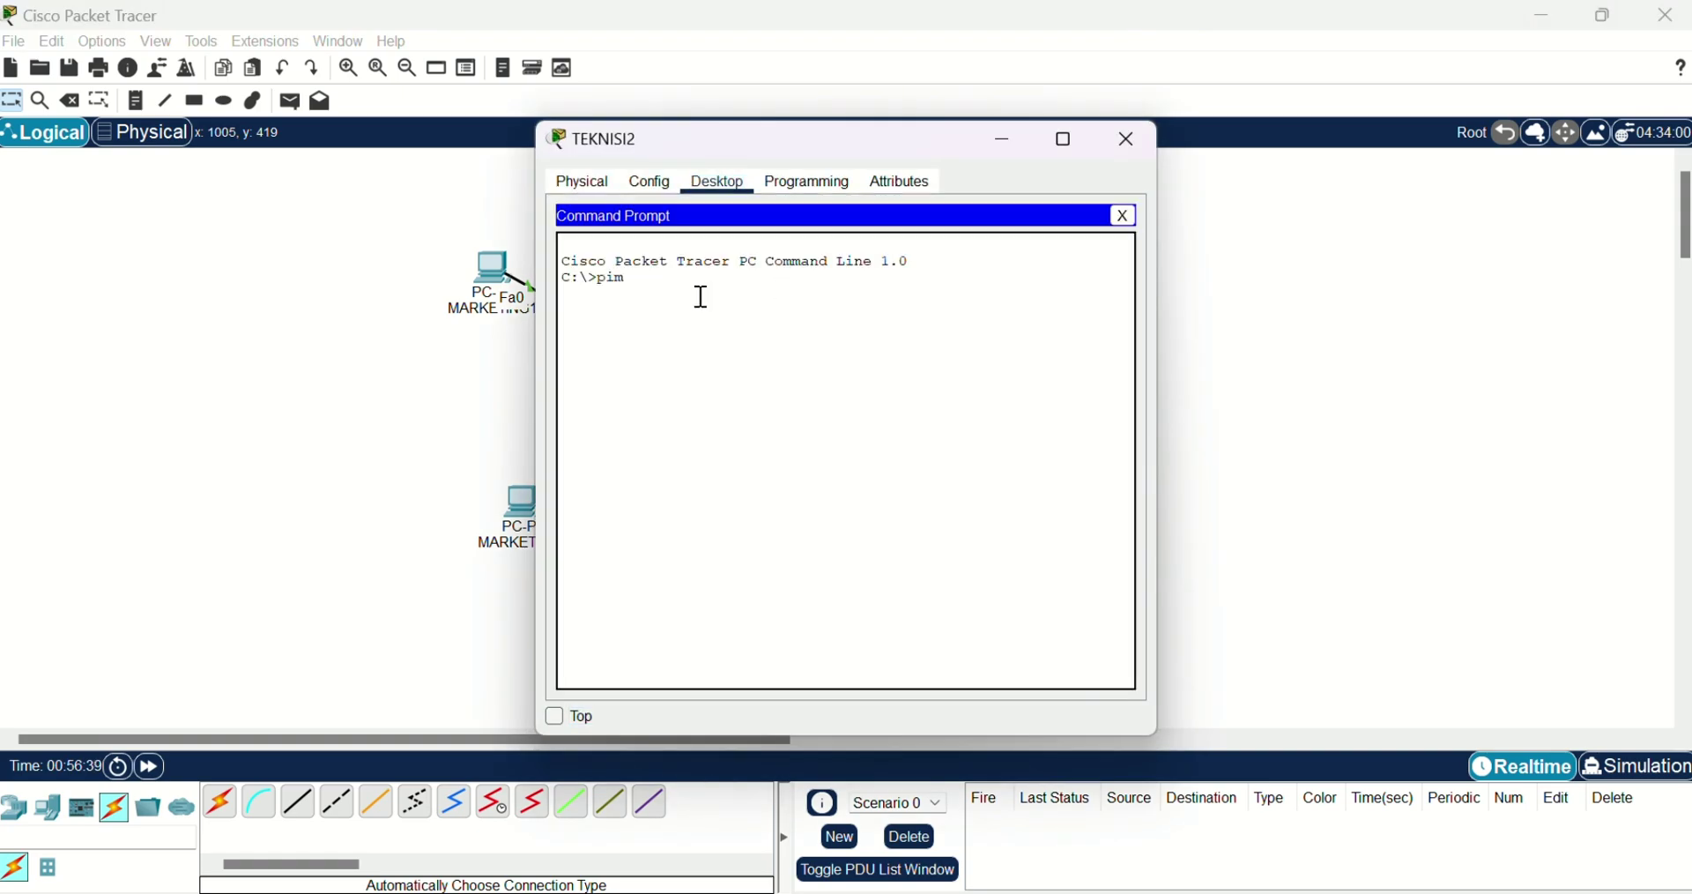
pyautogui.press('BackSpace')
pyautogui.write('ng 192.168.20.1')
pyautogui.press('Return')
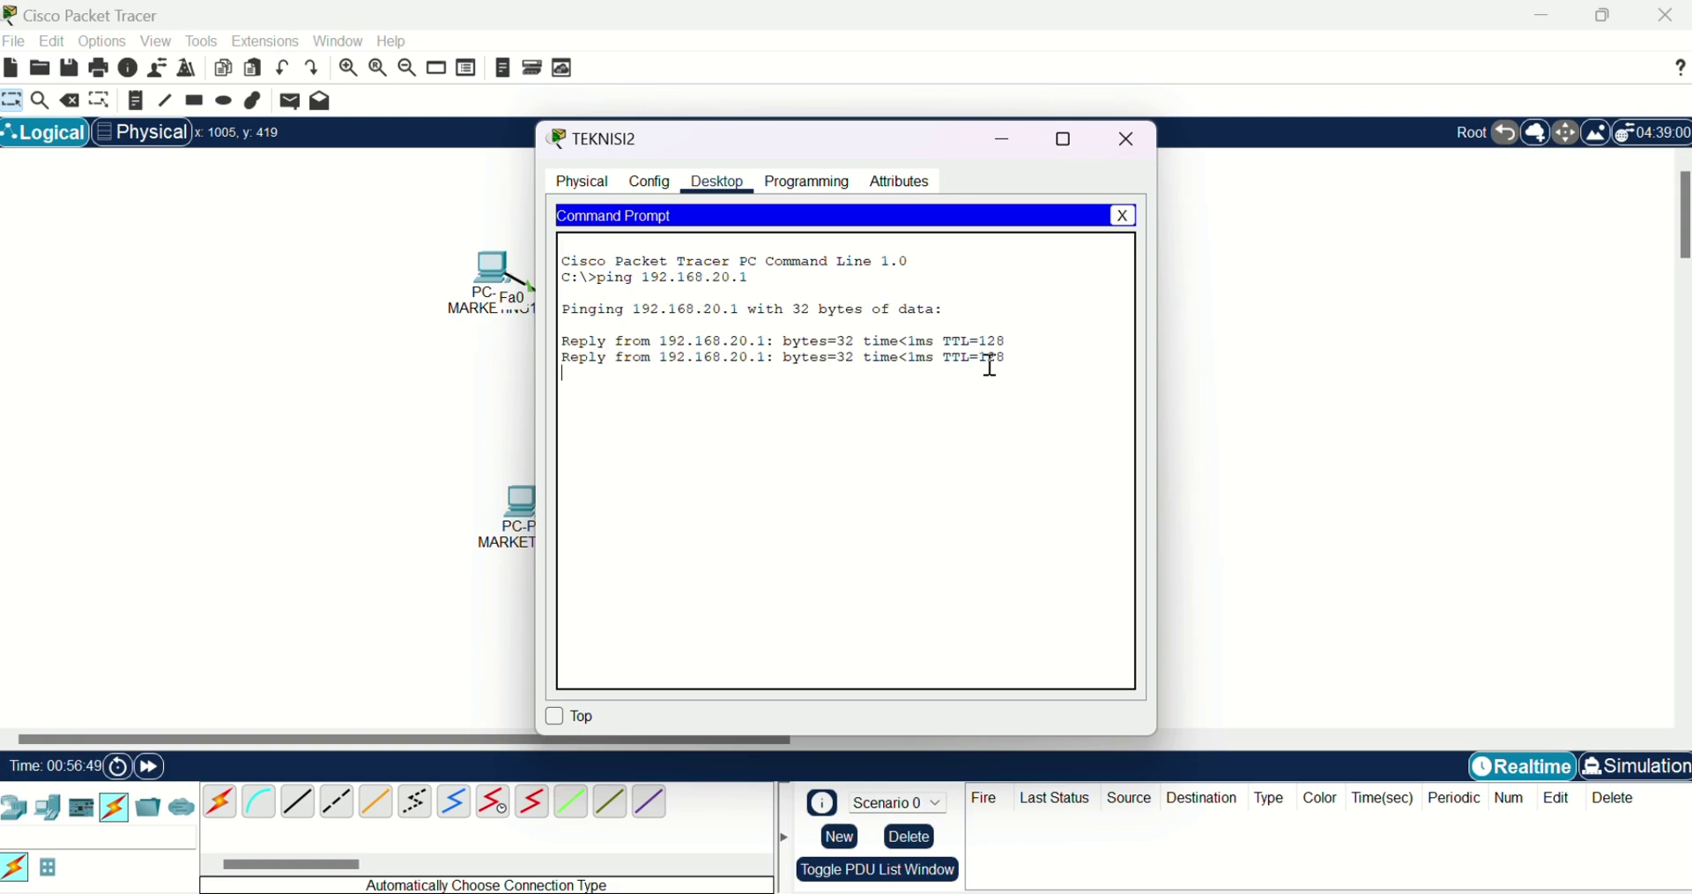
pyautogui.click(1134, 141)
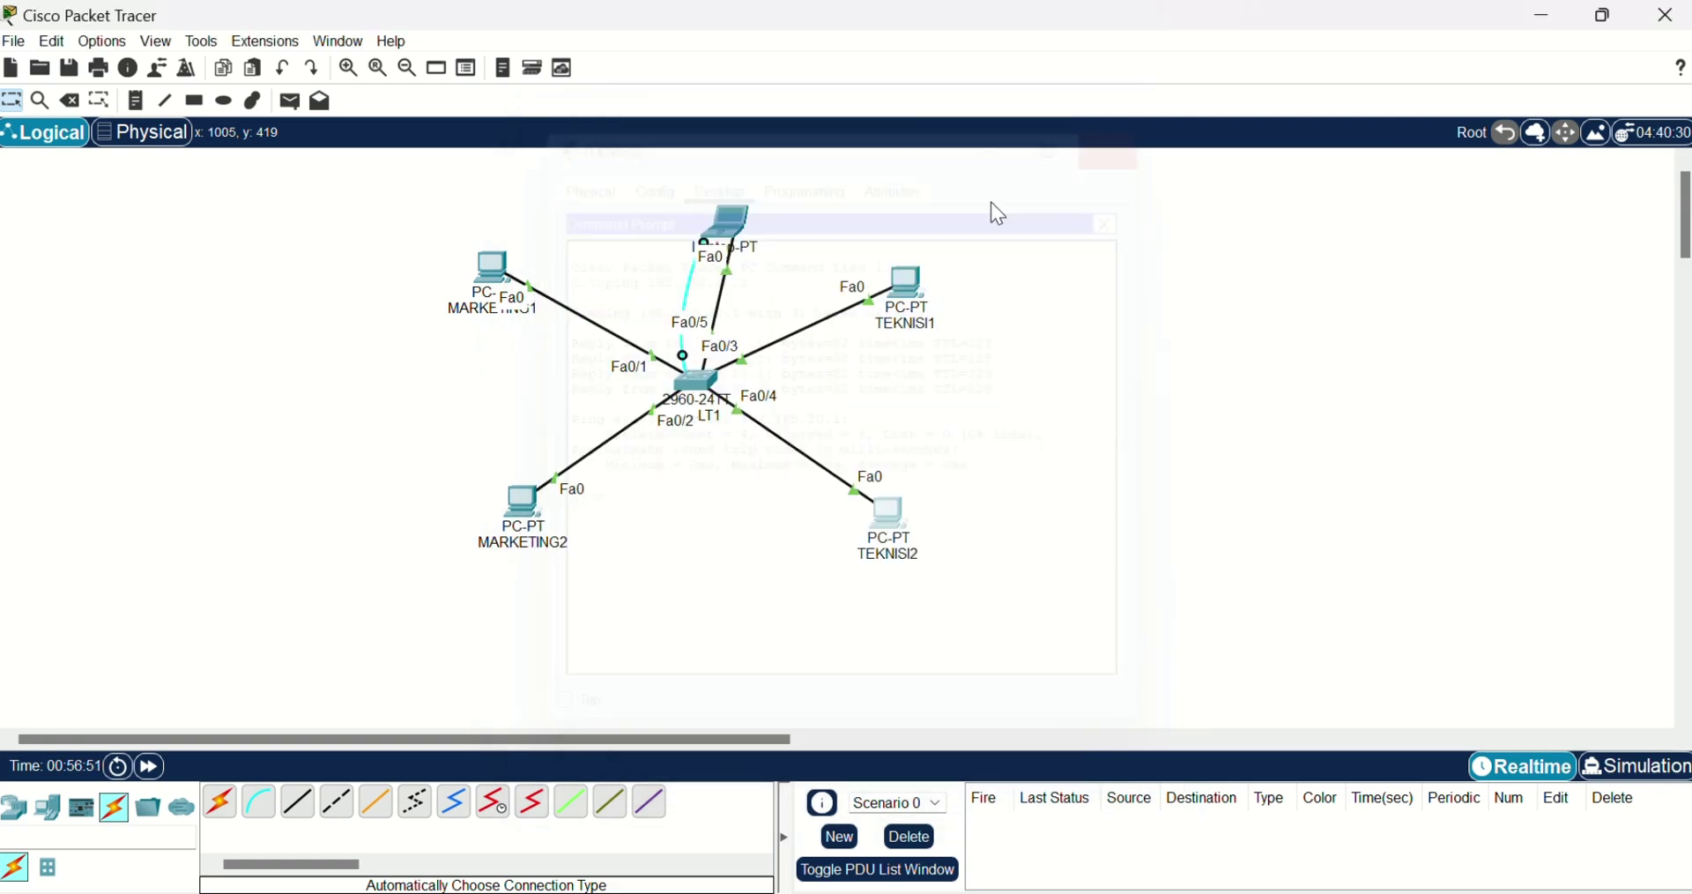
# Open the IT laptop's command prompt and ping the gateway 192.168.30.1
pyautogui.click(730, 231)
pyautogui.click(944, 242)
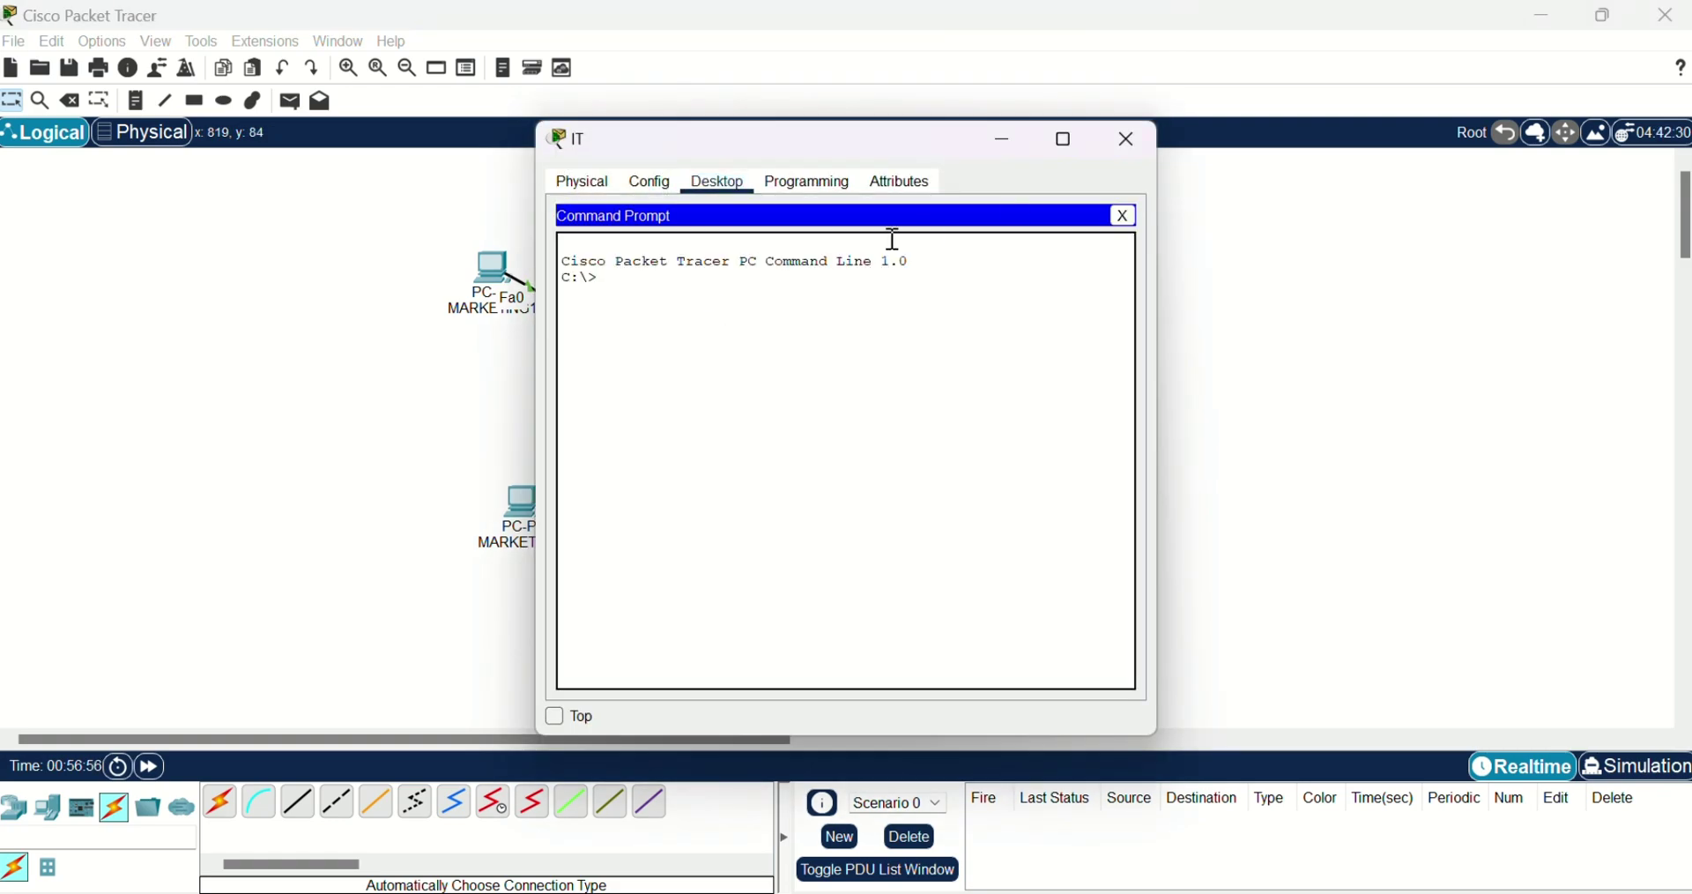
pyautogui.write('ping 192.16')
pyautogui.write('8.2')
pyautogui.write('0.1')
pyautogui.press('Return')
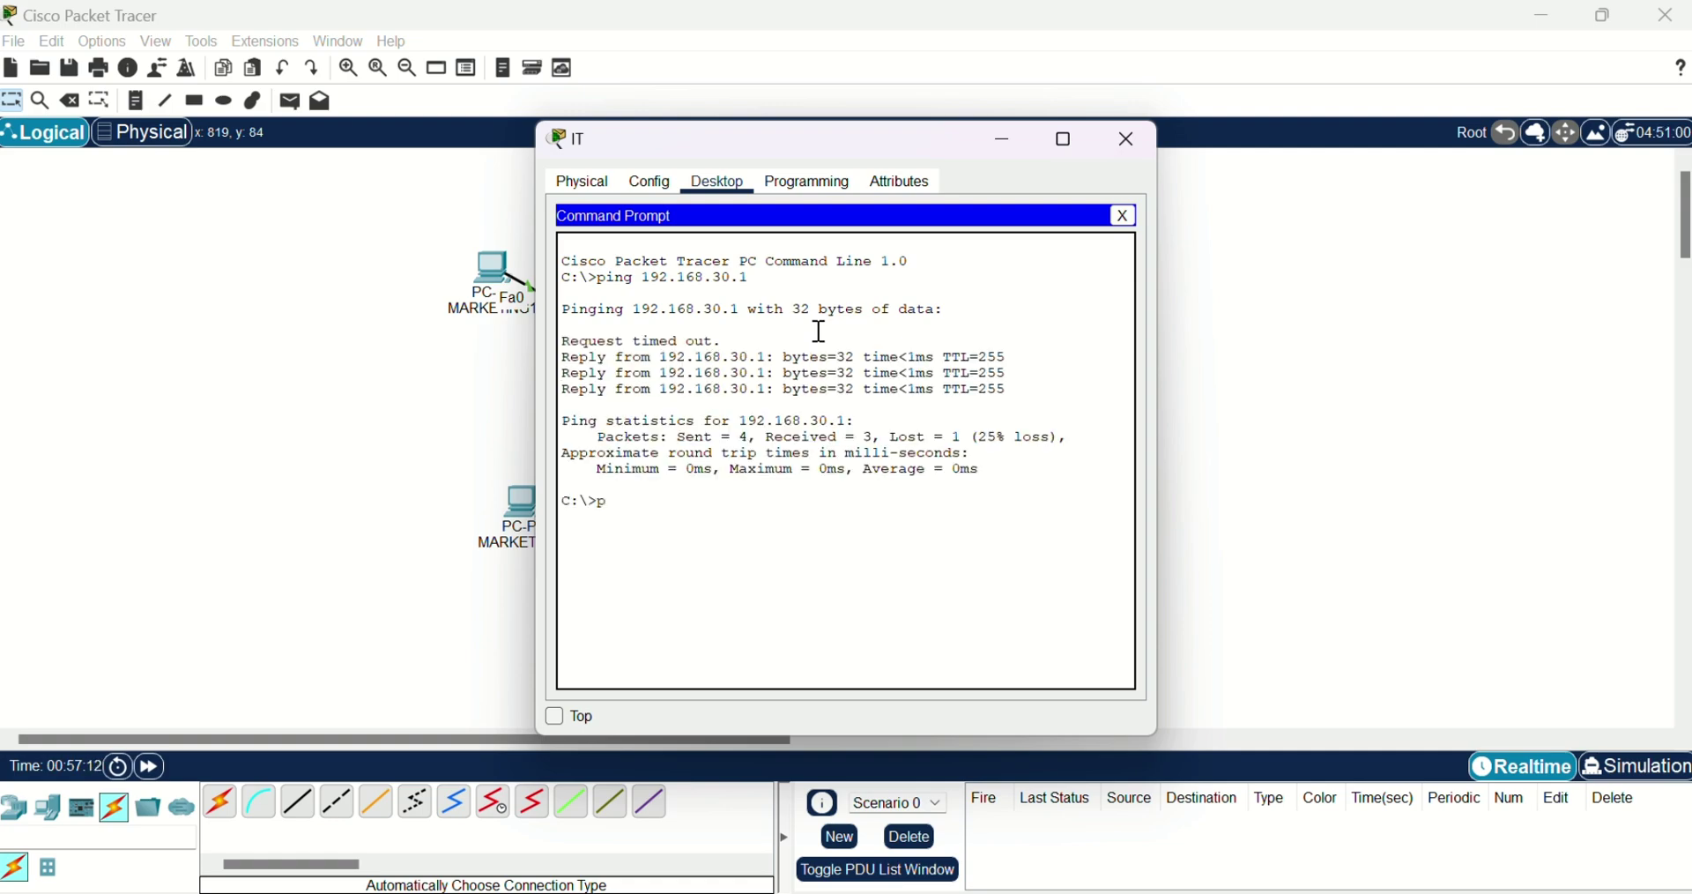
# Repeat the ping to 192.168.30.1 from the IT laptop and close its window
pyautogui.write('192,')
pyautogui.press('Return')
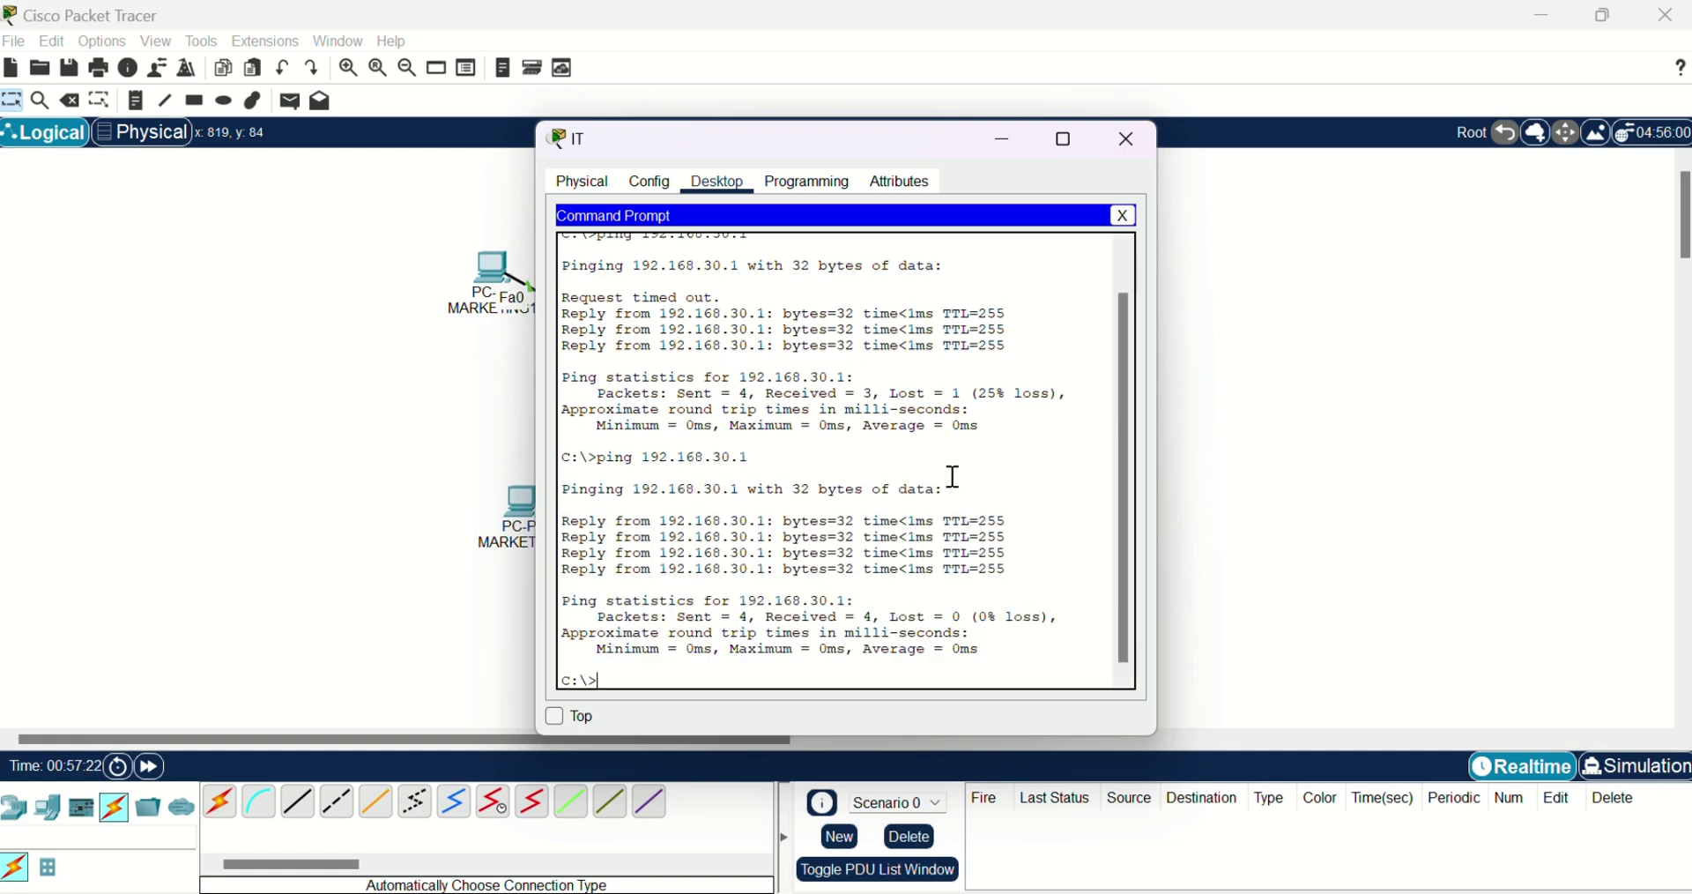
pyautogui.click(1132, 139)
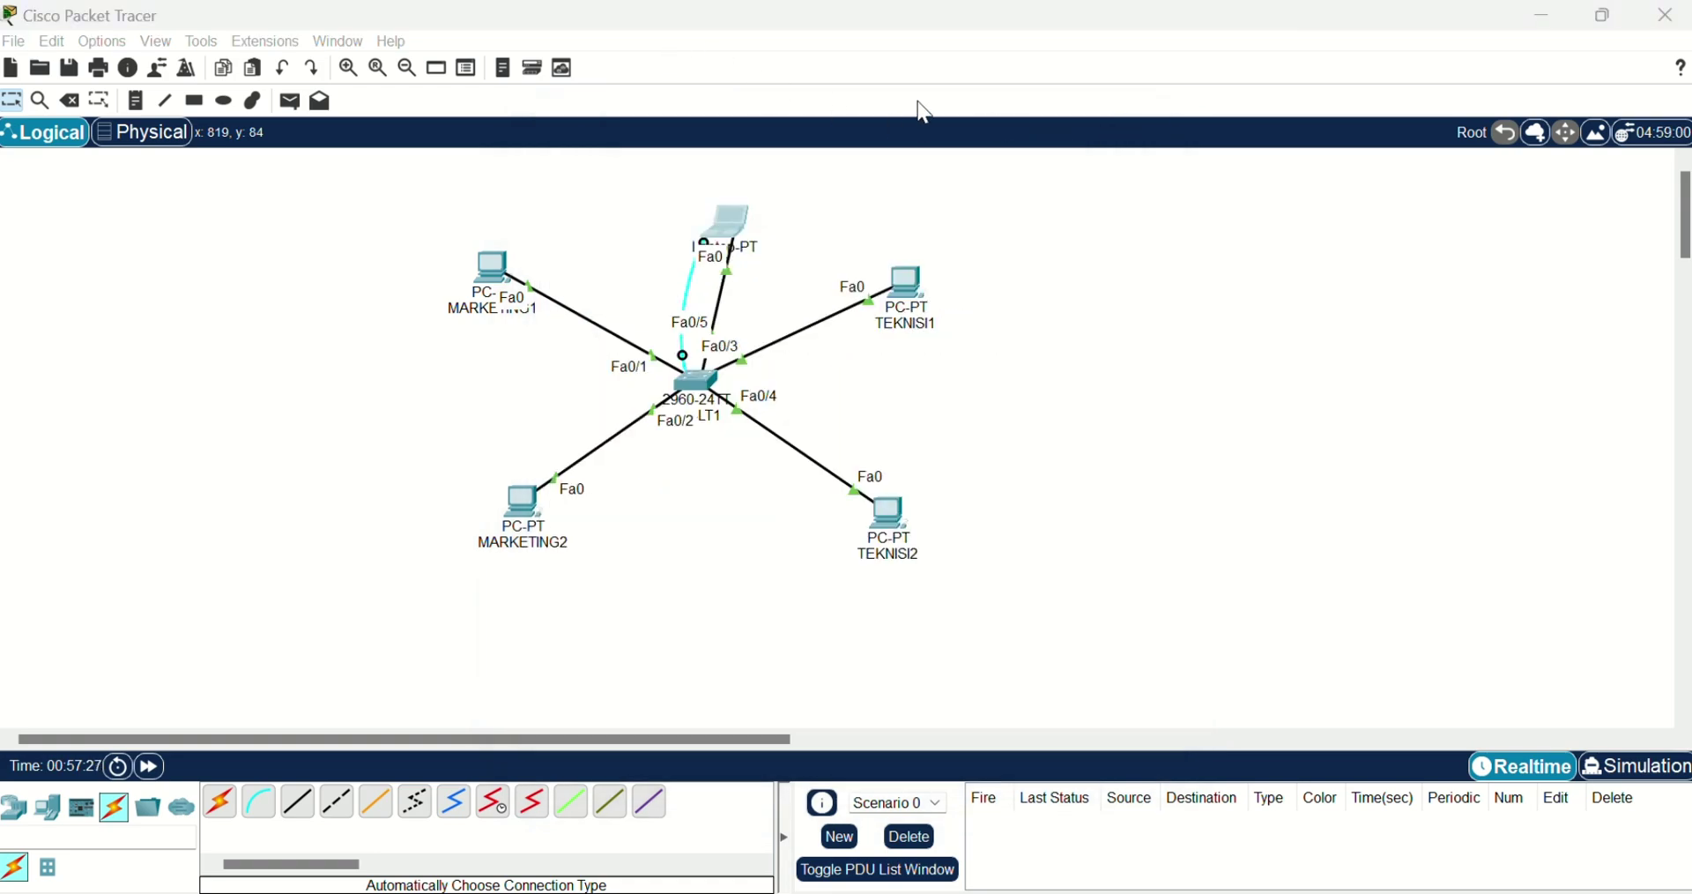
pyautogui.click(71, 99)
pyautogui.click(934, 501)
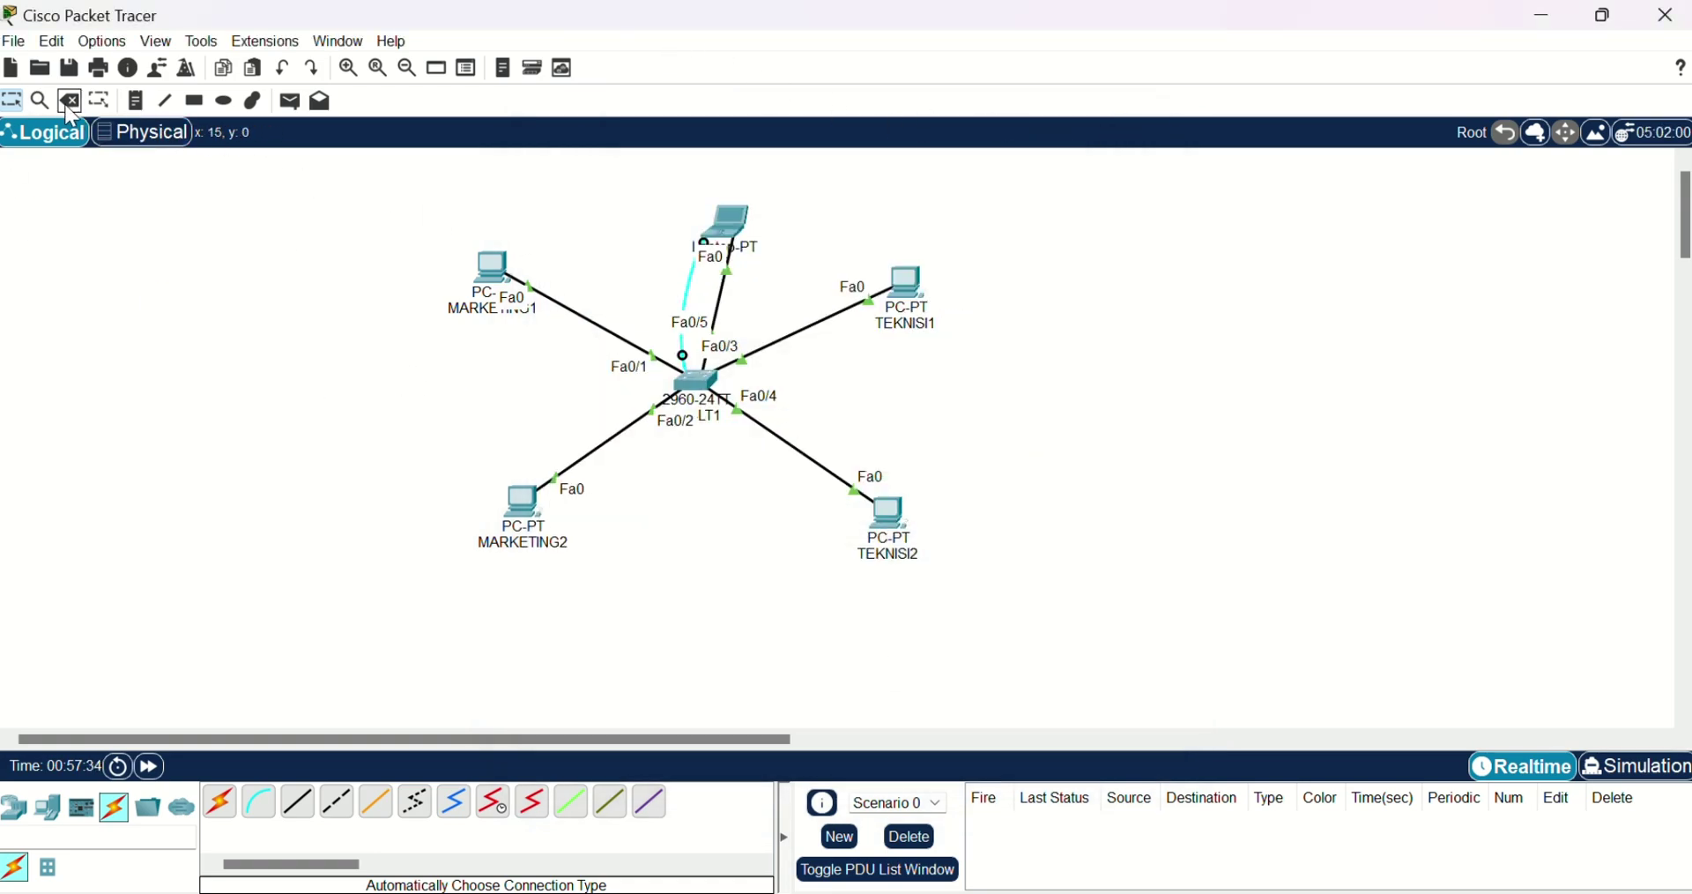